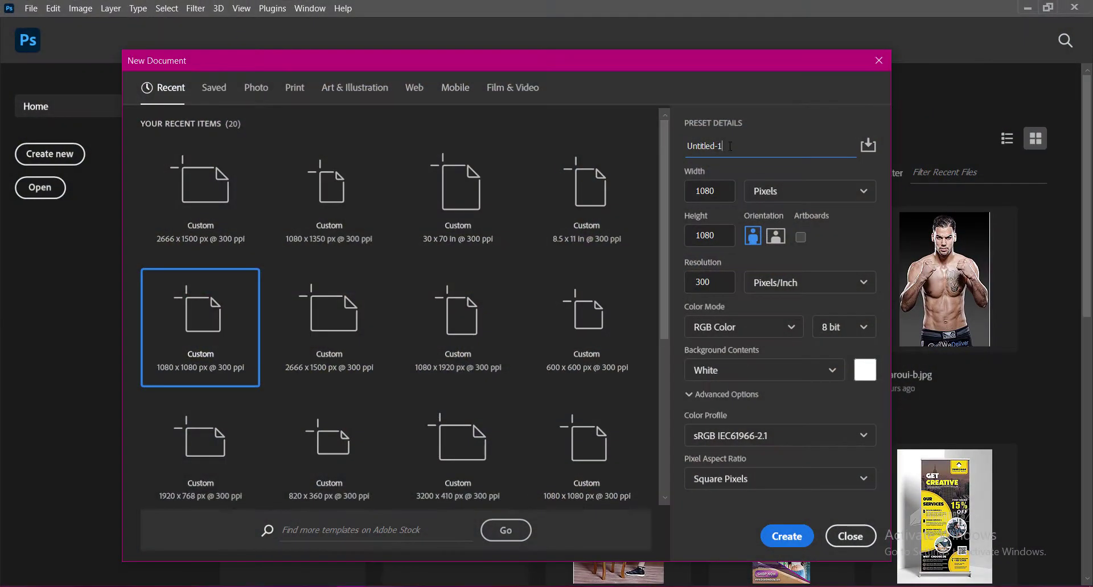
Create the 1080×1080 px, 300 ppi 'Hotel Resort Booking Social Media Post Banner' document and position the night resort photo
double_click(681, 143)
text(H)
text(Resor)
text(t Booking Social M)
text(edia Post Banner)
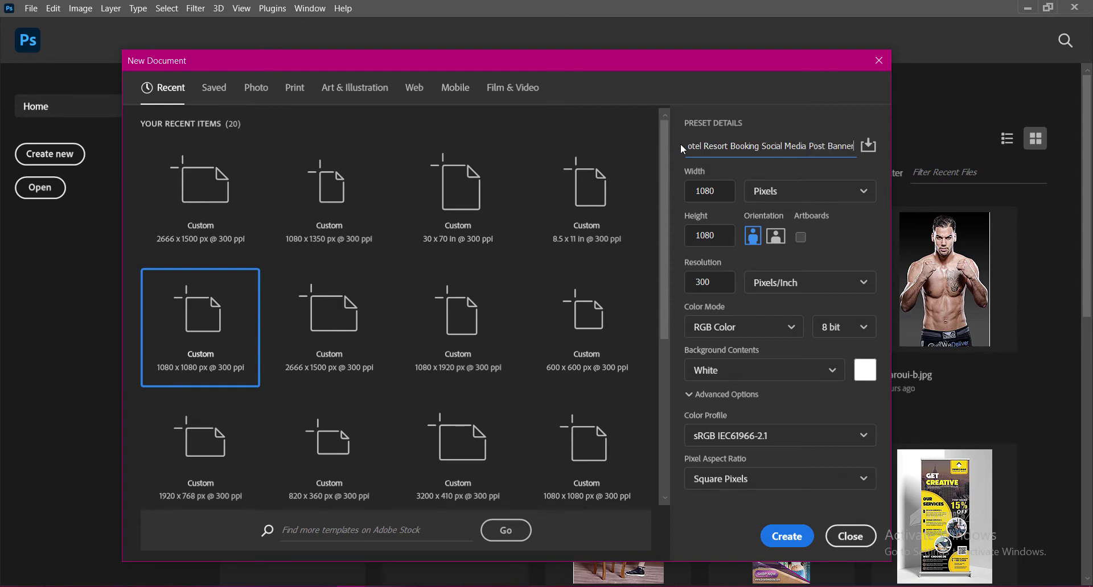
key(Tab)
key(Tab)
key(Tab)
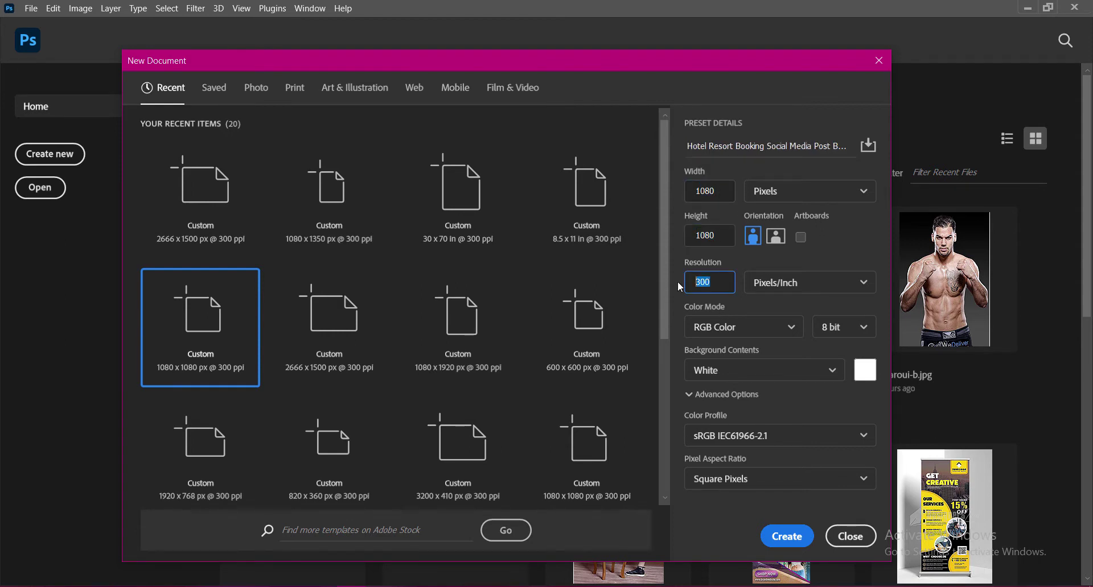
click(740, 327)
click(714, 400)
click(739, 435)
click(729, 305)
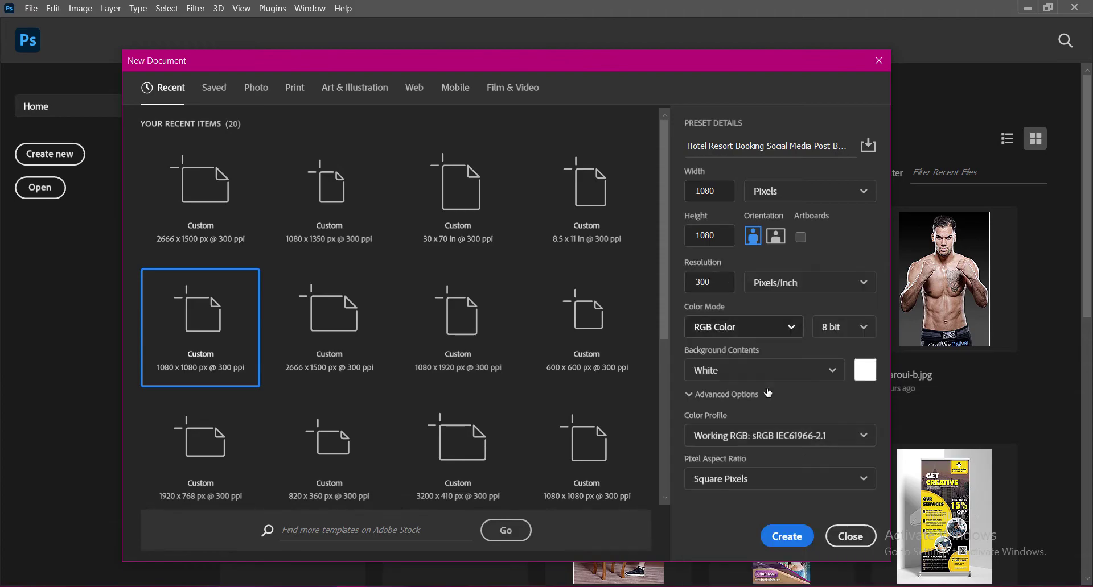
drag(436, 373, 415, 354)
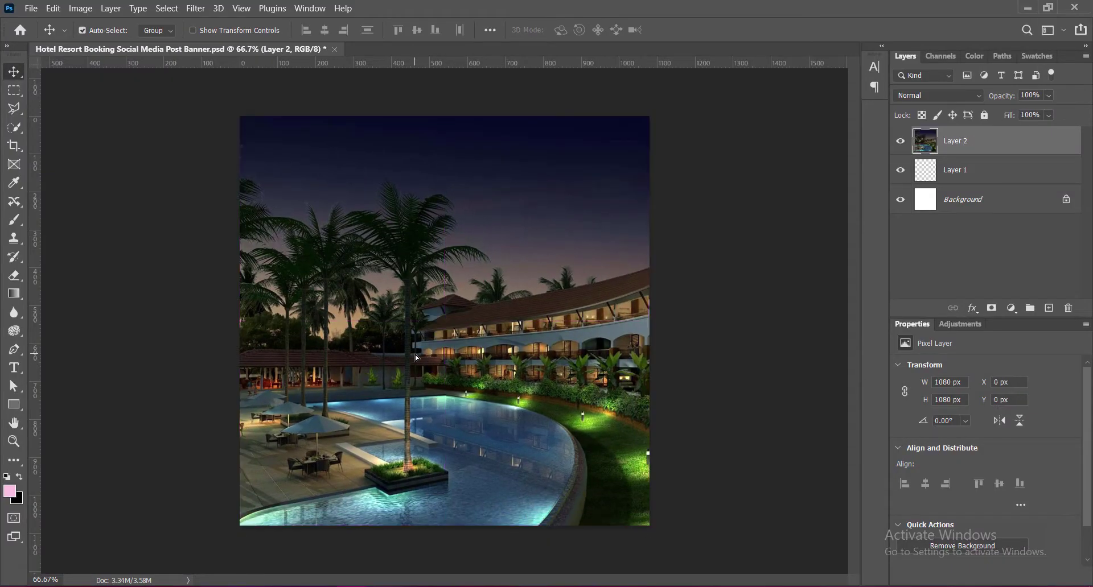
Enlarge and horizontally flip the resort photo, then move Layer 1 above Layer 2
key(ctrl+t)
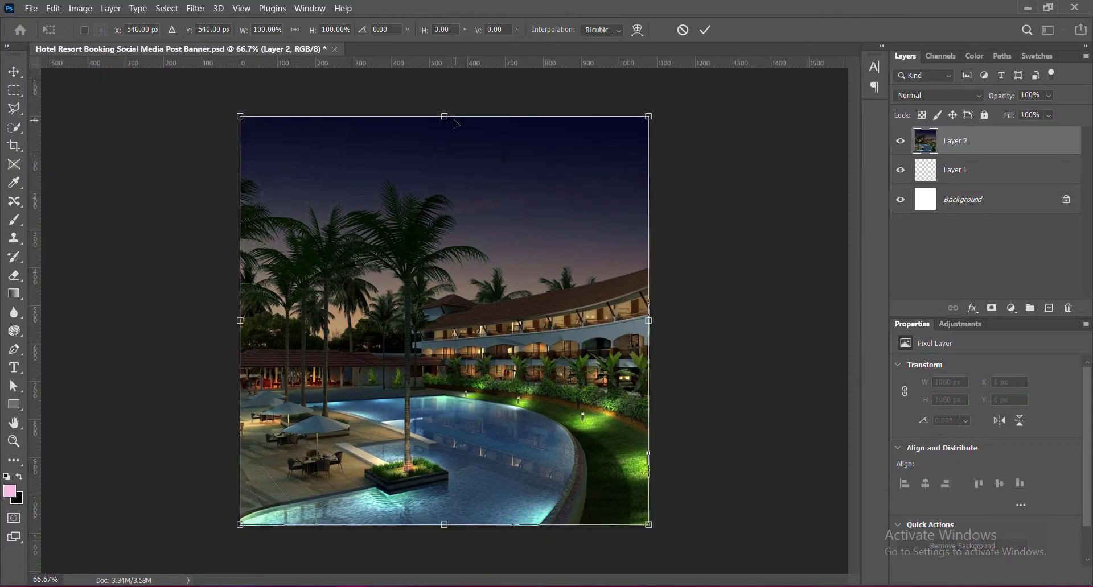
drag(445, 116, 445, 110)
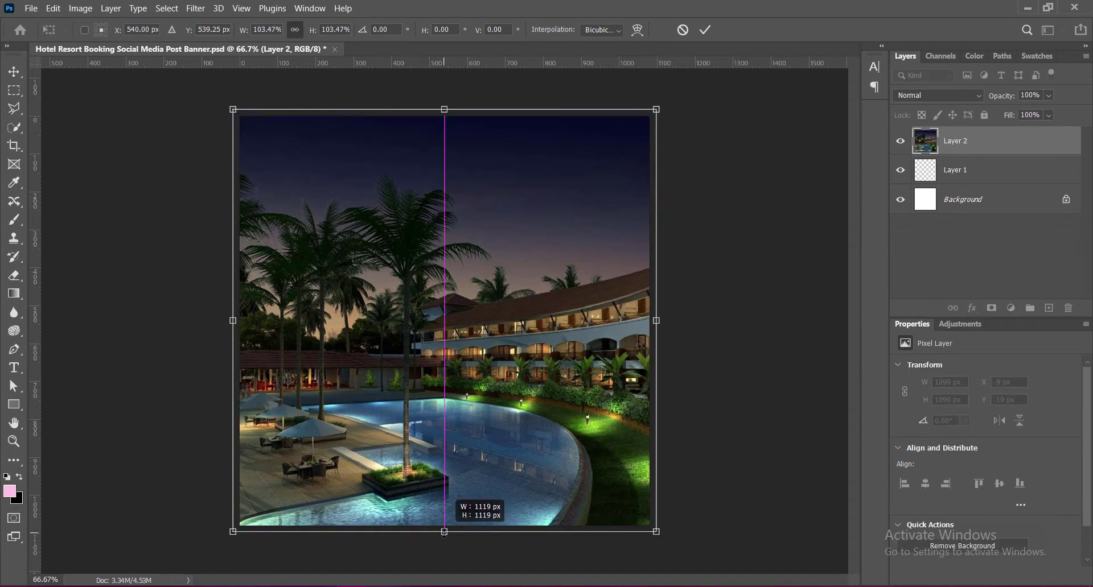
right_click(464, 350)
click(486, 330)
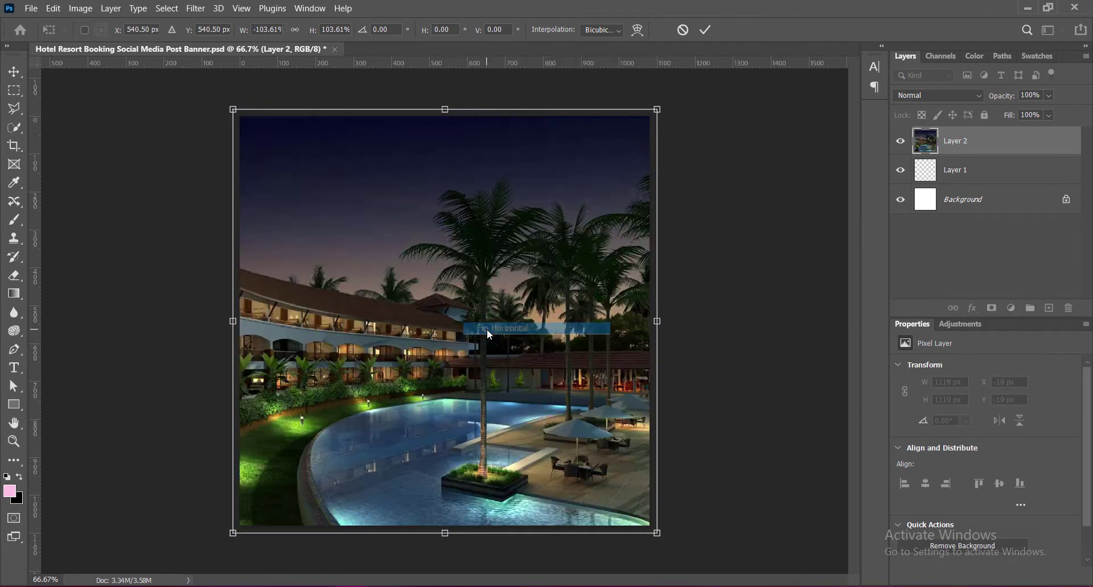
key(Return)
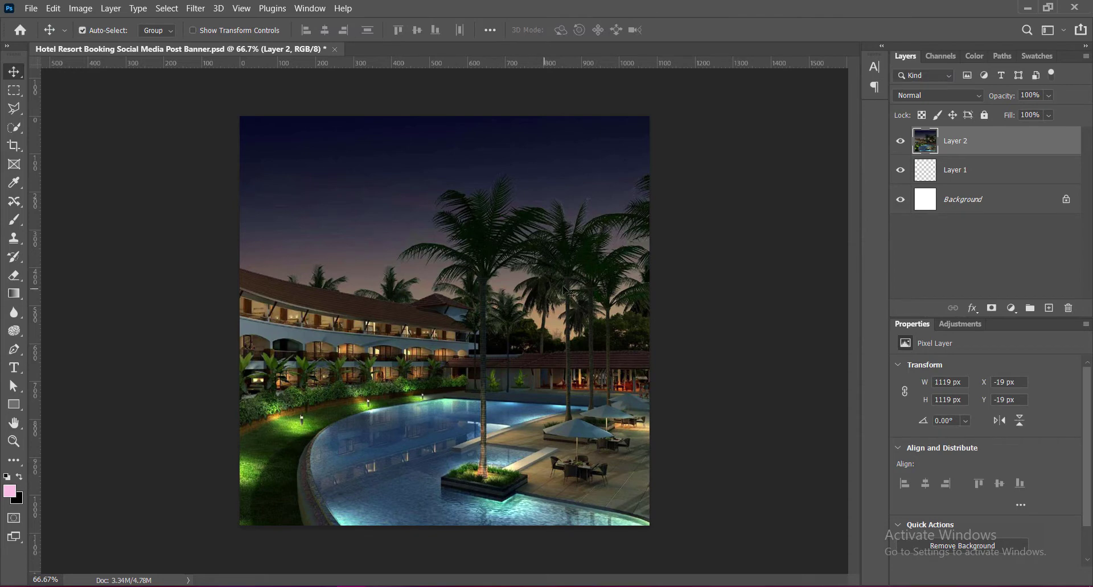
drag(961, 171, 956, 130)
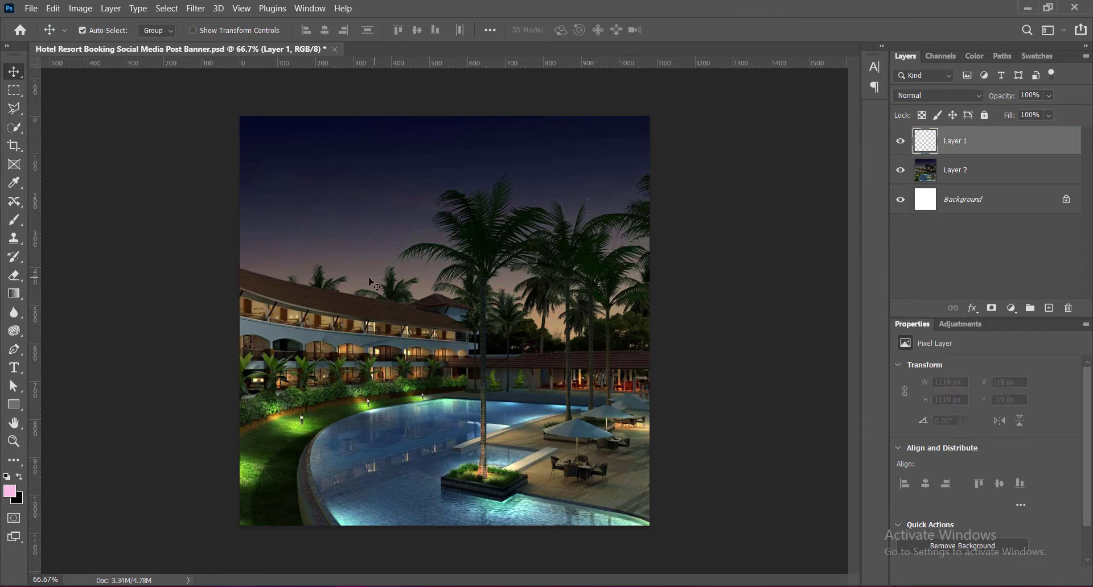
Boost the resort photo's Vibrance to +100 on Layer 2
click(80, 8)
mouse_move(101, 42)
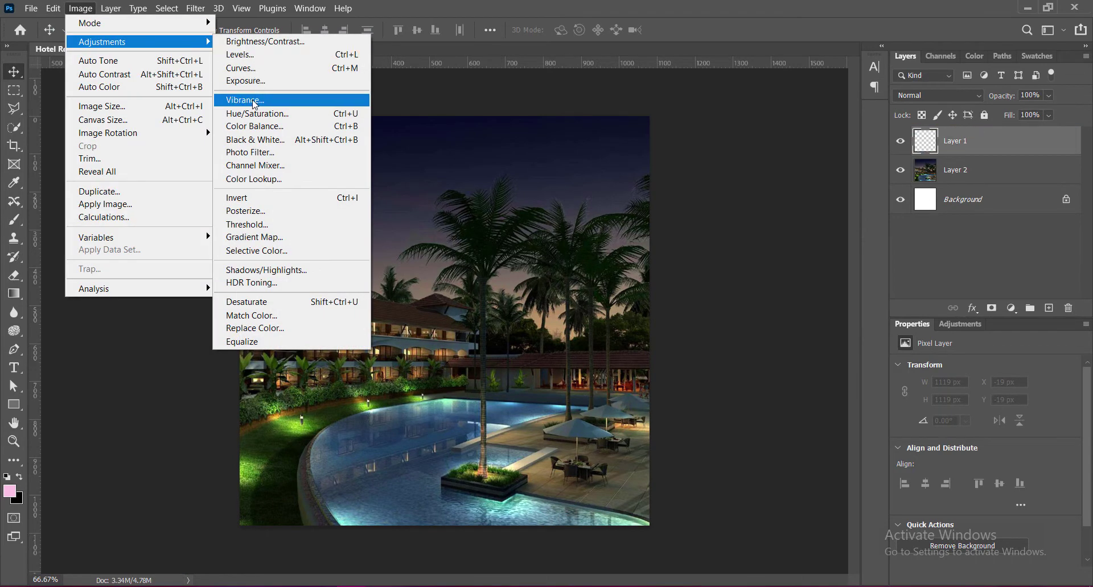
click(245, 100)
click(568, 235)
click(956, 170)
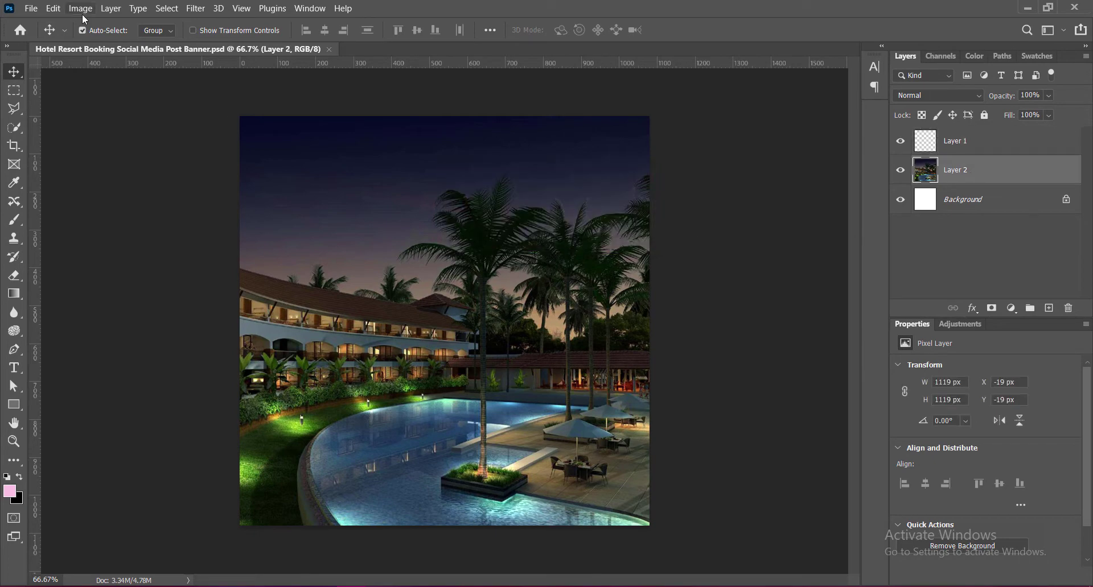
click(81, 8)
click(245, 100)
drag(787, 124, 855, 124)
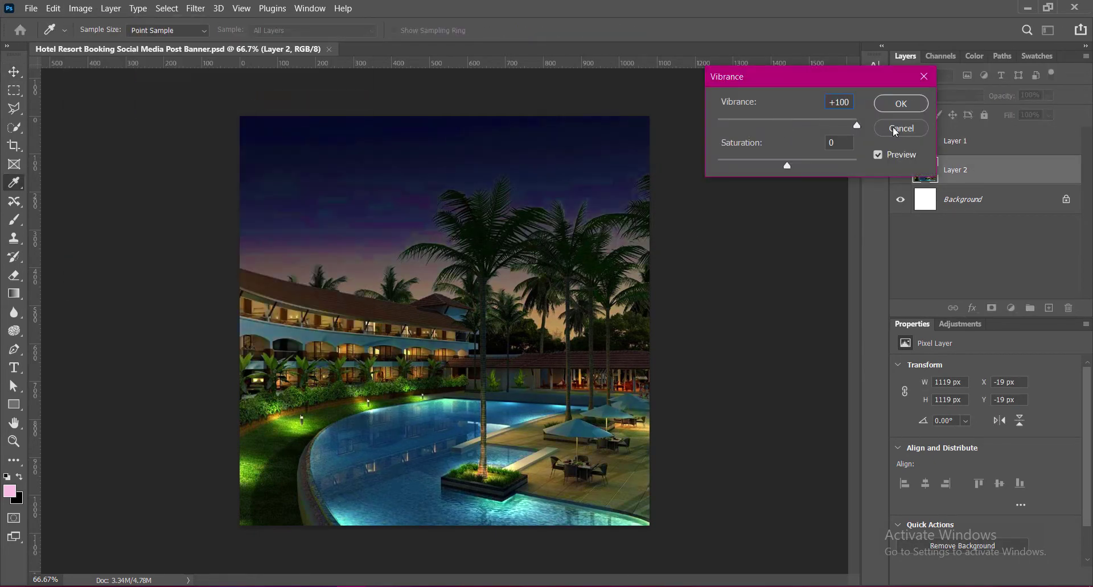
click(902, 105)
Apply a Brightness/Contrast adjustment to the photo with contrast 33
click(80, 8)
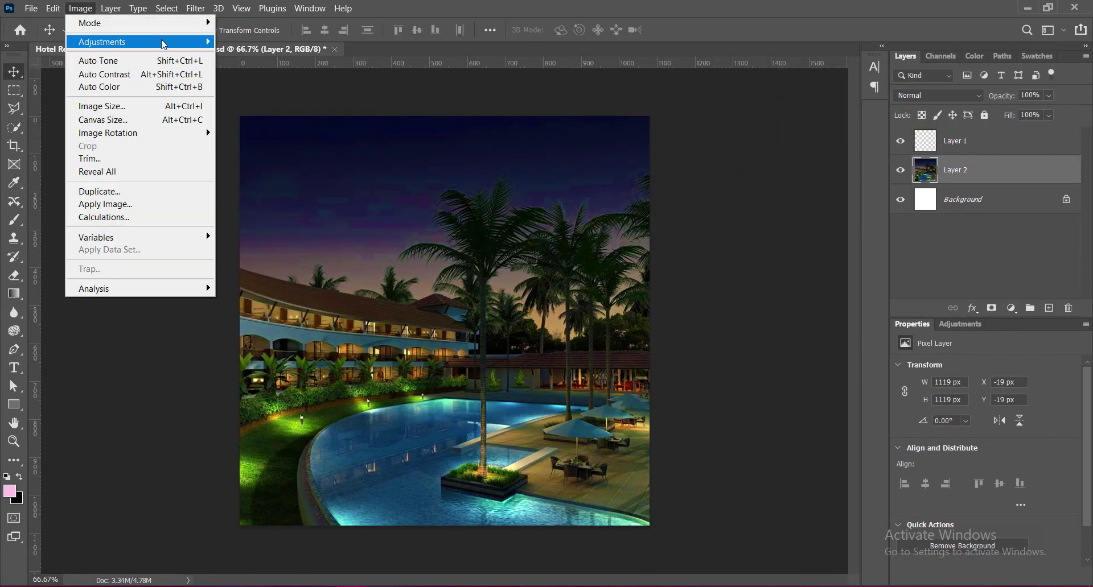
click(251, 43)
drag(822, 141, 777, 141)
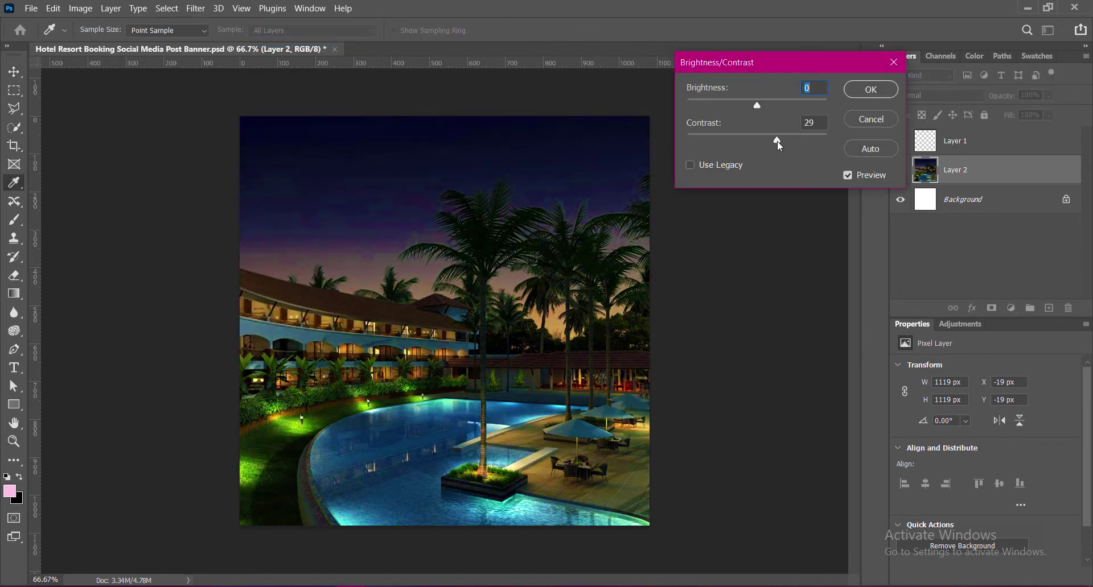
text(33)
click(812, 87)
text(9)
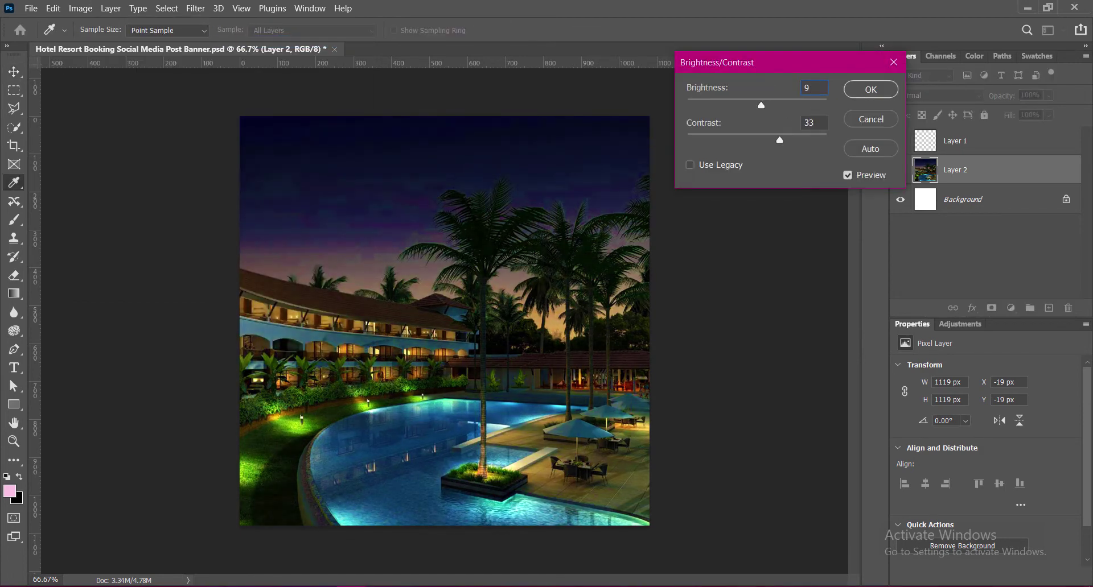
text(2)
click(869, 92)
key(v)
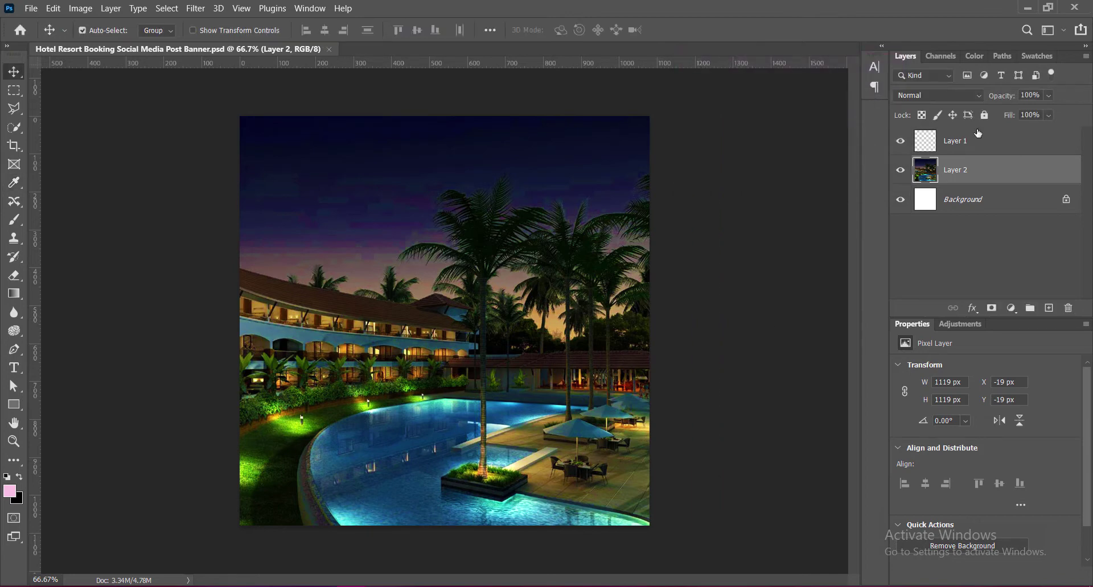
click(955, 141)
Draw a rectangle covering the whole canvas
right_click(14, 404)
click(50, 403)
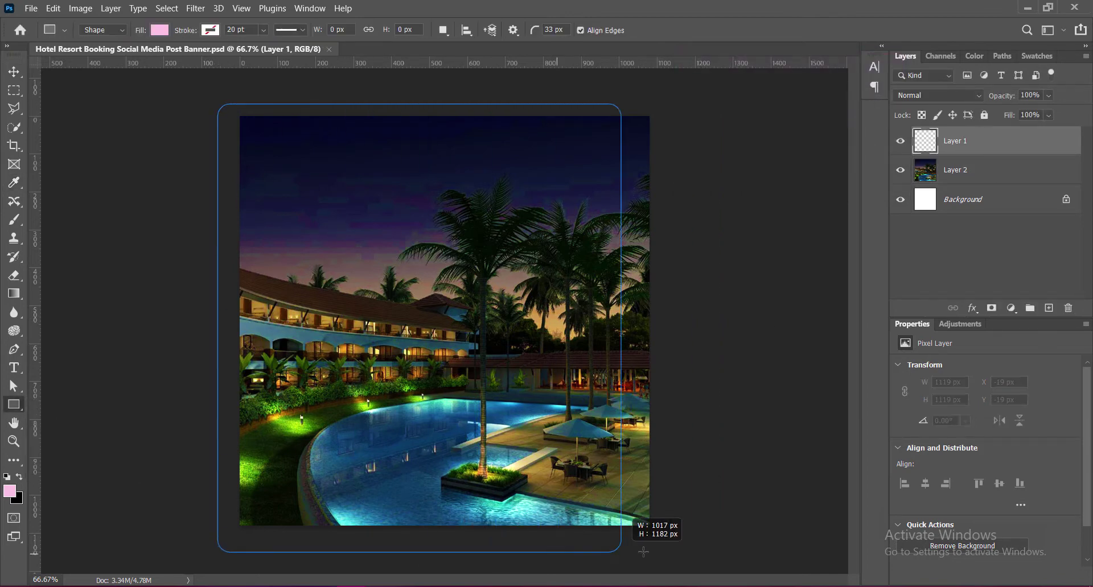
drag(218, 103, 674, 549)
key(v)
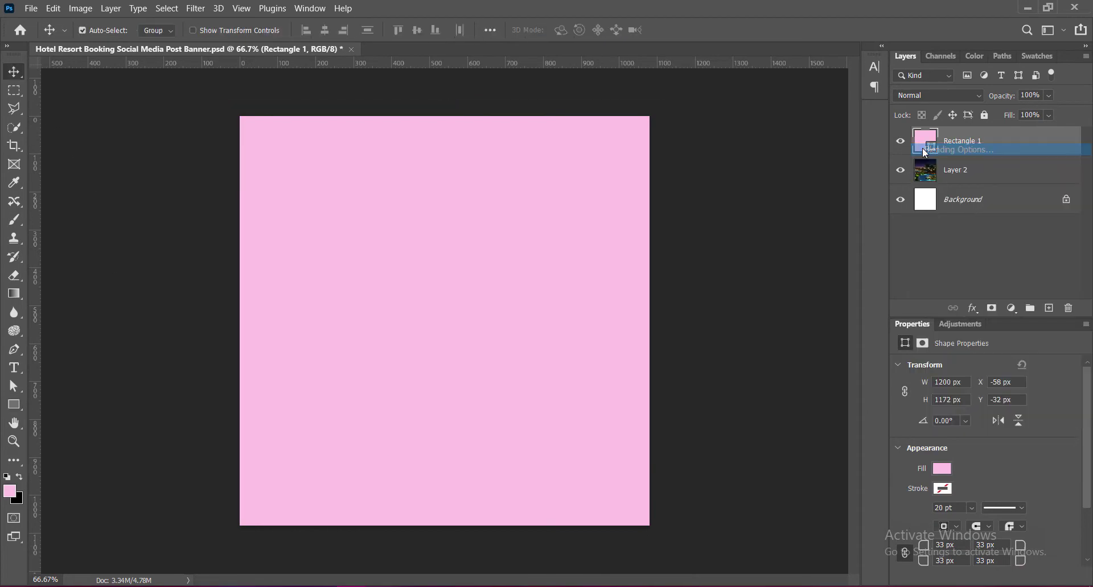
Add a Gradient Overlay layer style to the rectangle
double_click(1013, 148)
click(407, 317)
click(440, 317)
drag(607, 101, 748, 100)
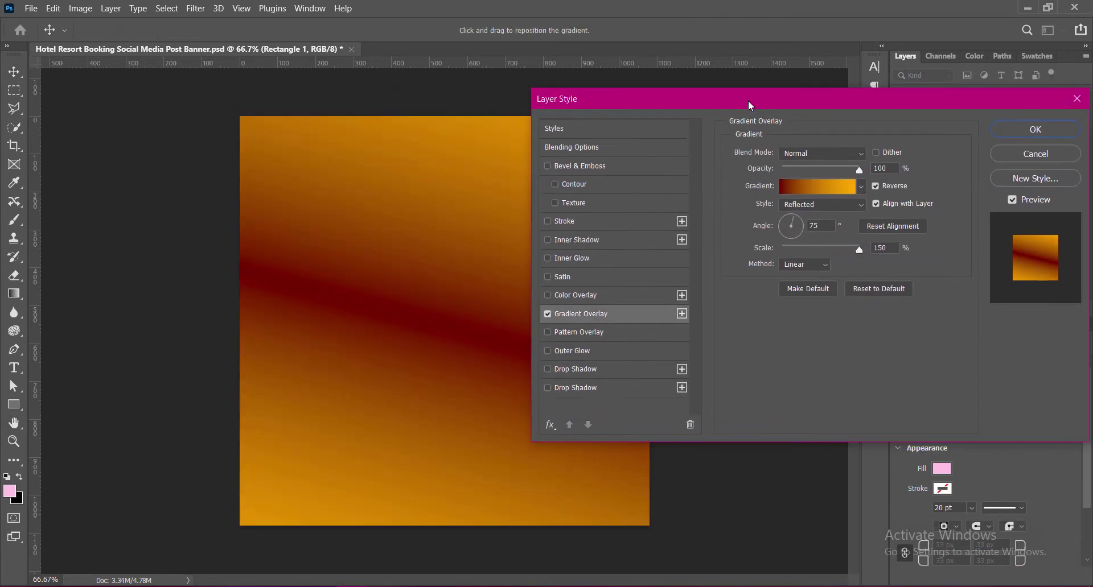
click(811, 225)
text(-)
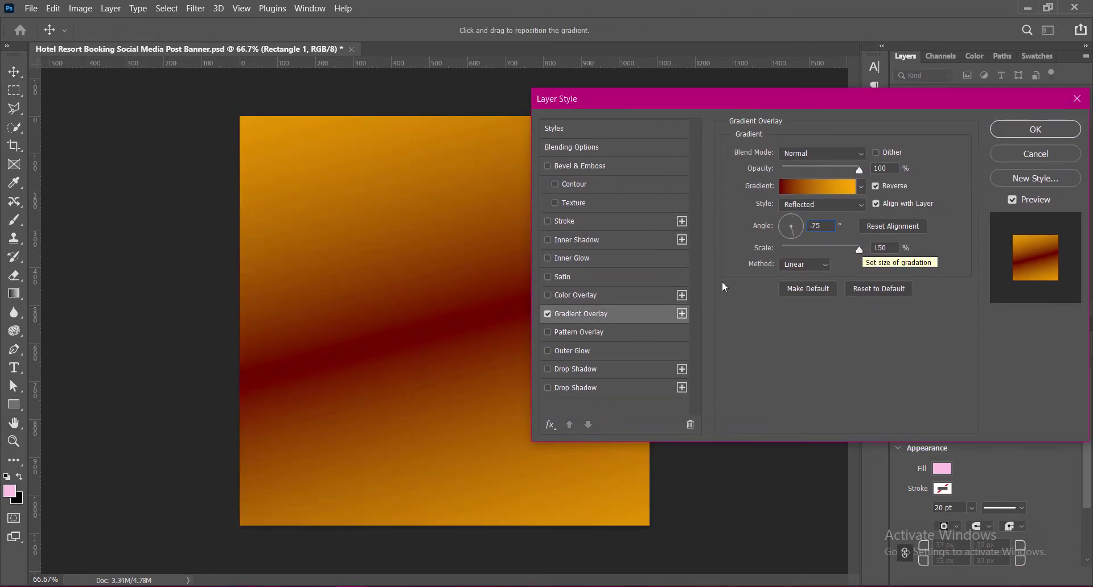
click(818, 186)
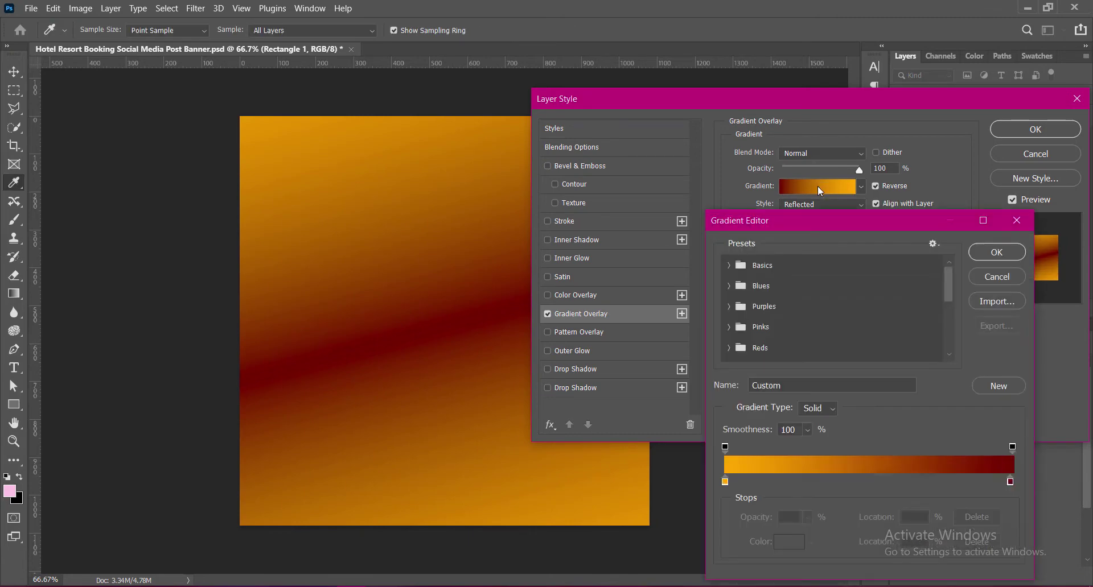
Set the gradient's left stop to a very dark navy-violet
double_click(725, 482)
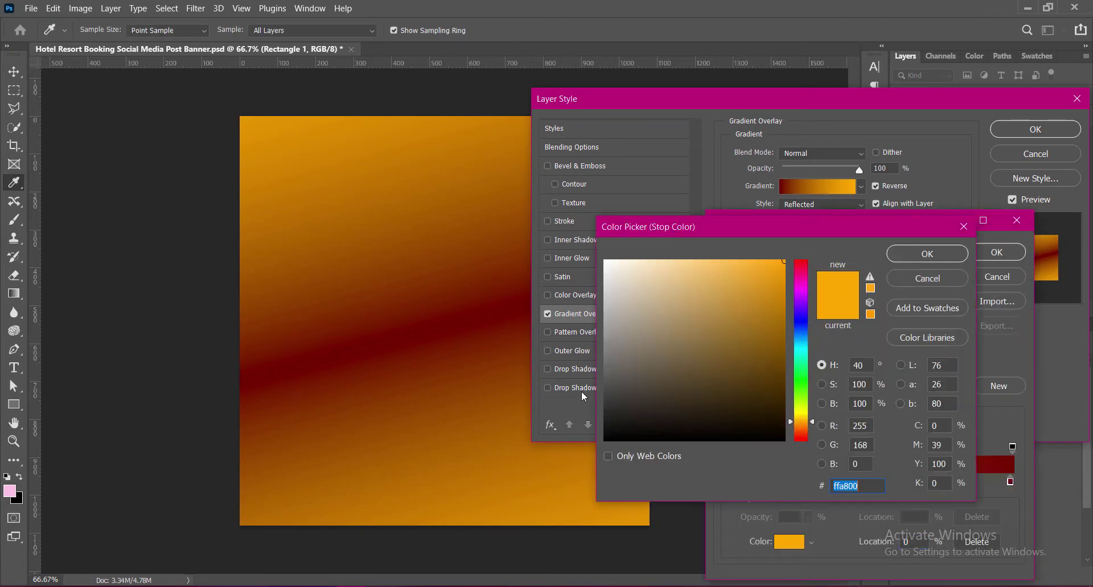
click(805, 335)
click(783, 417)
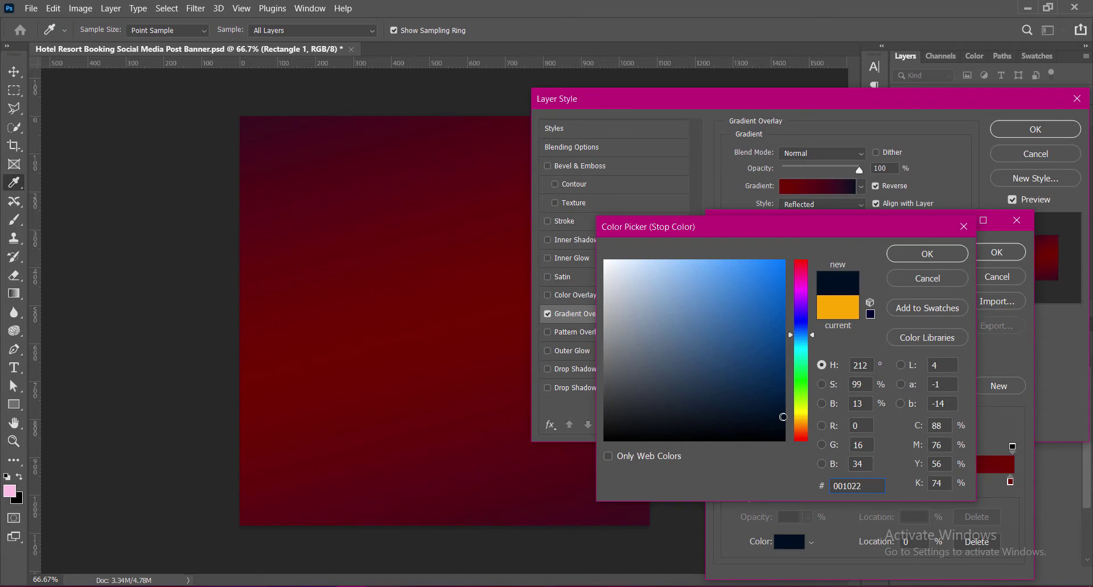
click(783, 420)
click(801, 307)
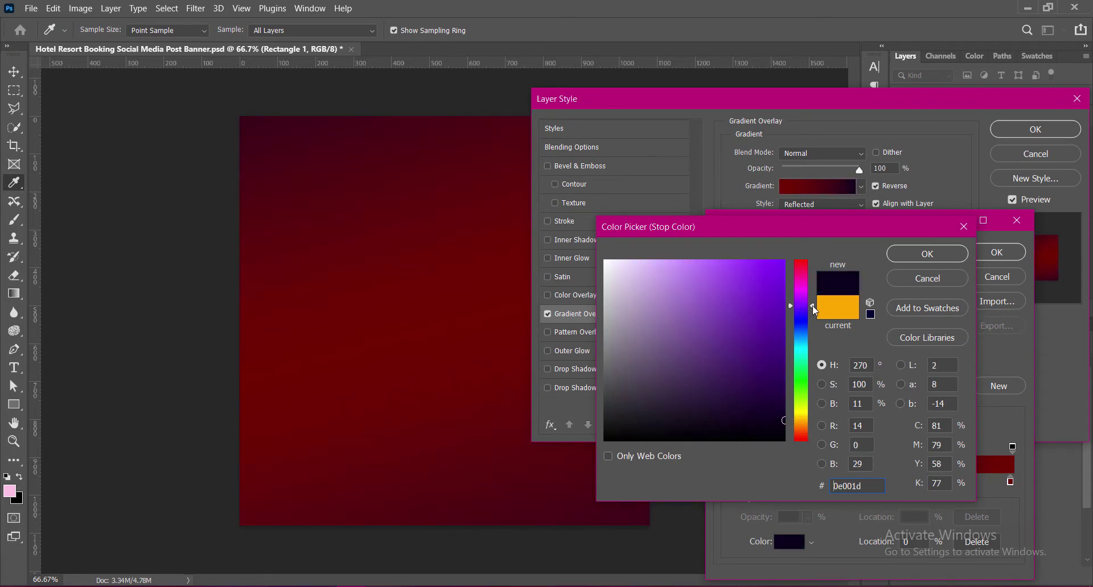
drag(813, 305, 815, 308)
click(784, 424)
click(800, 312)
click(917, 256)
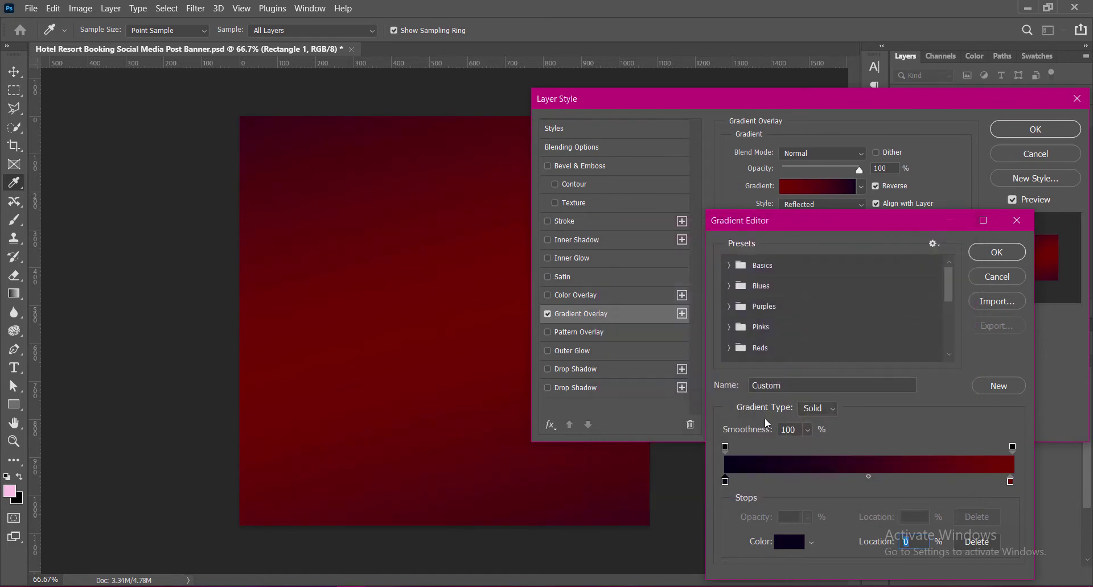
Set the gradient's right stop to a dark muted teal
double_click(1010, 482)
click(800, 341)
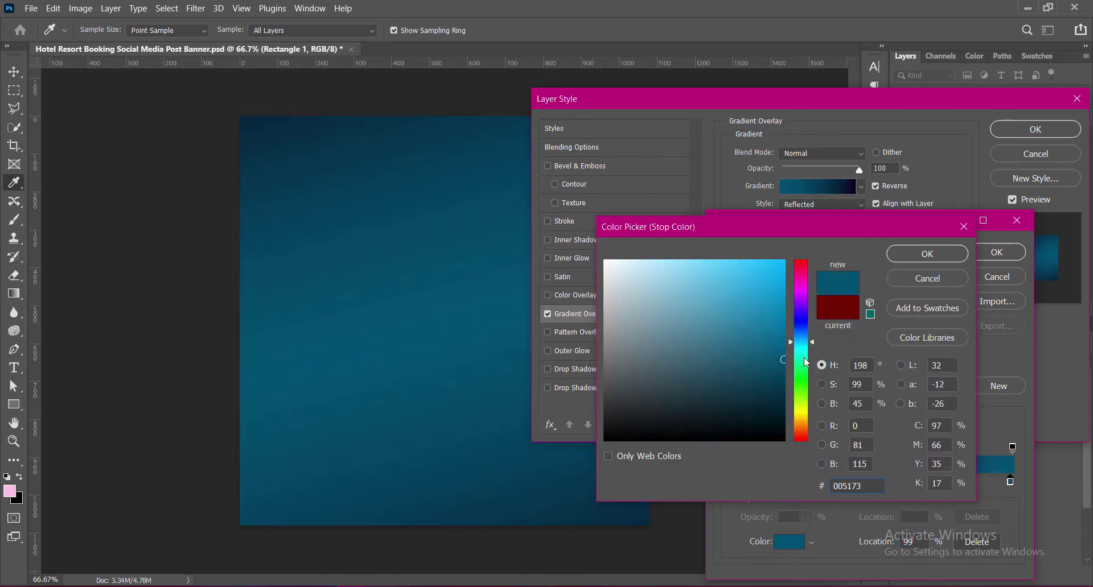
click(802, 359)
drag(802, 360, 801, 356)
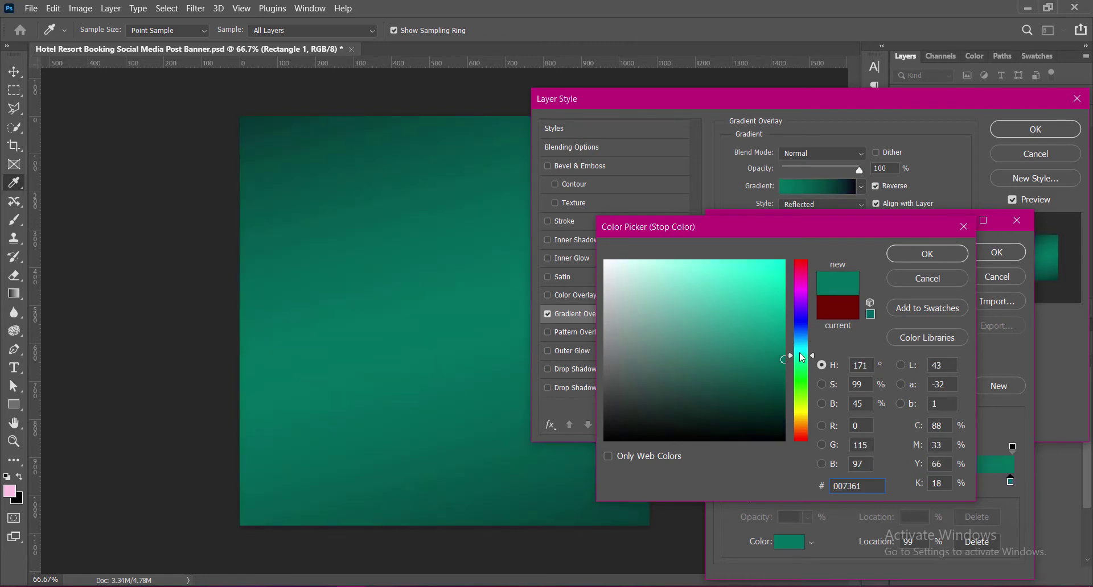
click(783, 374)
click(702, 399)
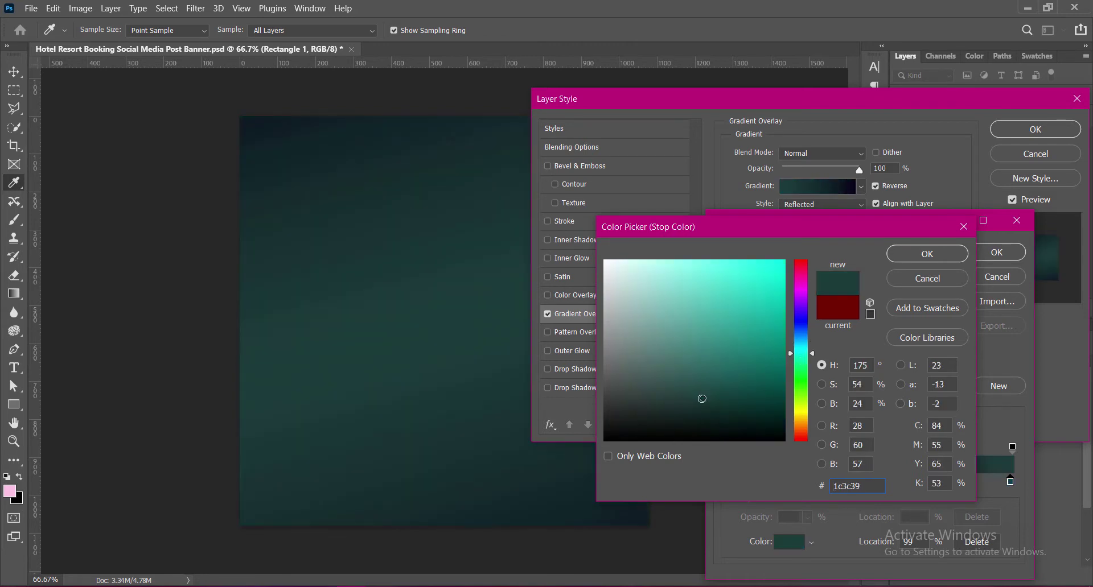
drag(702, 398, 715, 403)
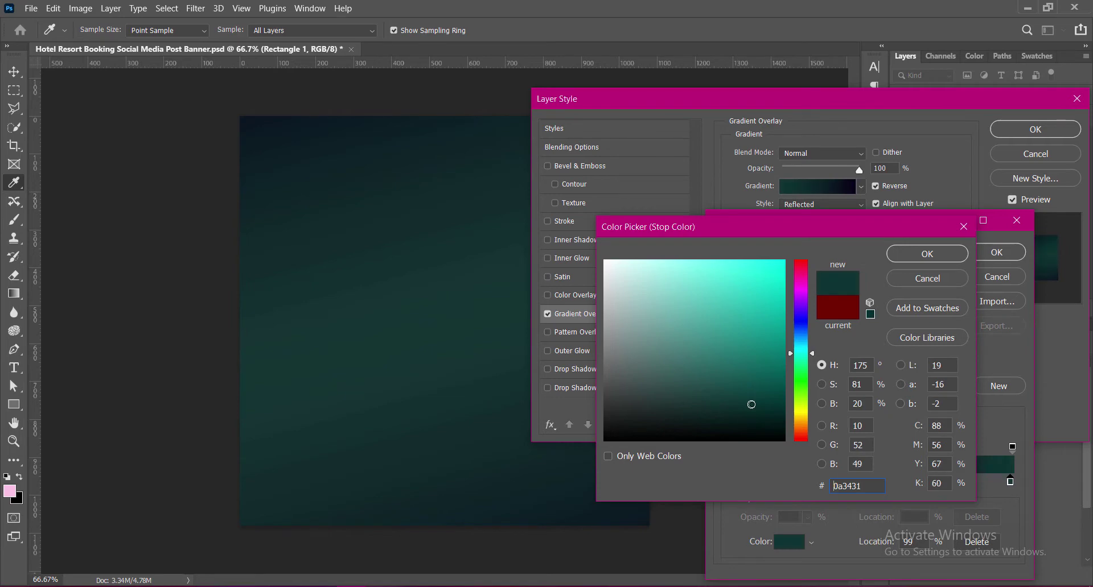
click(927, 255)
click(993, 252)
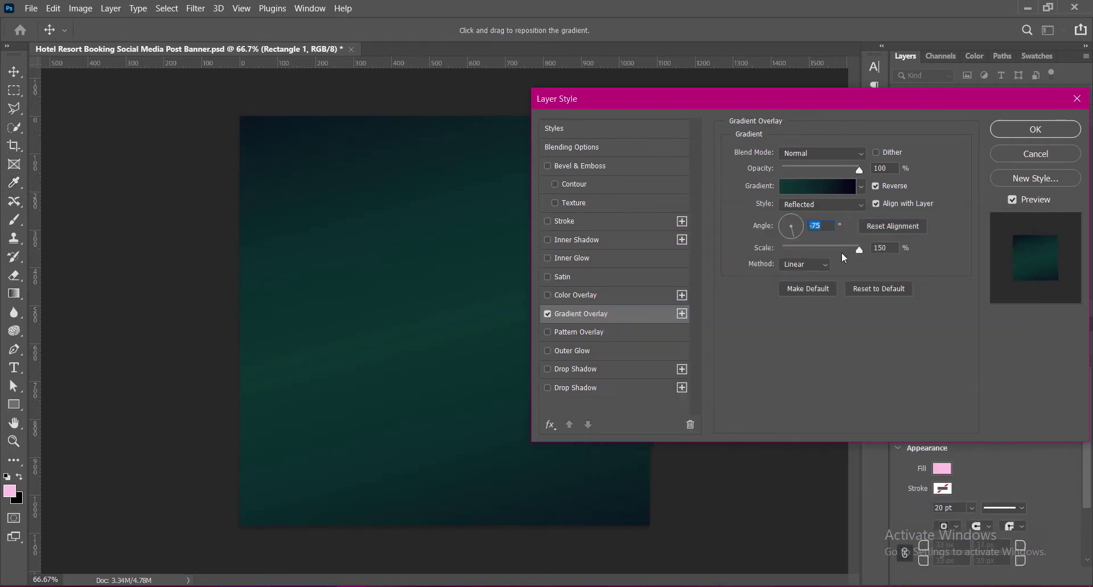
Set the overlay to Perceptual method at a -60° angle and apply the style
click(875, 186)
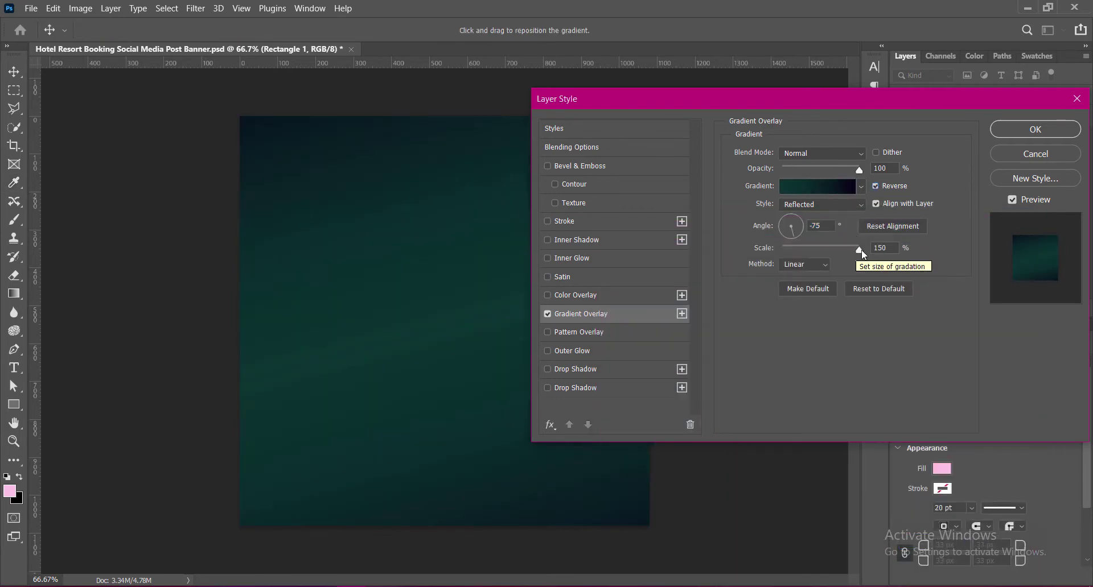
click(804, 265)
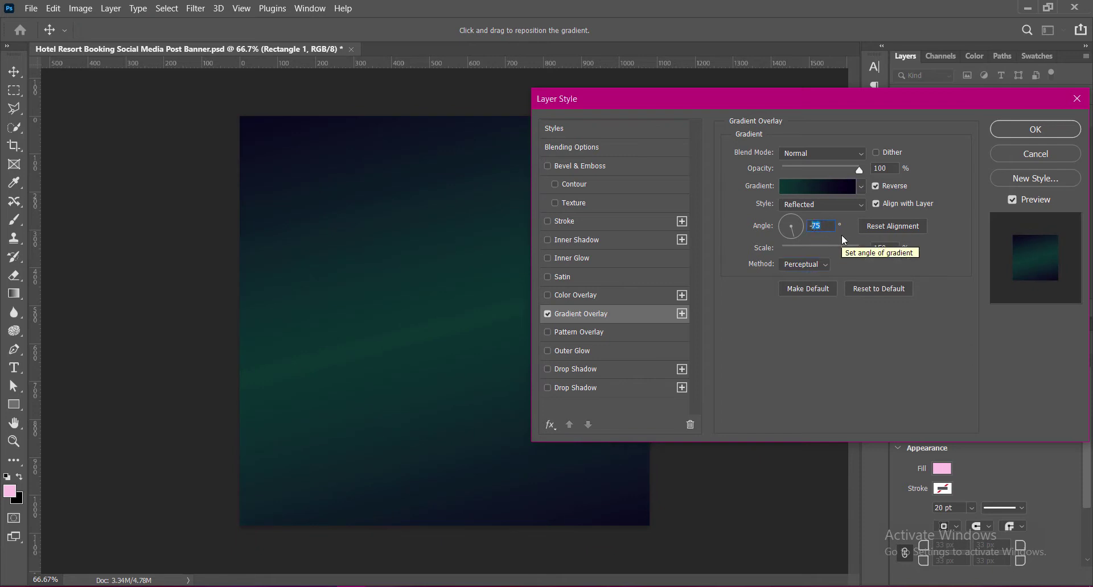
text(-60)
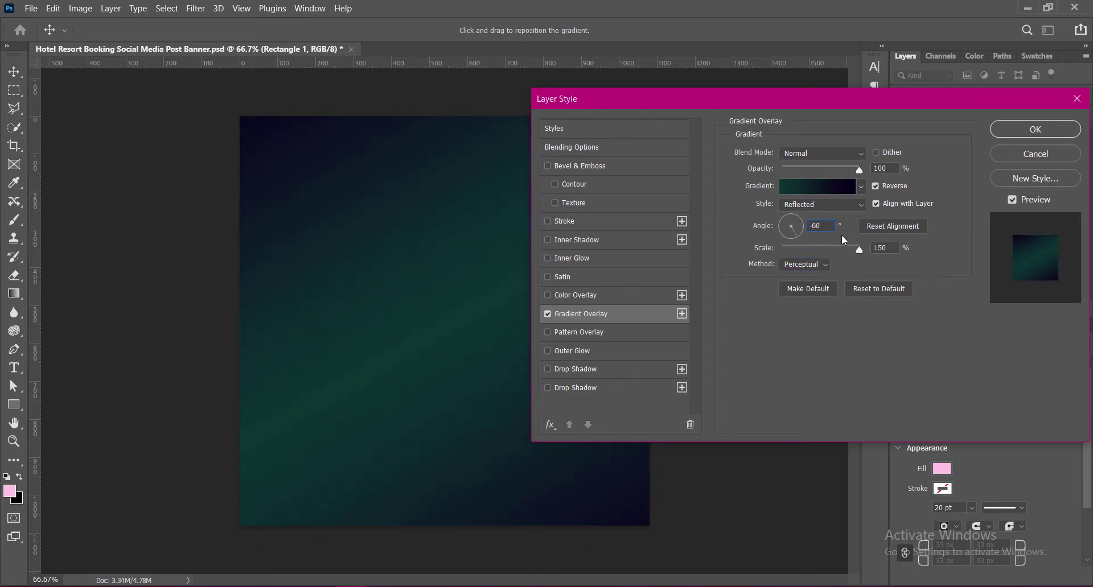
click(1035, 129)
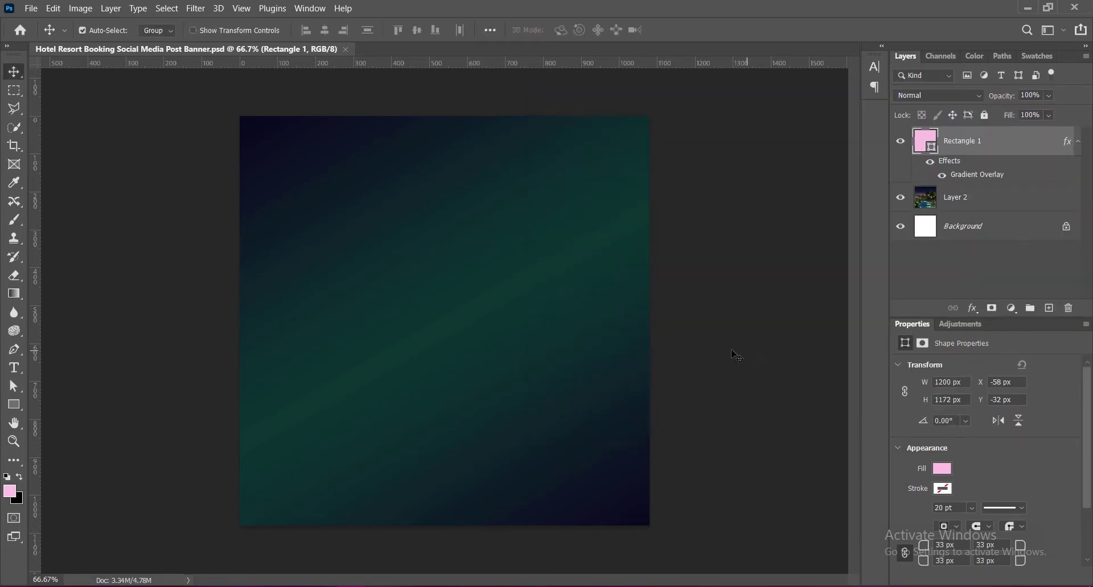
Lower the gradient rectangle's opacity to 69%
drag(1055, 115, 1050, 115)
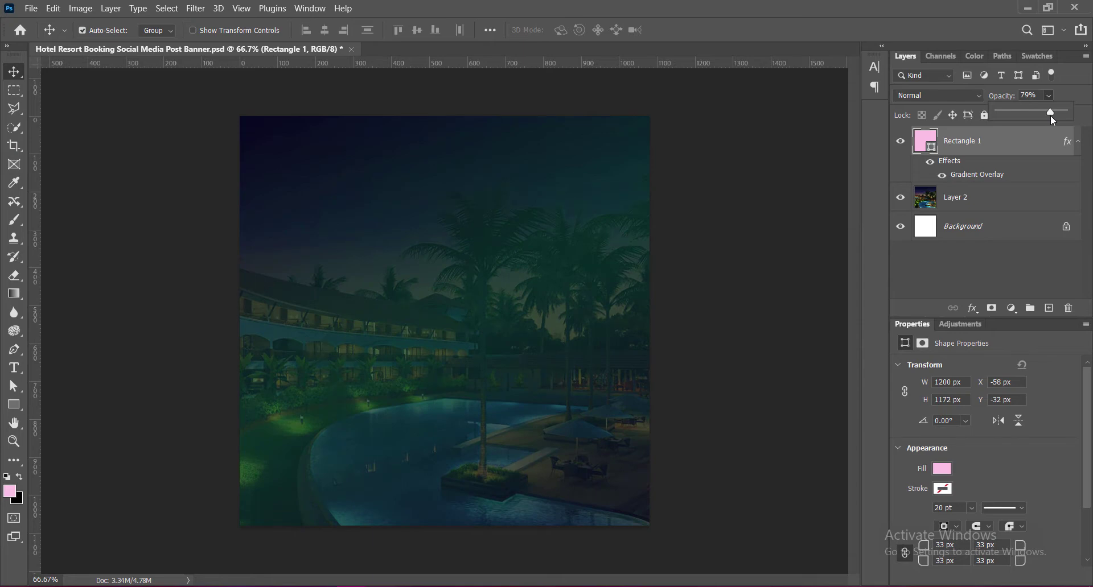
click(1026, 95)
text(75)
key(Return)
text(69)
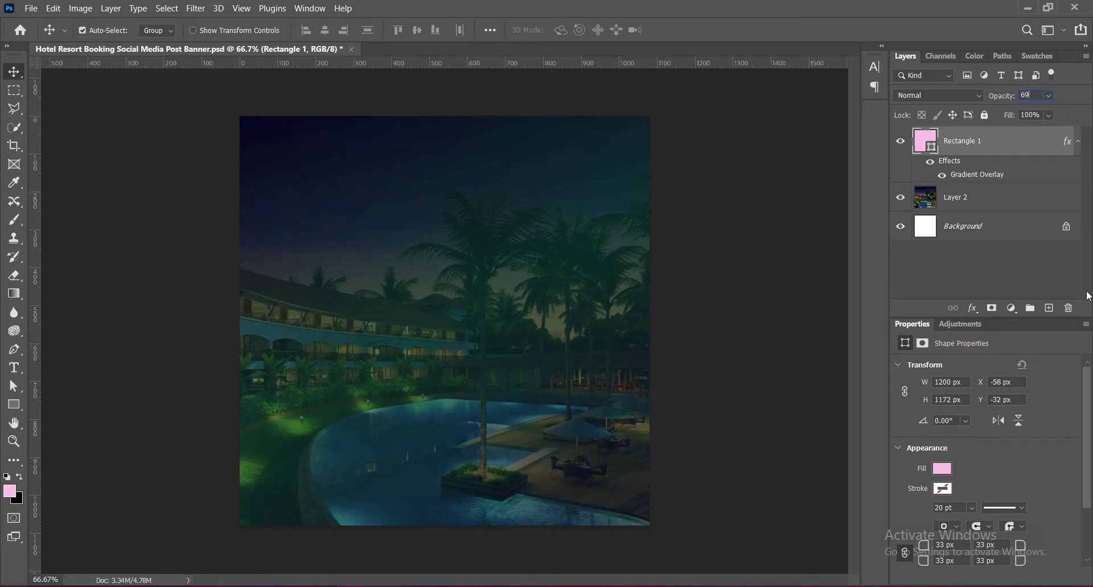
Reopen the Gradient Overlay's gradient editor, keeping the left stop's dark colour
double_click(1002, 147)
click(594, 314)
click(828, 187)
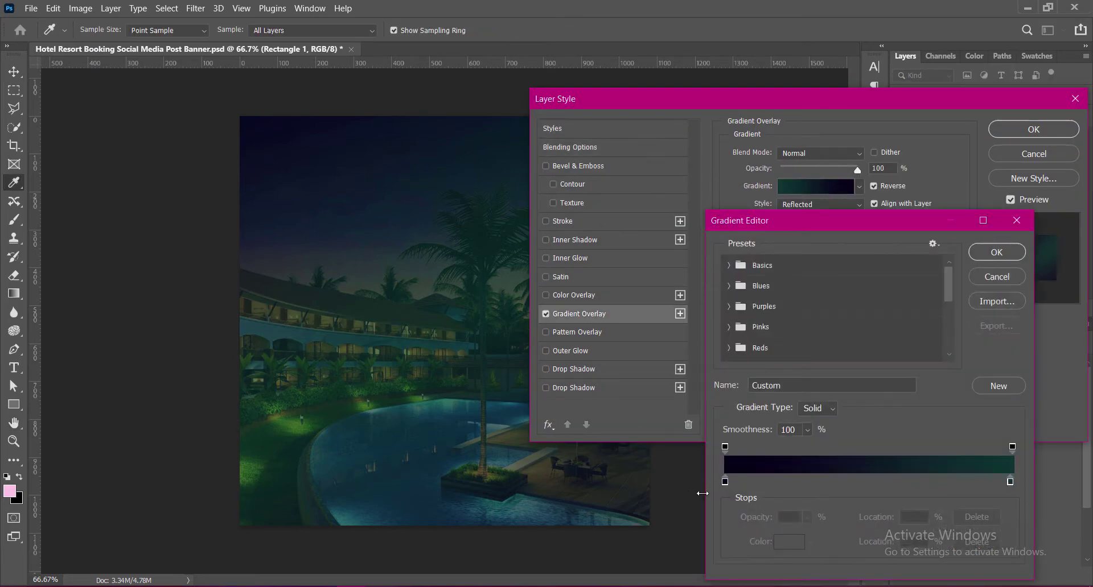
double_click(724, 481)
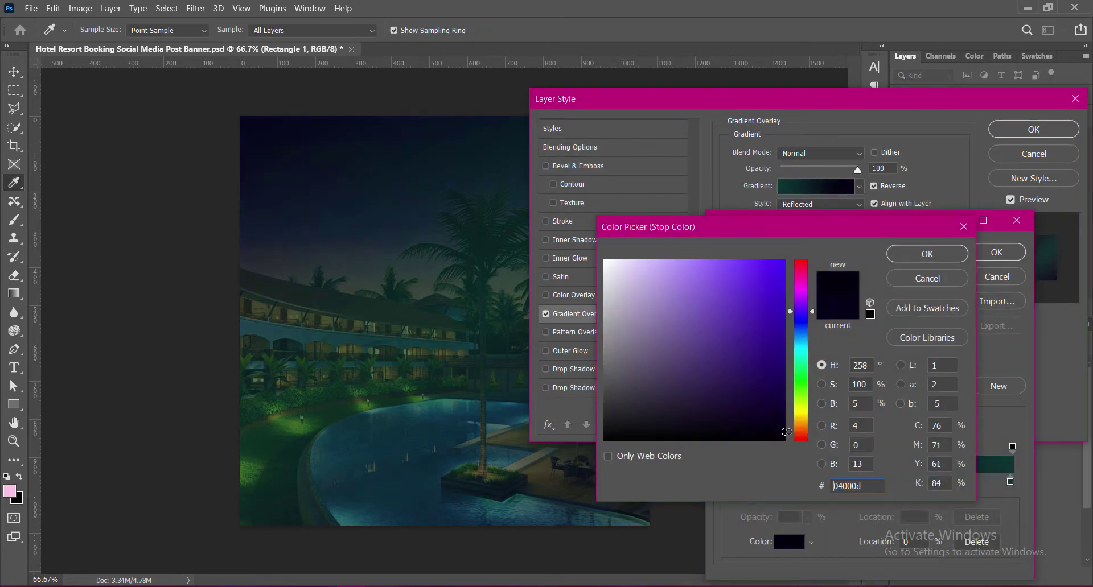
click(924, 255)
Change the right gradient stop to the darker teal #00413c
double_click(1011, 482)
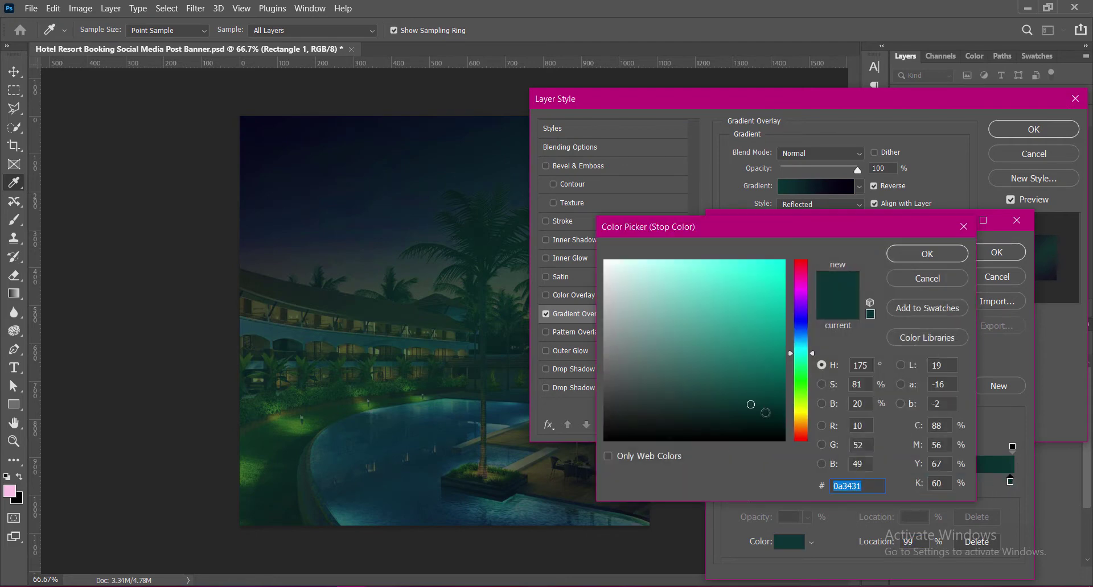
click(690, 317)
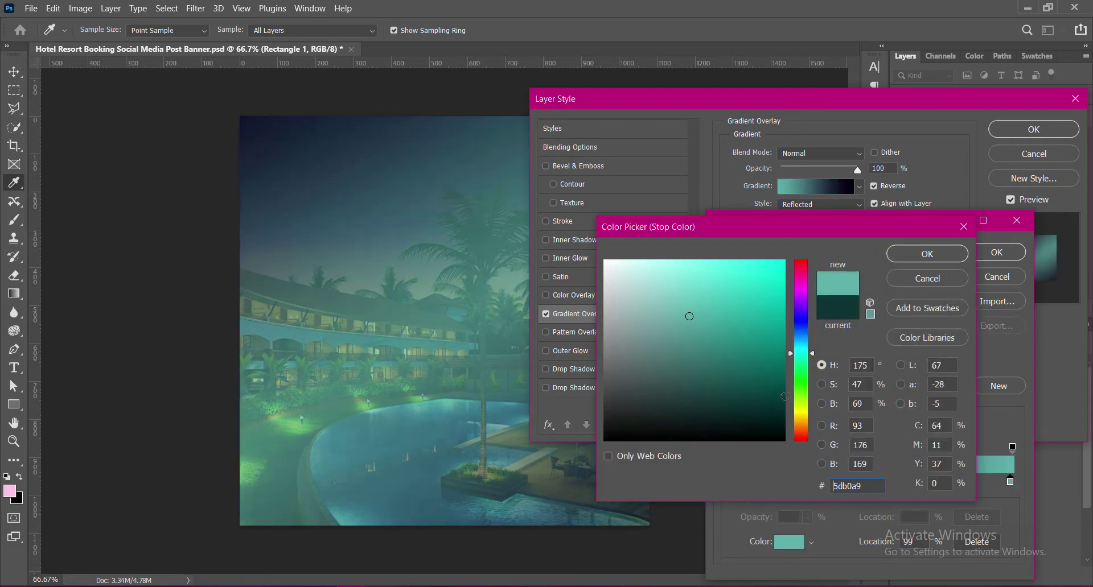
click(784, 396)
click(782, 418)
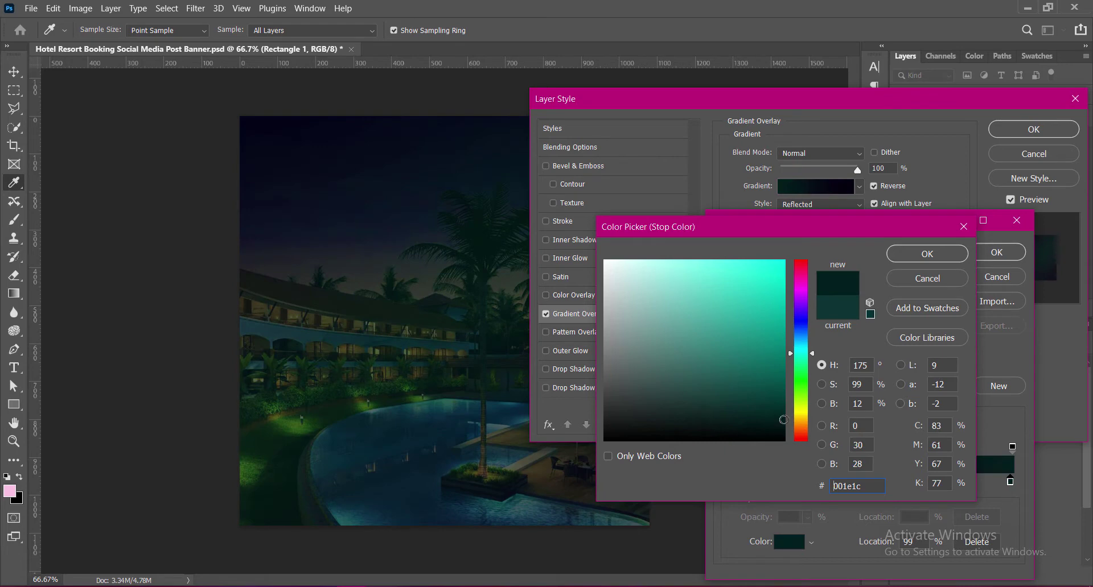
click(779, 375)
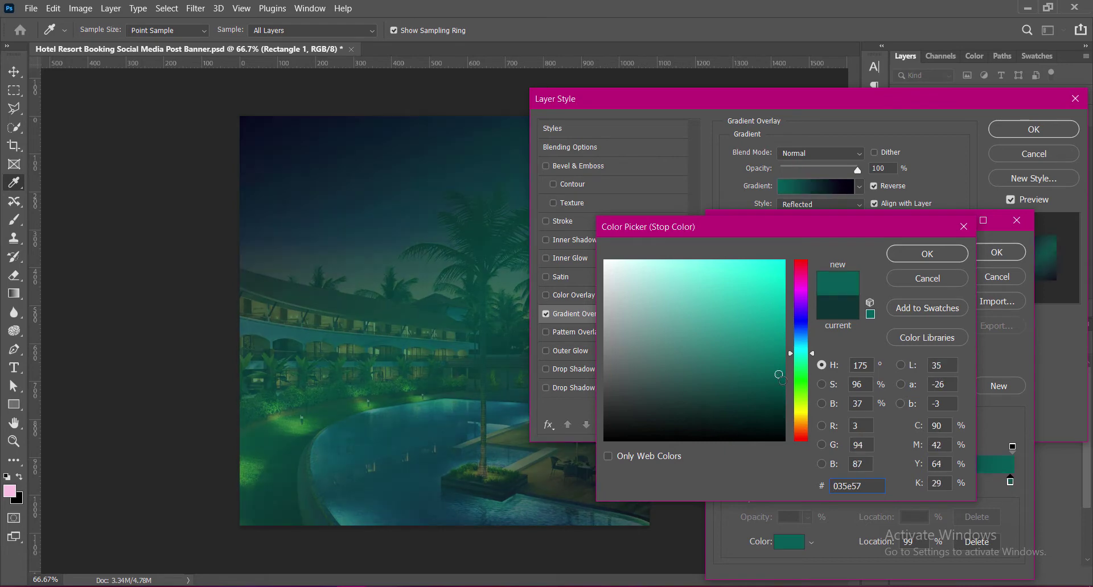
click(788, 395)
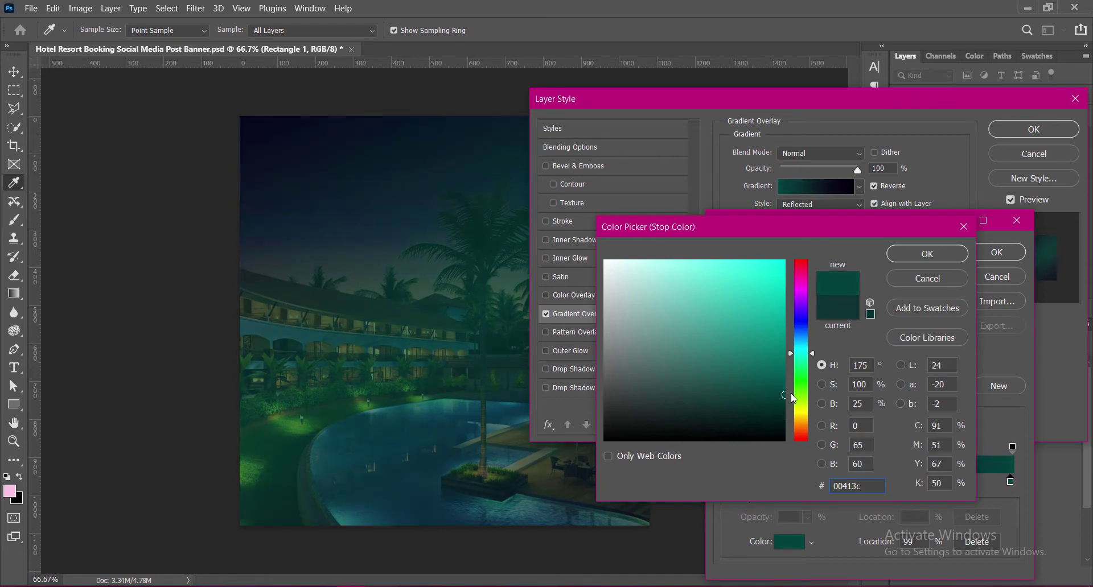
click(926, 282)
click(990, 254)
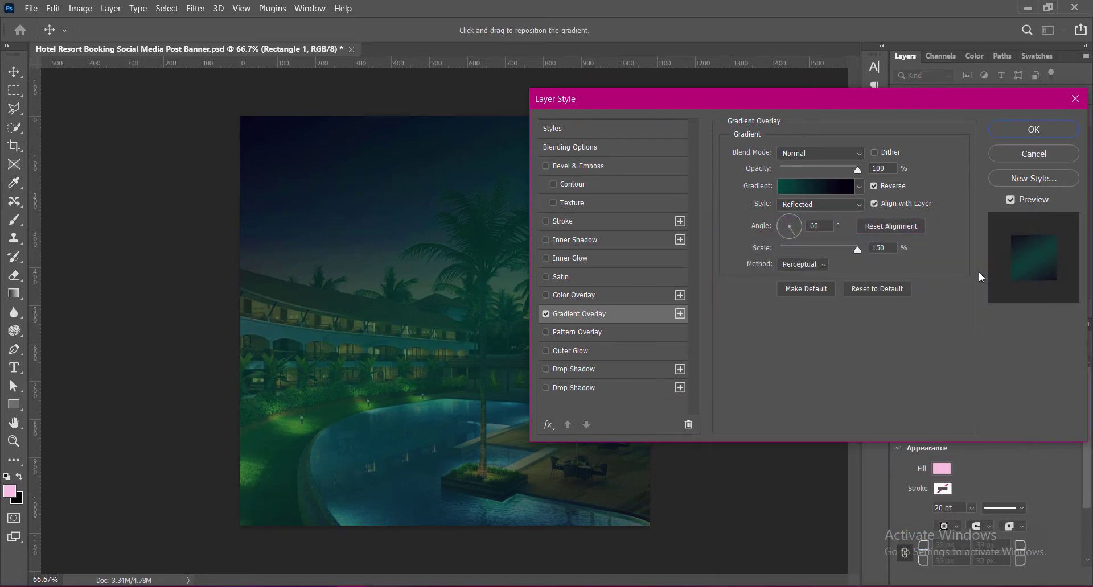
Enable a fine Bevel & Emboss Texture with depth +900
click(552, 202)
click(577, 205)
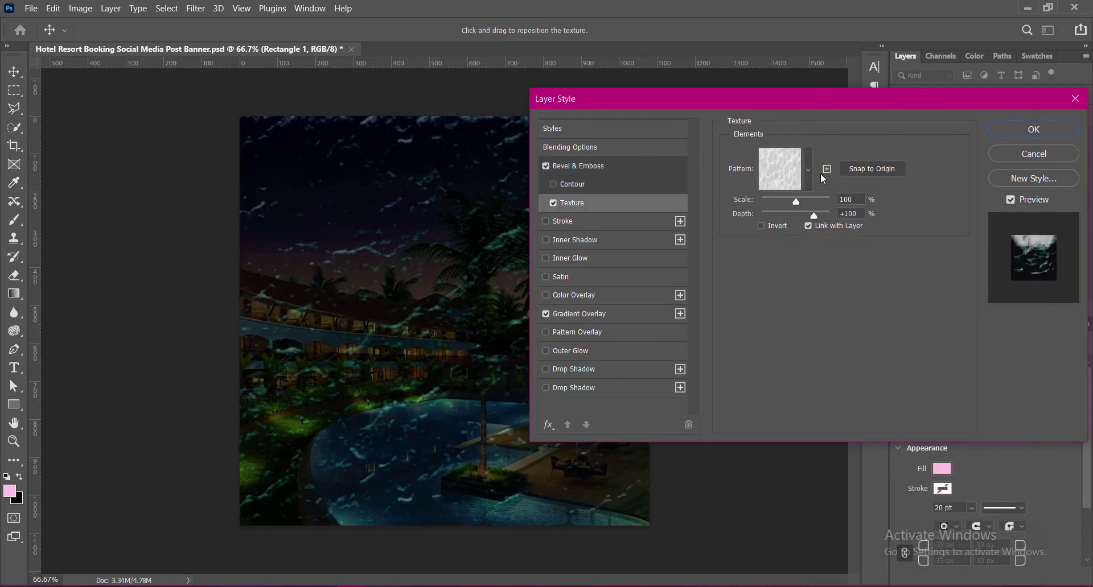
mouse_move(795, 204)
mouse_down()
mouse_move(764, 201)
mouse_move(829, 216)
mouse_up()
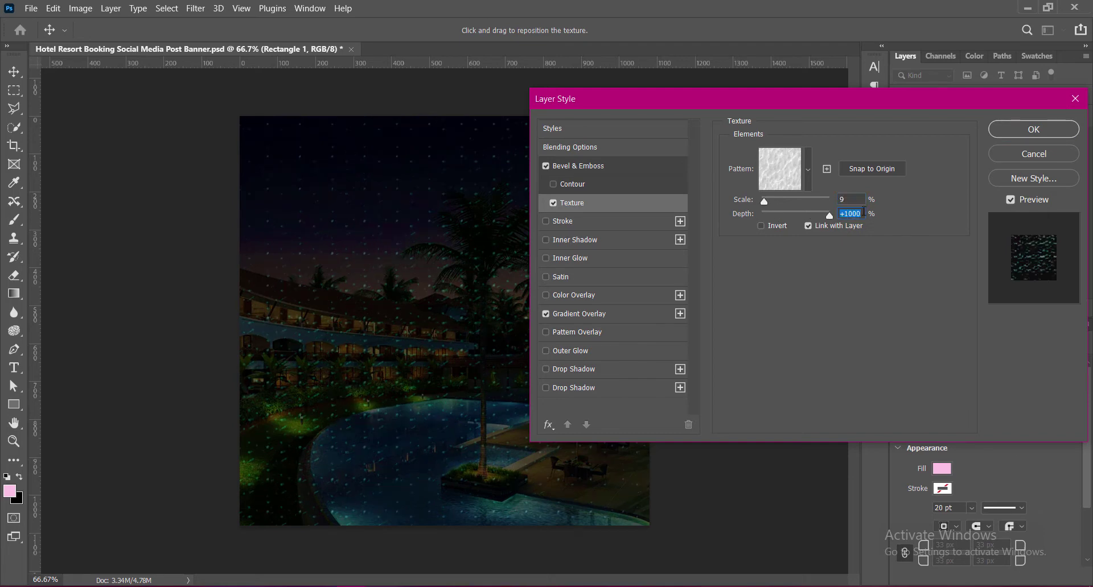
double_click(847, 214)
text(900)
Set the bevel shadow to dark blue, direction Down, size 87 px and soften 7 px
click(577, 166)
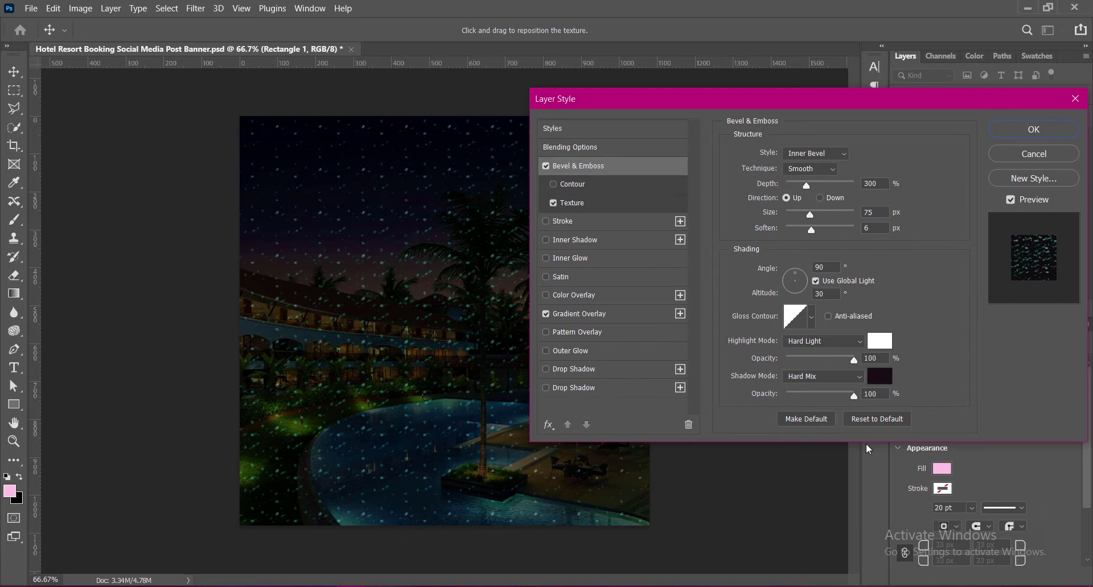
click(879, 377)
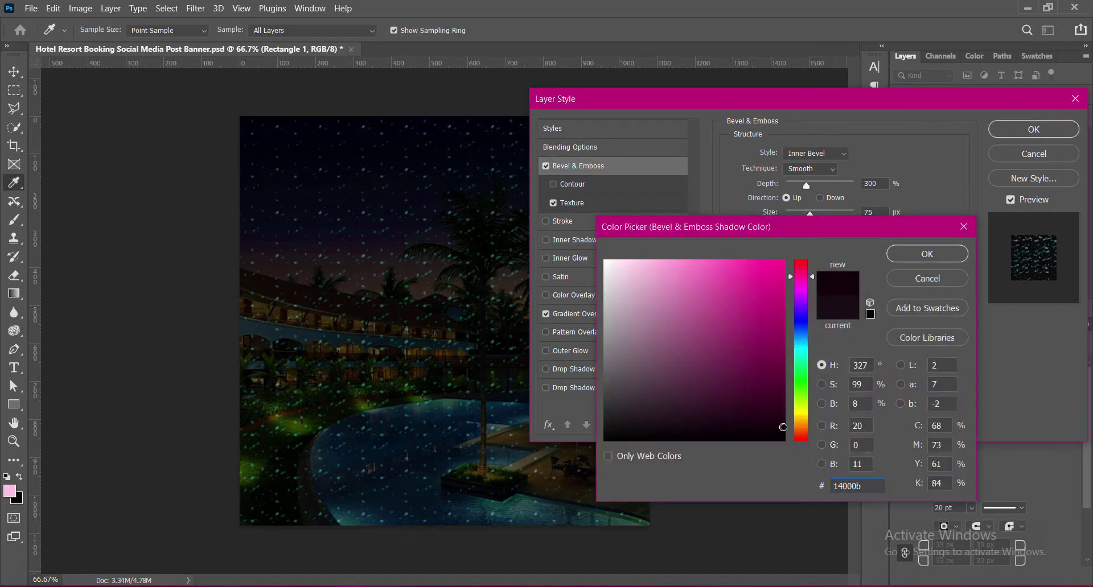
click(801, 322)
click(911, 256)
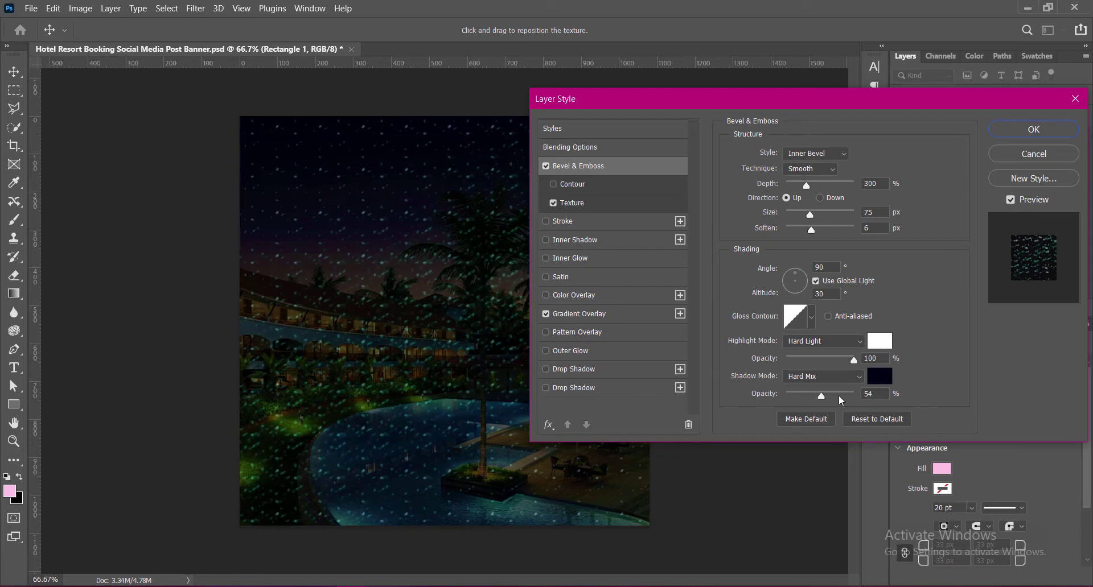
click(820, 198)
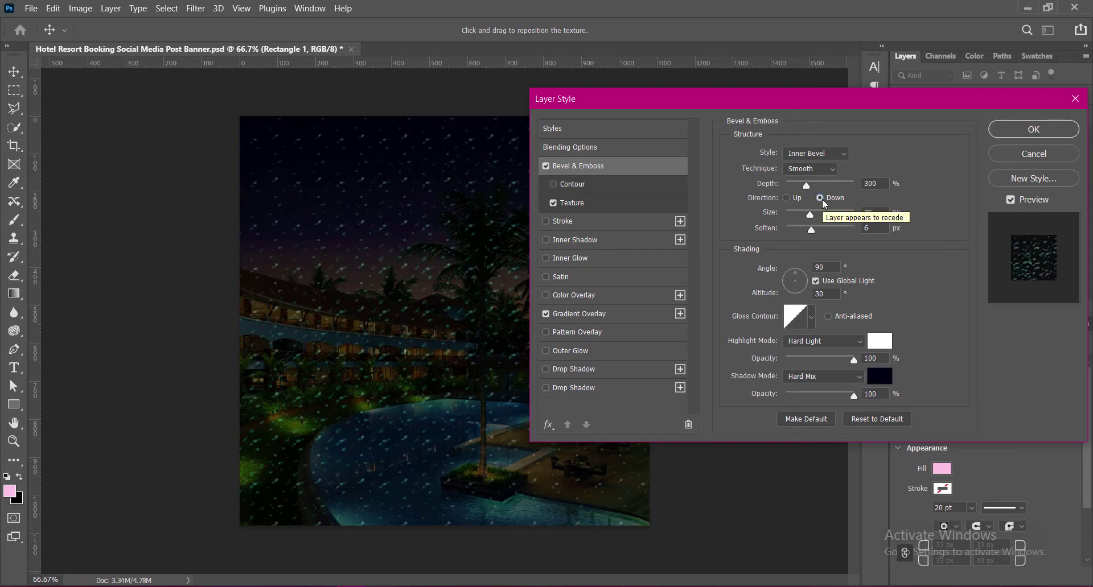
click(891, 358)
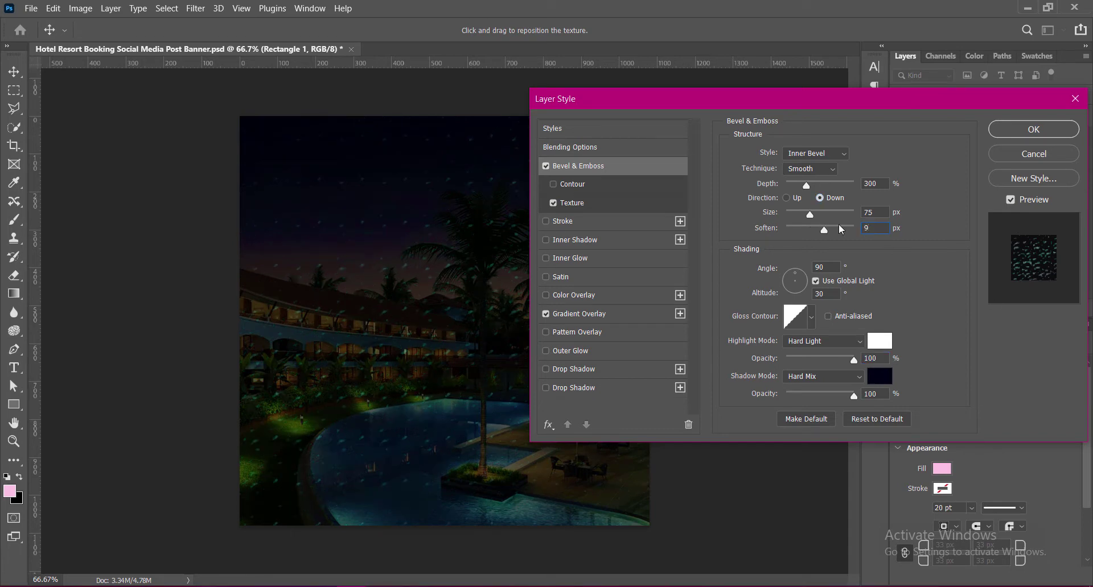
text(9)
drag(853, 214, 813, 214)
text(7)
Choose the stepped Gloss Contour preset for the bevel
click(811, 318)
click(724, 350)
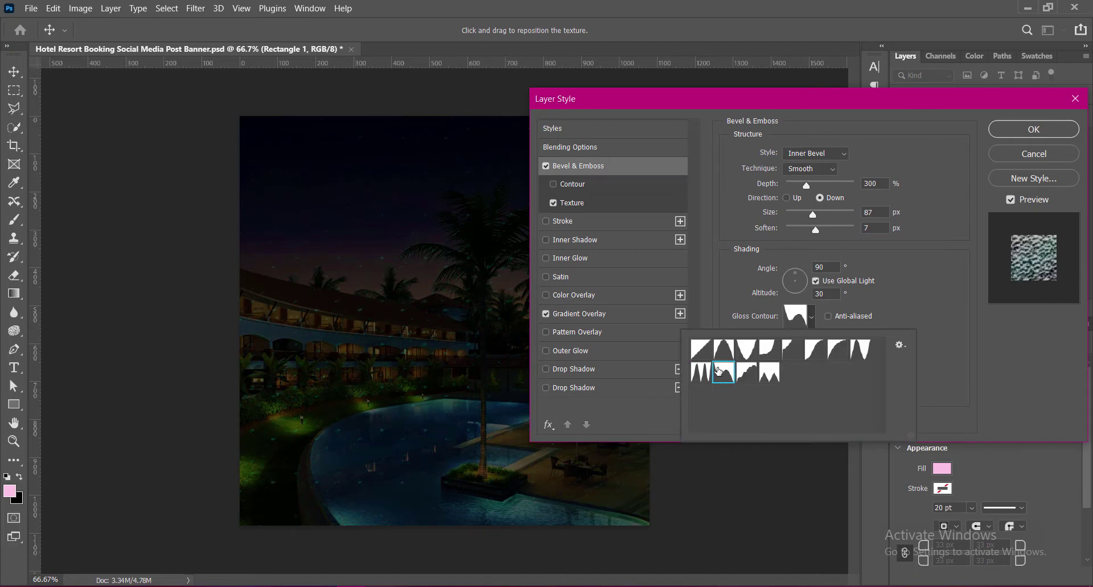
click(746, 353)
click(746, 376)
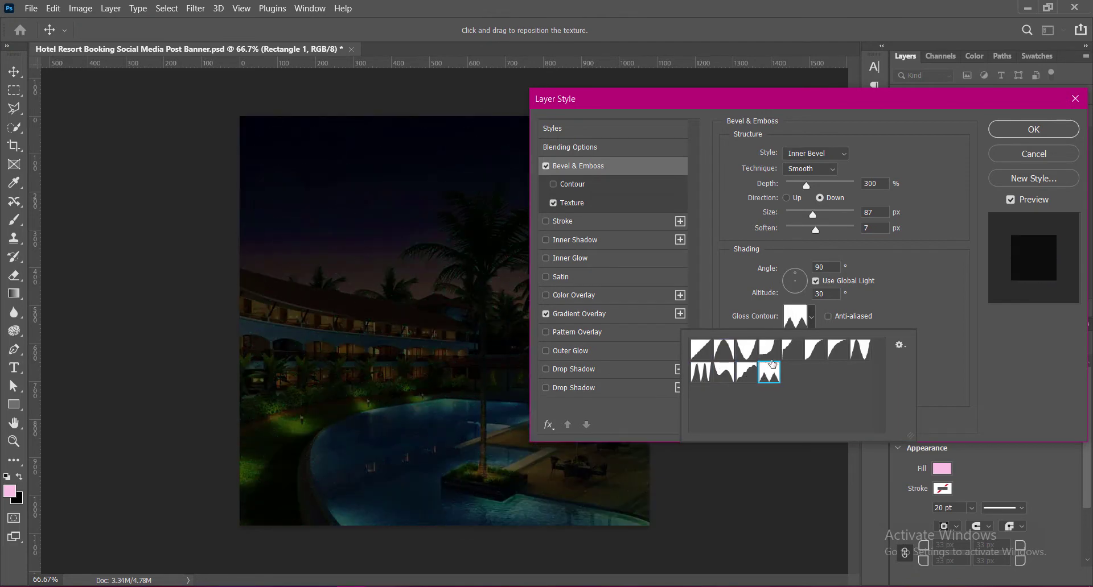
click(768, 349)
click(814, 349)
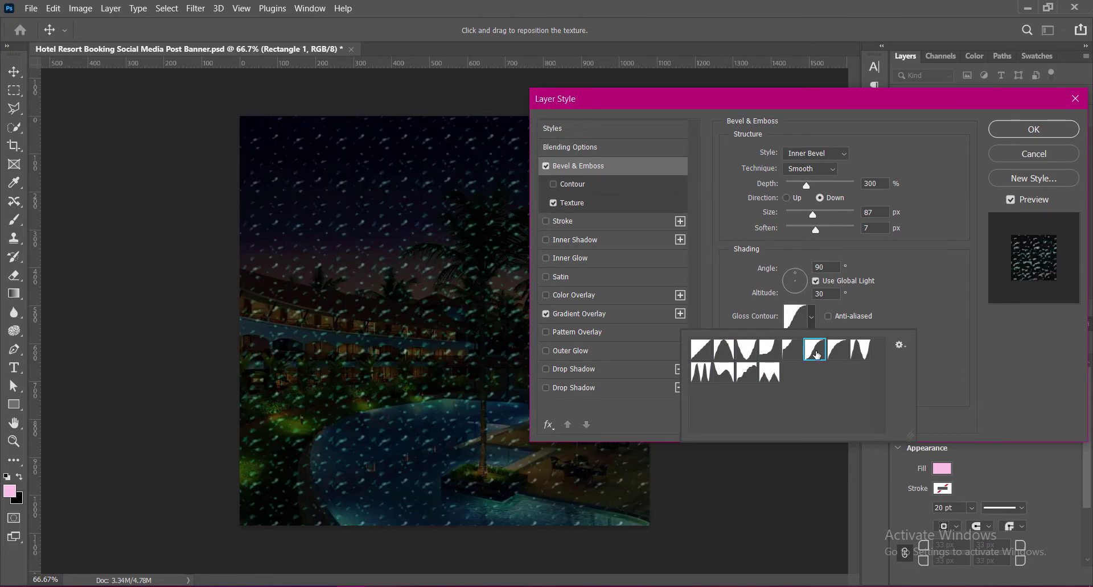
click(859, 349)
click(700, 373)
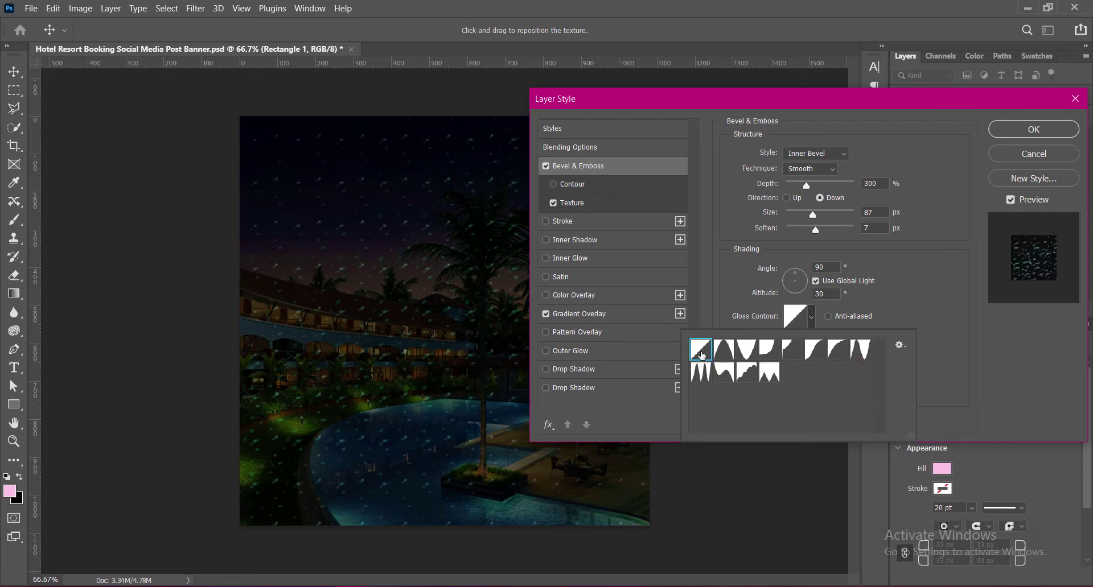
click(723, 371)
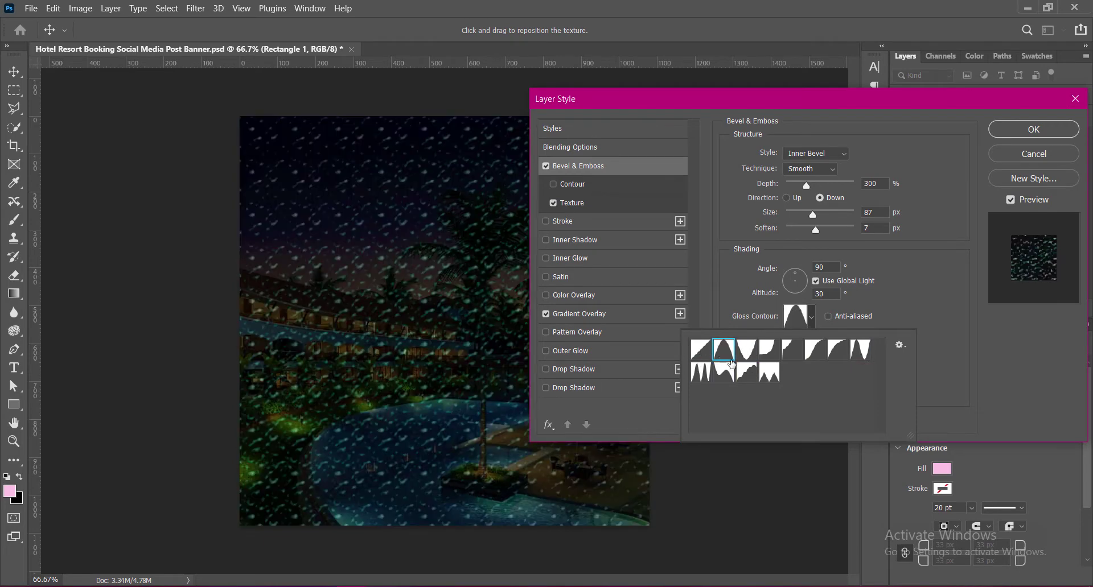
click(768, 374)
click(701, 373)
click(699, 349)
click(747, 373)
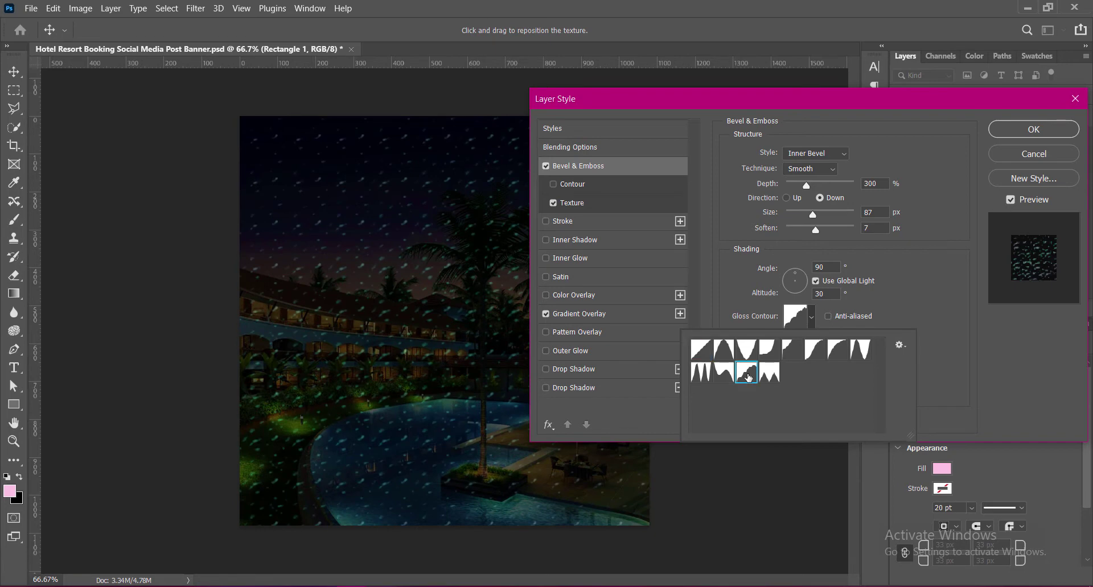
click(960, 370)
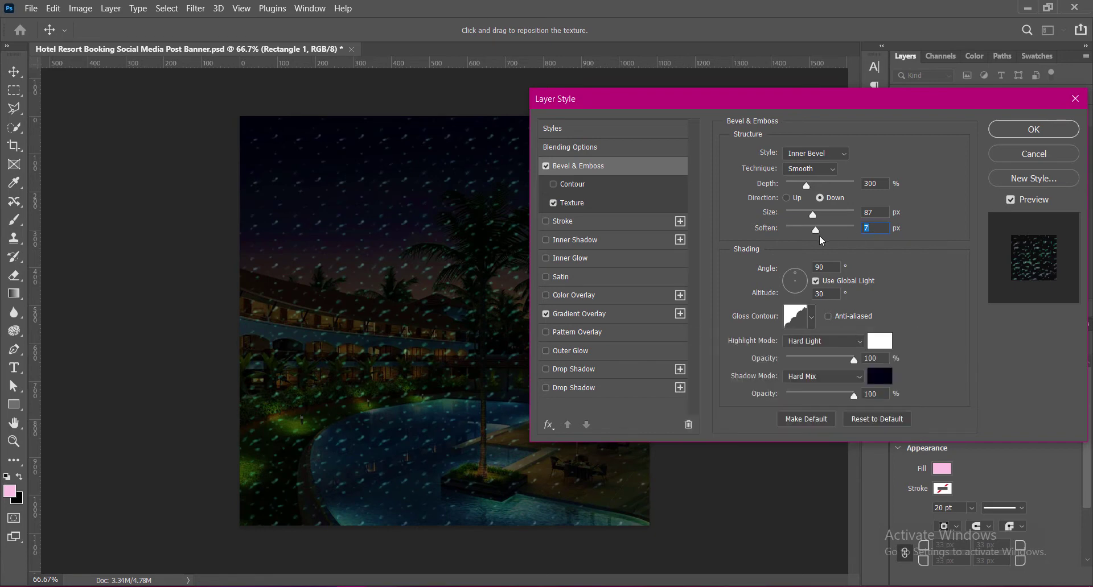
Set bevel direction Up and soften 8, then commit the layer style
click(786, 198)
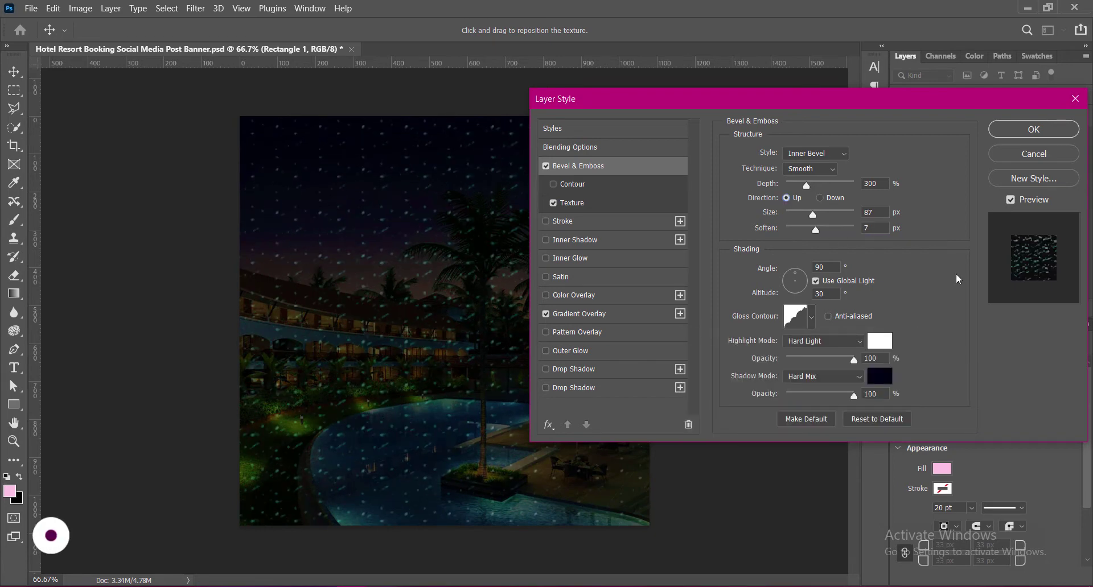
mouse_move(853, 360)
mouse_down()
mouse_move(784, 360)
mouse_move(903, 350)
mouse_up()
click(876, 358)
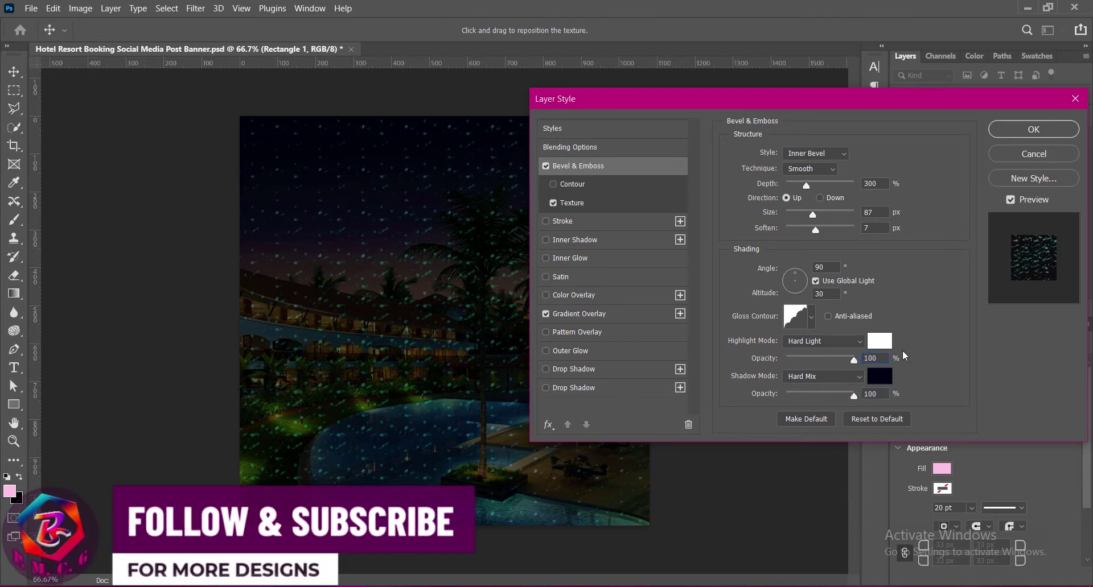
double_click(881, 228)
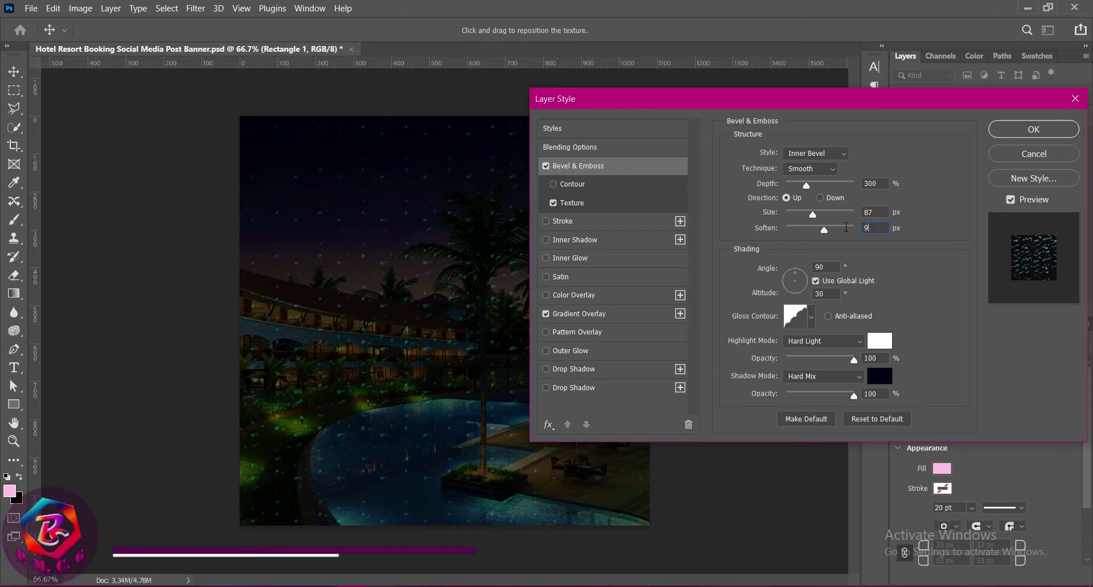
text(9)
key(Down)
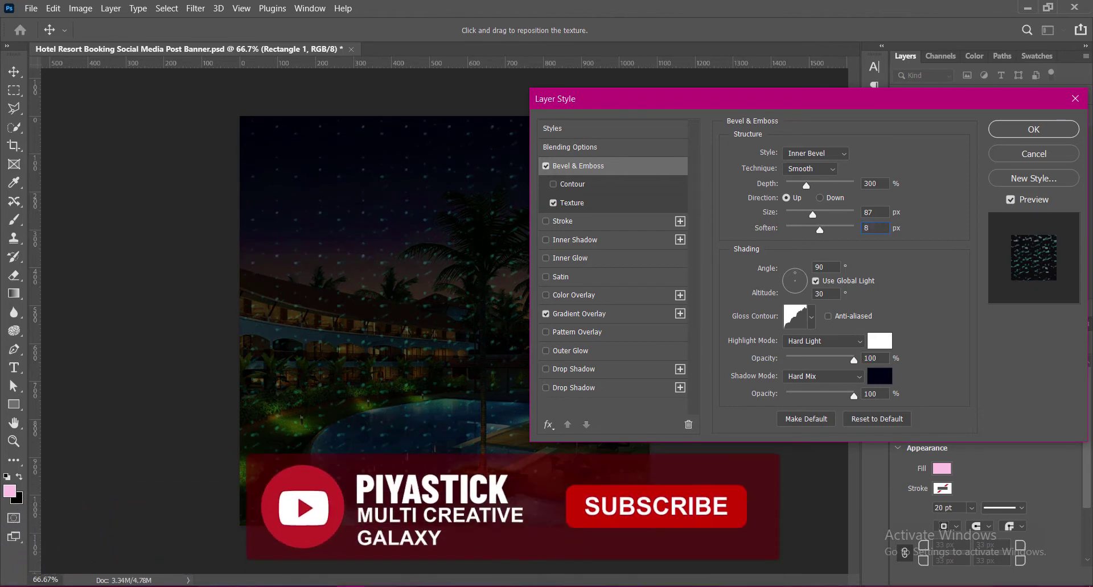
click(1033, 129)
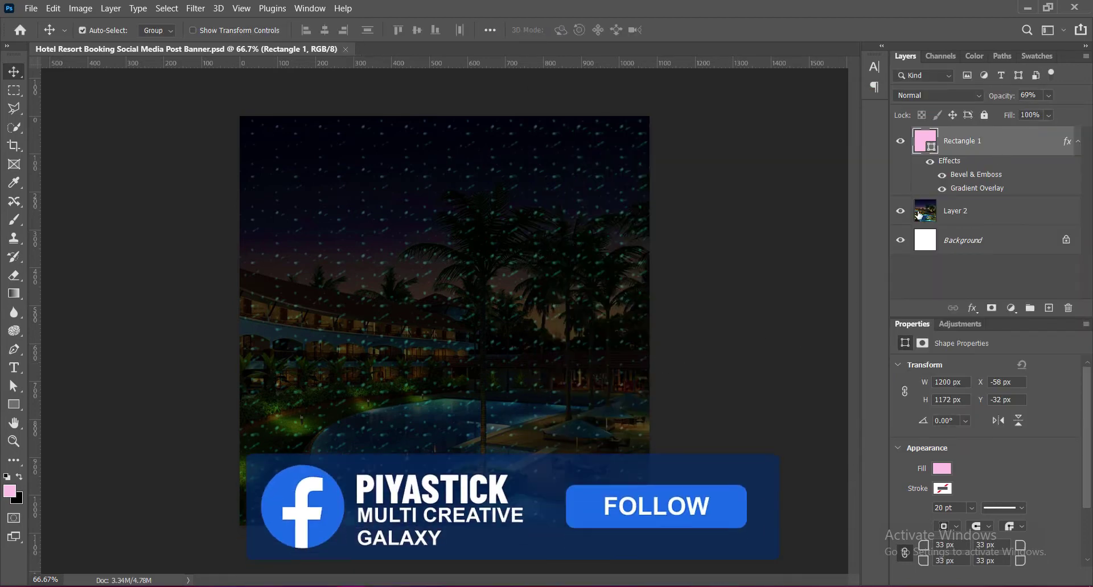
Steepen the resort photo's Curves, lifting shadows and midtones to lighten the night scene
key(alt+bracketleft)
click(80, 8)
click(170, 67)
drag(762, 214, 768, 164)
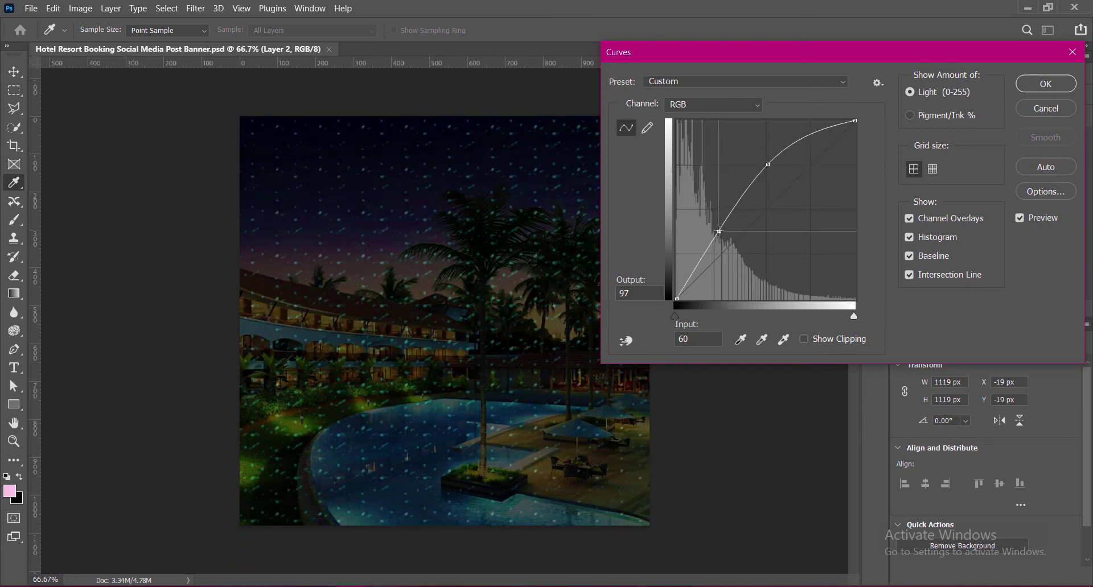
drag(722, 255, 723, 228)
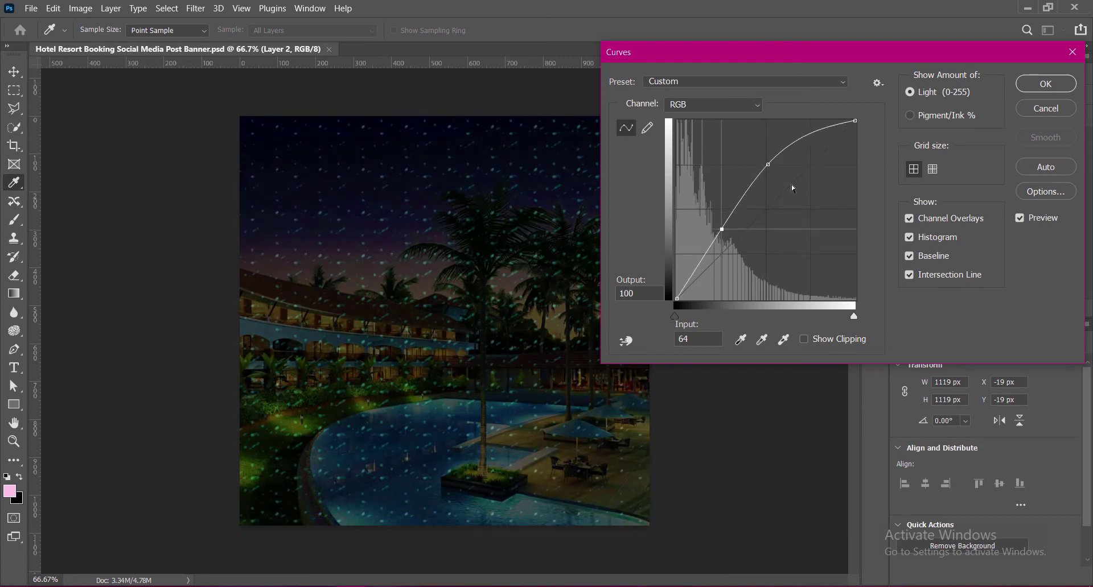
mouse_move(767, 164)
mouse_down()
mouse_move(748, 168)
mouse_move(757, 165)
mouse_up()
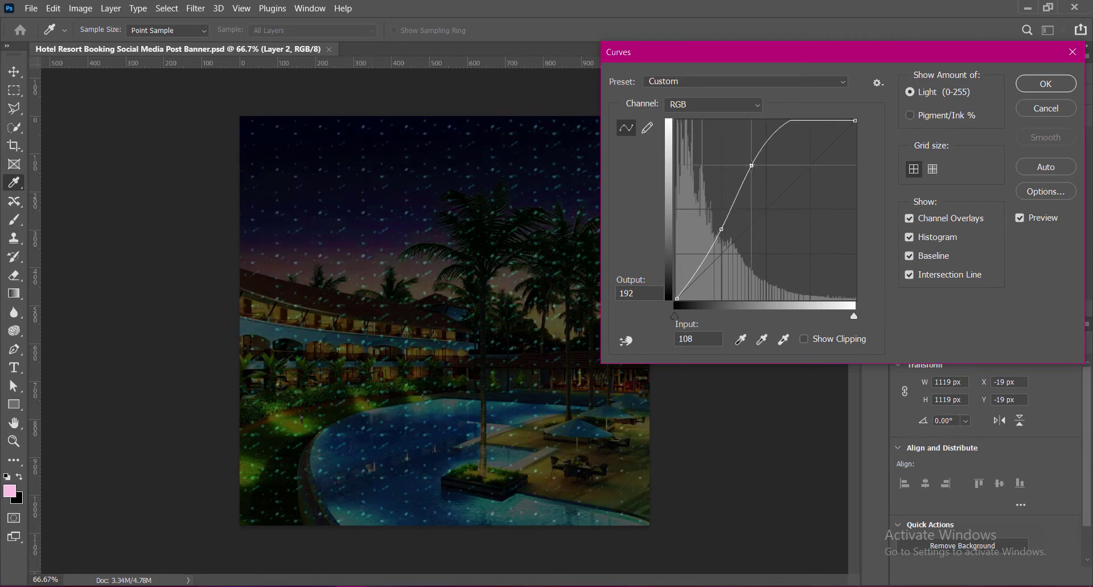
click(1046, 87)
Add a new layer above the pink rectangle layer and select a strip across the canvas top
click(970, 143)
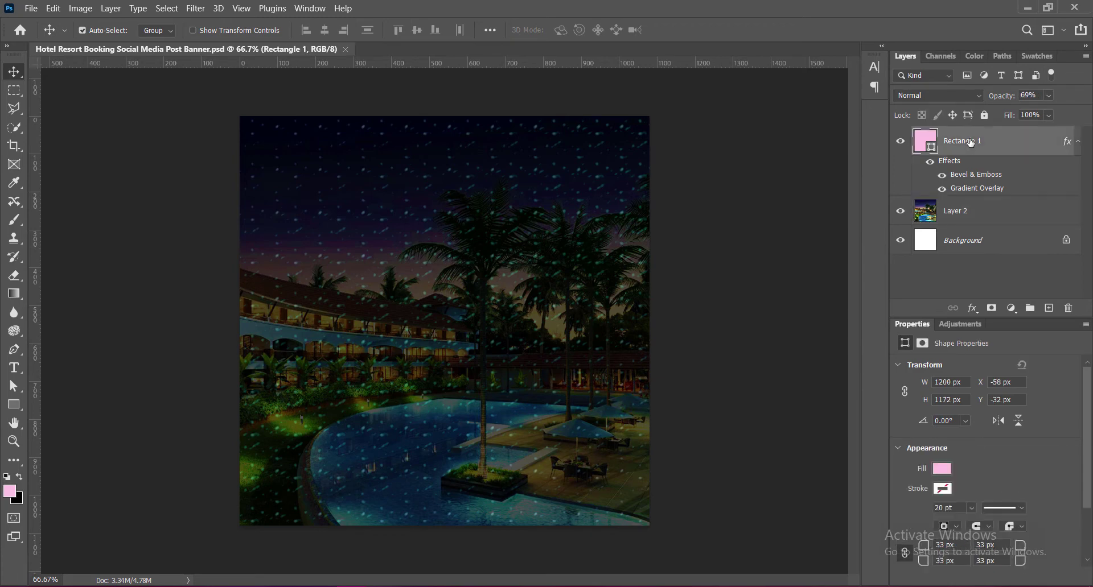
click(1048, 308)
click(15, 91)
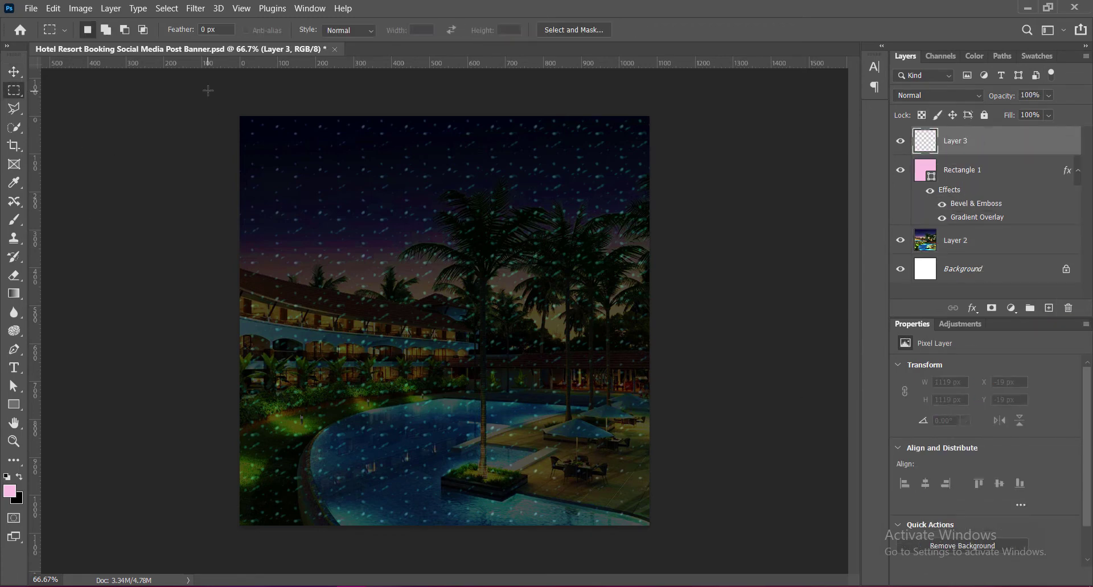
drag(239, 115, 682, 215)
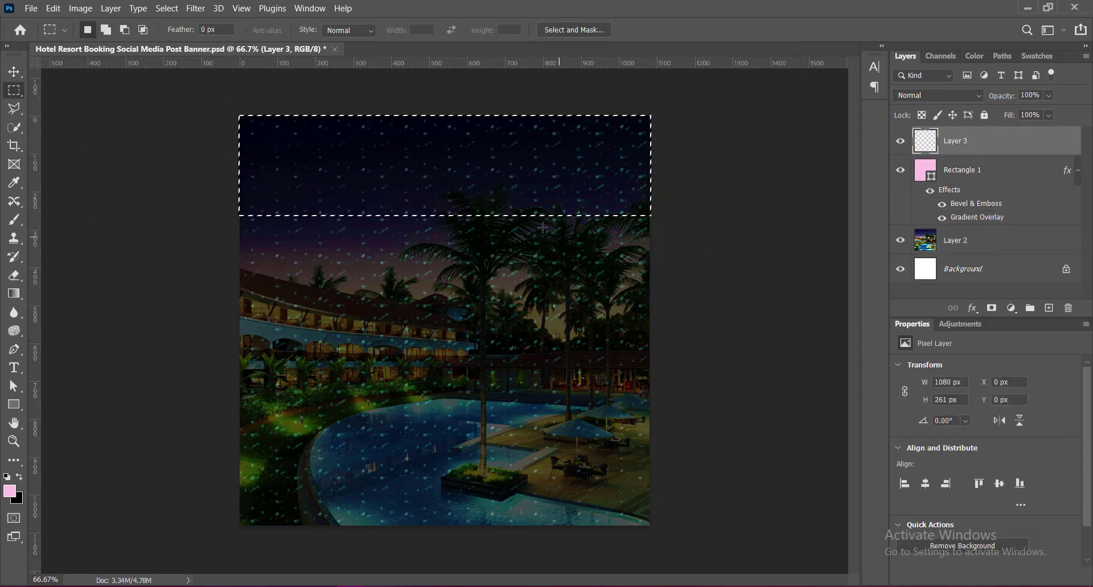
Set the gradient's colour stop to a dark navy sampled from the image
scroll(444, 326, up, 1)
key(g)
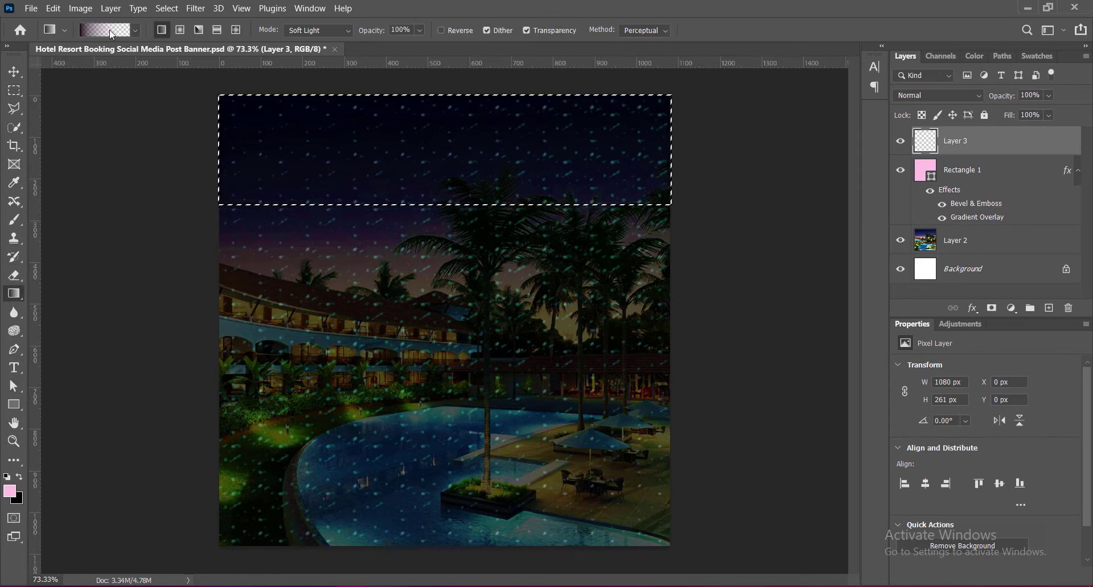
click(104, 29)
double_click(725, 482)
click(291, 132)
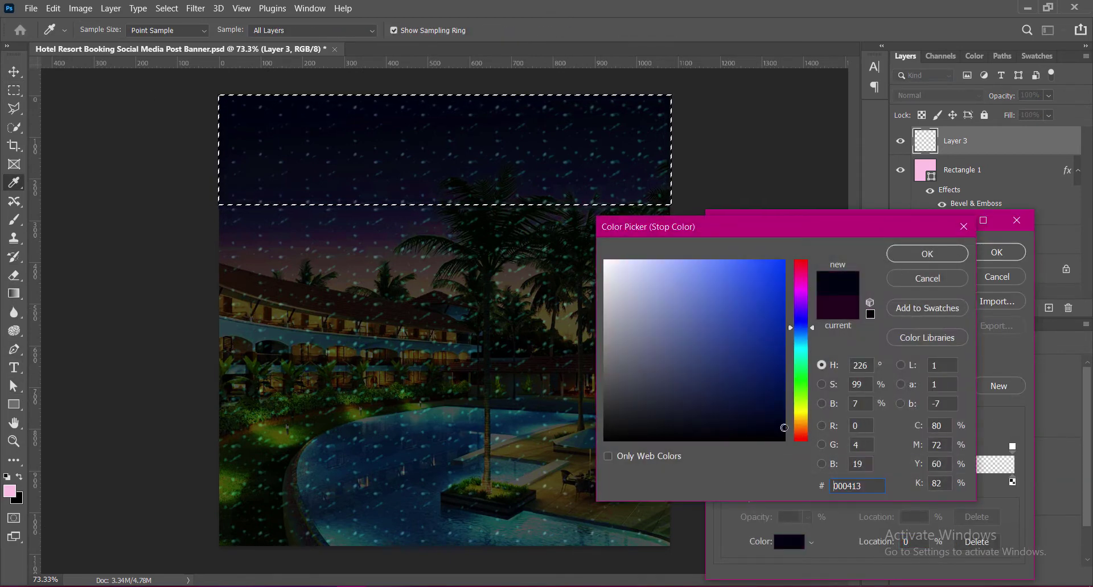
click(926, 254)
click(993, 252)
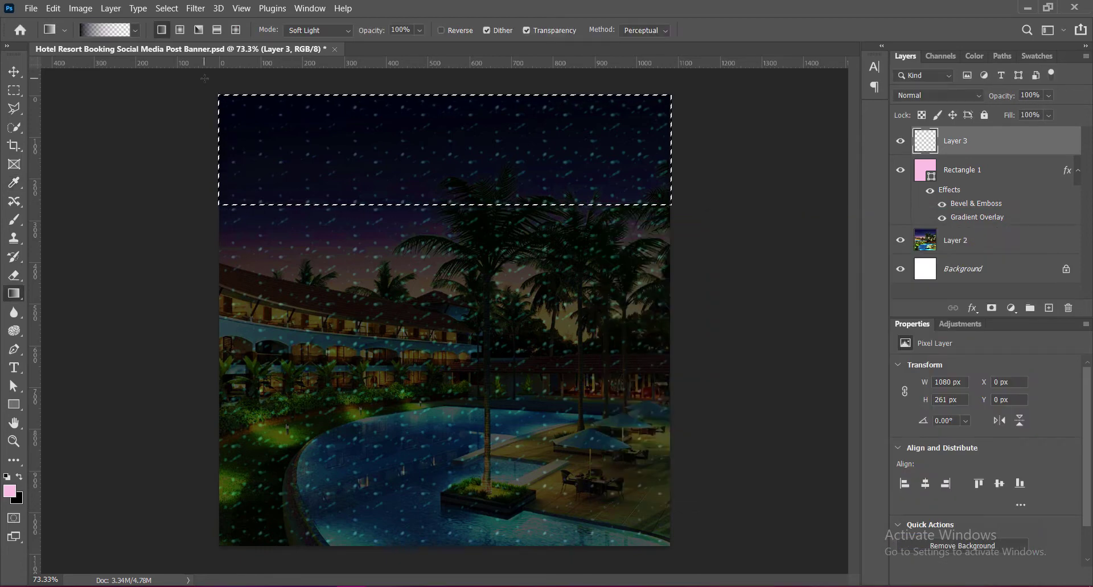
Fill the top strip with the navy gradient, redoing it once, then deselect
mouse_move(203, 78)
mouse_down()
mouse_move(633, 283)
mouse_move(695, 323)
mouse_up()
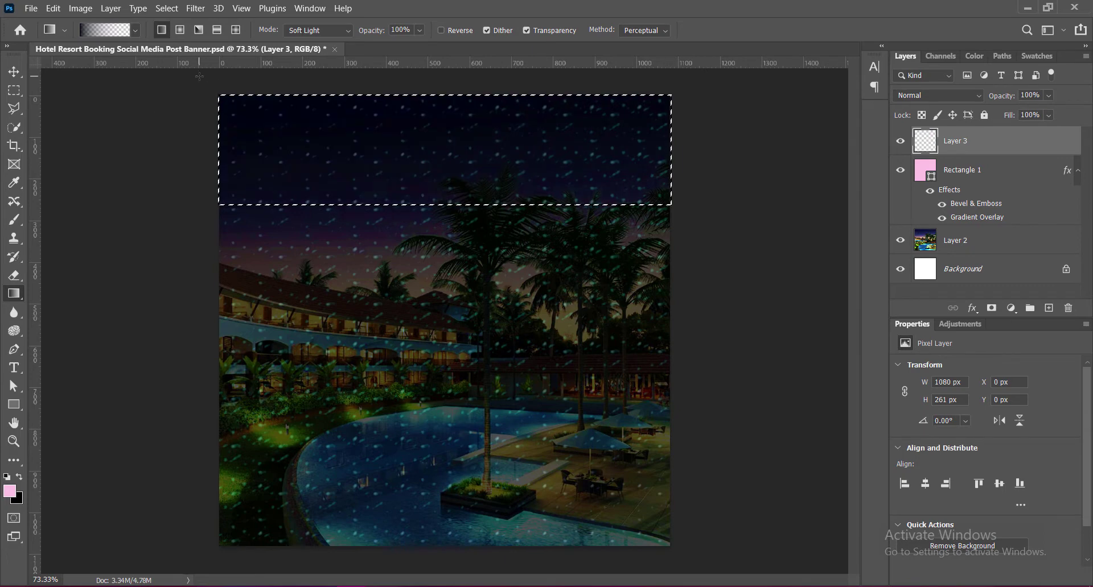
key(ctrl+minus)
drag(200, 72, 433, 191)
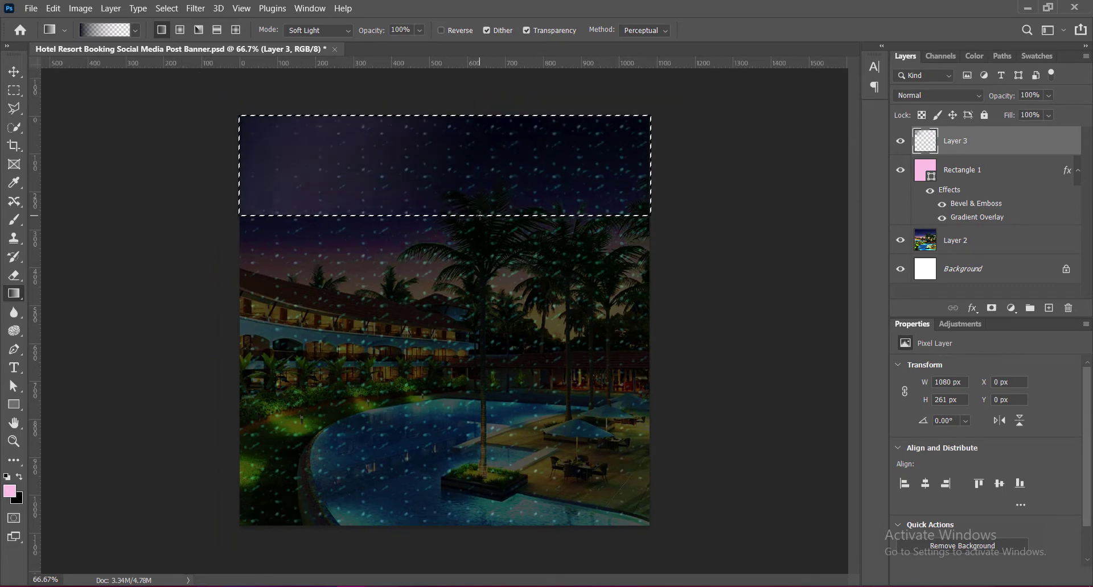
key(ctrl+z)
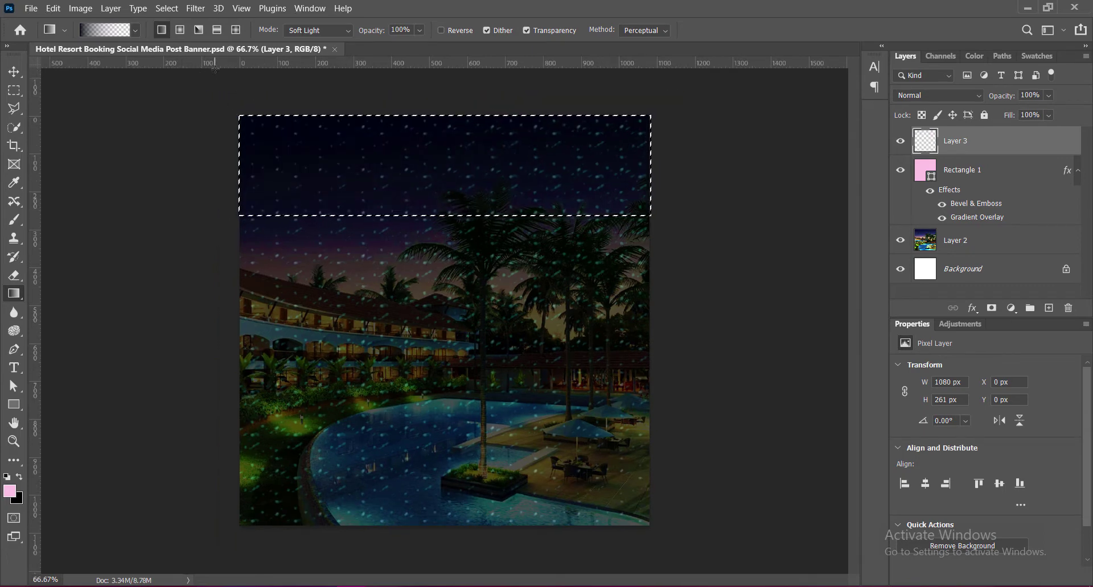
drag(214, 72, 656, 259)
key(v)
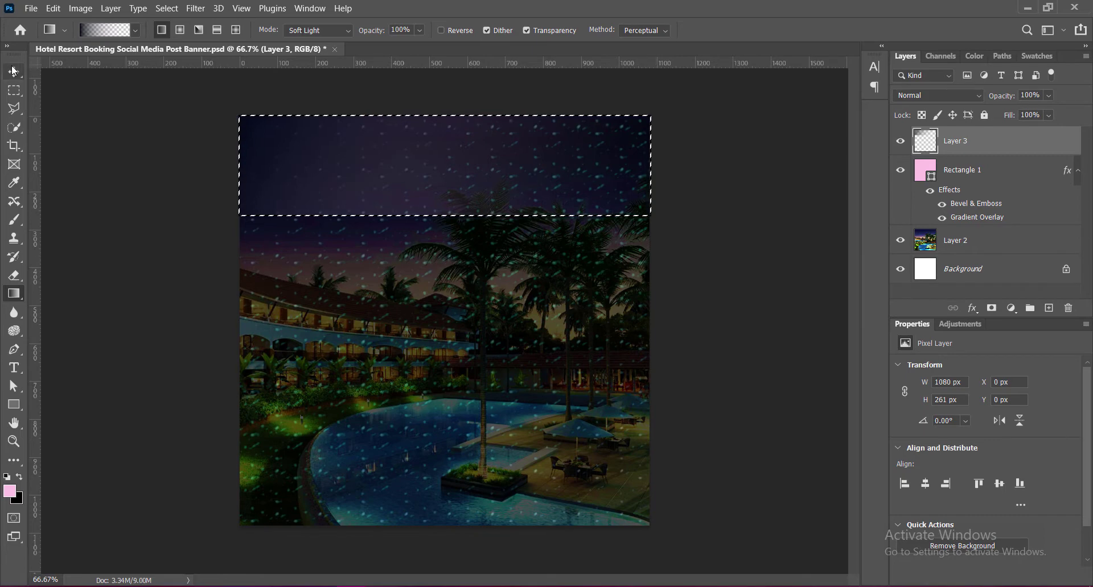
key(ctrl+d)
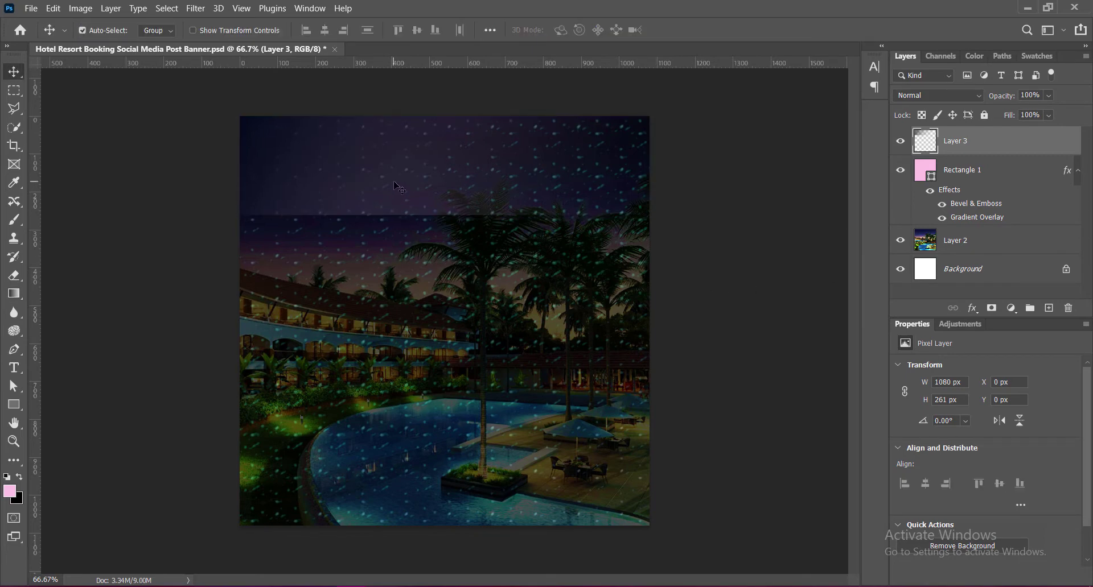
Try scaling the top band up proportionally, then undo the resize
key(ctrl)
key(ctrl+t)
mouse_move(444, 215)
mouse_down()
mouse_move(471, 259)
mouse_move(444, 352)
mouse_up()
key(Return)
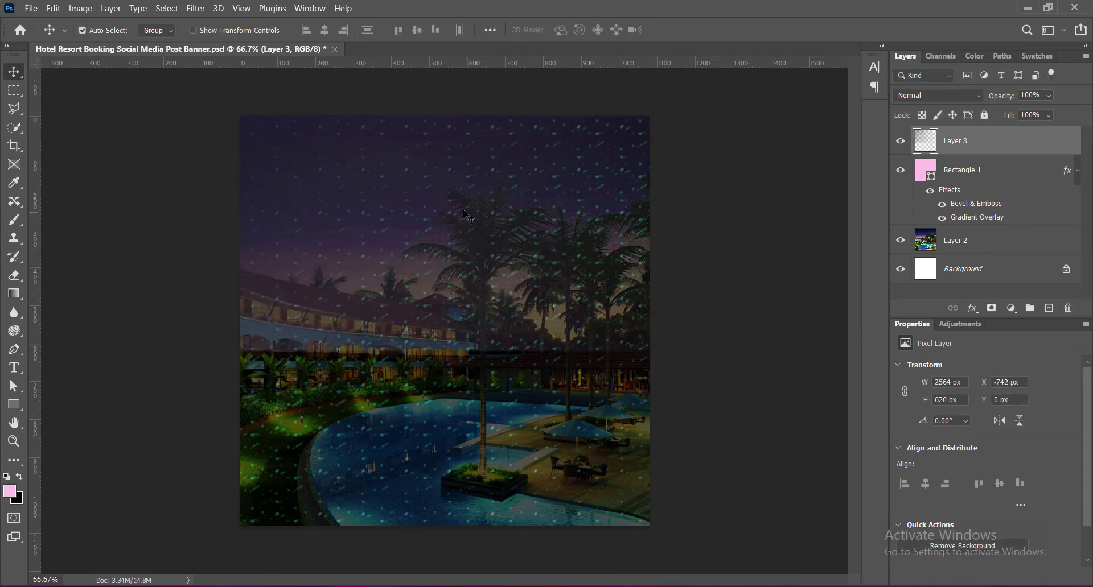
key(ctrl+z)
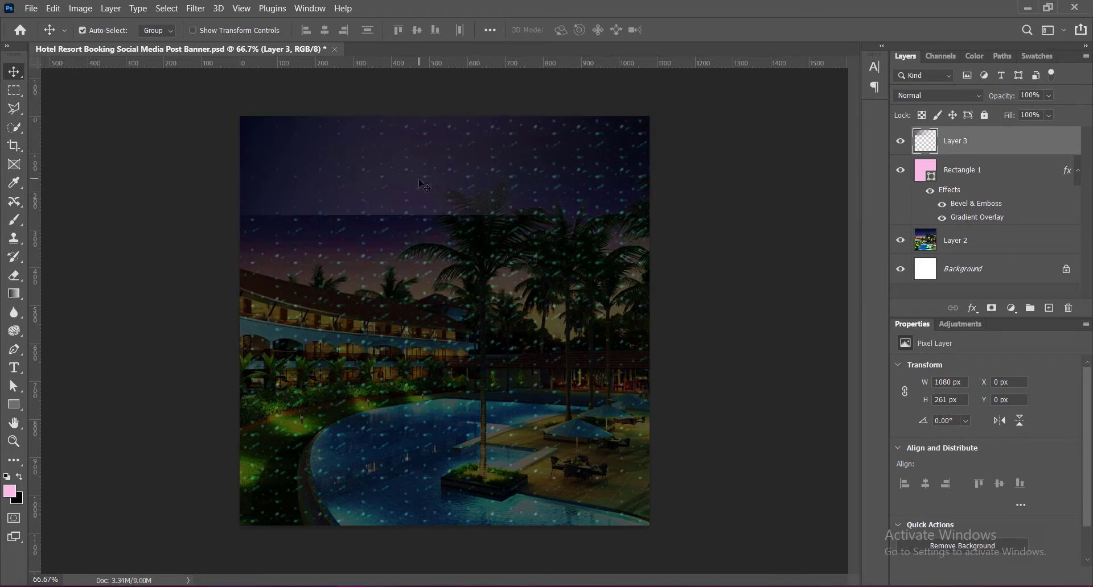
Load the band's shape as a selection, darken it with another gradient, then deselect
ctrl+click(924, 140)
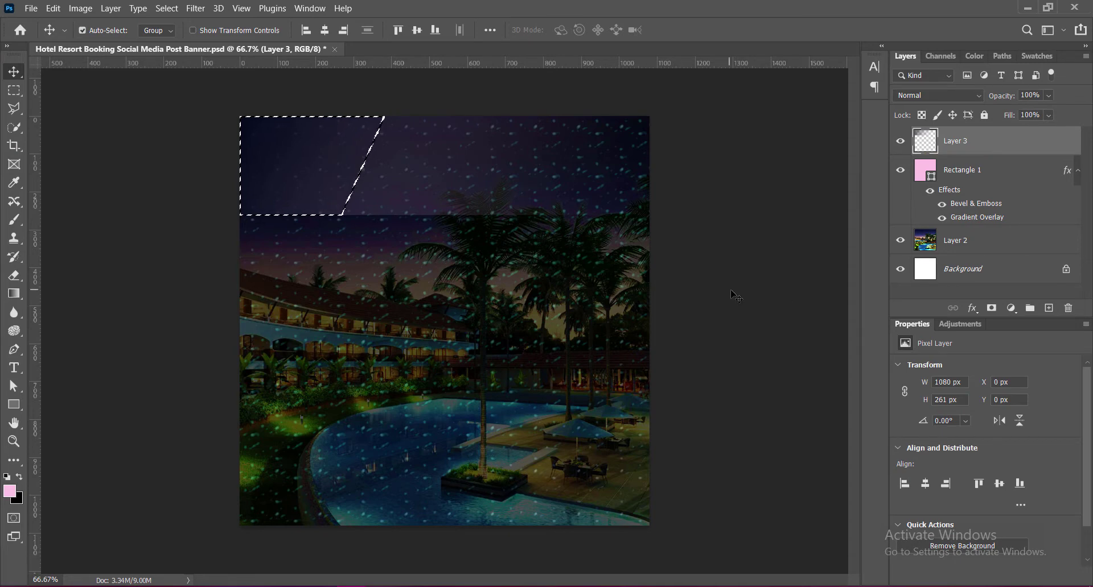
click(14, 294)
drag(227, 112, 848, 327)
key(v)
key(ctrl+d)
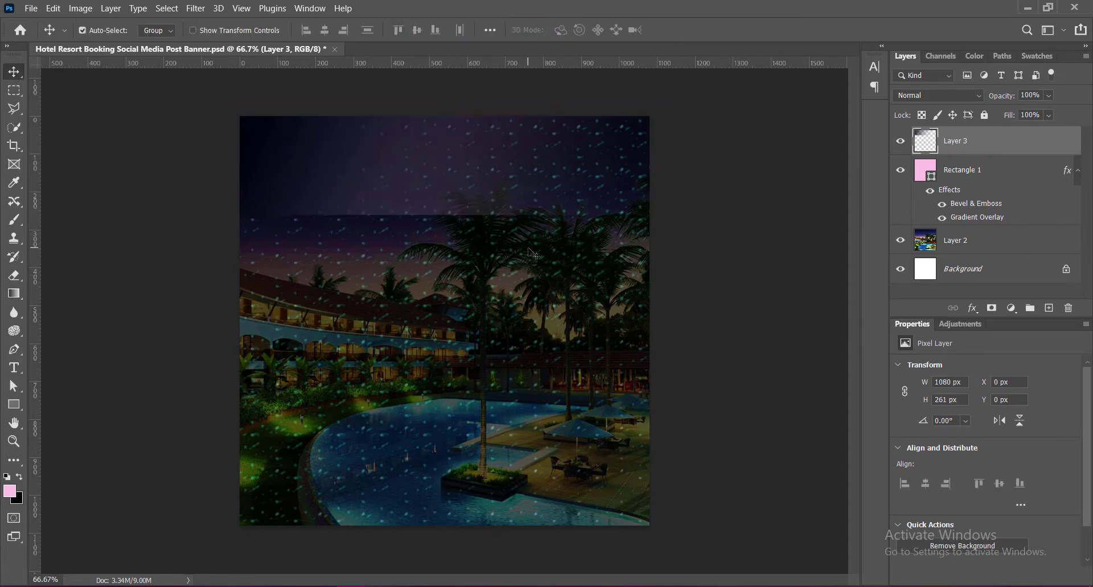
Stretch the band taller and far past the canvas's right edge
key(ctrl+t)
drag(650, 165, 1036, 165)
drag(637, 214, 637, 250)
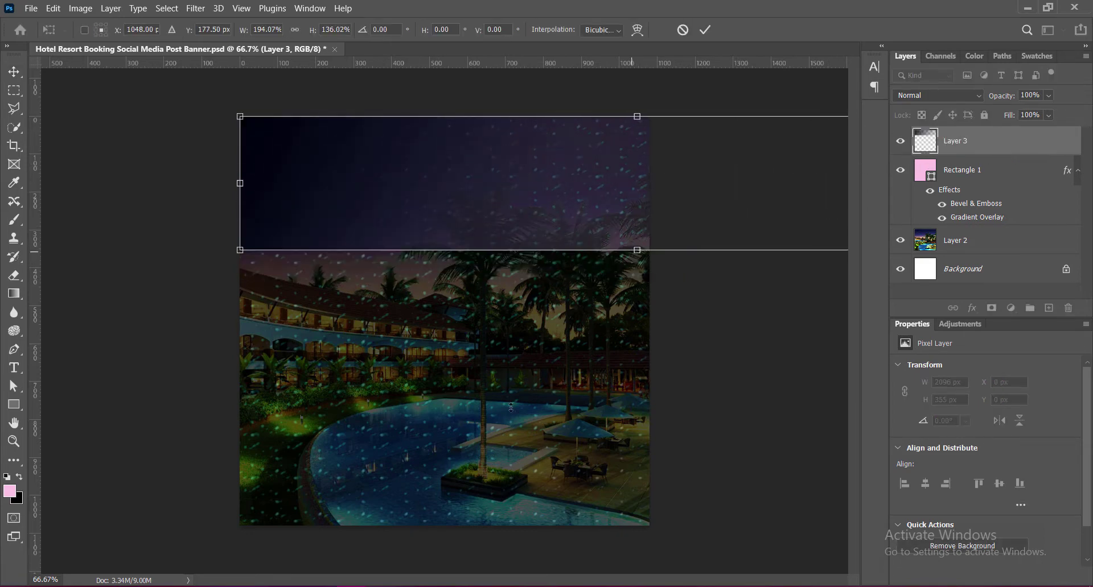
scroll(444, 342, down, 3)
scroll(767, 282, down, 1)
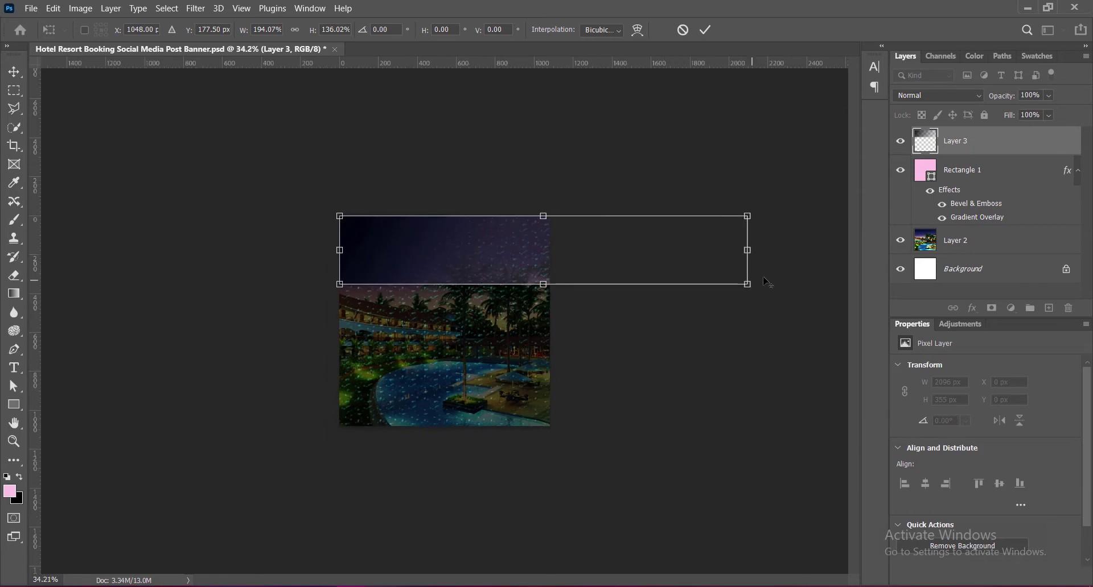
drag(749, 248, 1024, 210)
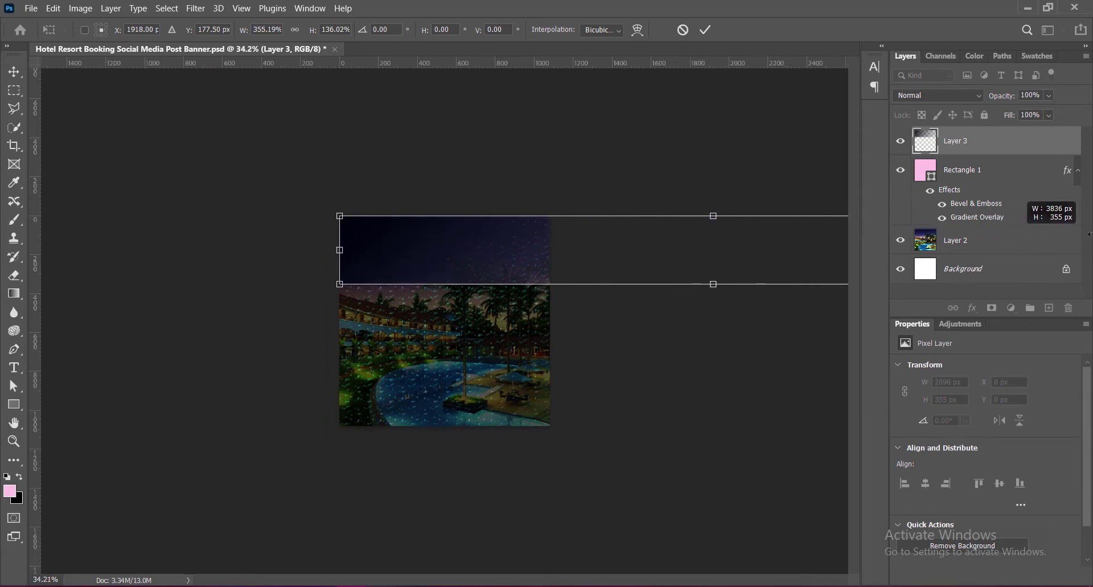
key(Return)
Nudge the 3868 × 355 px band left to -19 px so it spans the top
scroll(473, 273, up, 1)
scroll(464, 262, up, 2)
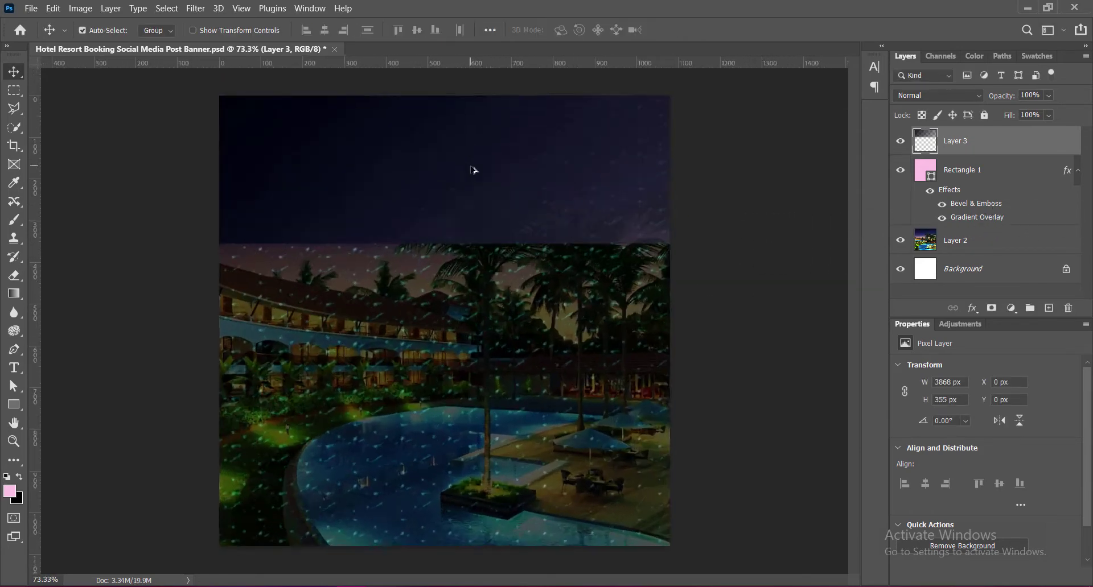
scroll(476, 171, down, 1)
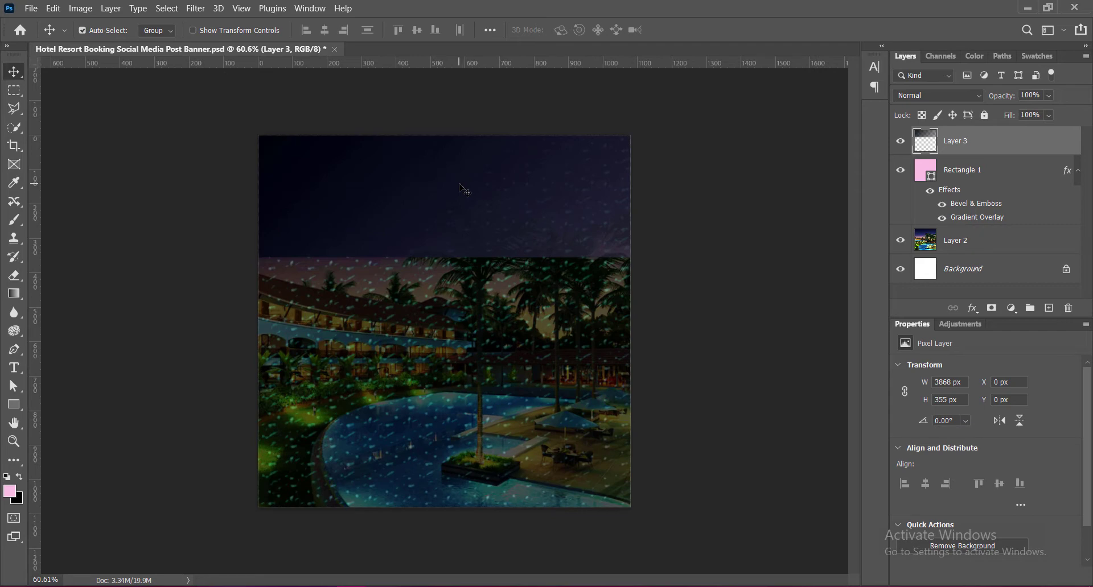
key(ctrl+t)
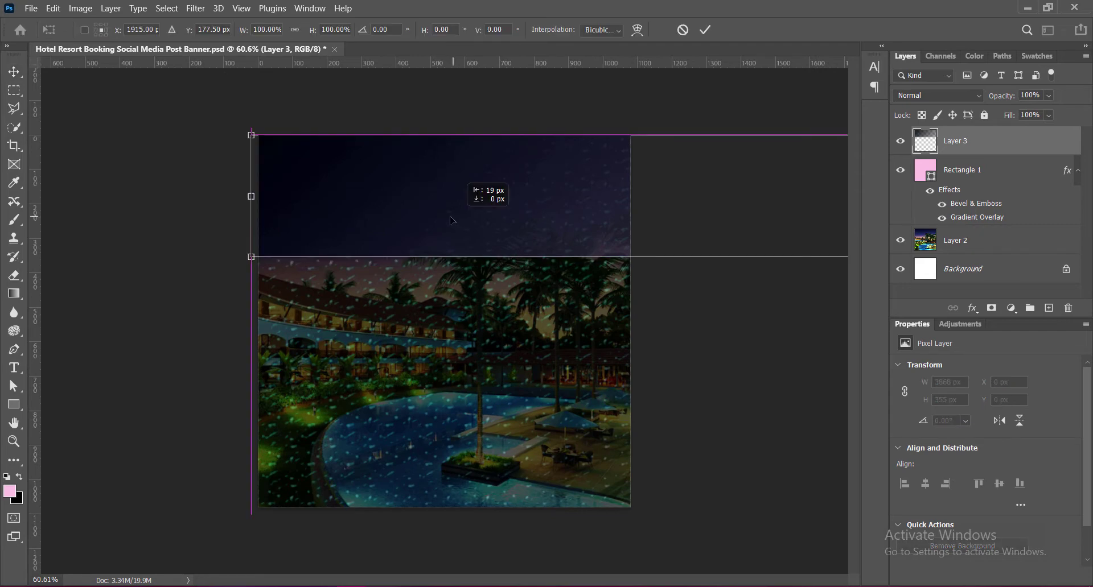
key(Return)
drag(530, 167, 518, 174)
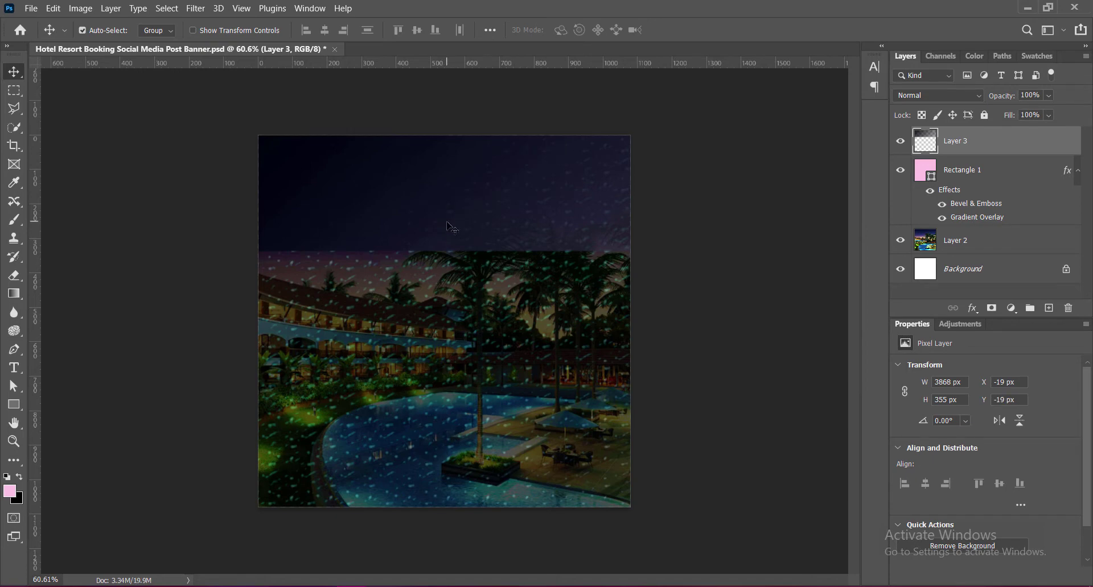
Tilt and stretch the navy band diagonally to about 3913 × 1466 px at 45% opacity
drag(1063, 114, 1025, 116)
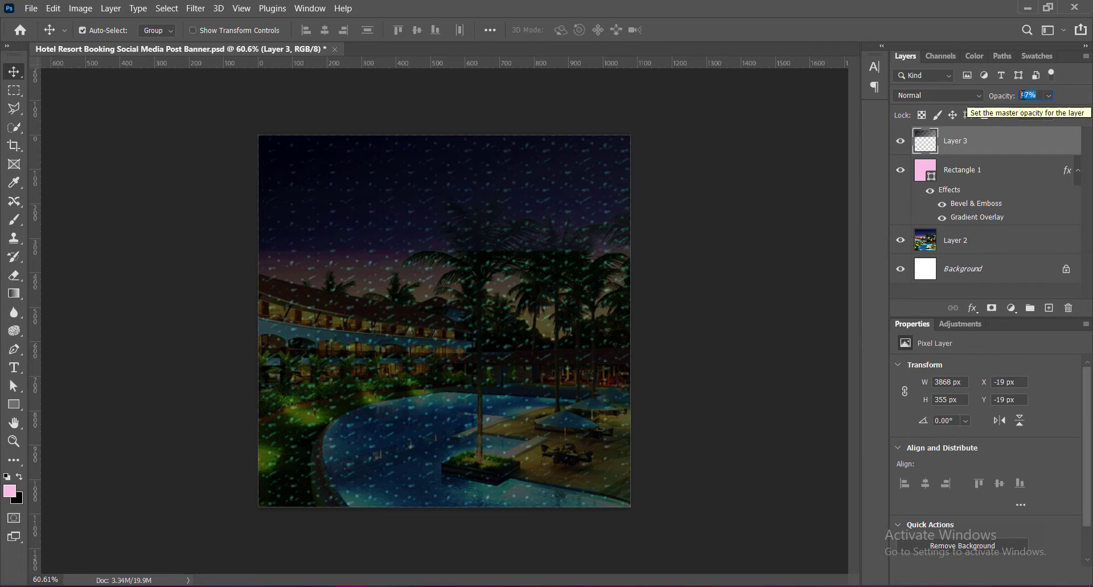
key(ctrl+t)
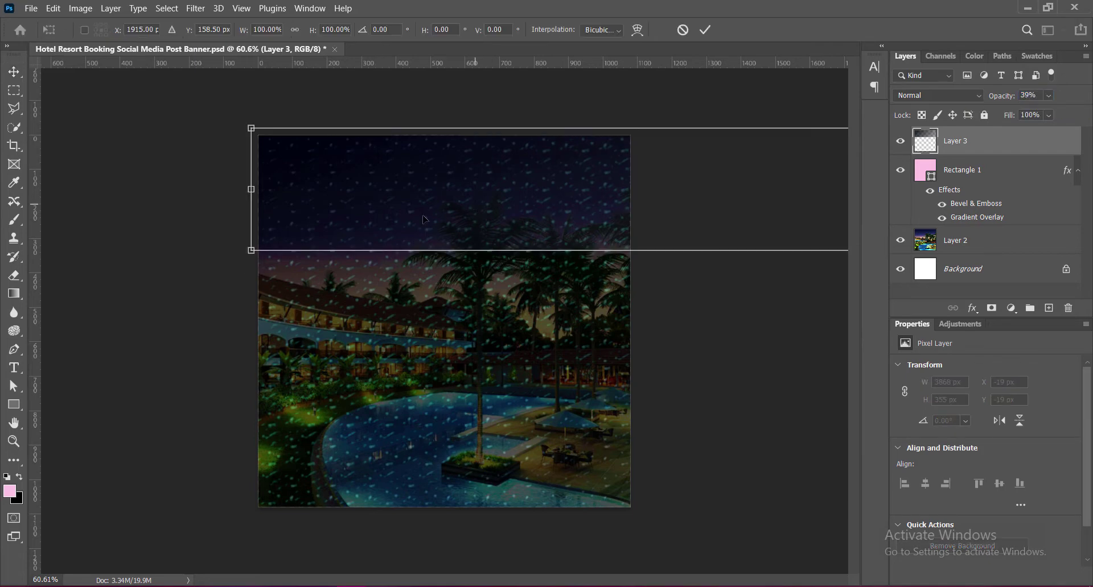
drag(424, 219, 512, 171)
drag(795, 113, 794, 71)
drag(130, 250, 151, 357)
drag(592, 202, 598, 219)
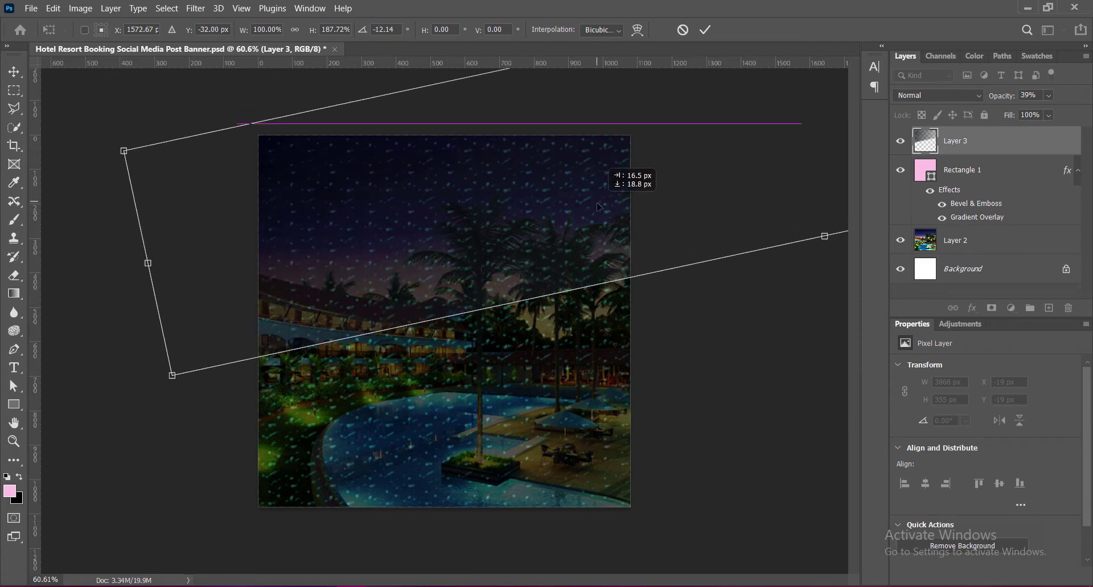
key(Return)
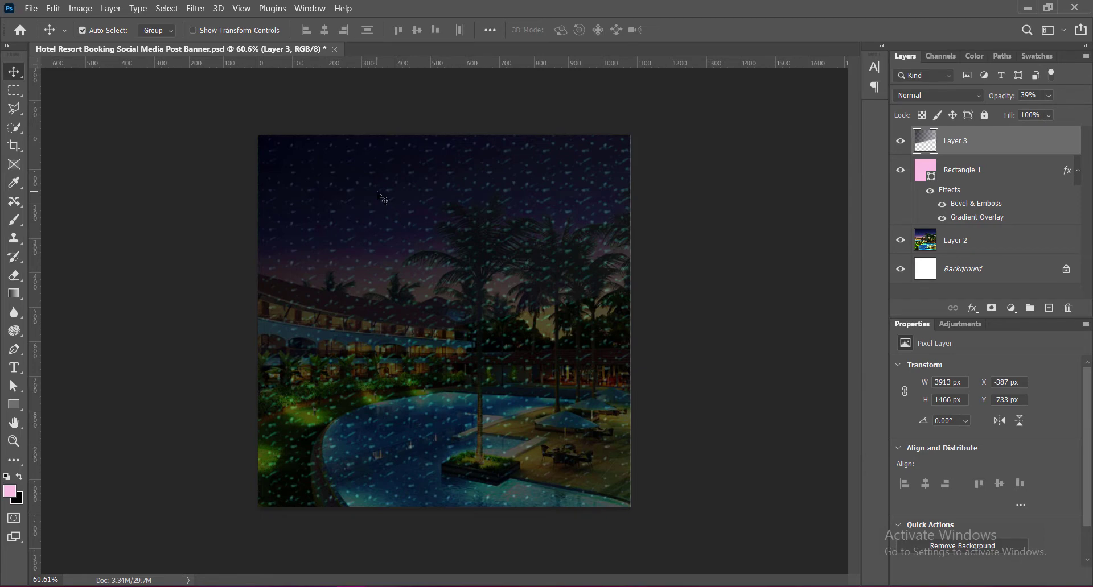
text(45)
key(Return)
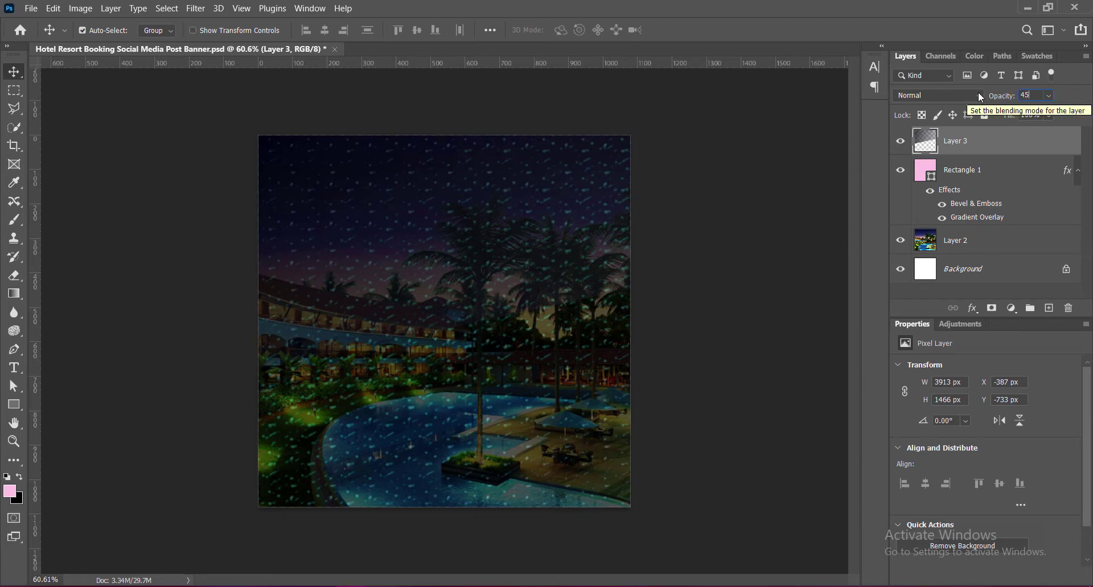
key(e)
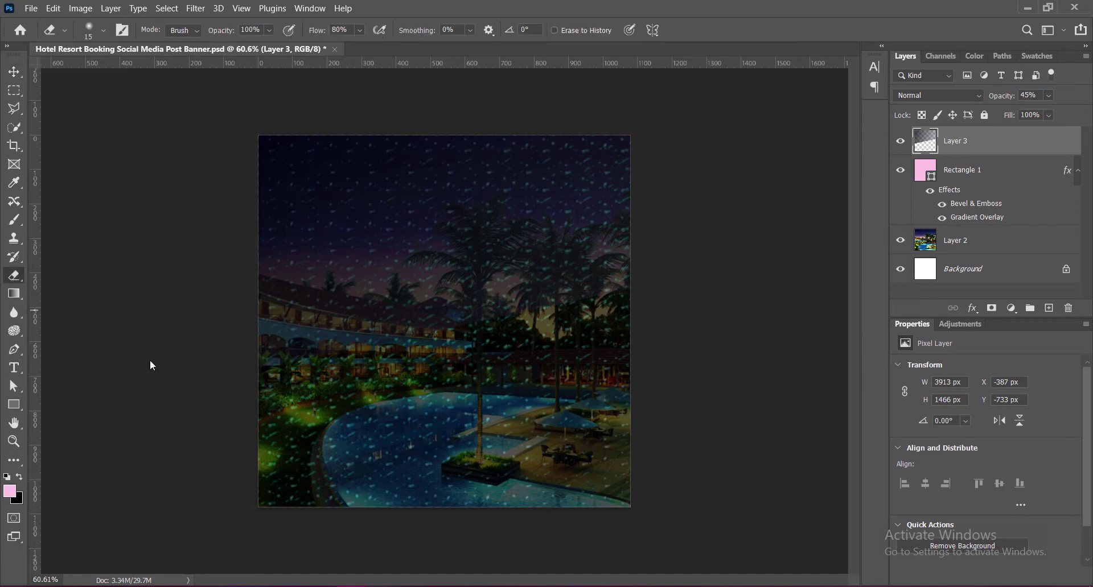
scroll(490, 321, up, 2)
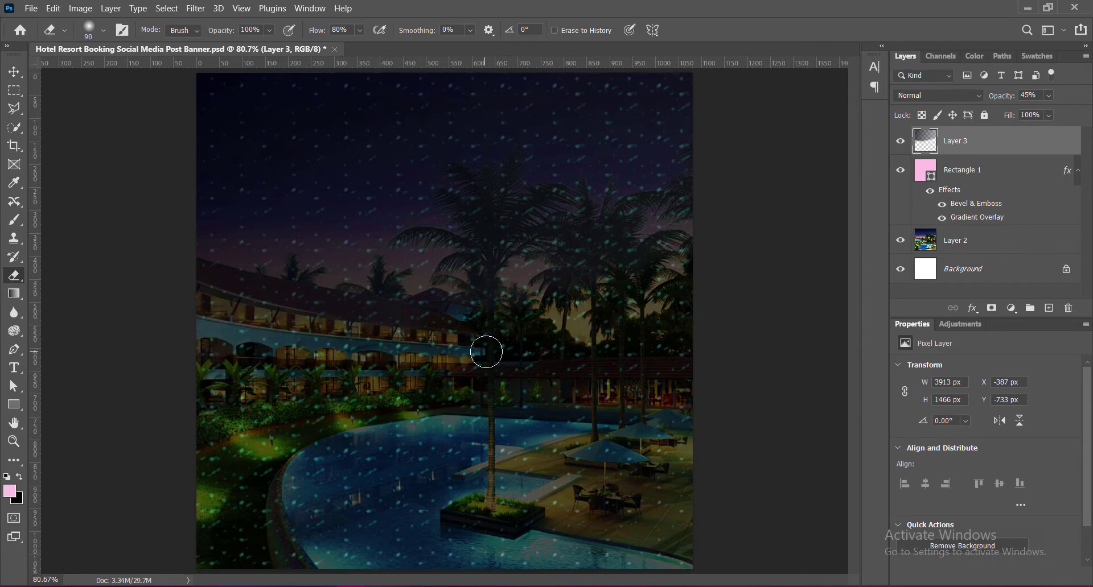
key(v)
Duplicate the rain overlay, flip the copy vertically and horizontally, and move it lower
key(ctrl+minus)
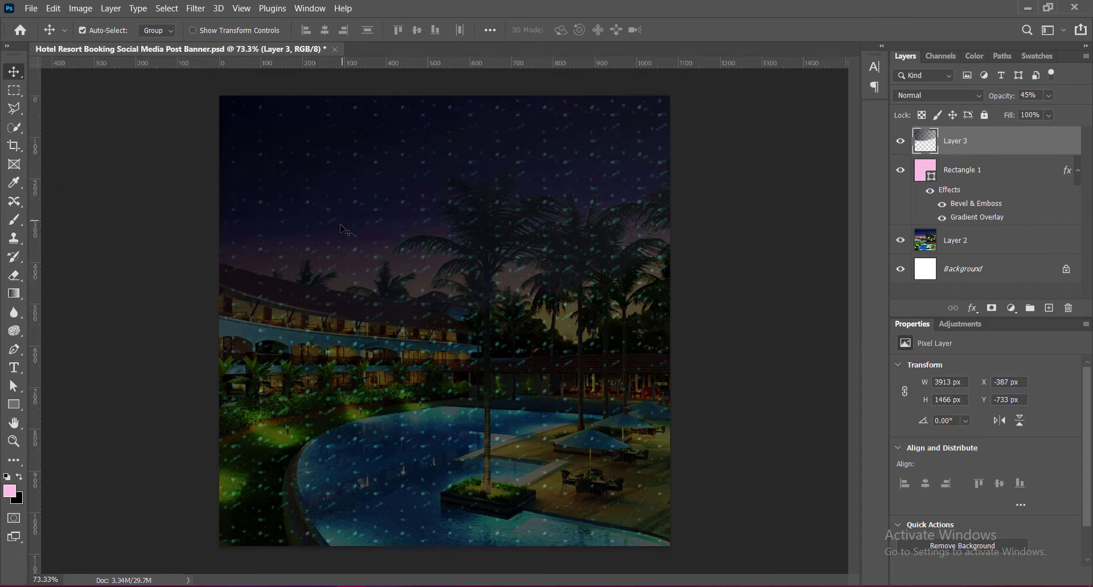
drag(354, 147, 392, 387)
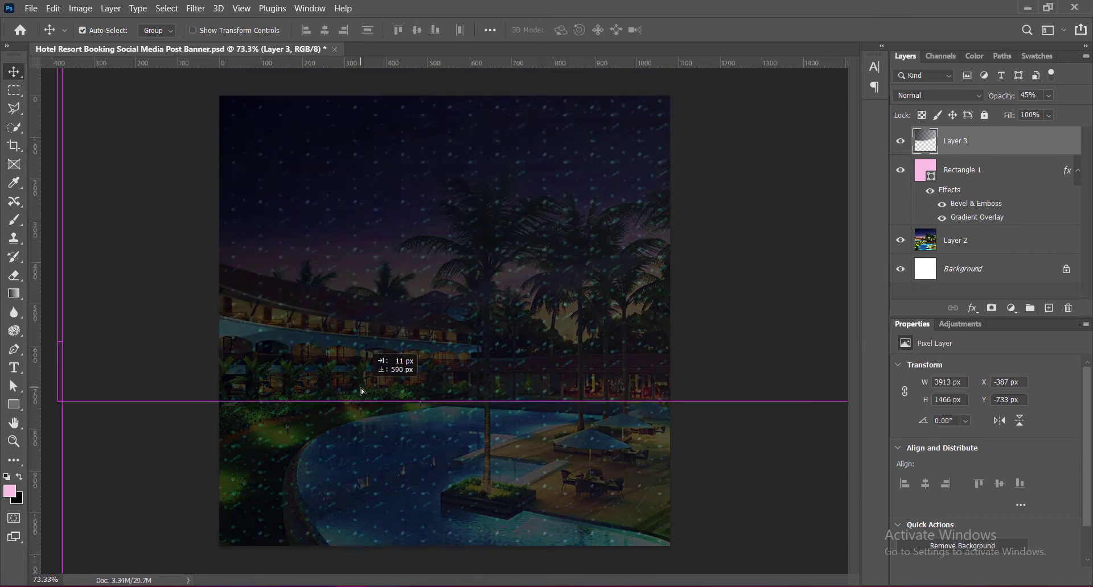
key(ctrl+t)
right_click(444, 375)
click(460, 365)
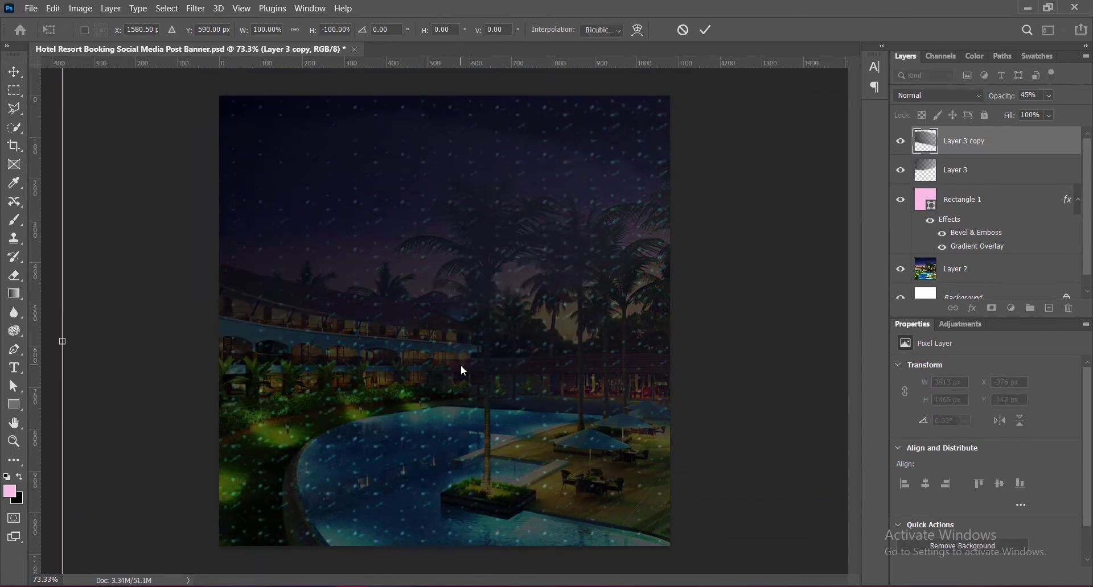
mouse_move(447, 262)
mouse_down()
mouse_move(443, 405)
mouse_move(400, 441)
mouse_move(486, 403)
mouse_move(499, 443)
mouse_move(424, 345)
mouse_move(715, 362)
mouse_up()
right_click(443, 405)
click(446, 383)
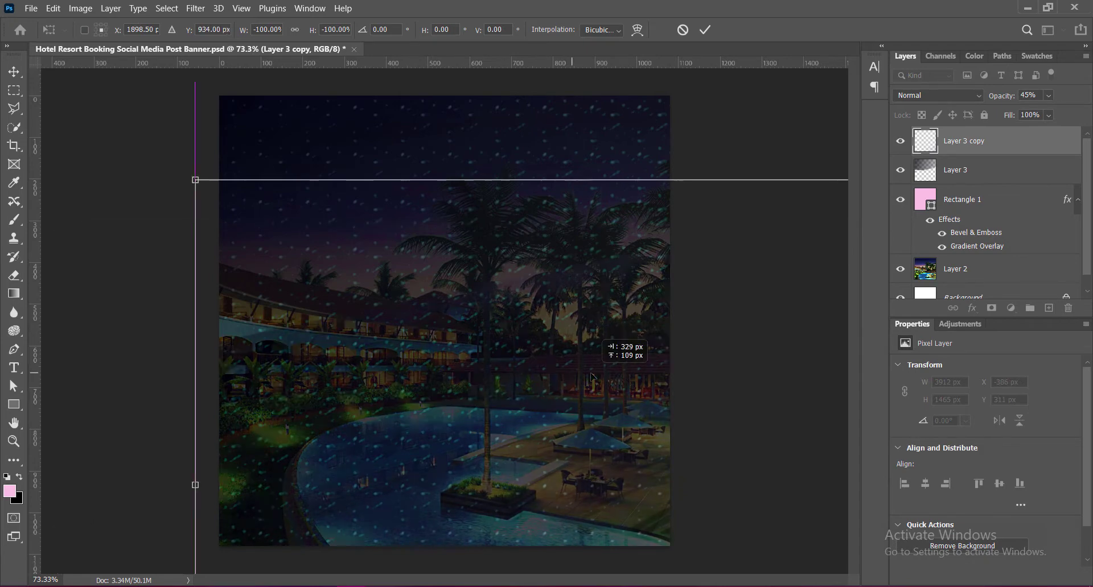
mouse_move(715, 362)
mouse_down()
mouse_move(450, 404)
mouse_move(577, 522)
mouse_up()
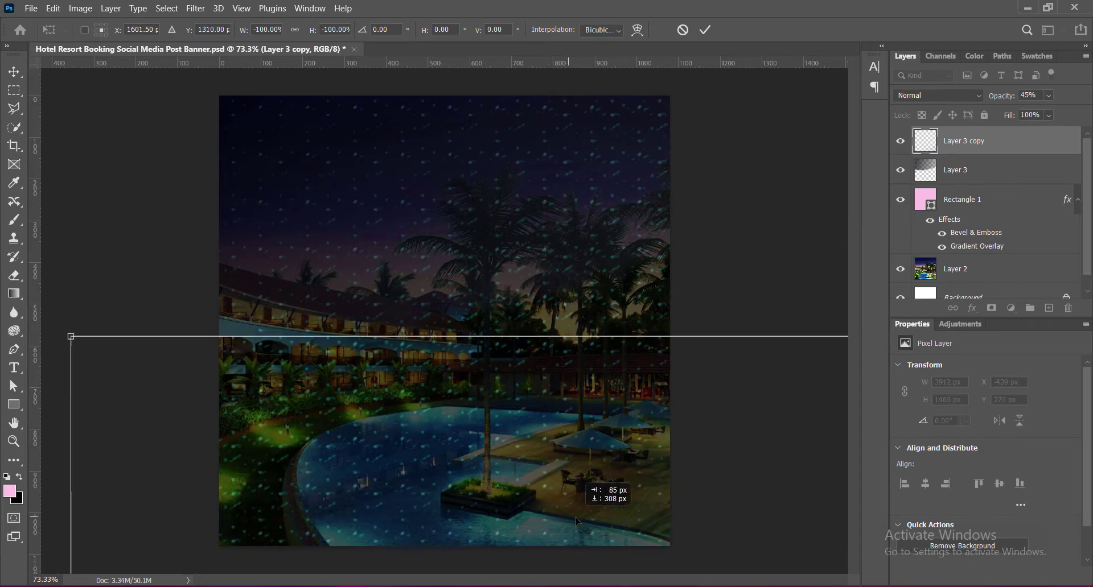
key(Return)
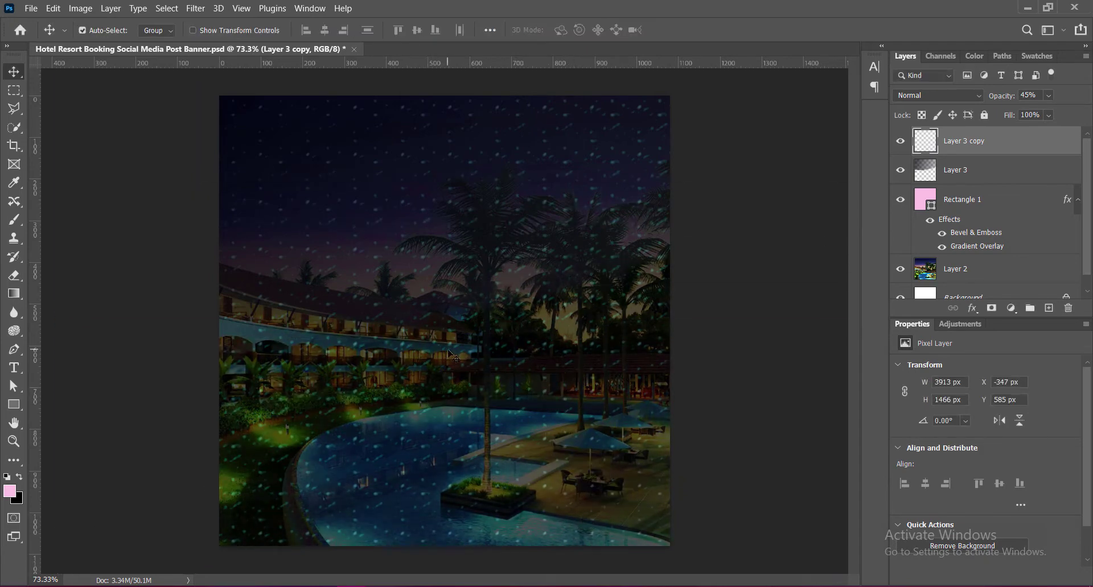
Set the Layer 3 copy to 100% opacity and reposition it with Free Transform
click(1048, 95)
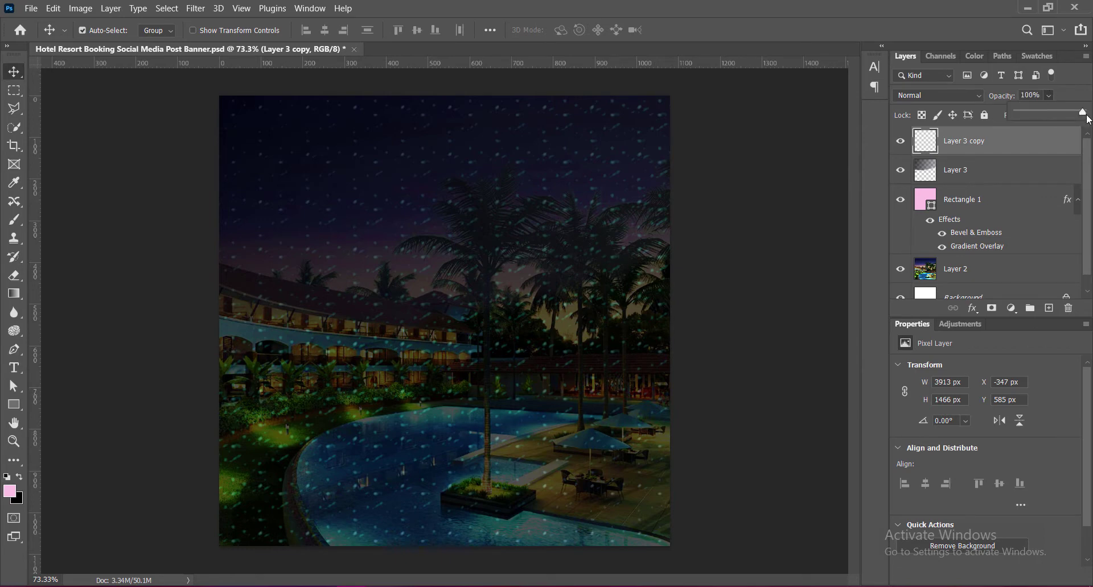
click(836, 212)
click(949, 147)
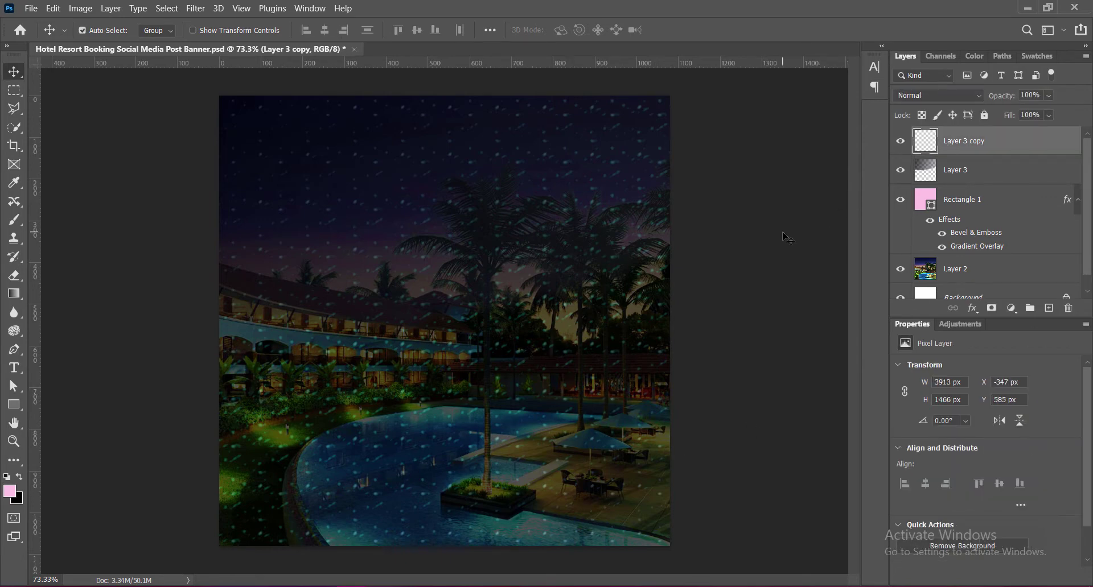
key(ctrl+t)
drag(574, 435, 419, 443)
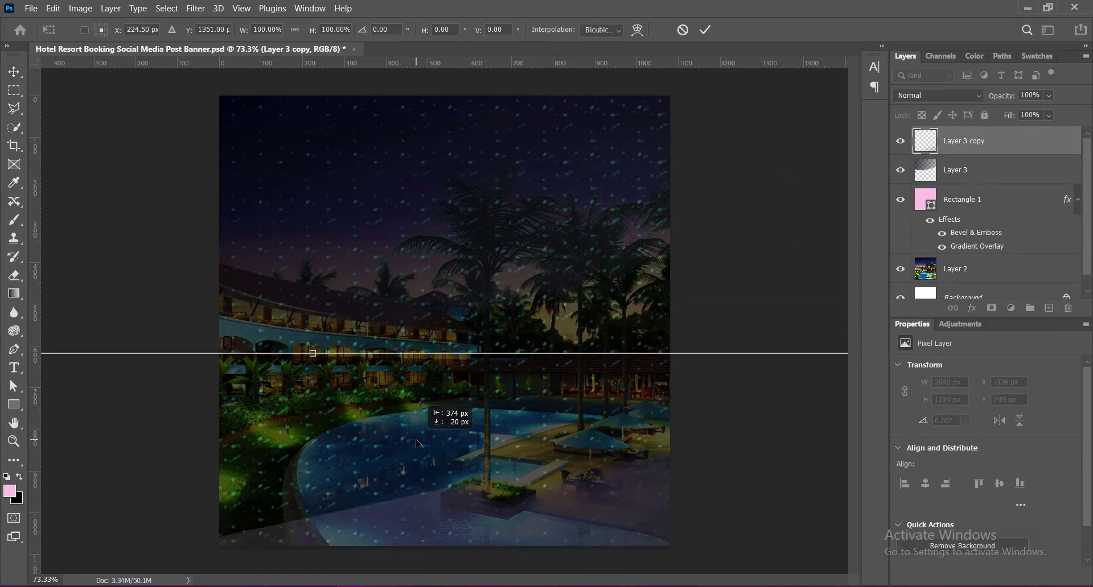
mouse_move(418, 443)
mouse_down()
mouse_move(457, 431)
mouse_move(568, 456)
mouse_move(585, 475)
mouse_up()
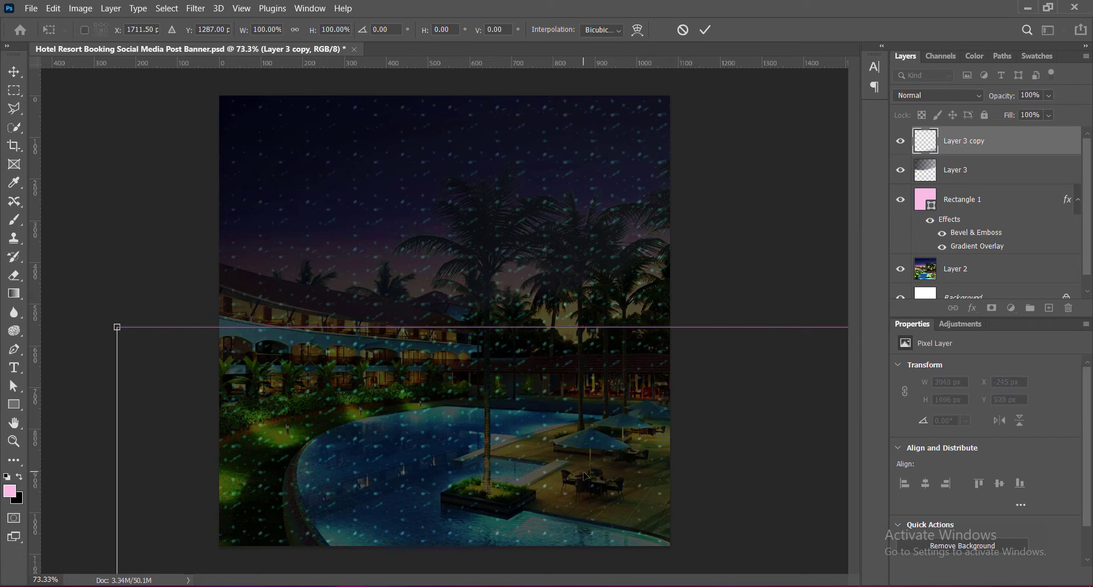
mouse_move(466, 471)
mouse_down()
mouse_move(515, 449)
mouse_move(461, 293)
mouse_move(450, 362)
mouse_move(366, 406)
mouse_move(460, 386)
mouse_move(481, 416)
mouse_move(637, 386)
mouse_move(679, 336)
mouse_move(623, 436)
mouse_move(523, 467)
mouse_move(533, 487)
mouse_move(476, 453)
mouse_move(614, 441)
mouse_move(624, 469)
mouse_move(630, 460)
mouse_move(614, 466)
mouse_move(620, 451)
mouse_move(636, 478)
mouse_up()
Set the rain copy to 75% opacity and enable Texture on its Bevel & Emboss
key(Return)
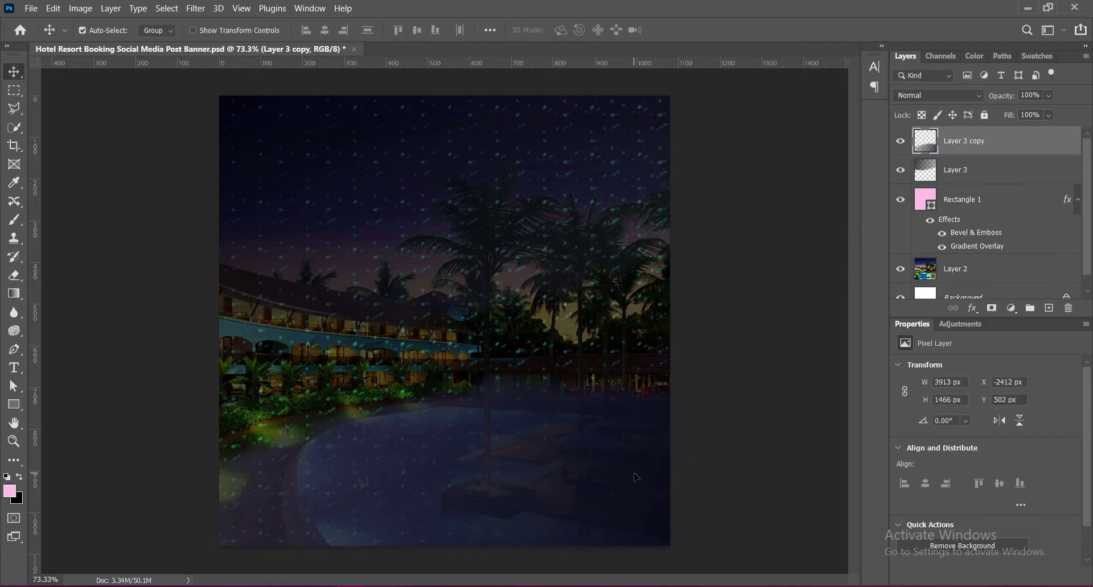
text(60)
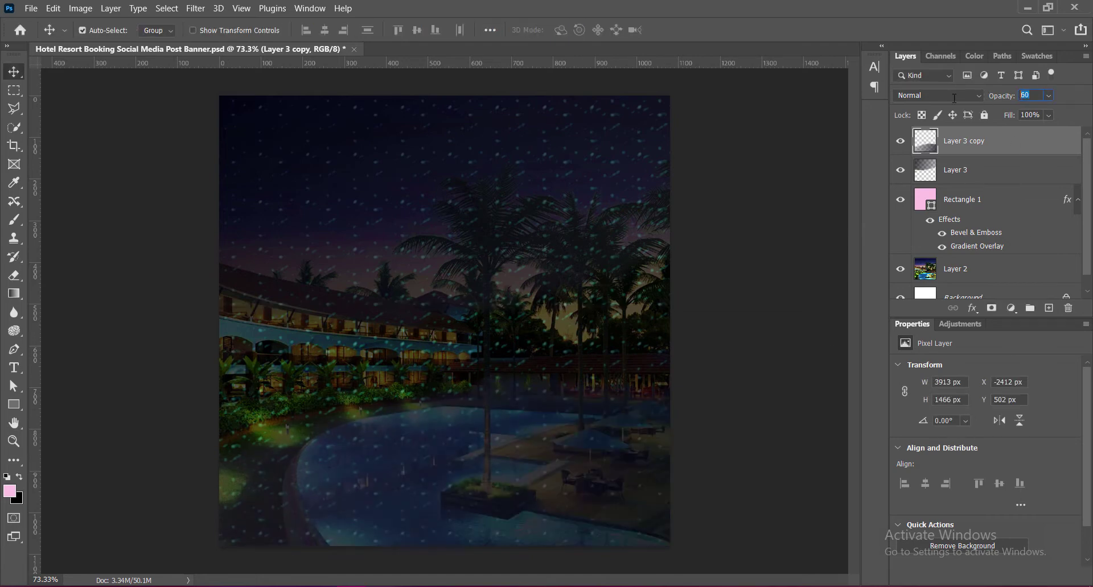
text(75)
right_click(927, 151)
click(944, 157)
click(553, 203)
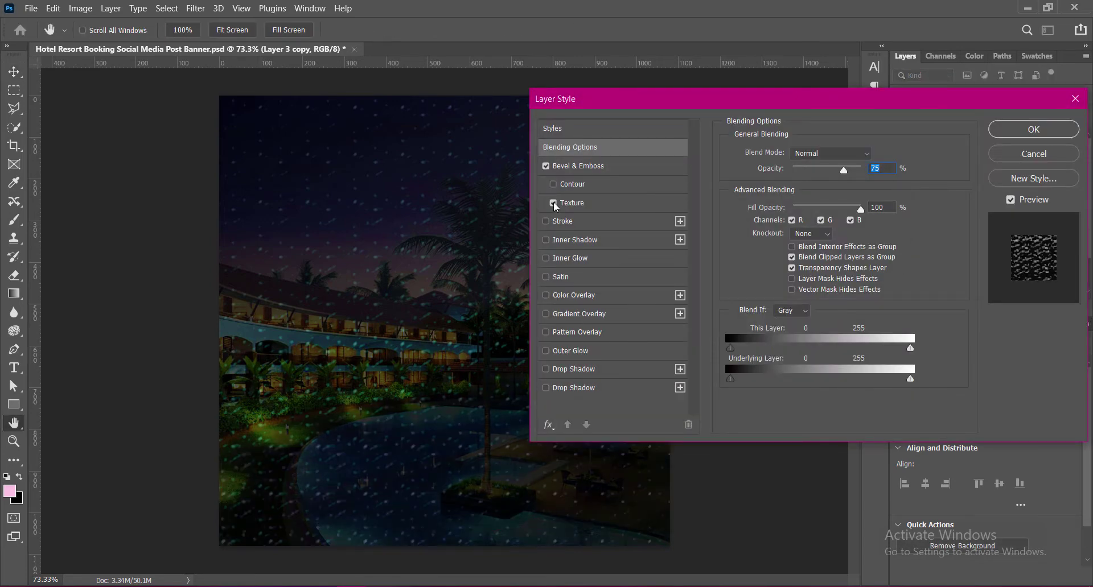
click(569, 203)
Use the third Water pattern as the texture with Depth 51, inverted
click(807, 169)
click(709, 270)
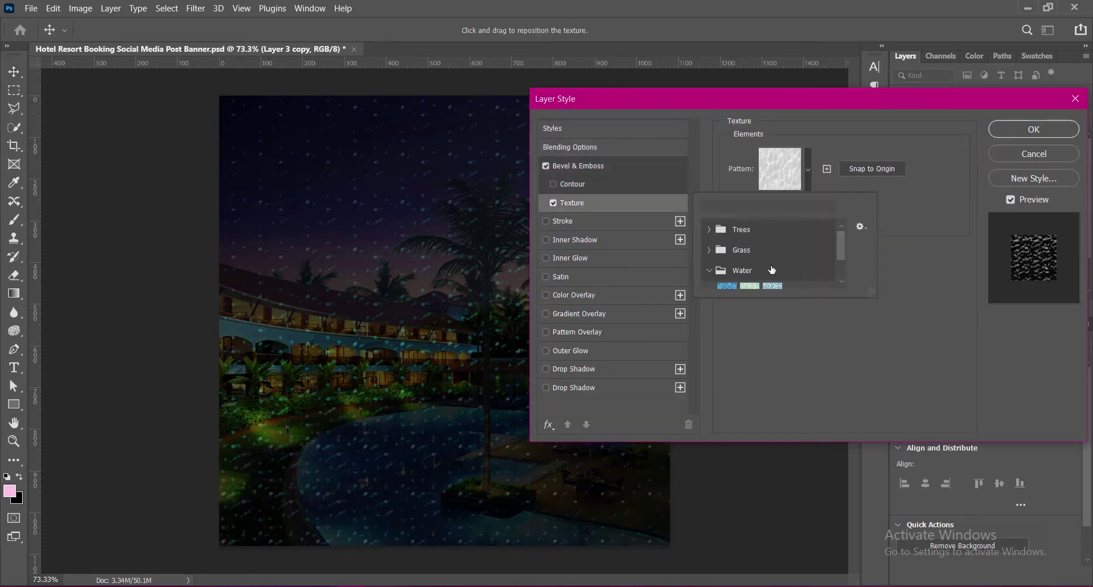
click(772, 269)
double_click(772, 269)
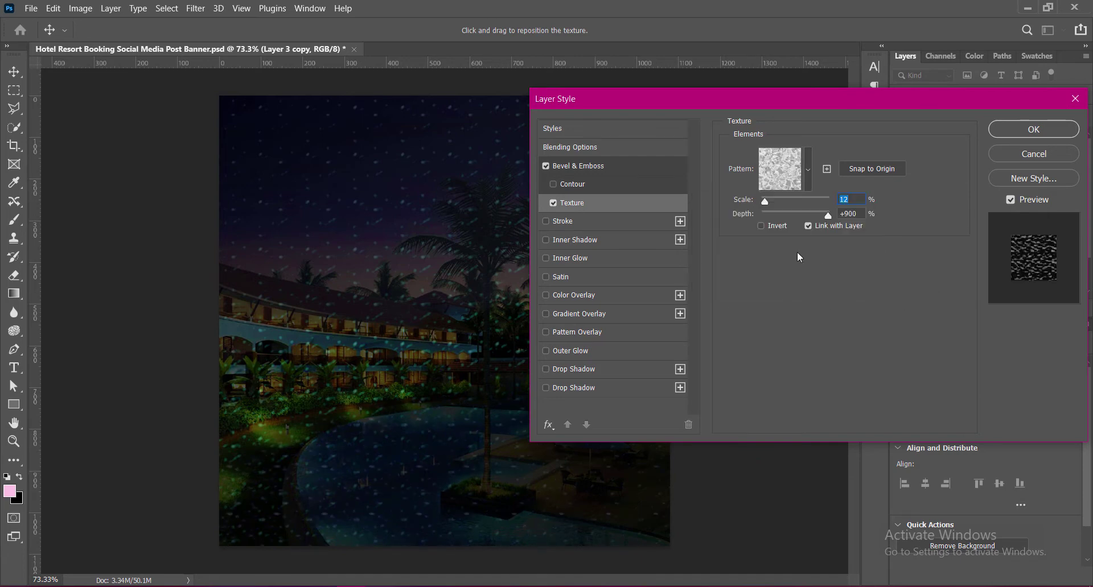
drag(827, 220, 805, 220)
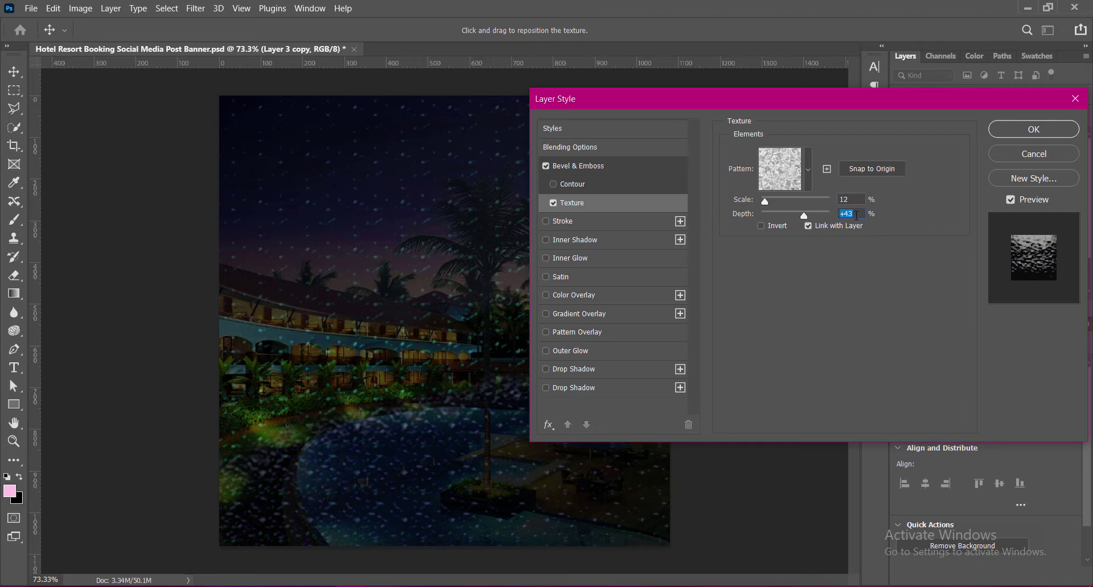
text(51)
click(761, 226)
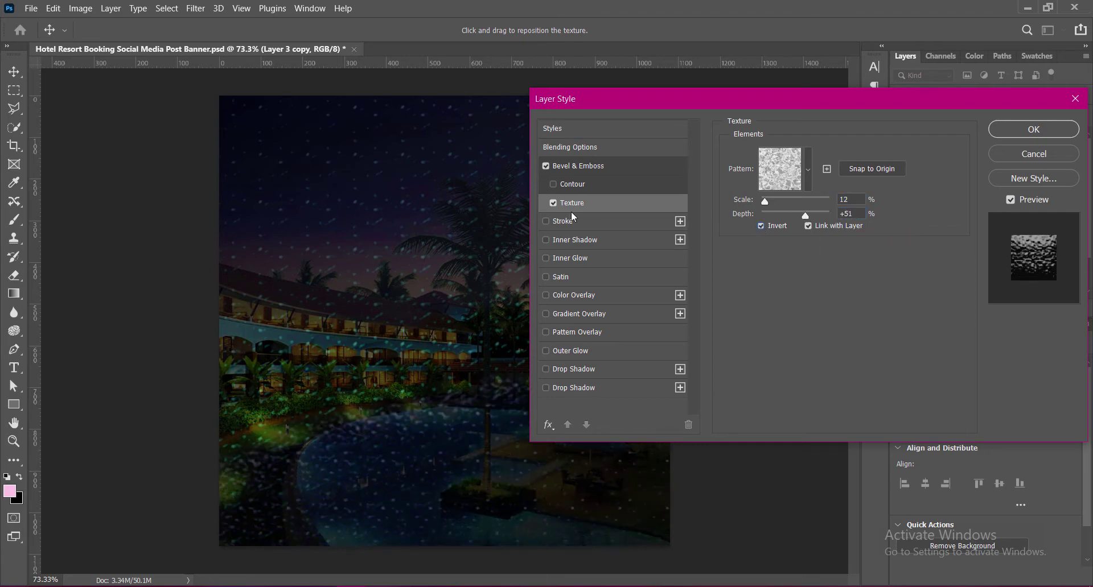
Adjust the Bevel & Emboss highlight and shadow opacities, apply the style, and nudge the copy into place
click(577, 166)
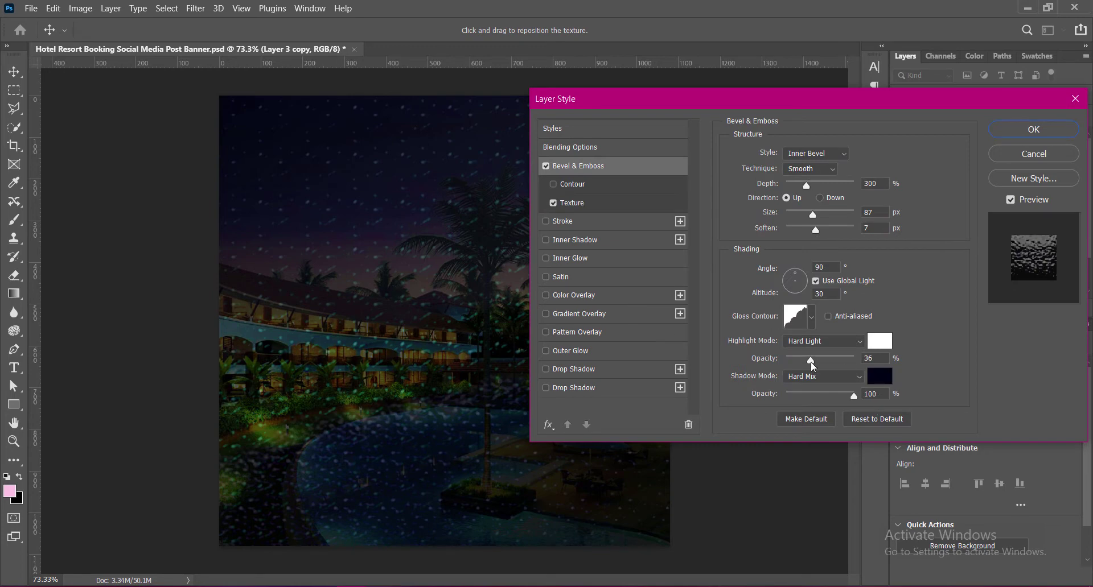
mouse_move(853, 361)
mouse_down()
mouse_move(802, 397)
mouse_move(833, 396)
mouse_up()
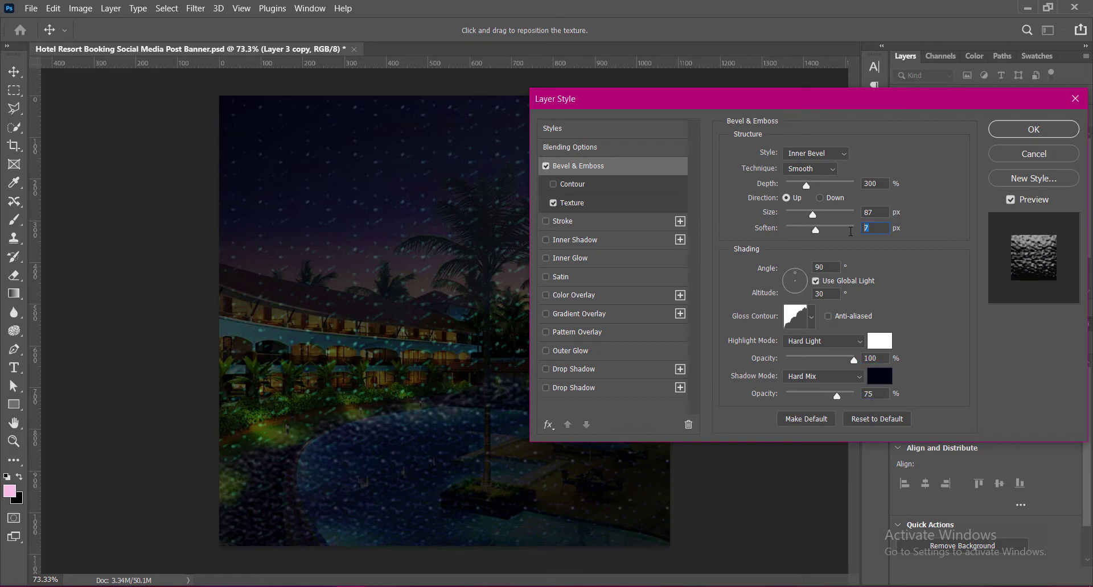
text(9)
click(1041, 128)
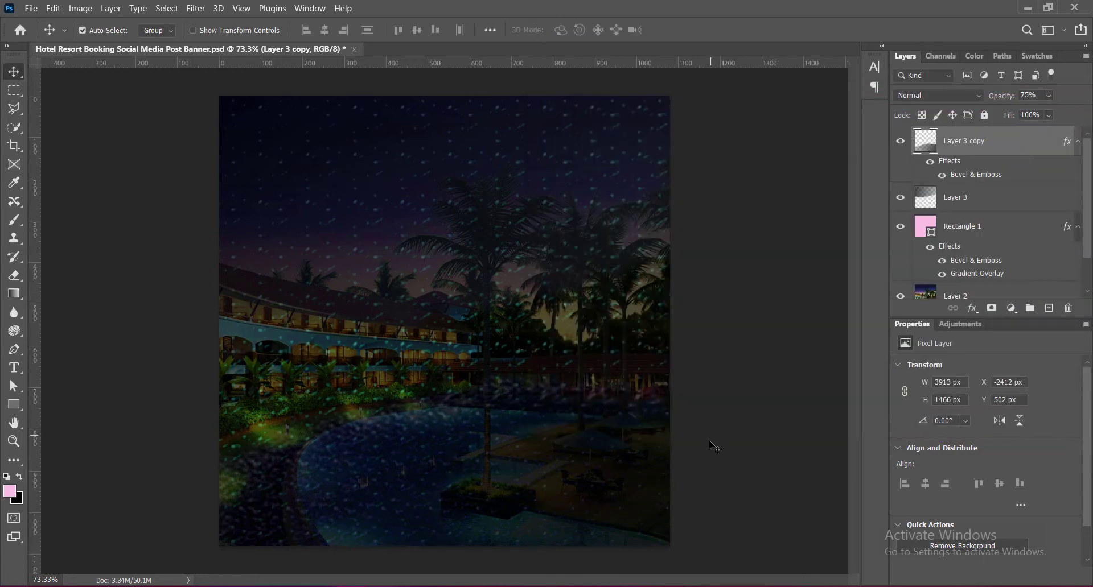
drag(503, 471, 495, 484)
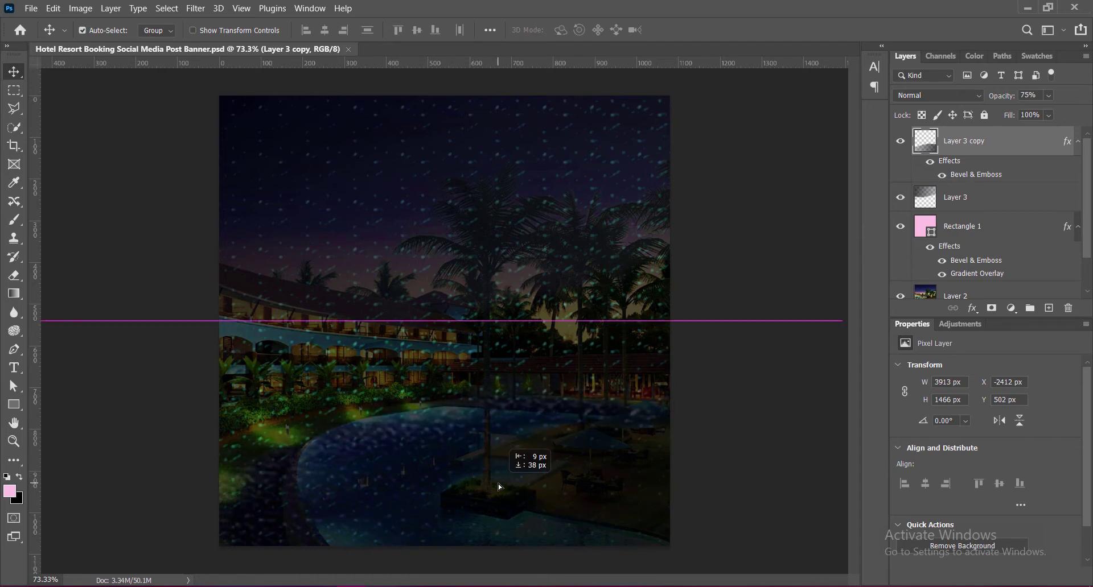
mouse_move(495, 484)
mouse_down()
mouse_move(445, 494)
mouse_move(484, 494)
mouse_up()
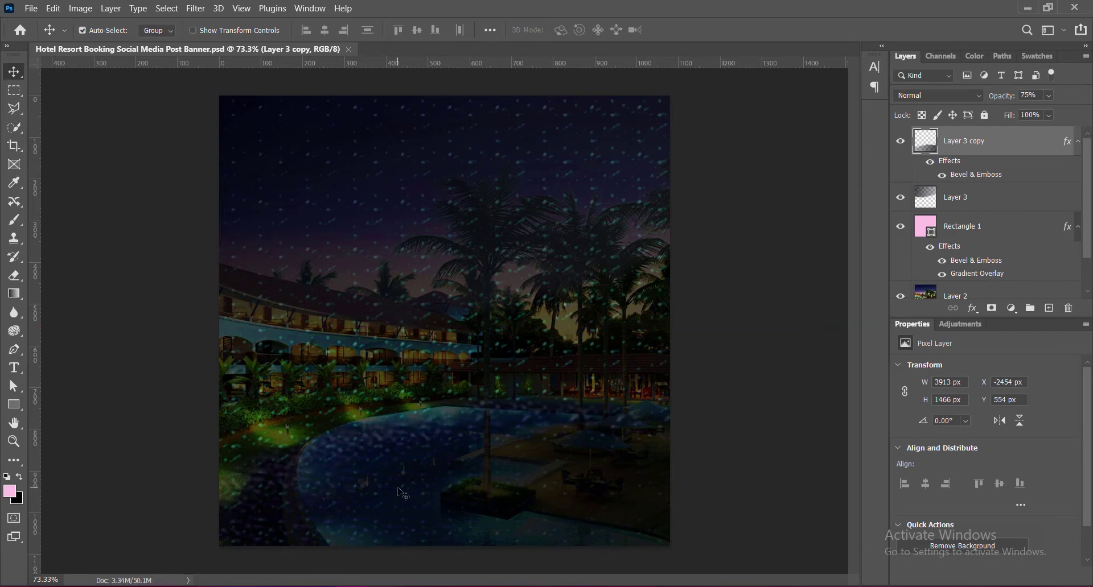
Add a new layer and draw a pink custom-shape hexagon over the banner's middle
click(1048, 309)
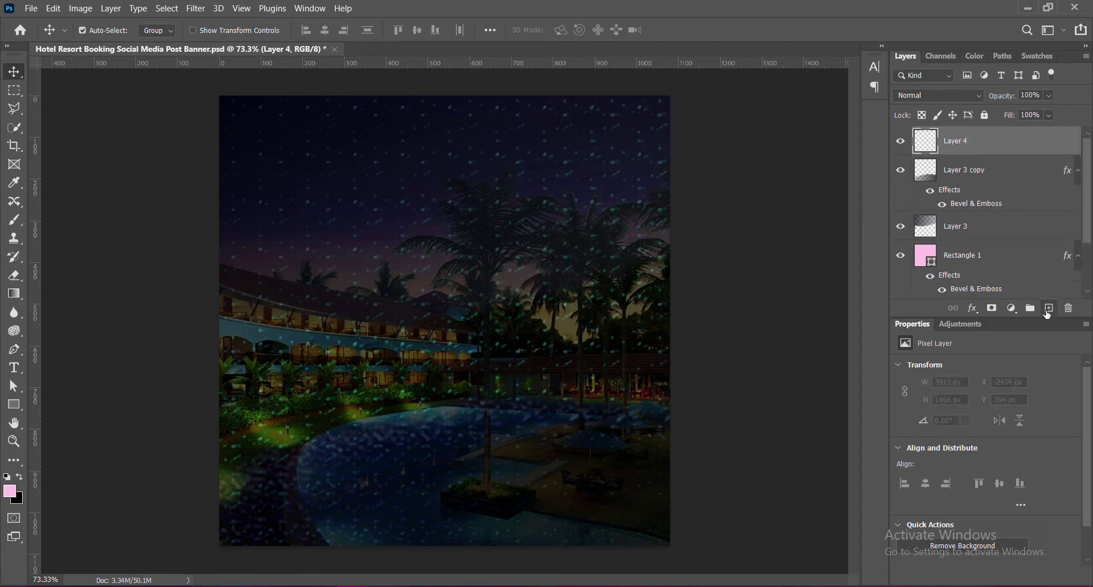
right_click(26, 409)
click(62, 473)
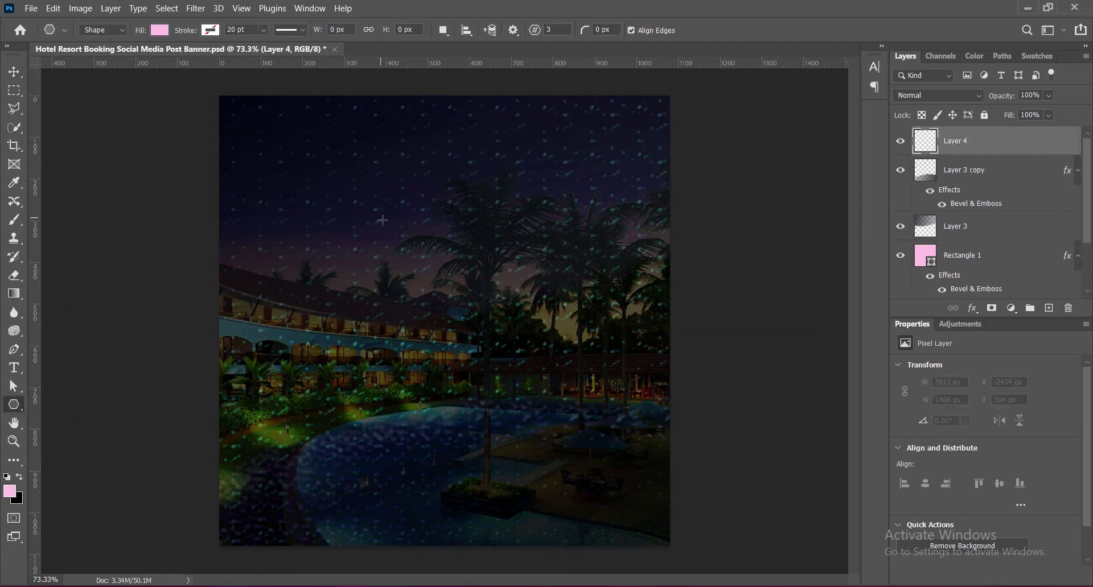
mouse_move(357, 217)
mouse_down()
mouse_move(397, 301)
mouse_move(577, 540)
mouse_up()
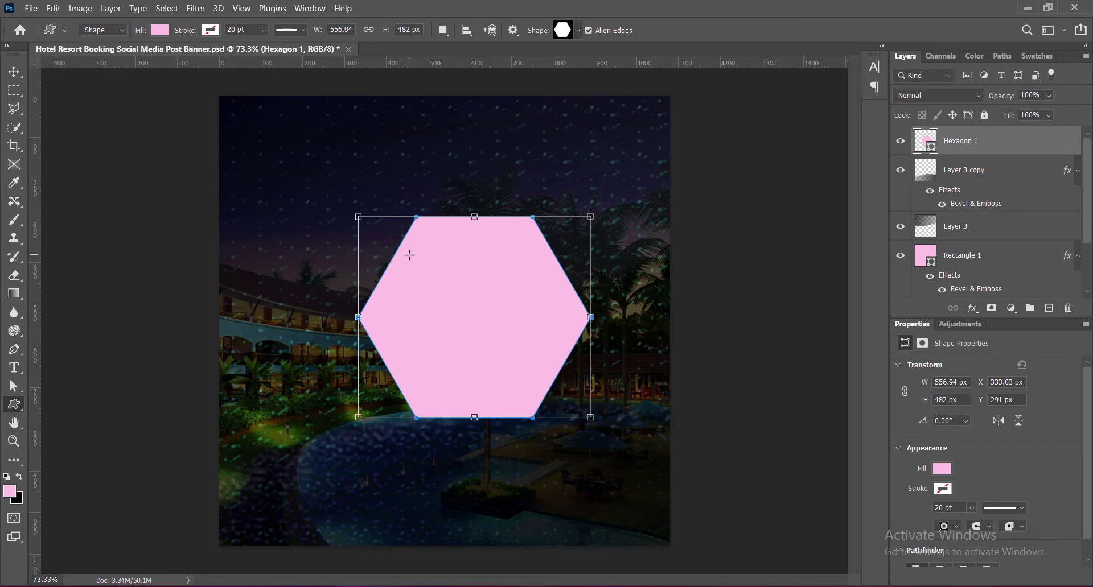
scroll(991, 435, down, 1)
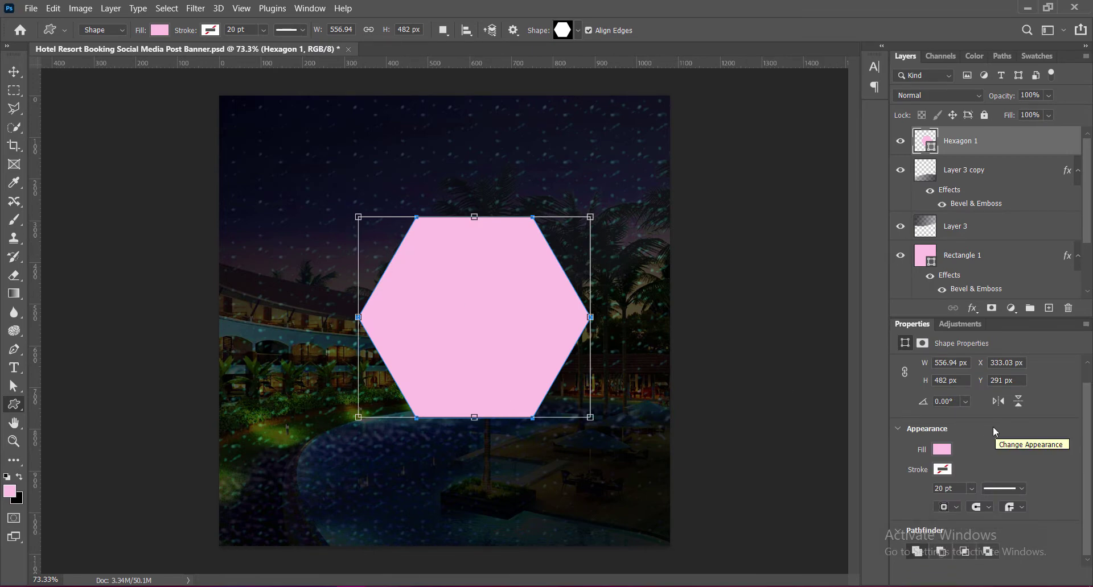
Keep the stroke corner join and rotate the hexagon 90° so a point faces up
click(1022, 507)
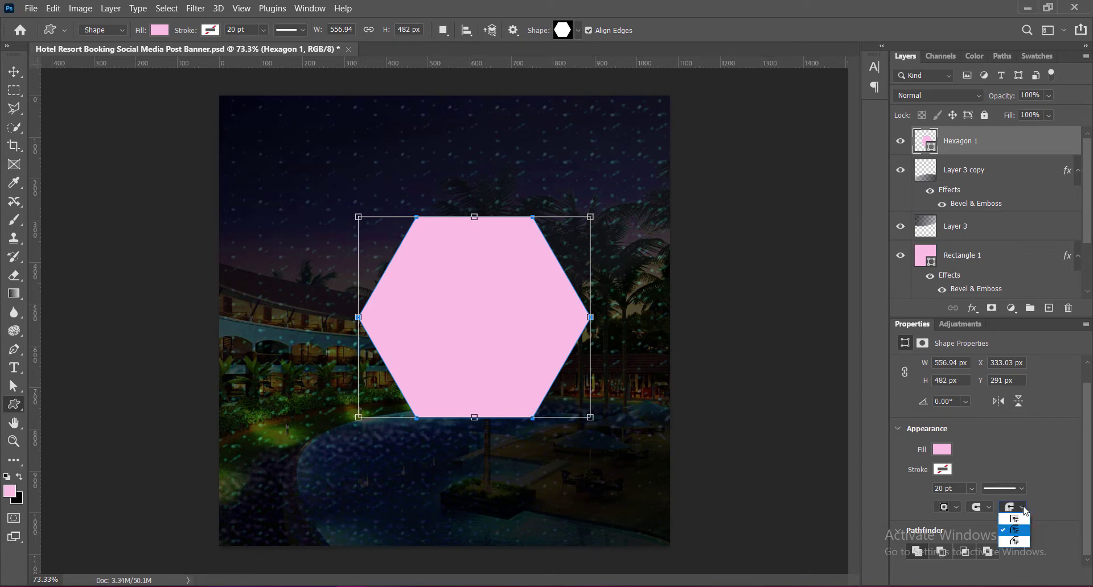
click(1023, 509)
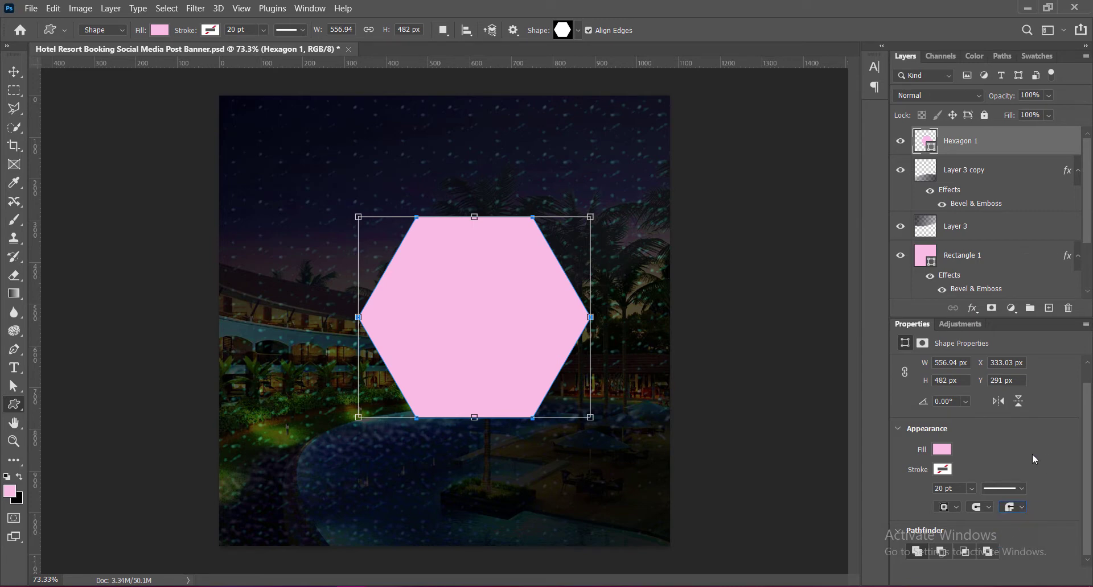
click(965, 401)
click(952, 542)
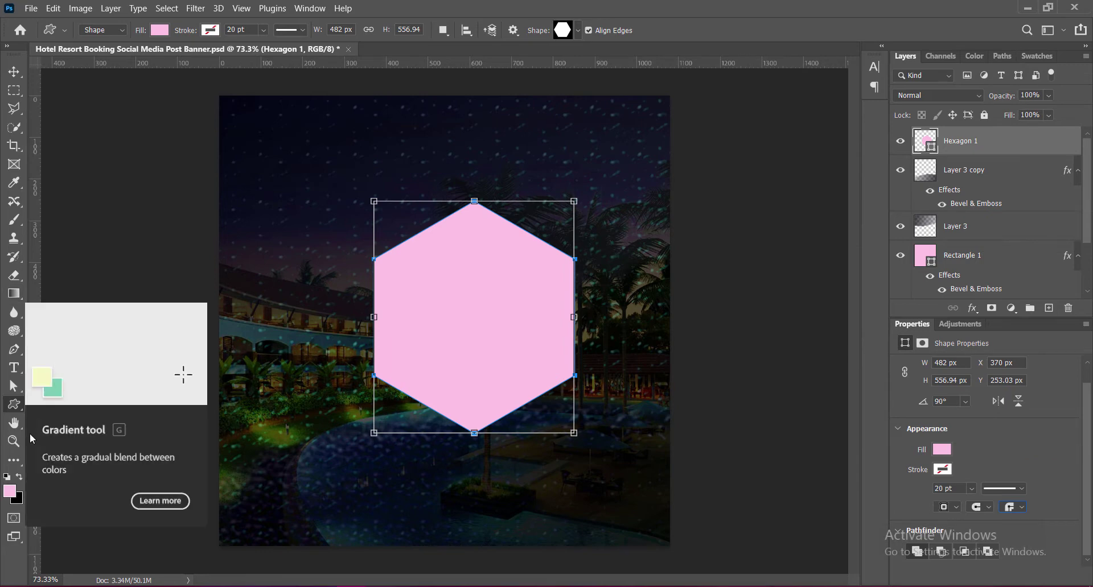
Adjust one hexagon corner with the path selection tool, keeping it a live shape
click(14, 386)
click(63, 387)
drag(374, 259, 378, 265)
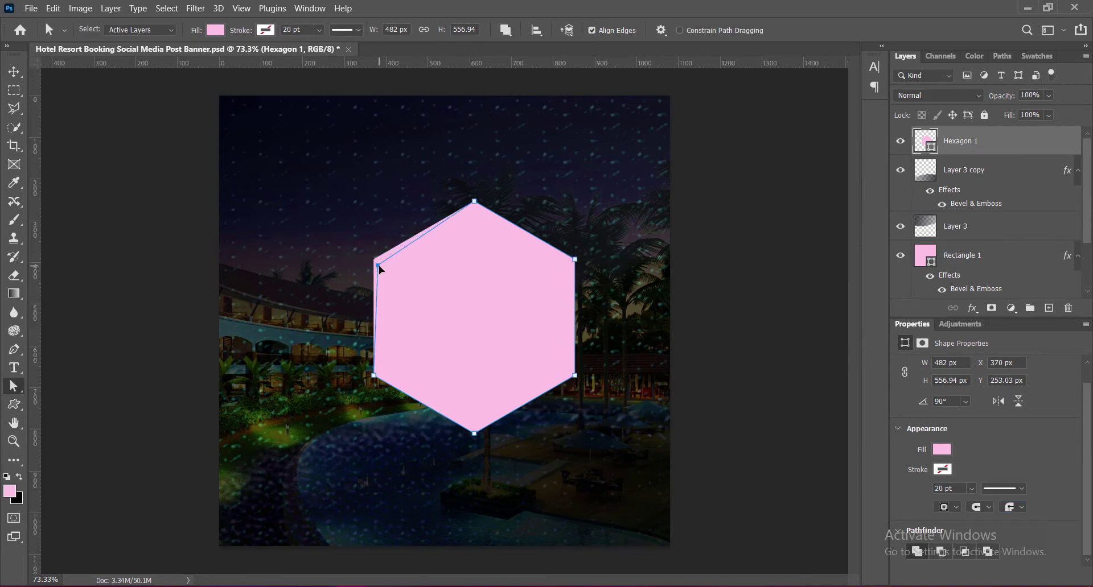
click(587, 238)
key(v)
Enlarge the hexagon and move it up and left with Free Transform
key(ctrl+t)
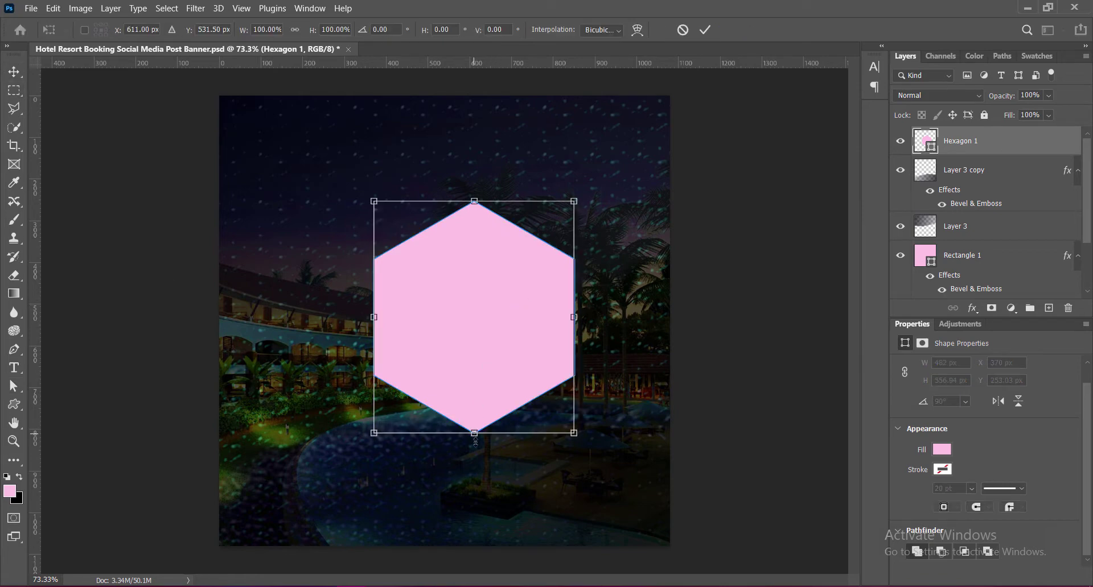
drag(474, 438, 472, 498)
mouse_move(526, 357)
mouse_down()
mouse_move(338, 320)
mouse_move(367, 318)
mouse_up()
drag(444, 459, 535, 494)
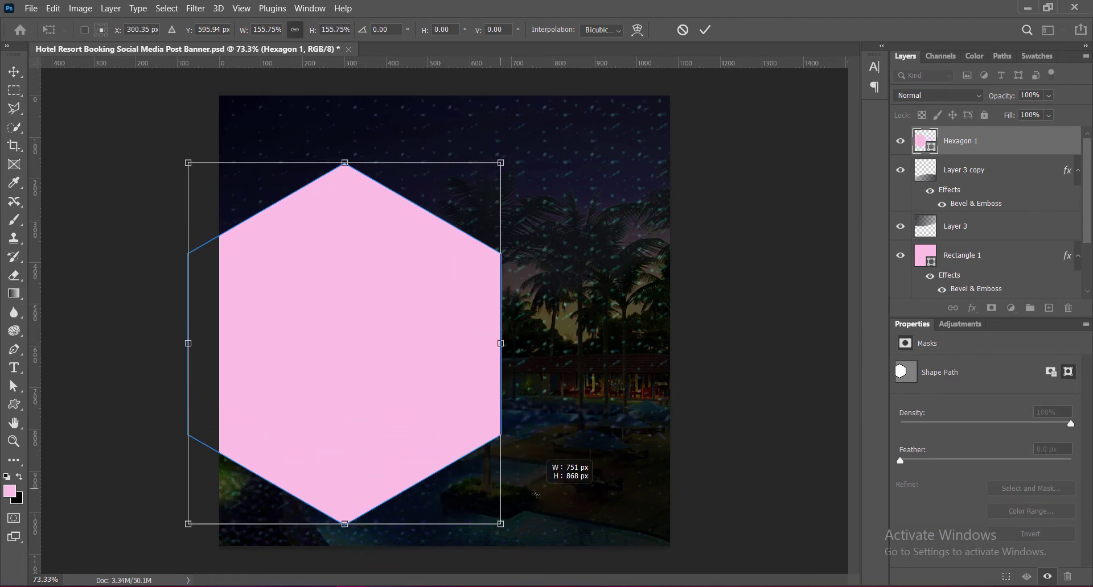
drag(404, 395, 410, 371)
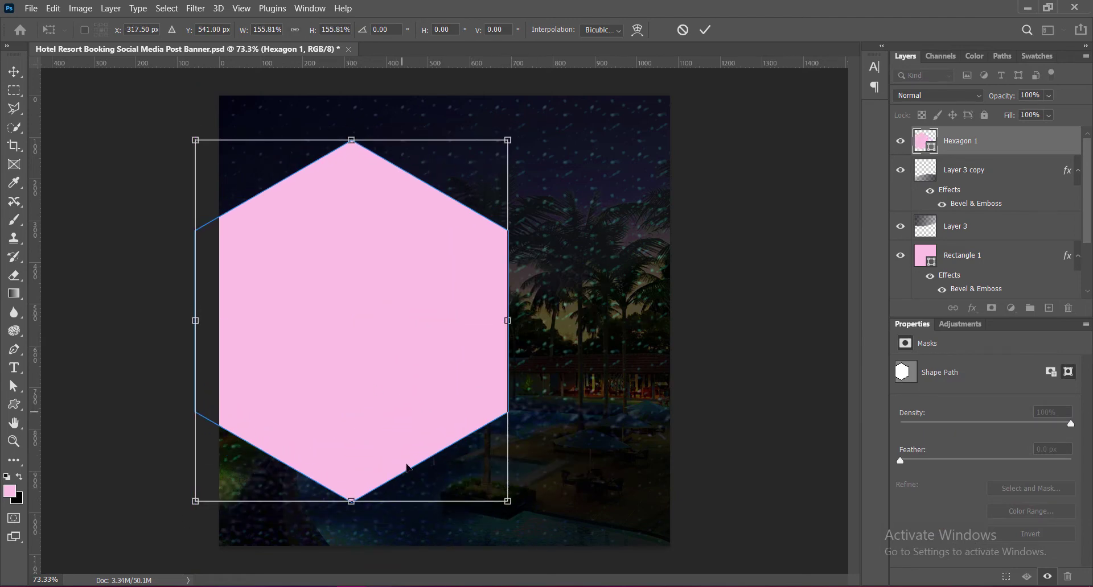
drag(507, 501, 493, 482)
key(Return)
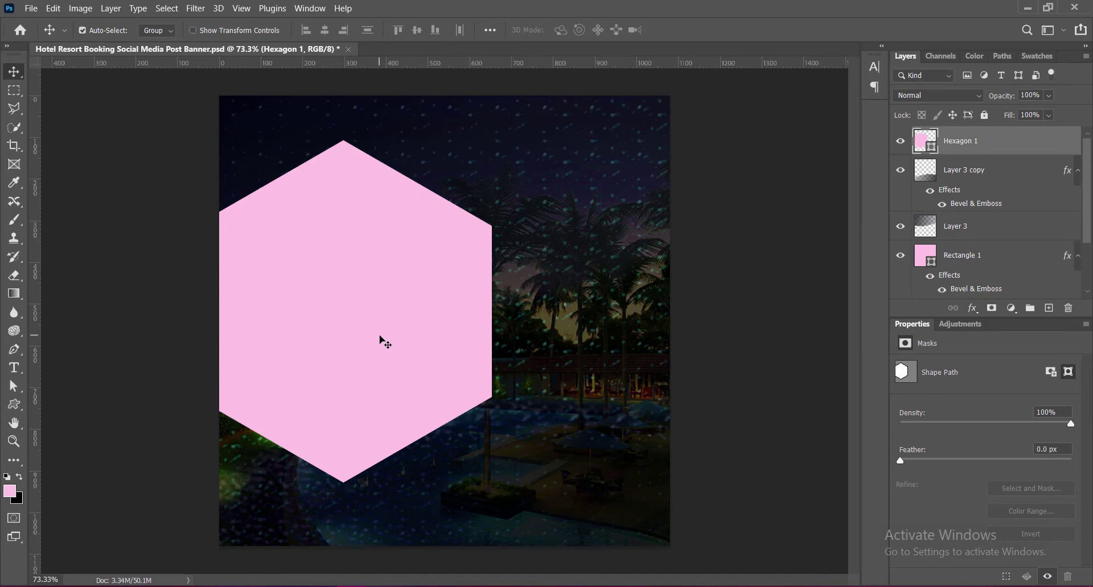
Rotate the hexagon 90° clockwise, set it against the left edge, and enlarge it to 108.30%
click(379, 336)
key(ctrl+t)
right_click(379, 341)
click(405, 287)
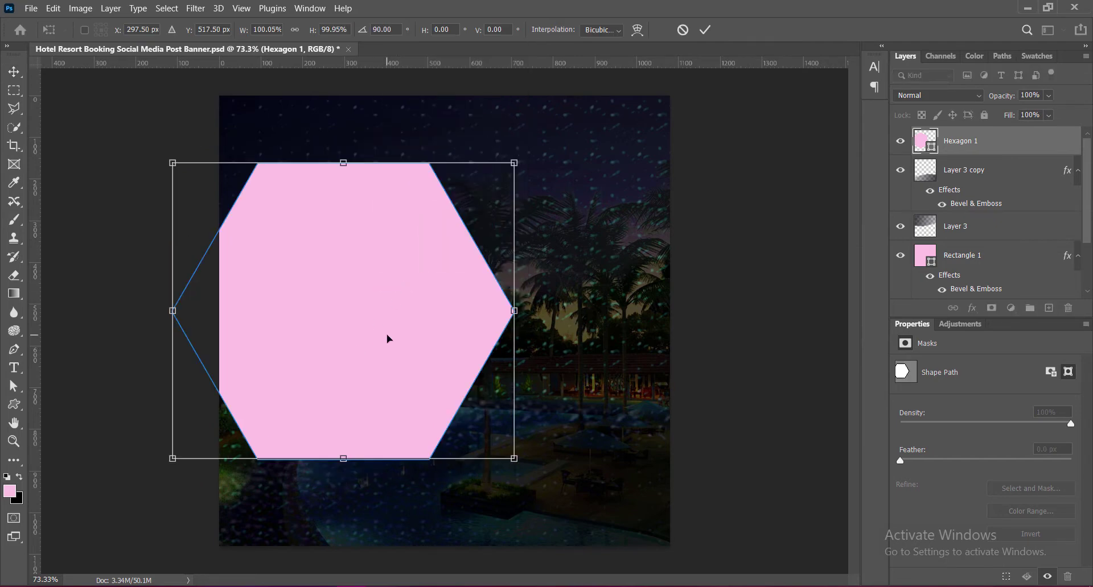
key(Return)
drag(415, 310, 370, 320)
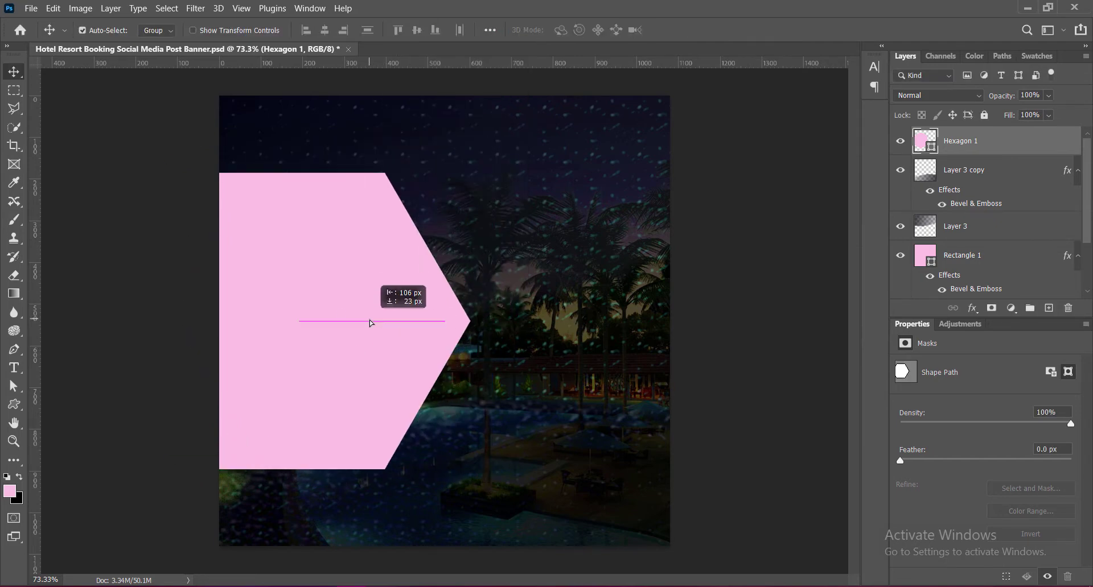
drag(369, 320, 368, 323)
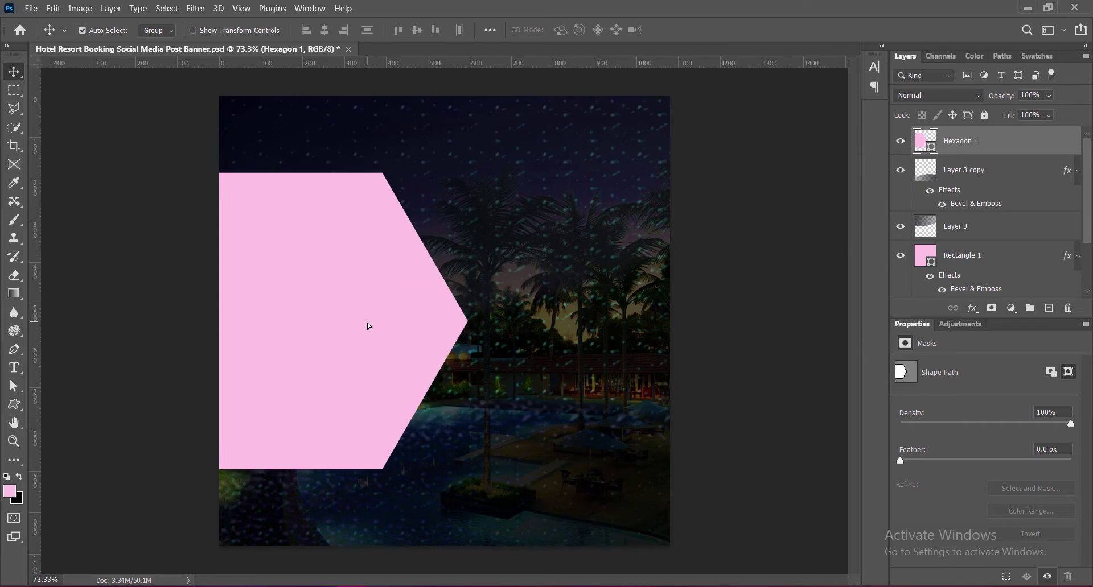
key(ctrl+t)
drag(468, 321, 495, 320)
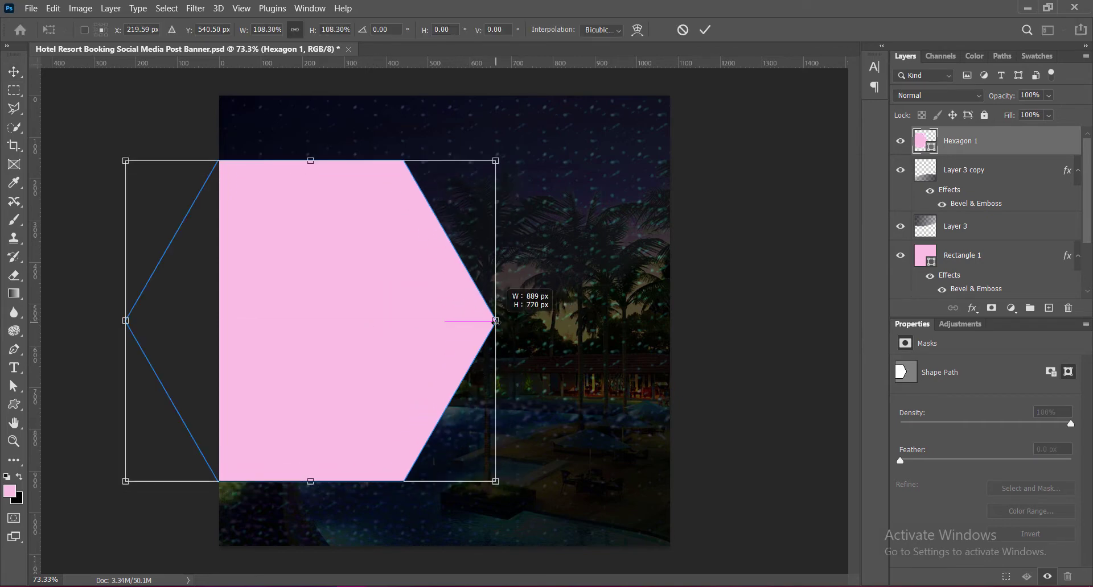
key(Return)
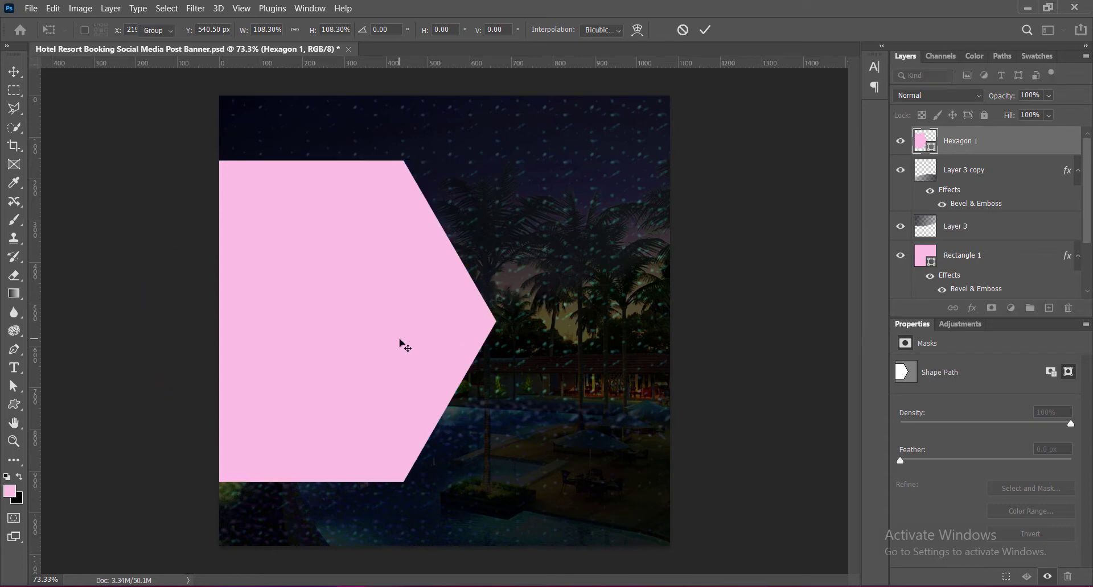
Duplicate the hexagon to the upper right at about half size, keeping it flat-topped
drag(397, 343, 629, 322)
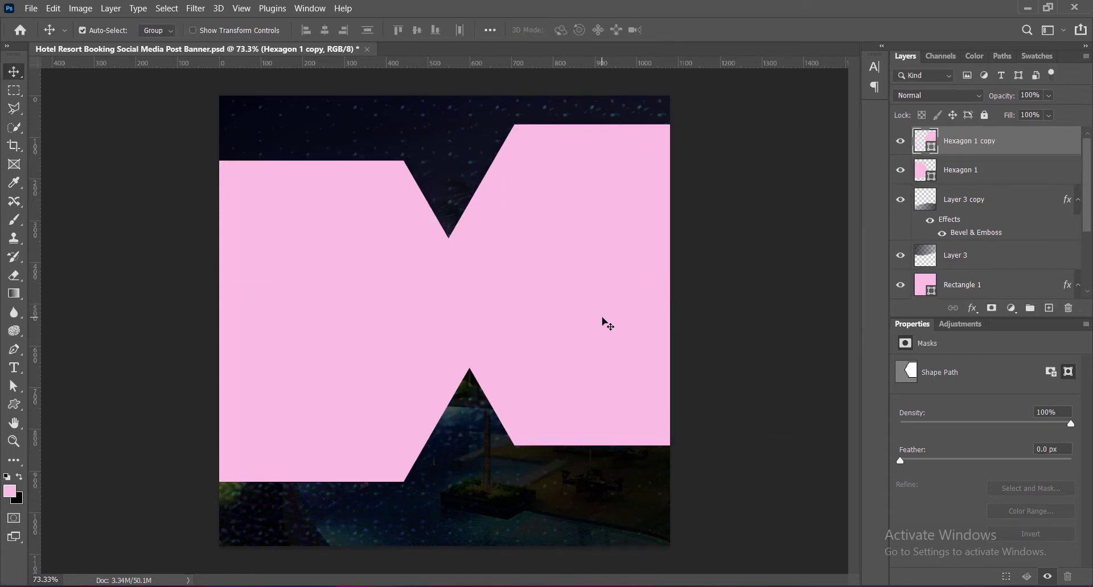
key(ctrl+t)
mouse_move(607, 126)
mouse_down()
mouse_move(607, 250)
mouse_move(572, 220)
mouse_up()
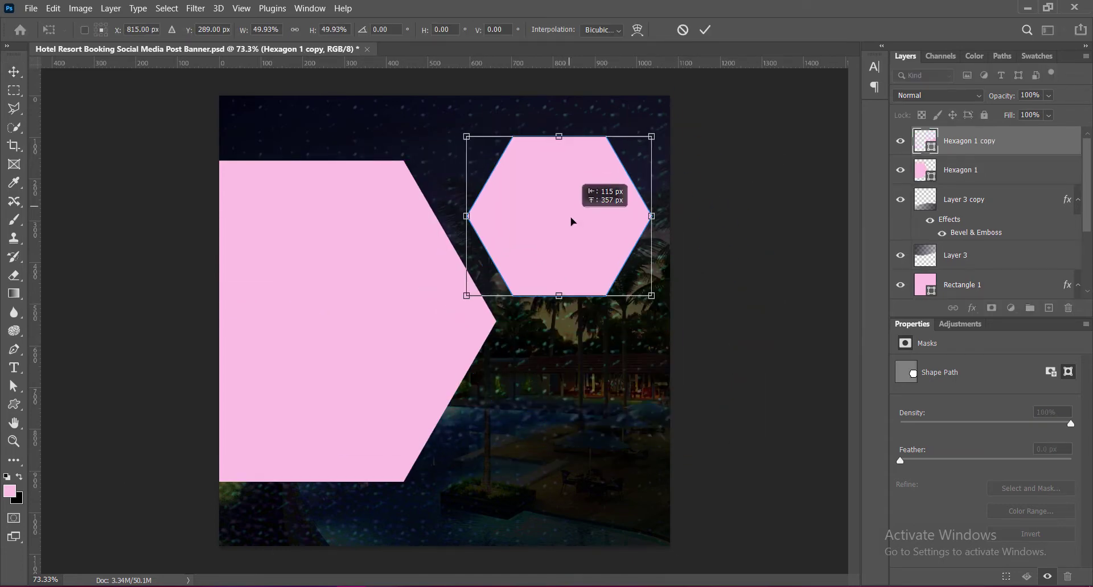
right_click(572, 221)
click(630, 476)
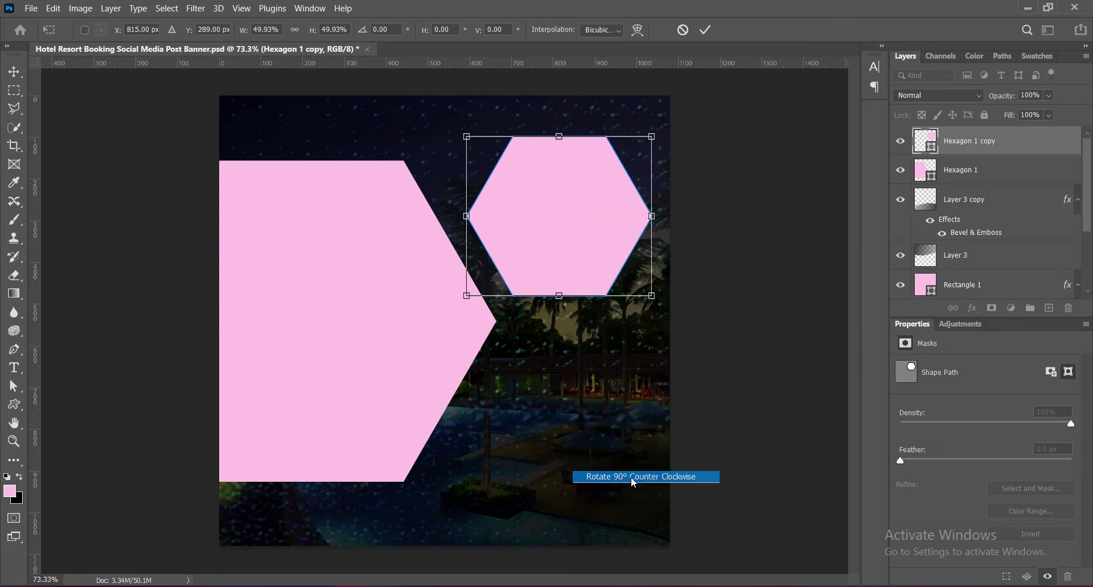
drag(548, 220, 557, 240)
key(ctrl+z)
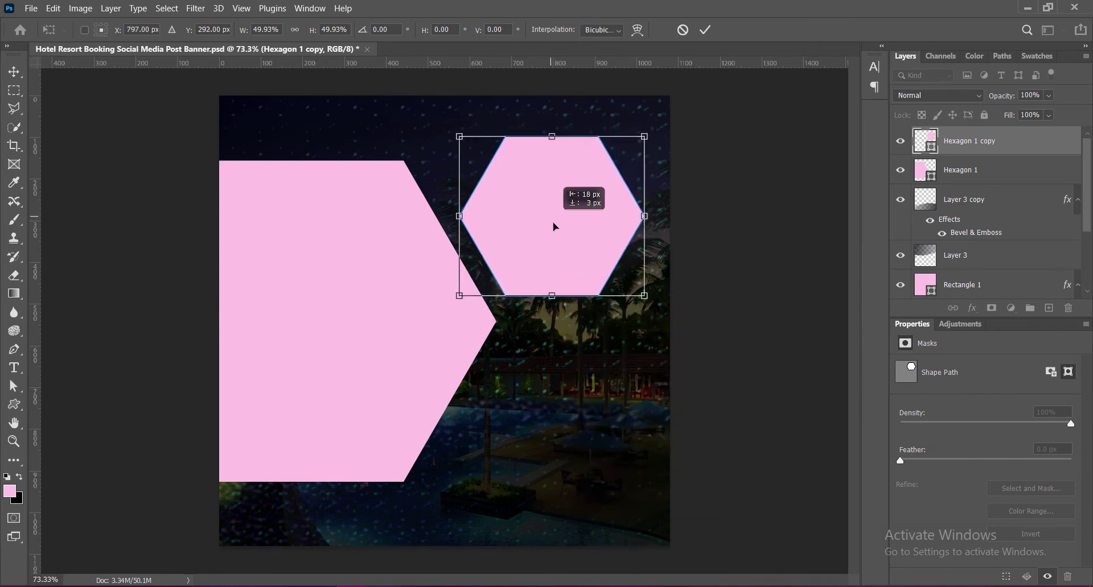
key(Return)
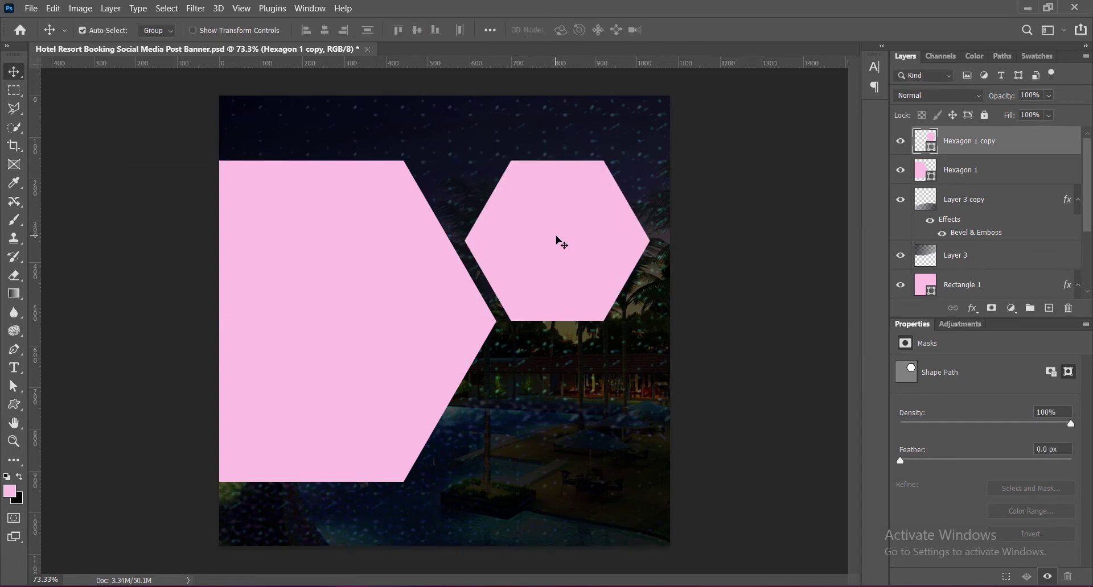
Widen the copy slightly, place another hexagon copy at lower right, and save the banner
key(ctrl+t)
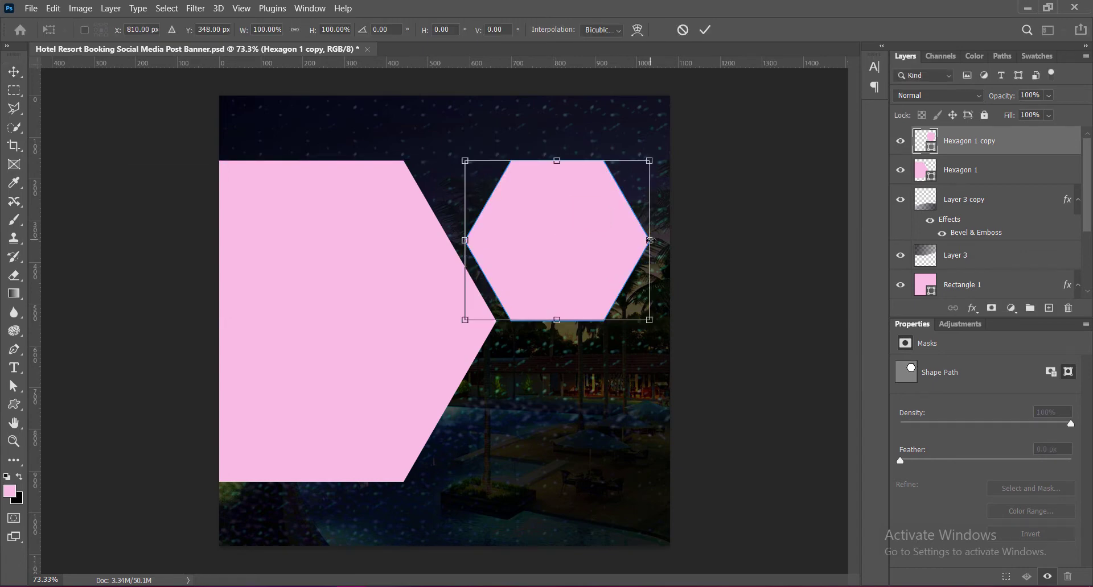
mouse_move(649, 240)
mouse_down()
mouse_move(582, 237)
mouse_move(595, 237)
mouse_move(539, 453)
mouse_move(548, 425)
mouse_move(558, 445)
mouse_move(528, 500)
mouse_up()
key(Return)
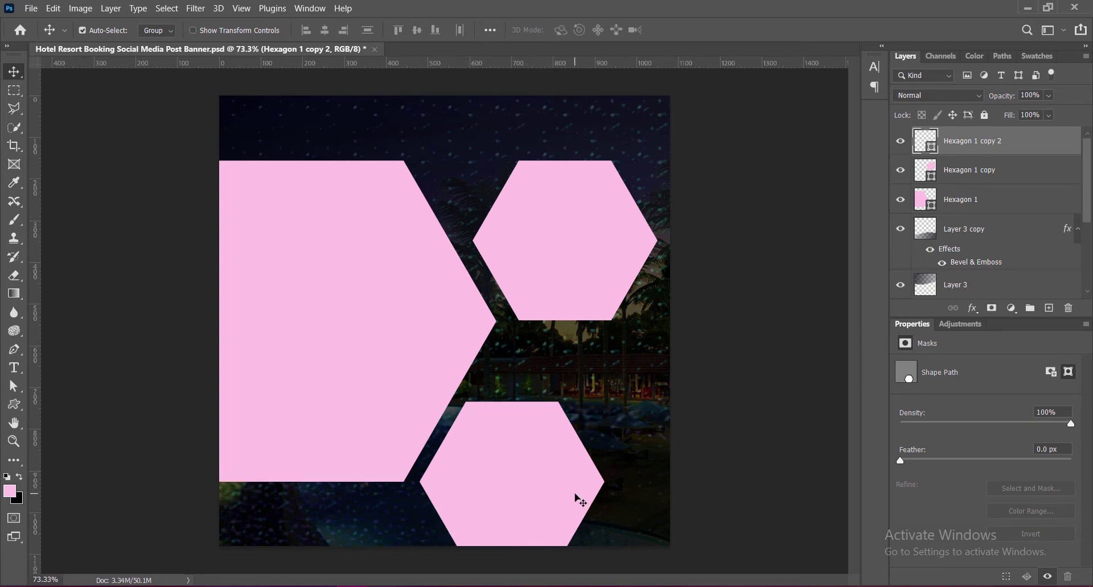
drag(573, 501, 579, 497)
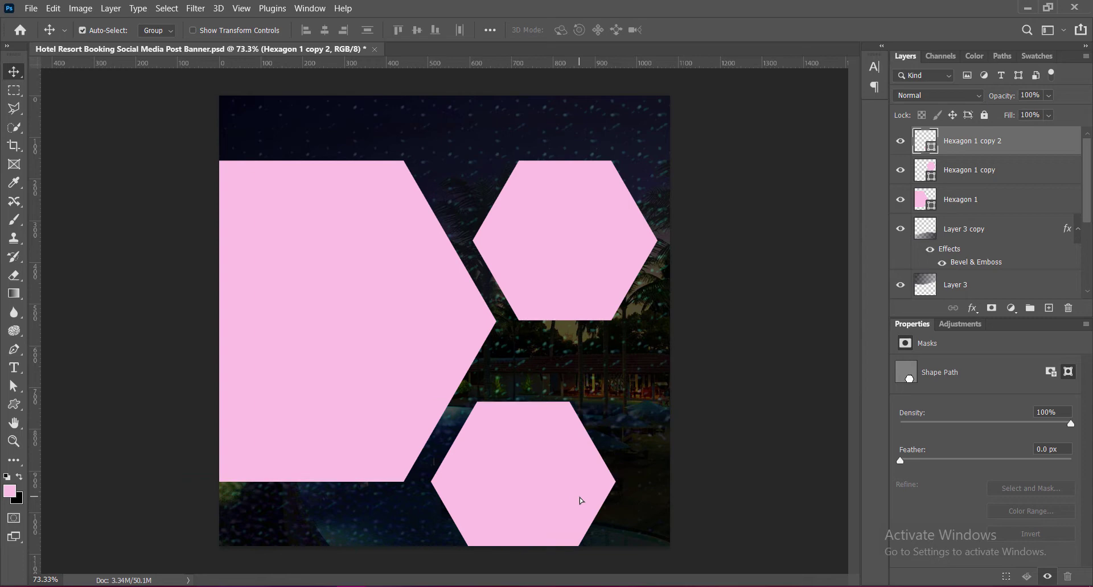
key(ctrl+s)
Fill the large left hexagon with very dark maroon #1a000f
click(388, 318)
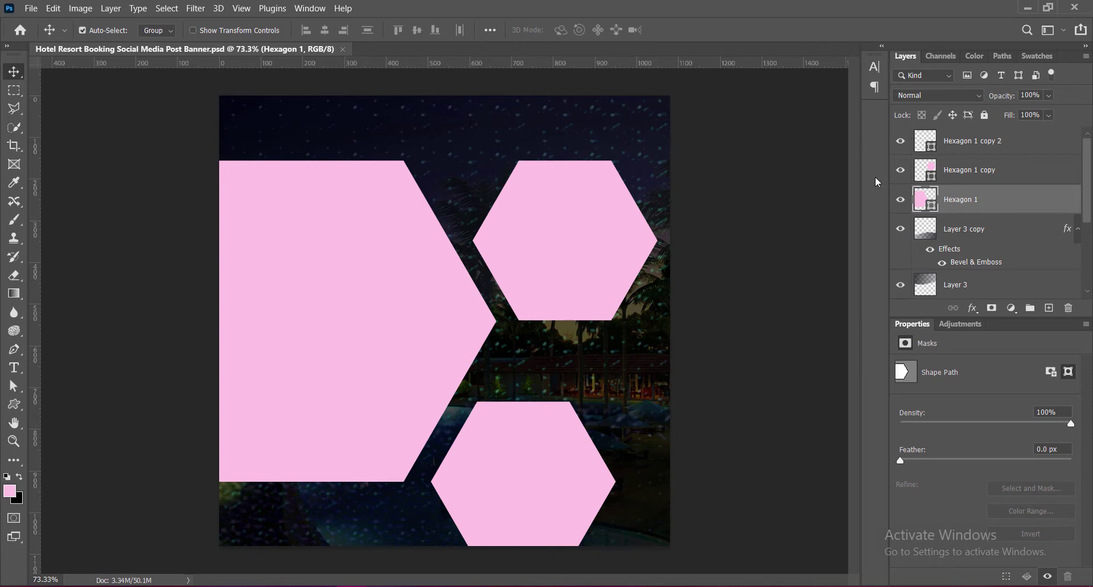
double_click(921, 199)
click(783, 423)
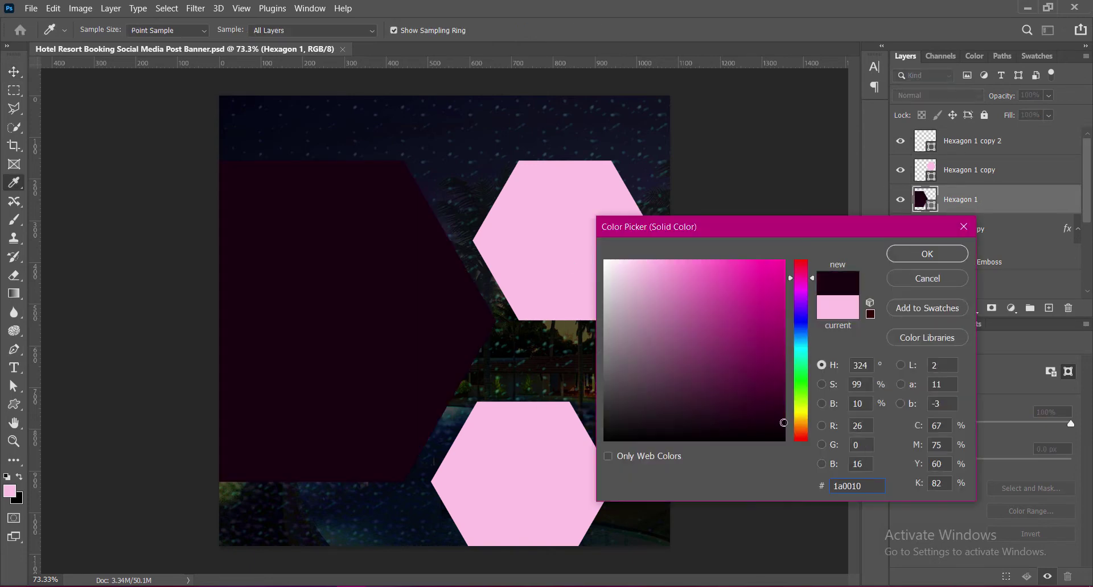
click(913, 261)
double_click(920, 201)
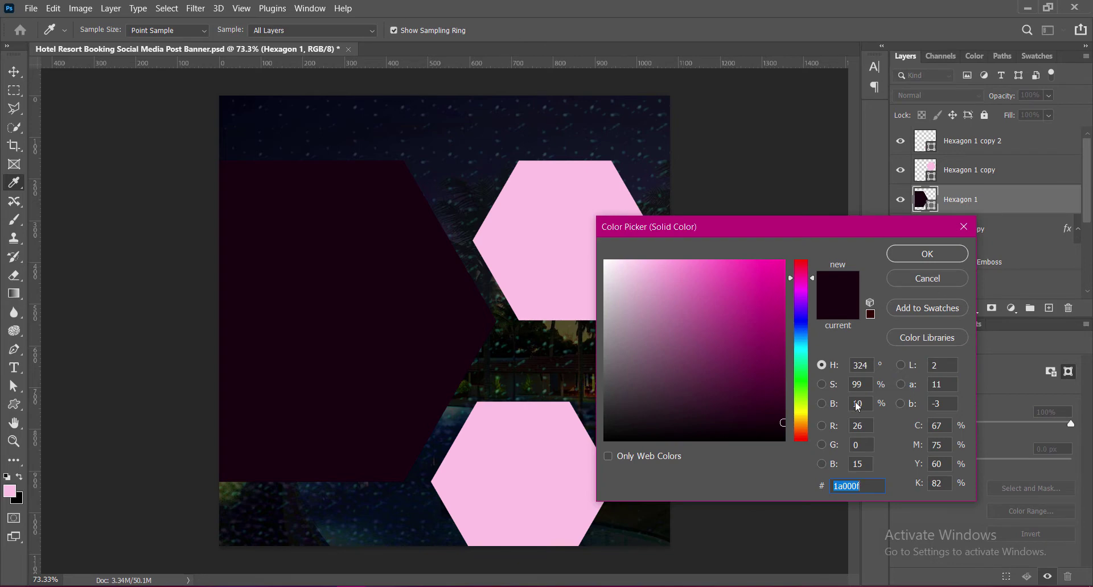
click(933, 261)
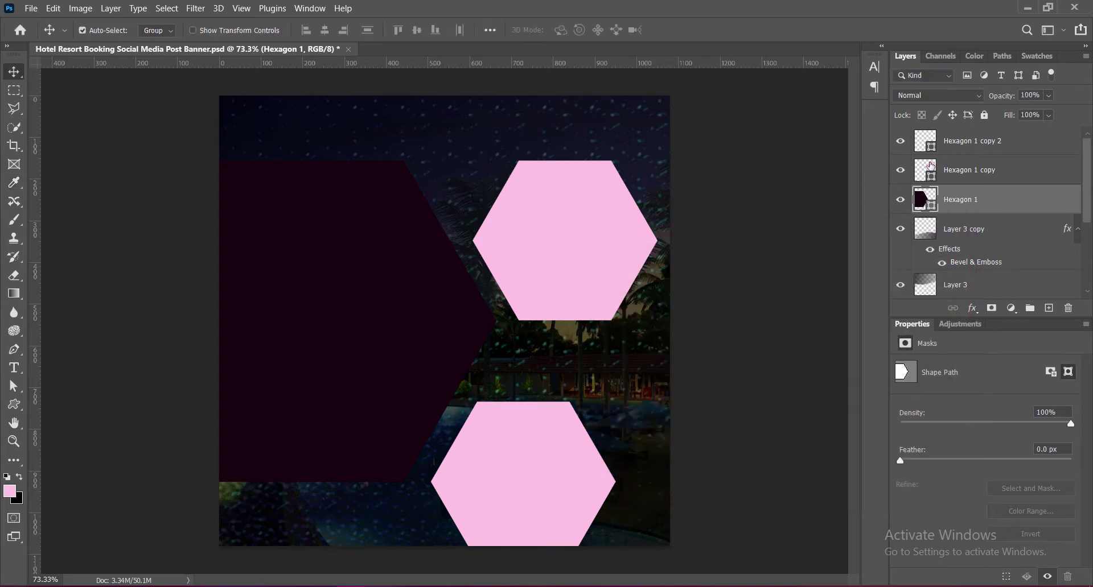
Apply #1a000f to the upper-right and lower hexagons, then Alt-drag a copy of the large hexagon
double_click(925, 169)
key(ctrl+v)
click(927, 253)
click(921, 140)
double_click(921, 139)
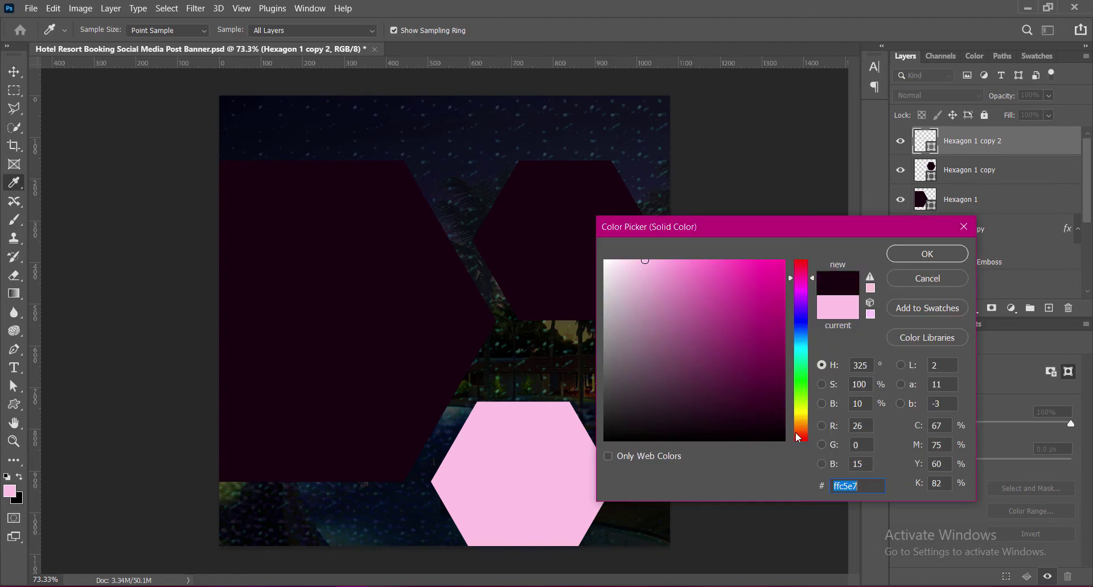
key(ctrl+v)
click(910, 252)
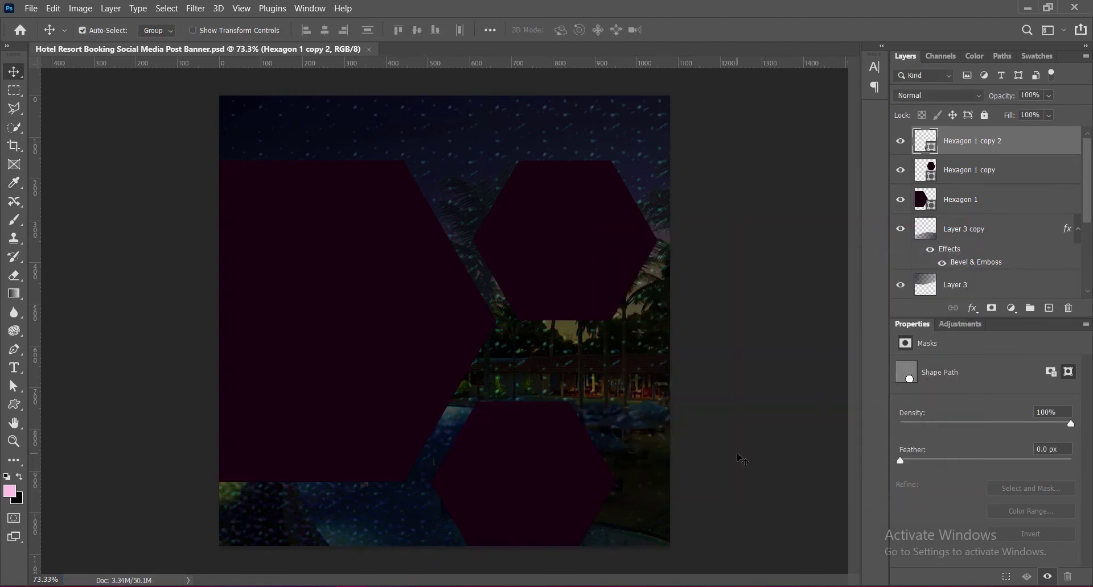
click(399, 336)
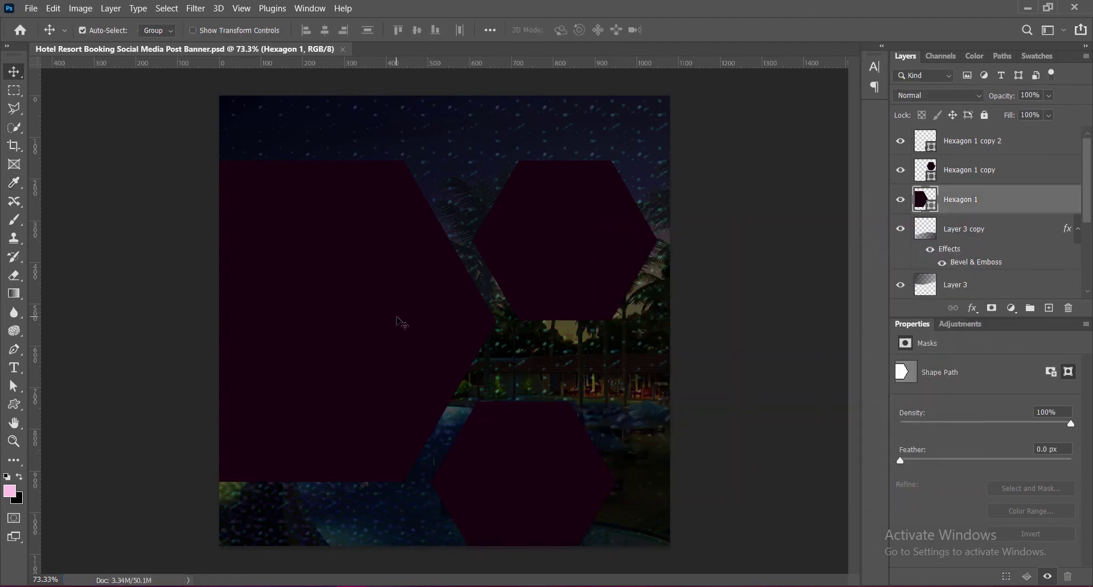
drag(400, 336, 417, 320)
Change the large hexagon copy's fill to a bright teal
double_click(921, 200)
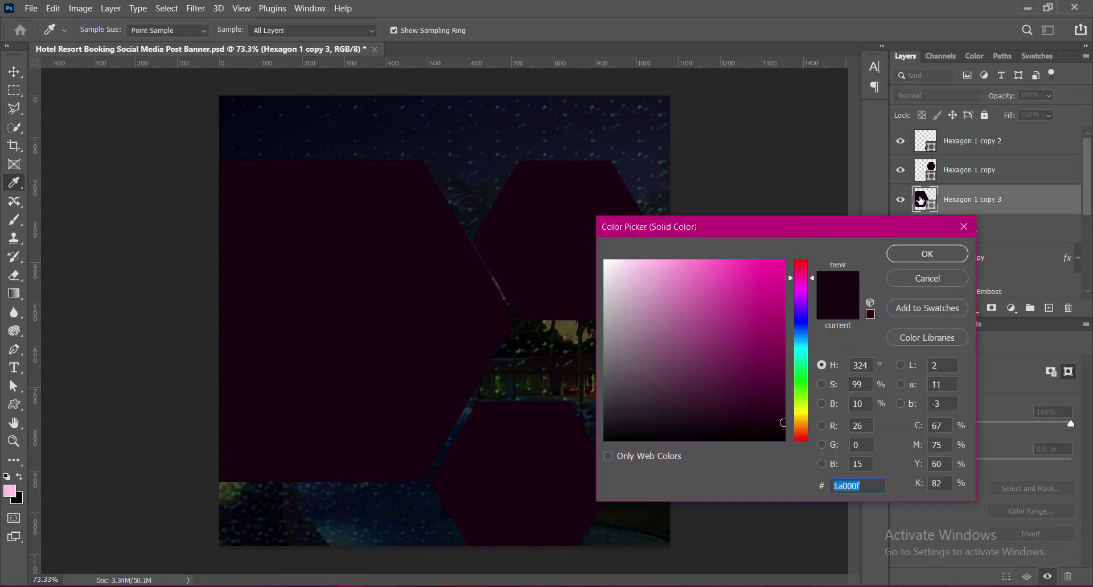
click(804, 362)
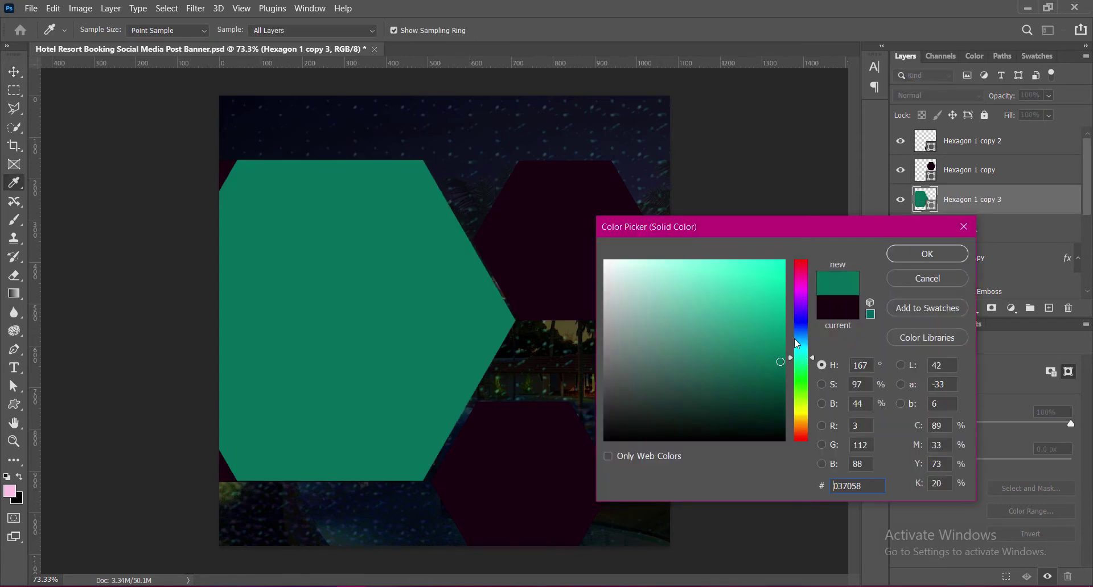
click(800, 355)
mouse_move(668, 284)
mouse_down()
mouse_move(782, 313)
mouse_move(792, 336)
mouse_up()
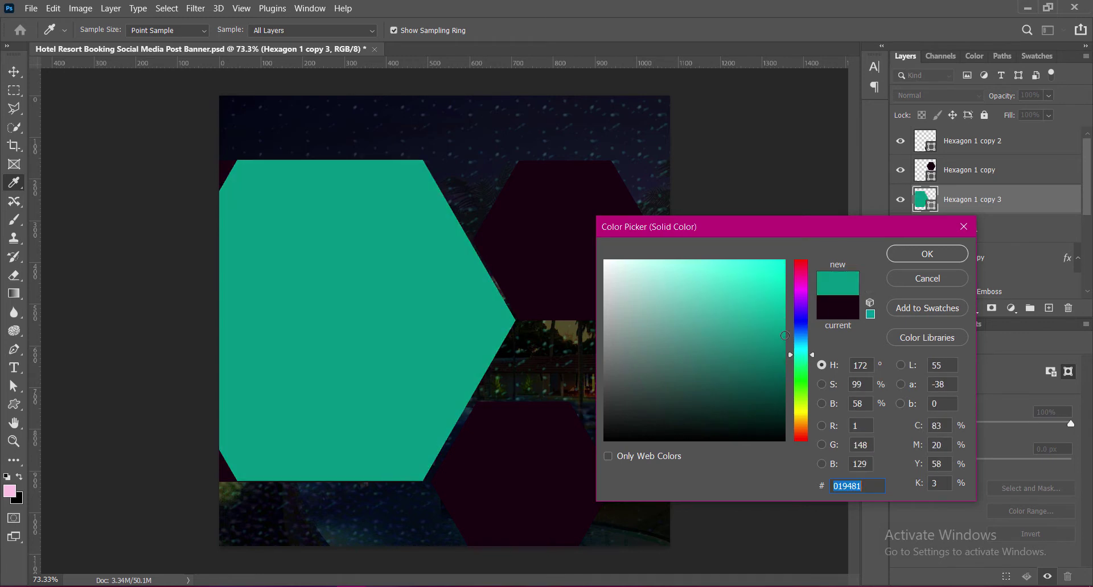
click(907, 254)
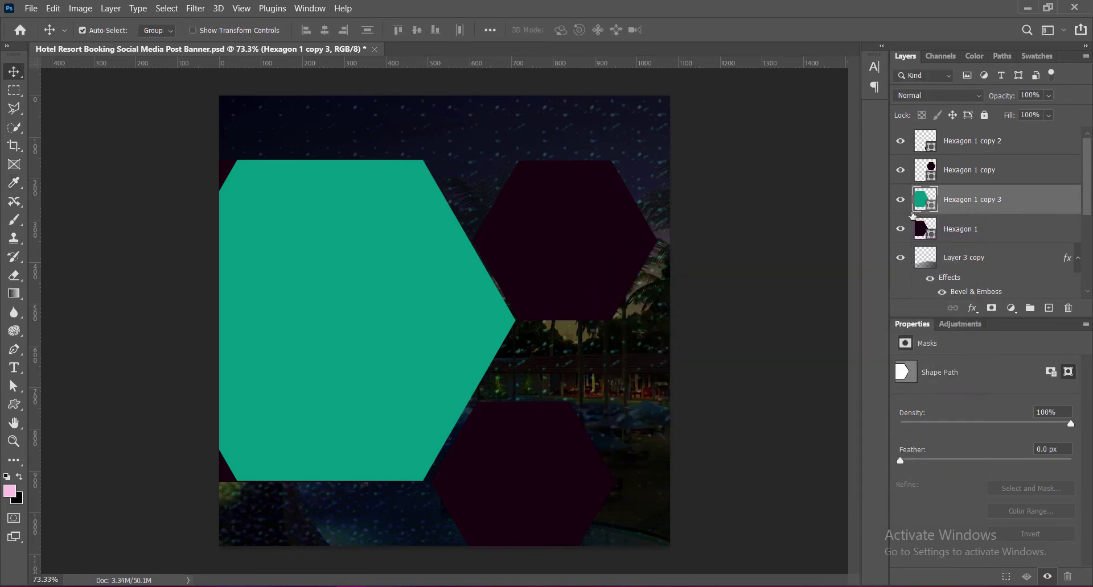
Place the teal copy beneath the large hexagon, widen and nudge it into a thin outline, and save
drag(919, 200, 922, 253)
drag(504, 322, 504, 328)
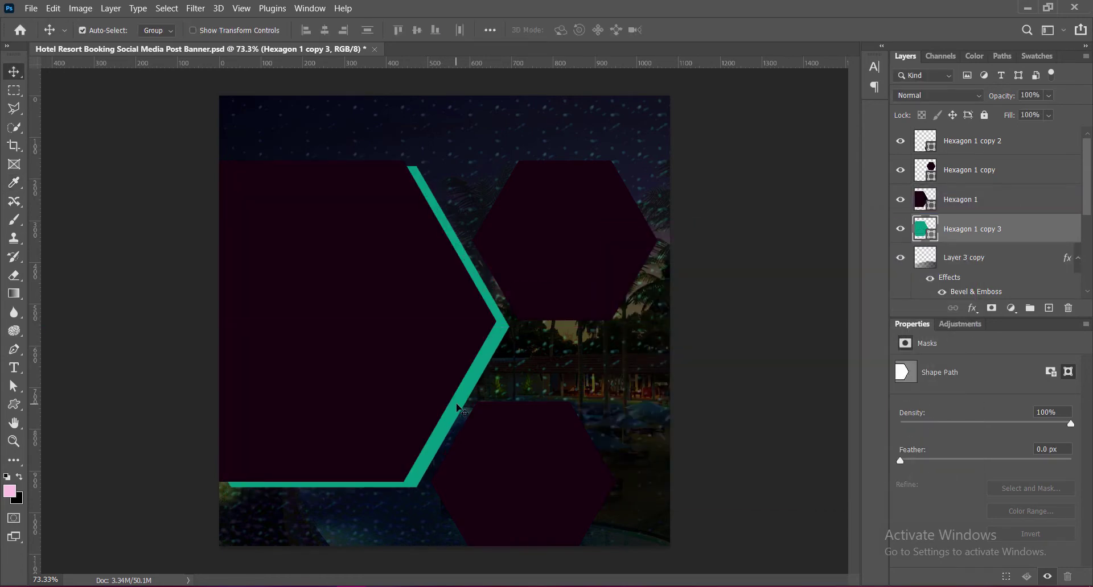
key(shift+Left)
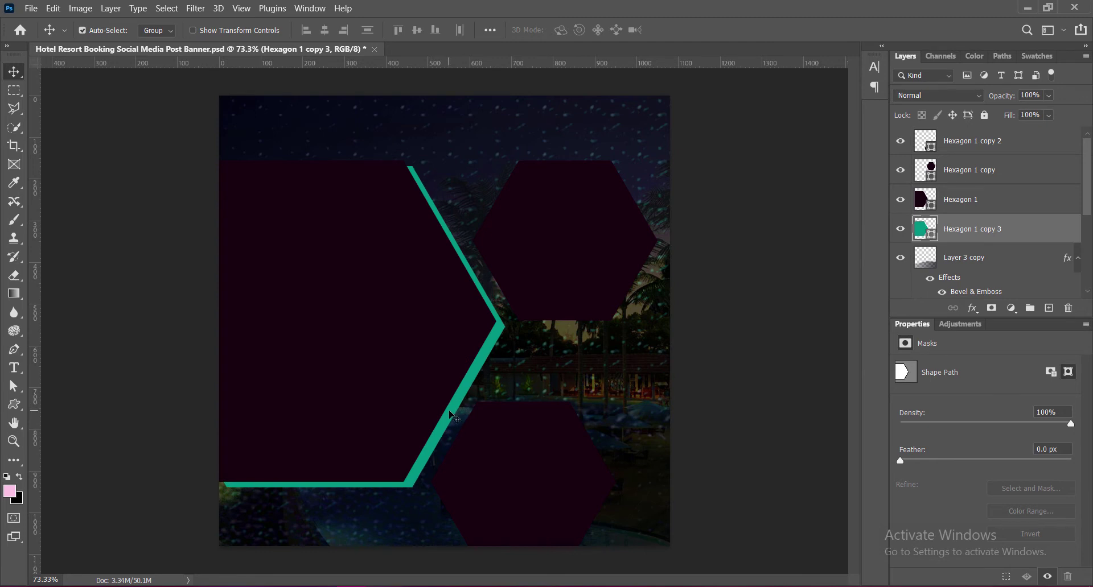
key(ctrl+t)
drag(130, 326, 118, 326)
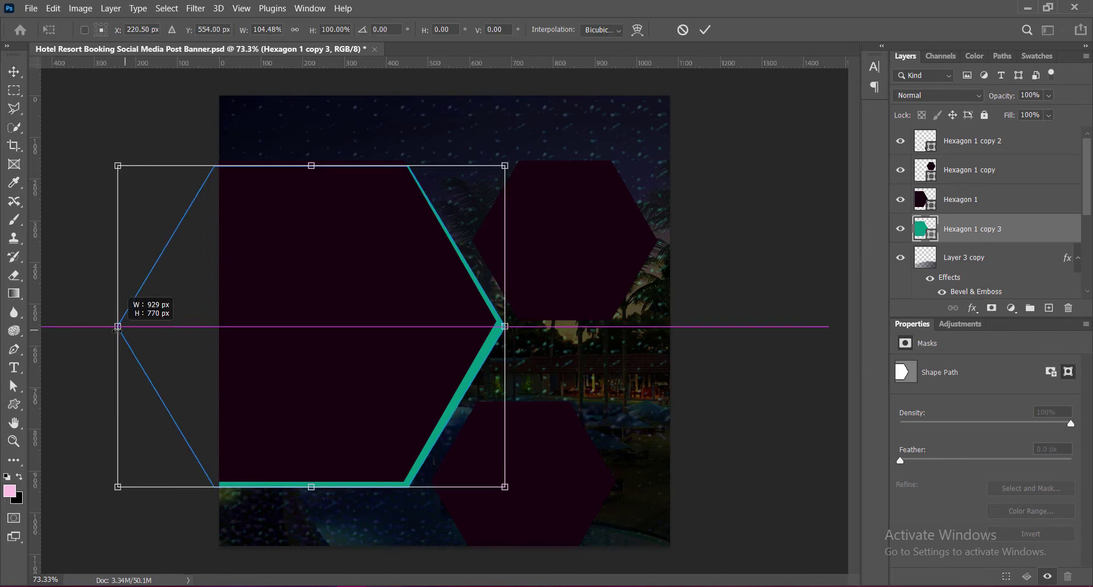
key(Return)
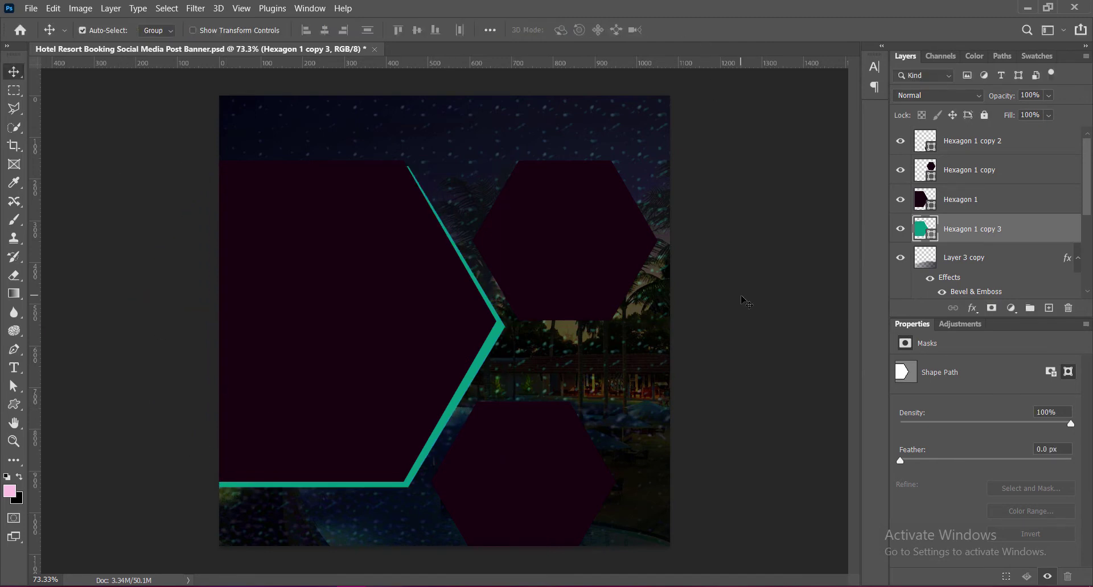
key(shift+Up)
key(shift+Up)
key(shift+Up)
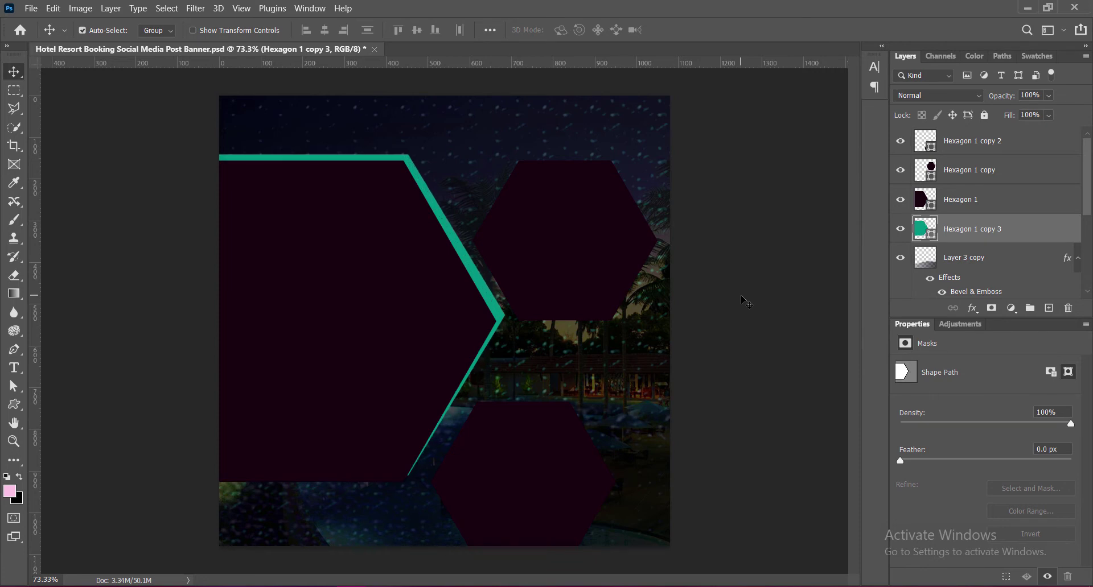
key(shift+Down)
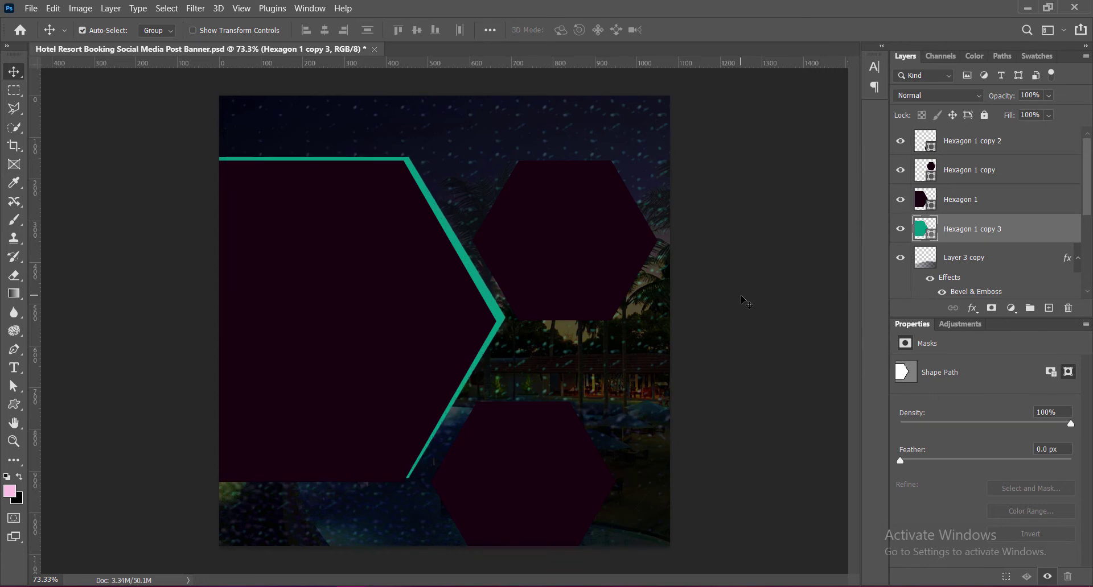
key(Up)
key(Up)
key(Up)
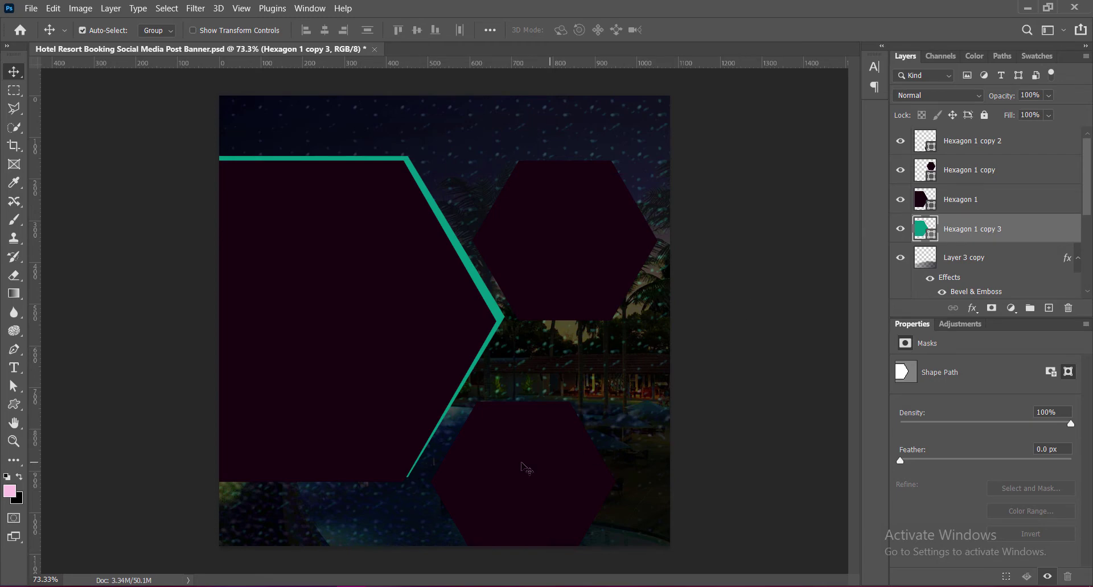
key(ctrl+s)
click(570, 265)
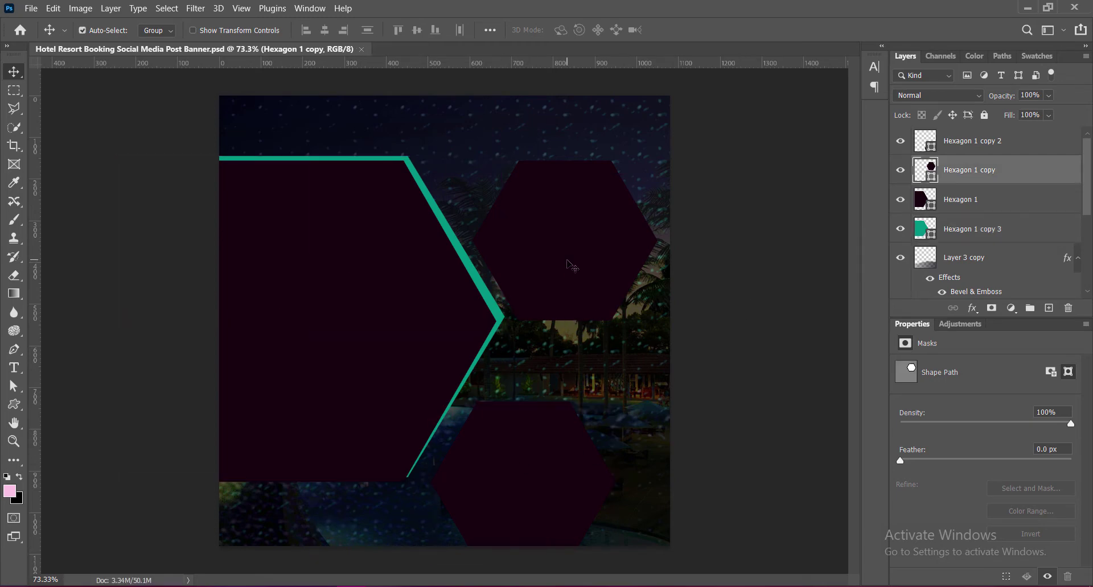
Duplicate the upper-right hexagon and fill the copy (Hexagon 1 copy 4) teal
drag(571, 265, 591, 298)
double_click(919, 261)
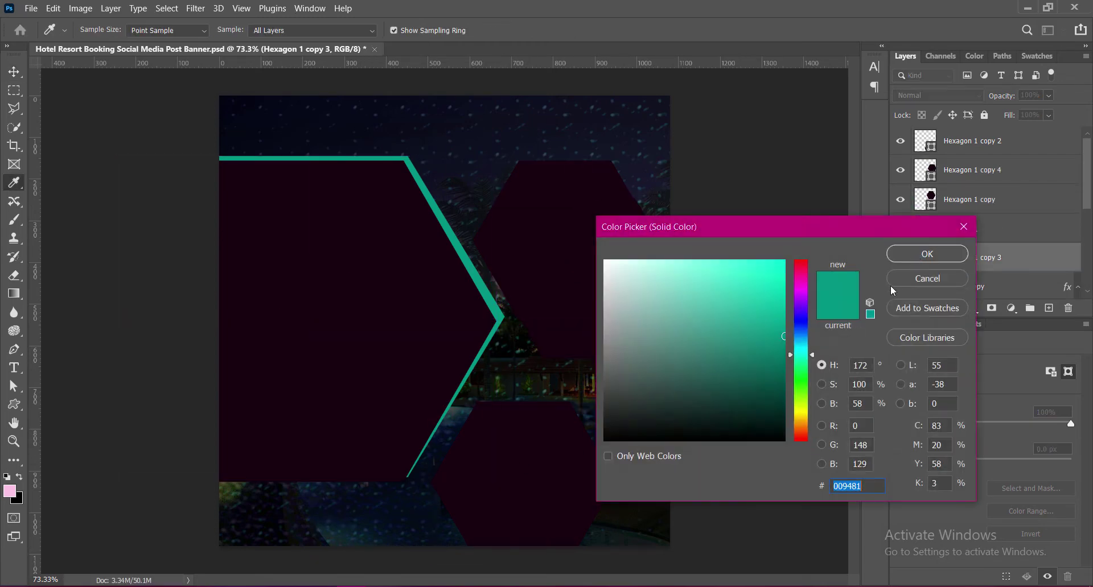
click(947, 253)
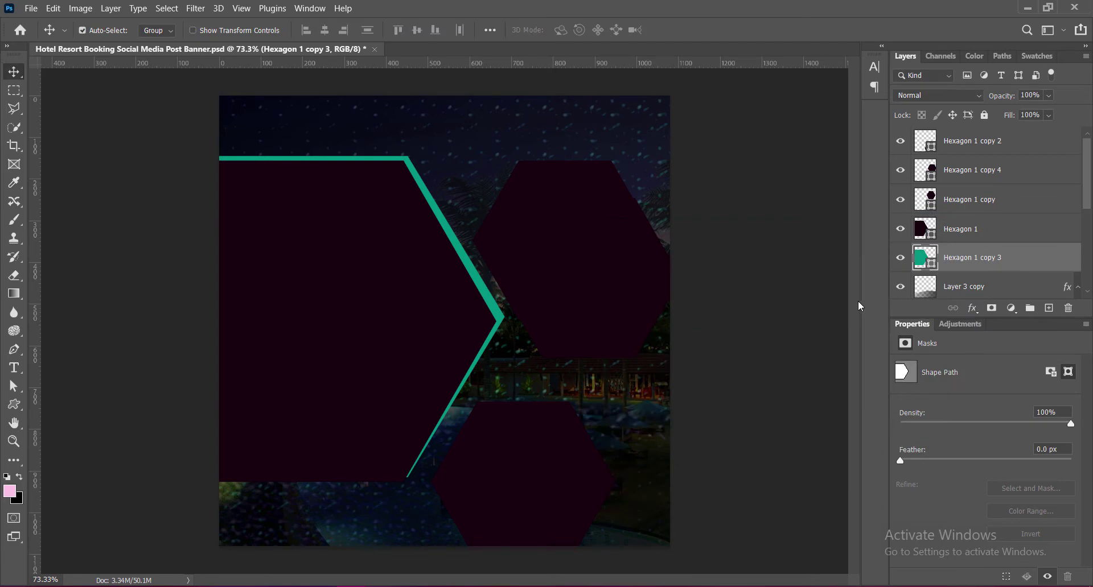
click(664, 296)
double_click(924, 170)
click(956, 251)
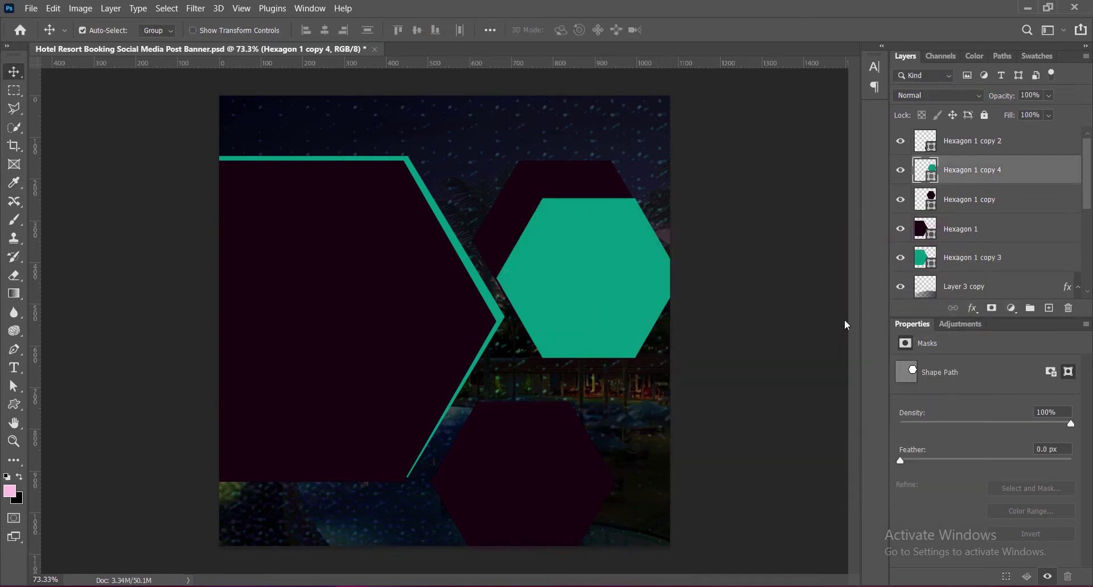
Move the teal copy beneath the upper-right hexagon and nudge it into an outline
drag(967, 170, 967, 214)
drag(636, 333, 620, 300)
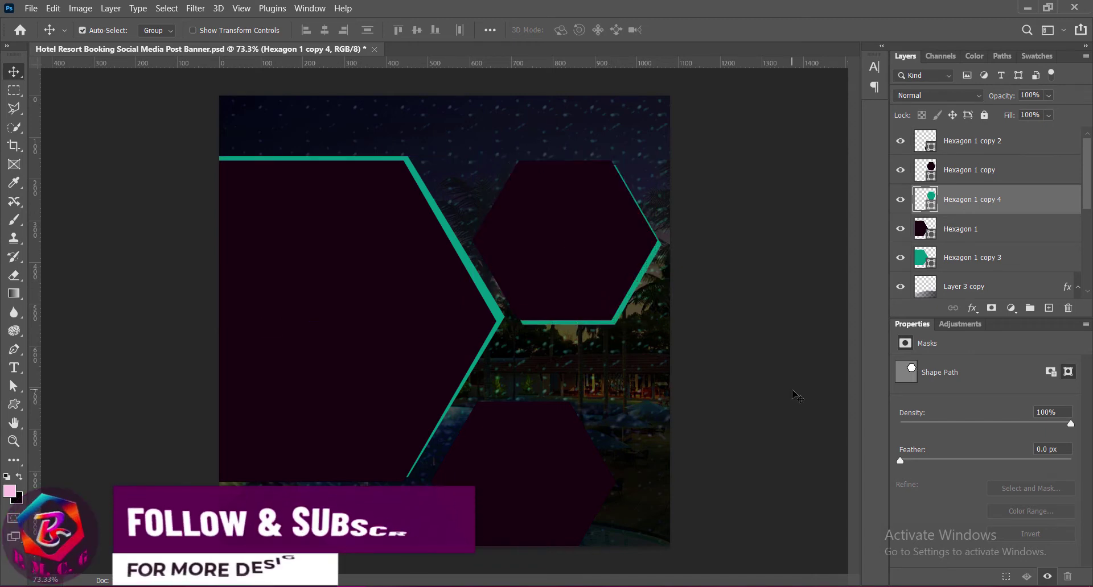
key(Up)
key(Up)
key(Up)
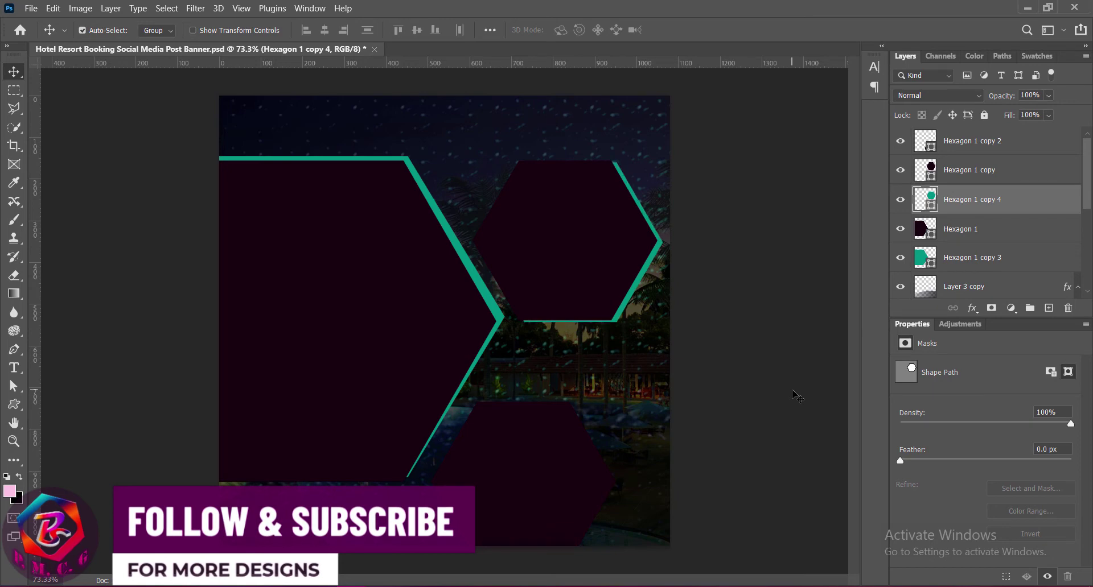
key(Left)
key(Left)
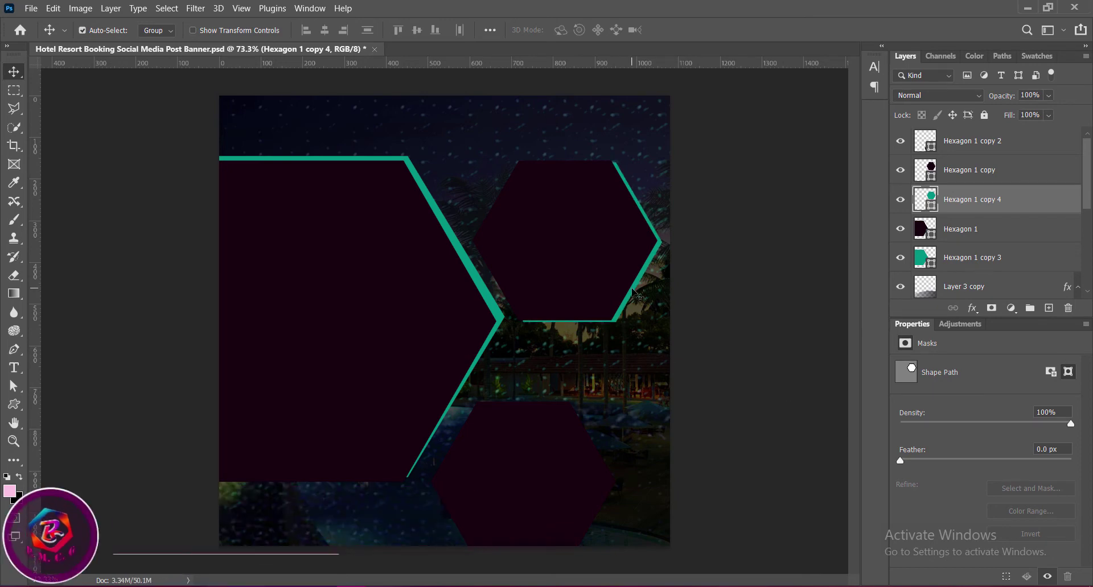
Copy the teal outline behind the lower hexagon and paste in the resort pool photo
drag(635, 293, 634, 484)
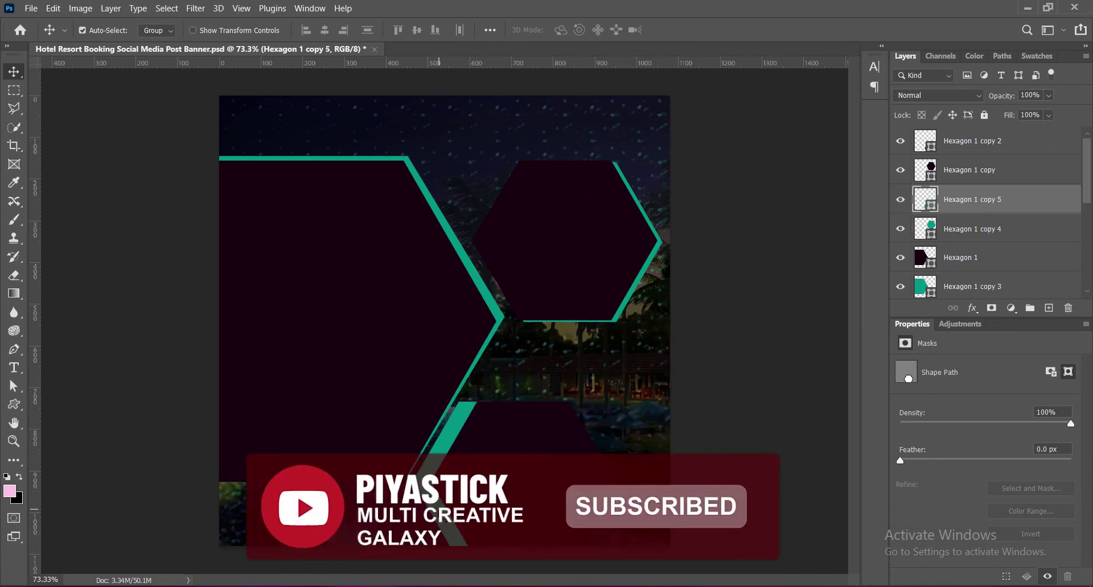
drag(438, 511, 440, 516)
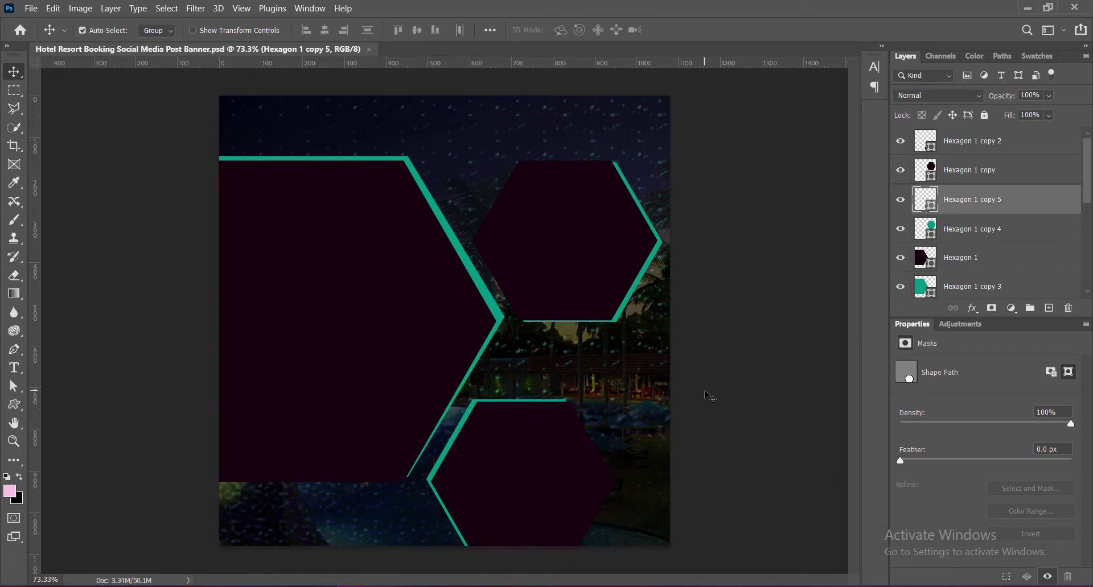
key(ctrl+v)
Move the pool photo left and raise its vibrance to +100
drag(415, 326, 405, 355)
click(81, 8)
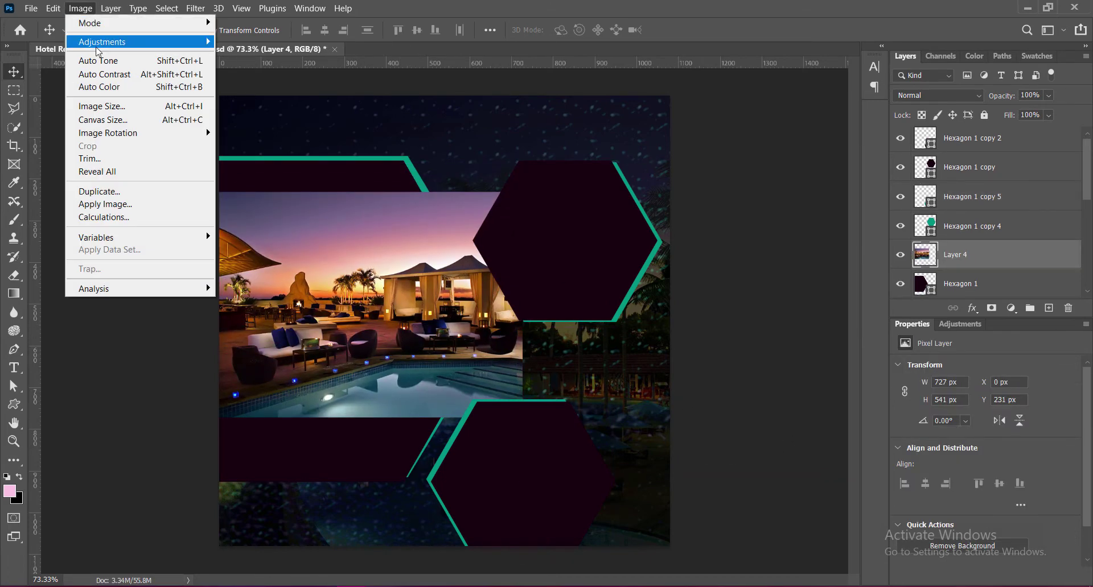
click(257, 102)
drag(787, 124, 854, 125)
click(900, 102)
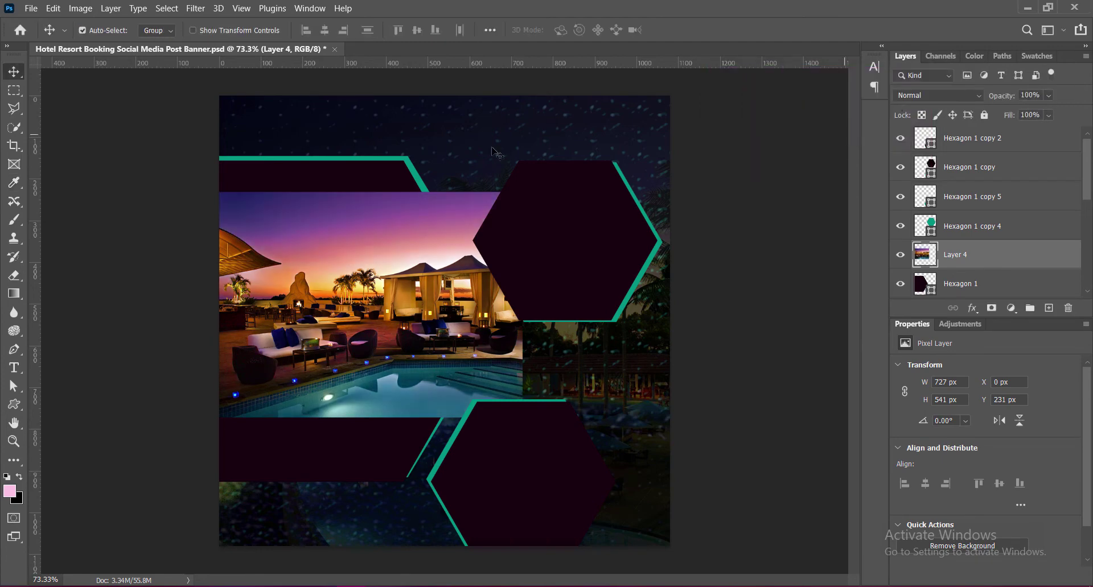
Raise the pool photo's contrast to 75 with Brightness/Contrast
click(81, 8)
click(250, 41)
drag(756, 140, 804, 140)
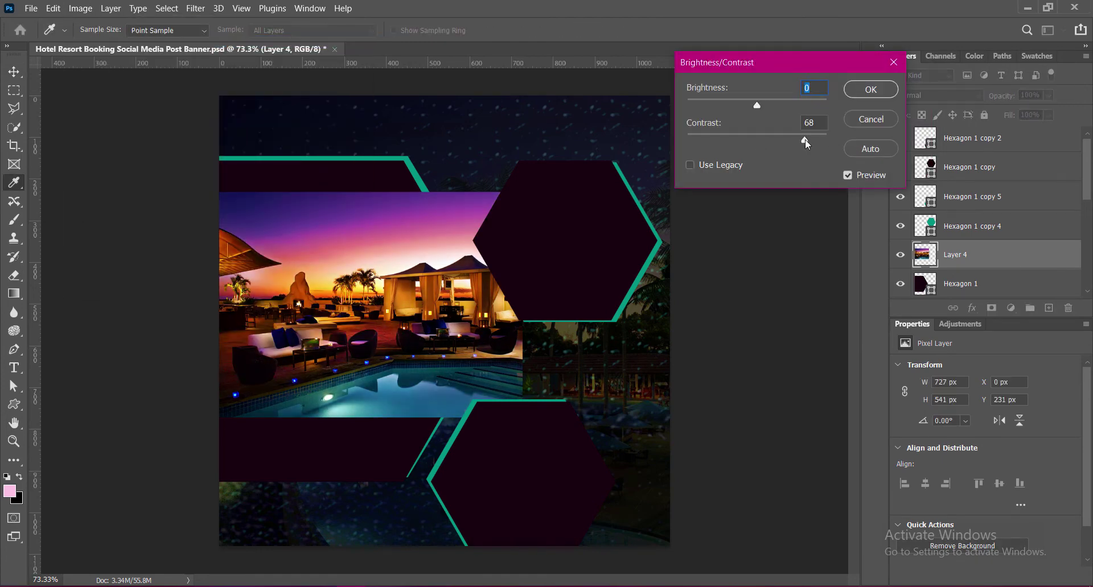
double_click(809, 123)
text(75)
click(871, 90)
Clip the pool photo layer into the large hexagon (Hexagon 1)
right_click(983, 279)
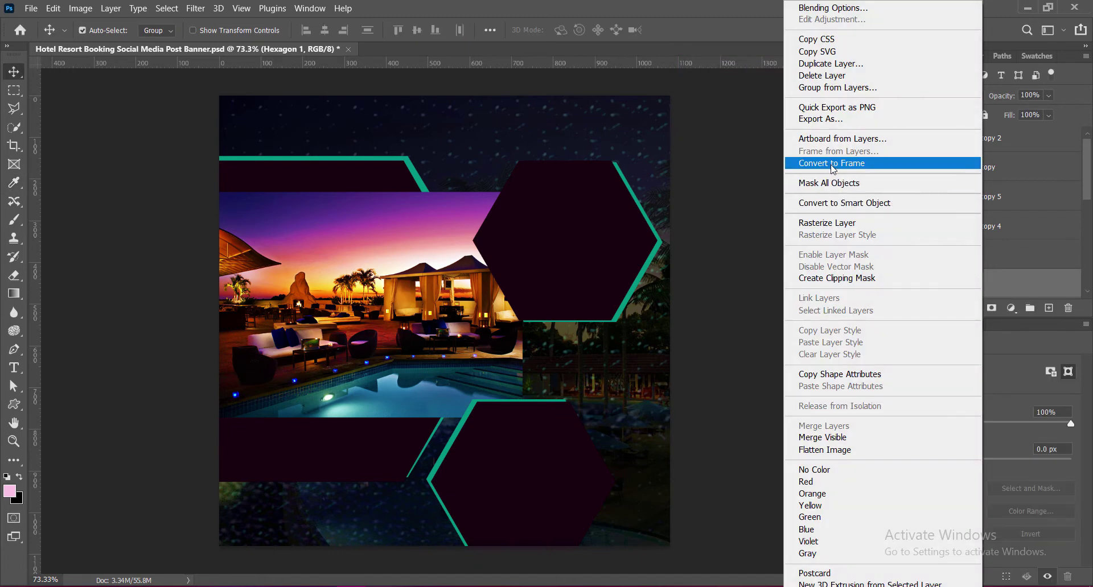
click(829, 279)
key(ctrl+z)
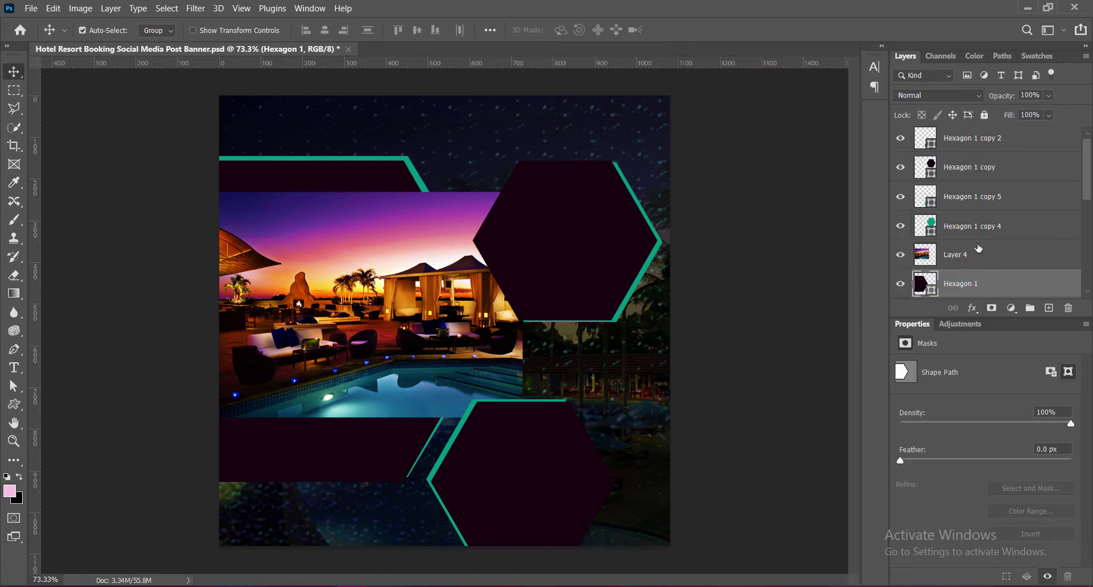
right_click(967, 254)
click(854, 280)
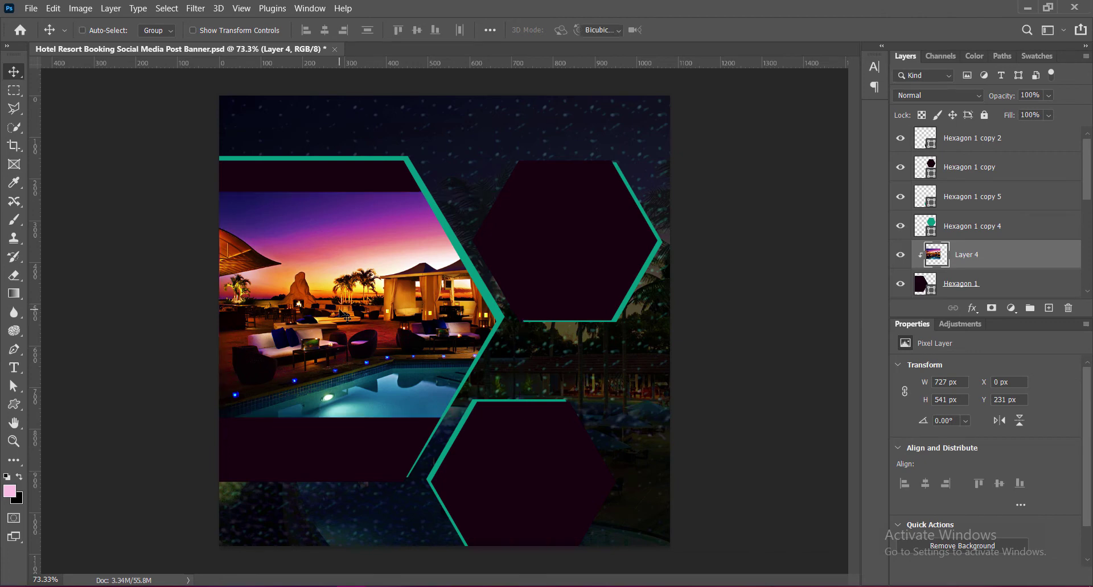
Scale the pool photo to about 147% and shift it left to fill the hexagon
key(ctrl+t)
drag(371, 418, 373, 494)
mouse_move(438, 333)
mouse_down()
mouse_move(358, 326)
mouse_move(336, 300)
mouse_up()
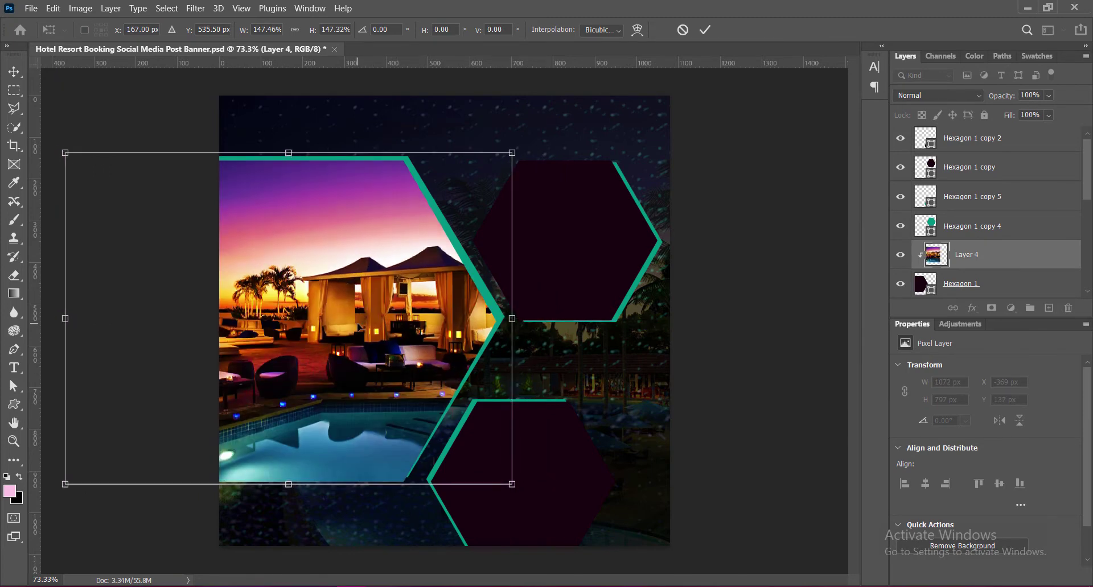
key(Return)
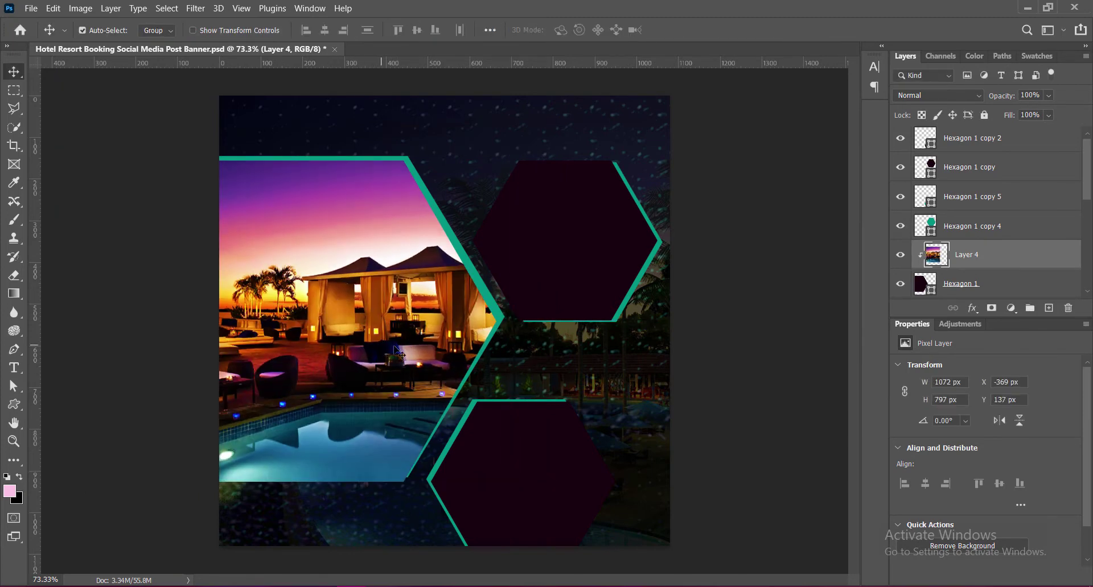
click(487, 295)
Save, then sample pink, purple, blue, orange and yellow from the pool photo for the outline
key(ctrl+s)
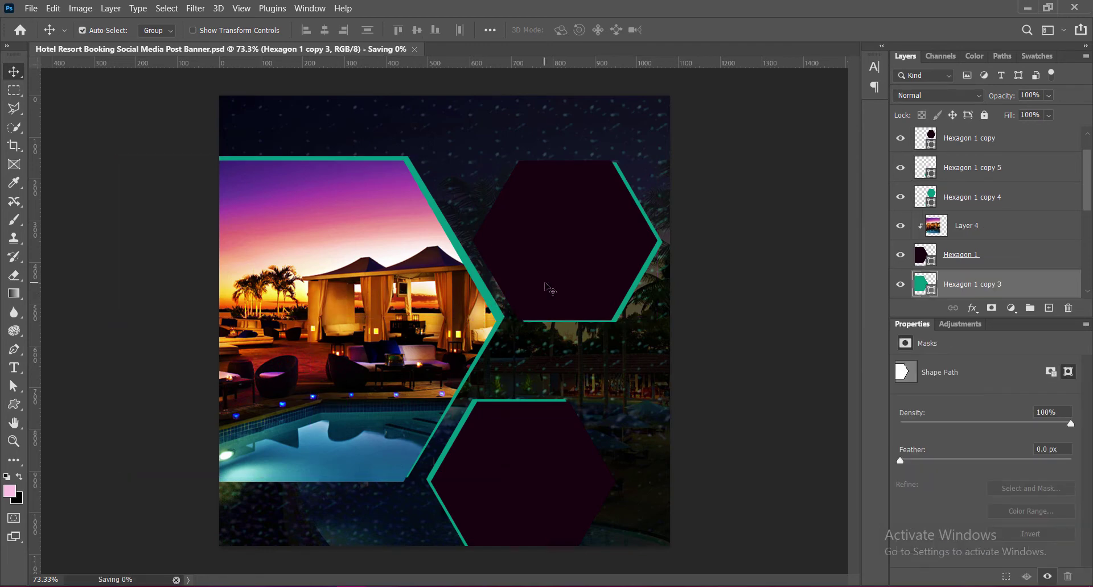
double_click(925, 283)
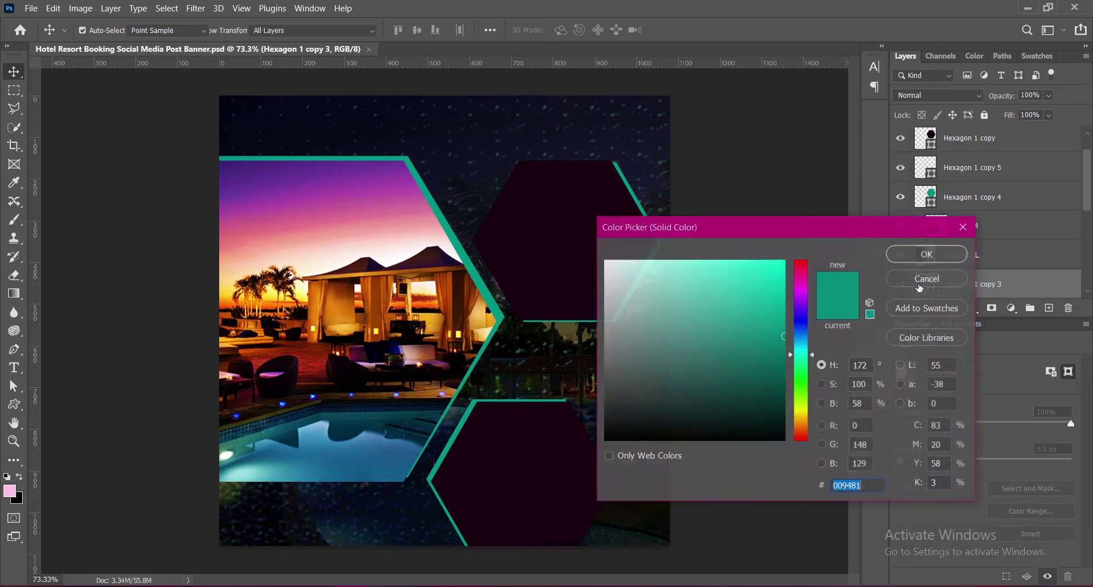
click(367, 222)
click(305, 195)
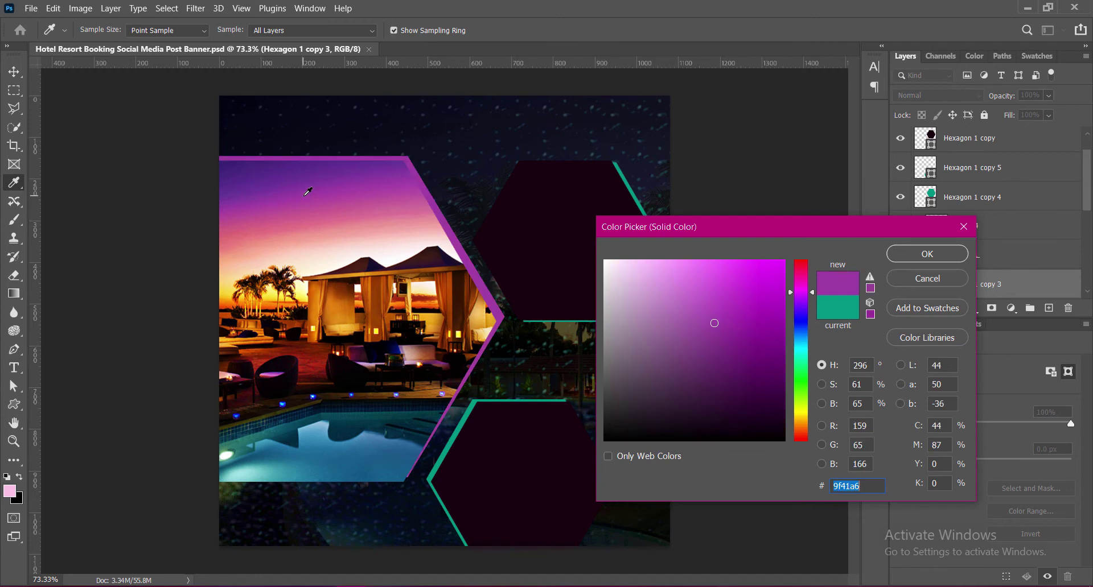
click(283, 404)
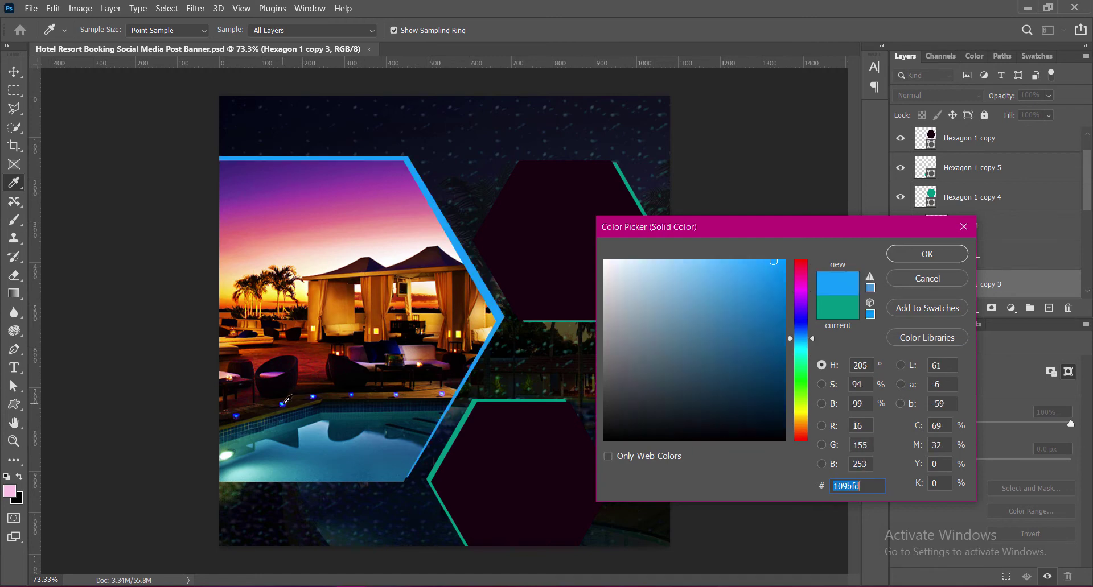
click(342, 297)
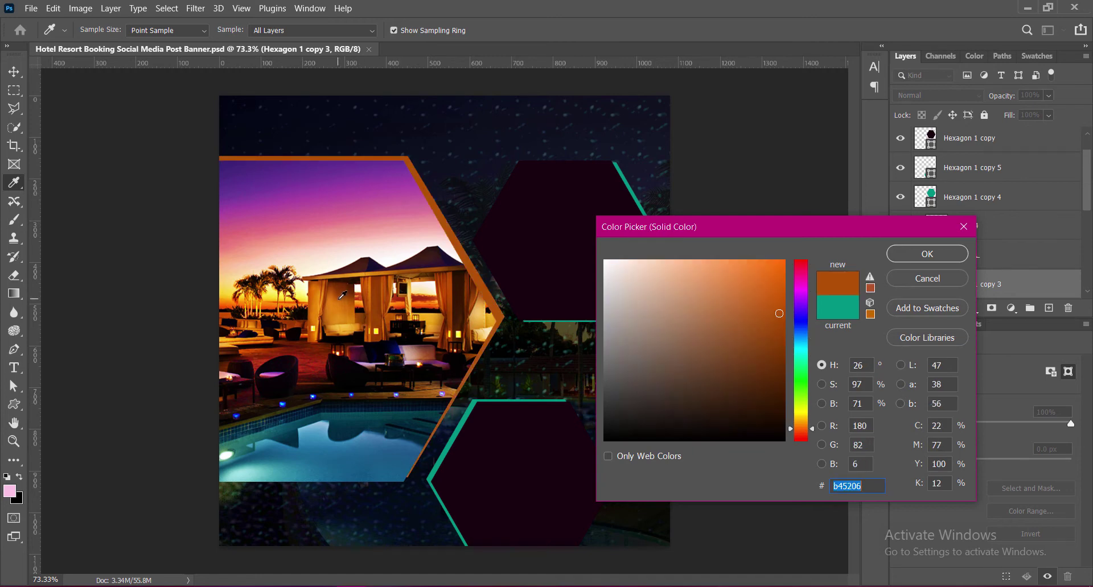
click(269, 298)
click(380, 326)
Settle on purple #b14ba6 for the large hexagon's outline and apply it
click(386, 306)
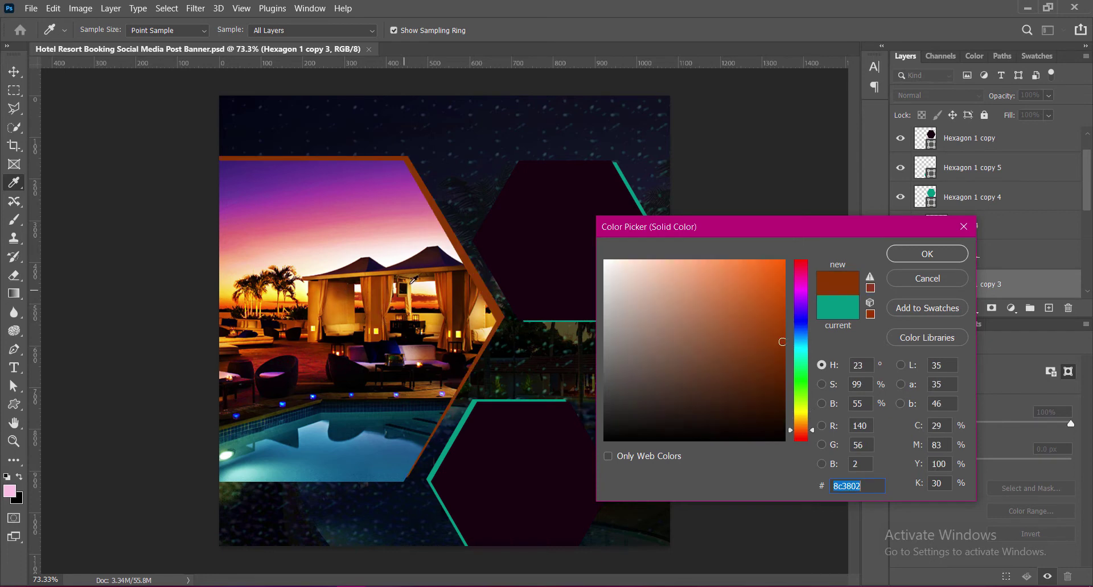
click(412, 248)
click(387, 213)
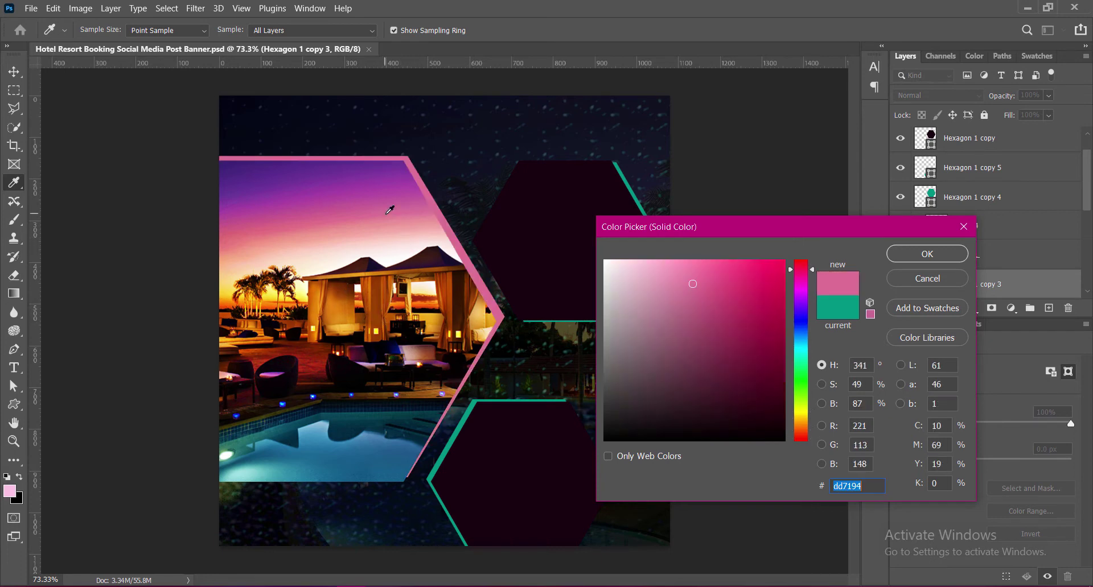
click(393, 197)
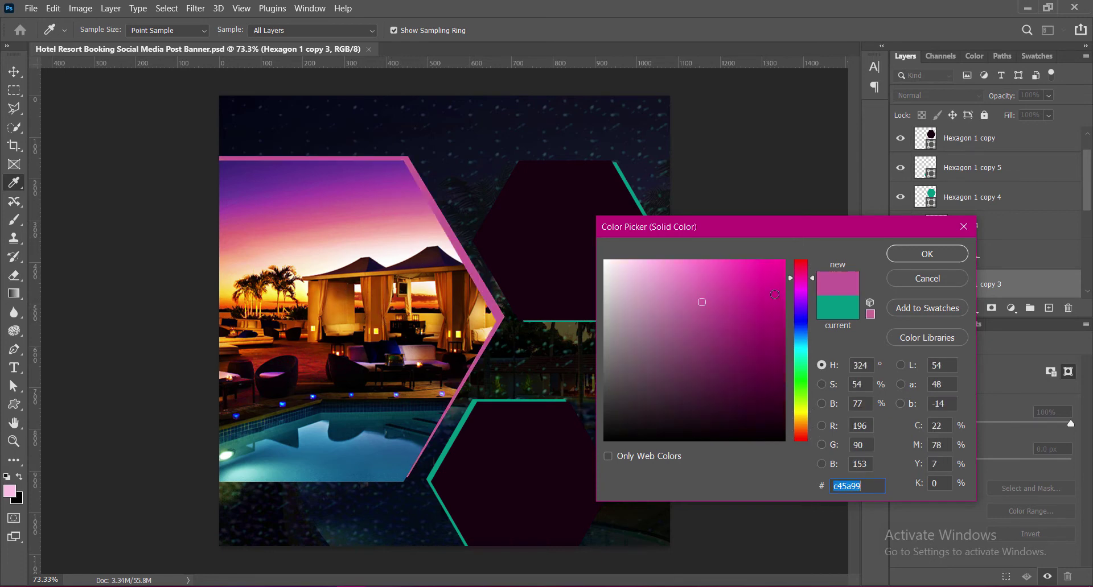
click(779, 308)
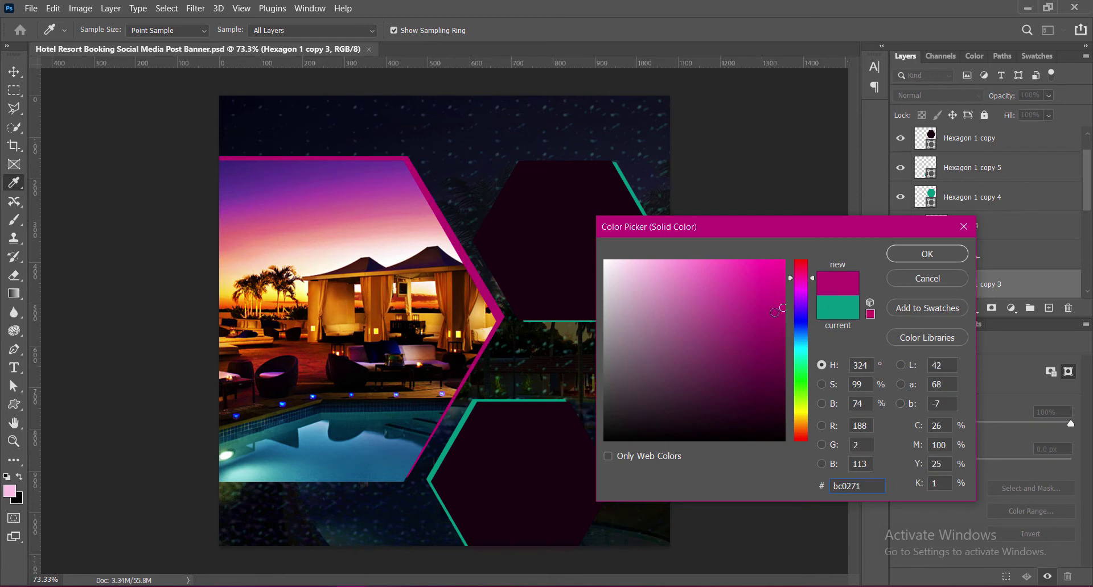
click(420, 206)
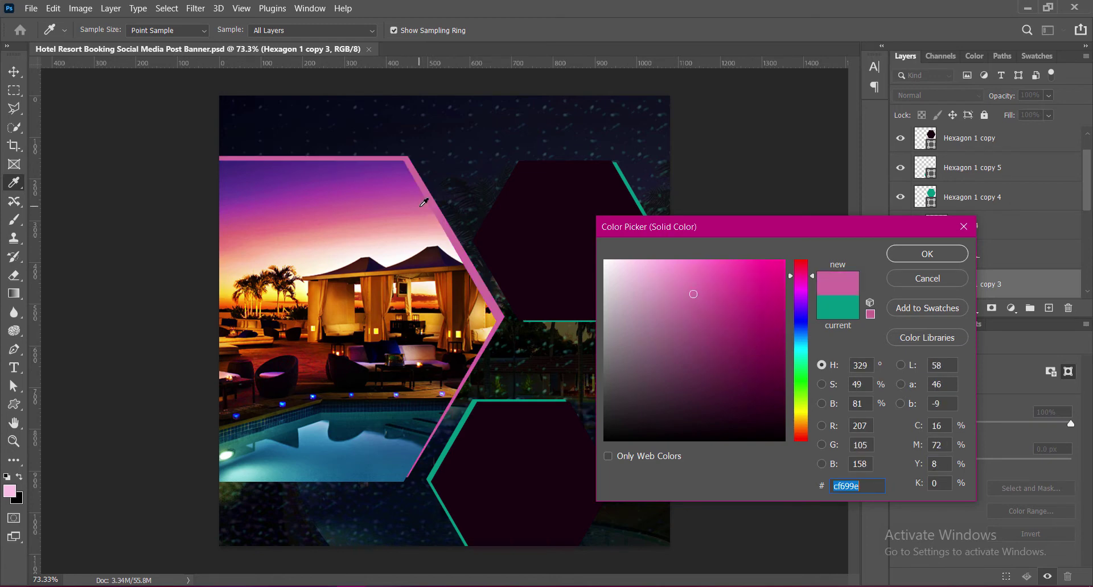
click(398, 189)
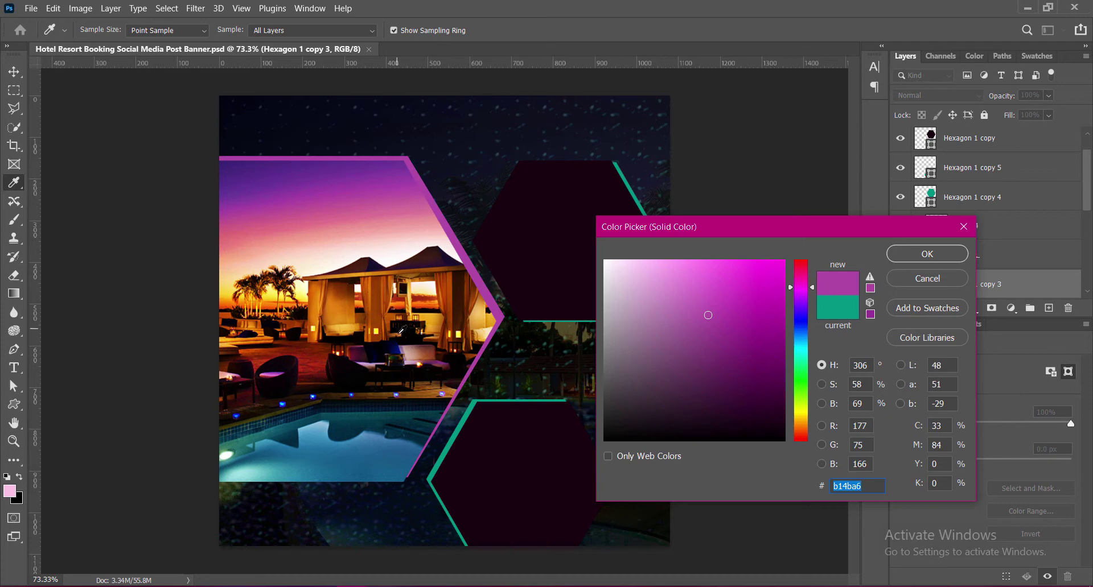
click(927, 255)
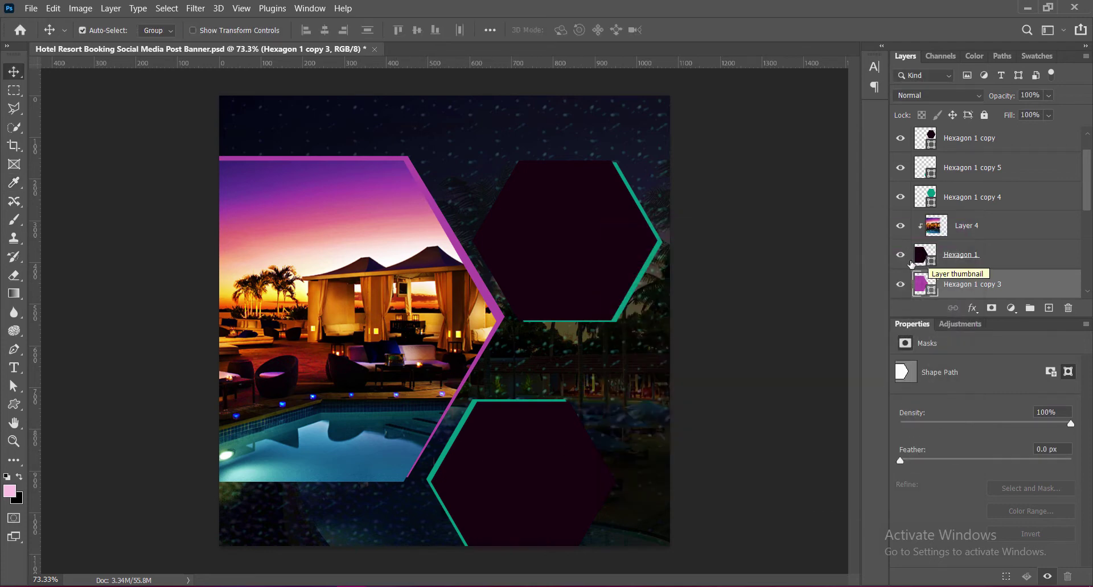
Save, then place the hotel bedroom photo and shrink it toward the upper right
key(ctrl+s)
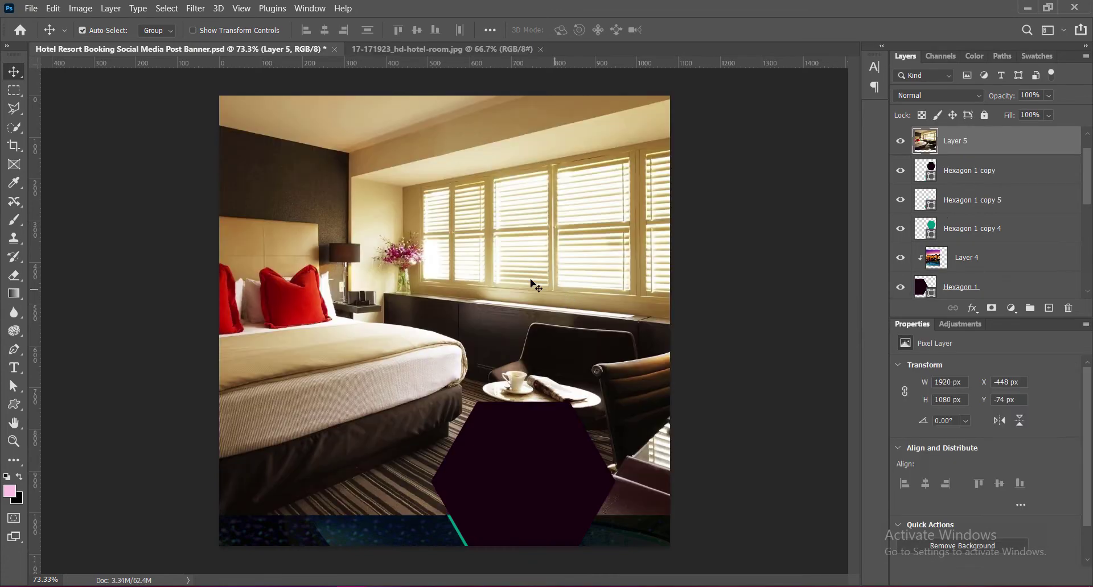
drag(532, 286, 574, 293)
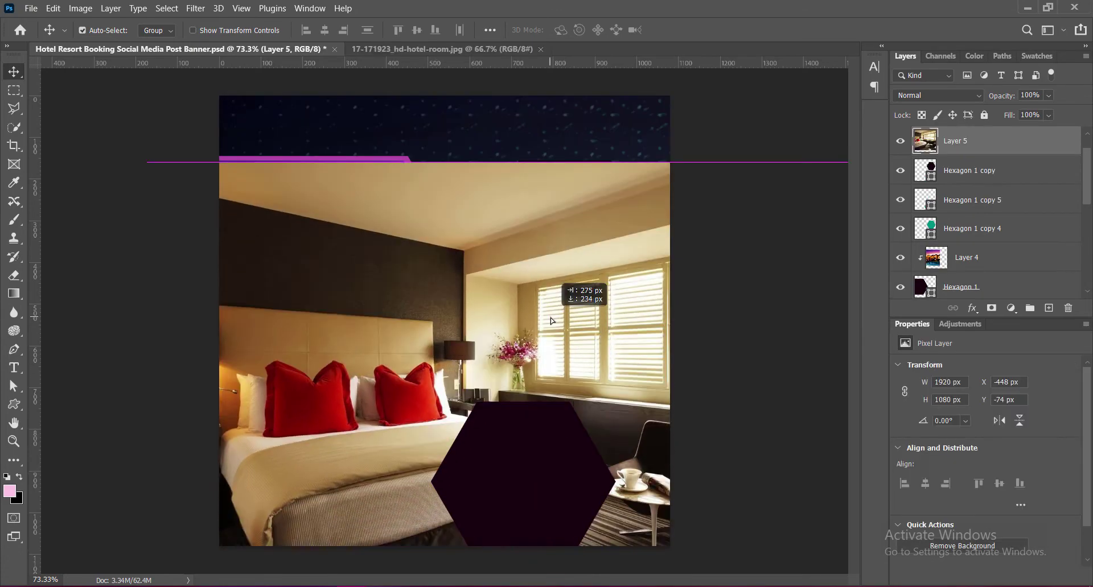
drag(547, 163, 548, 403)
drag(630, 456, 601, 180)
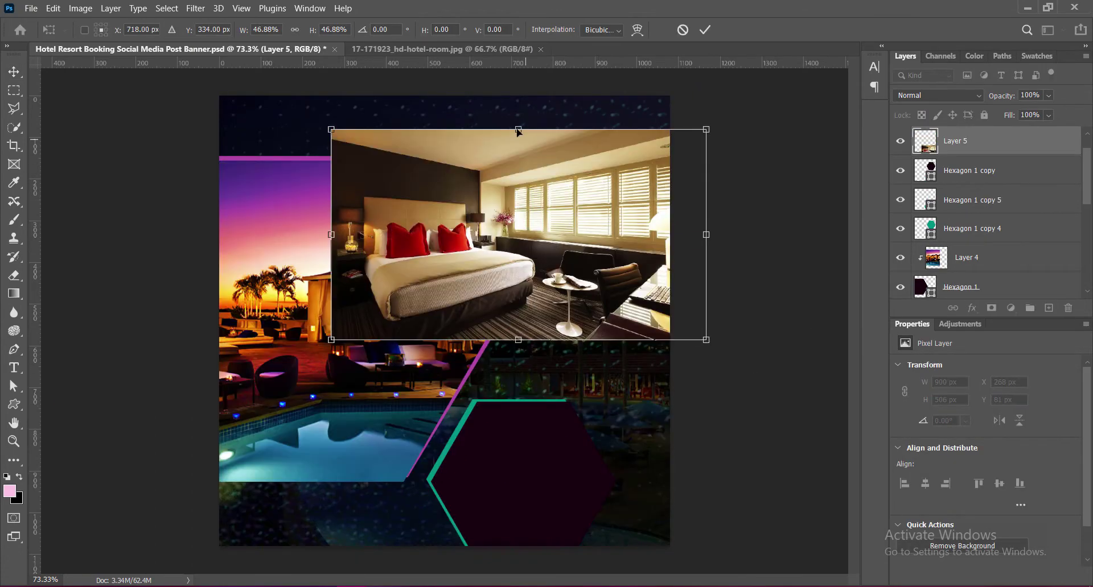
drag(329, 127, 403, 212)
drag(529, 285, 578, 208)
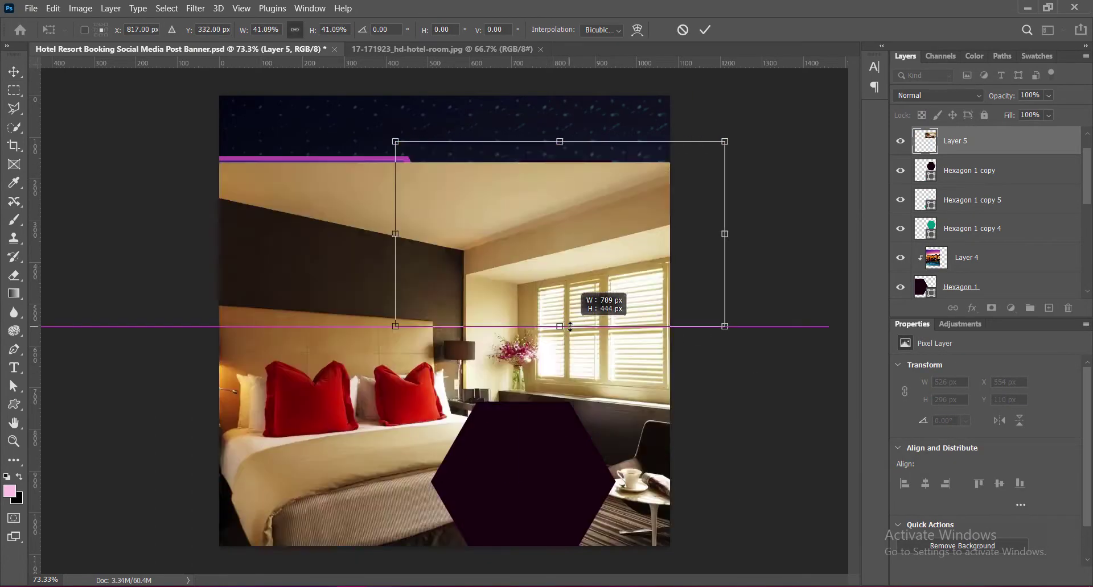
Apply Vibrance and raise the bedroom photo's contrast to 72
click(80, 8)
click(247, 102)
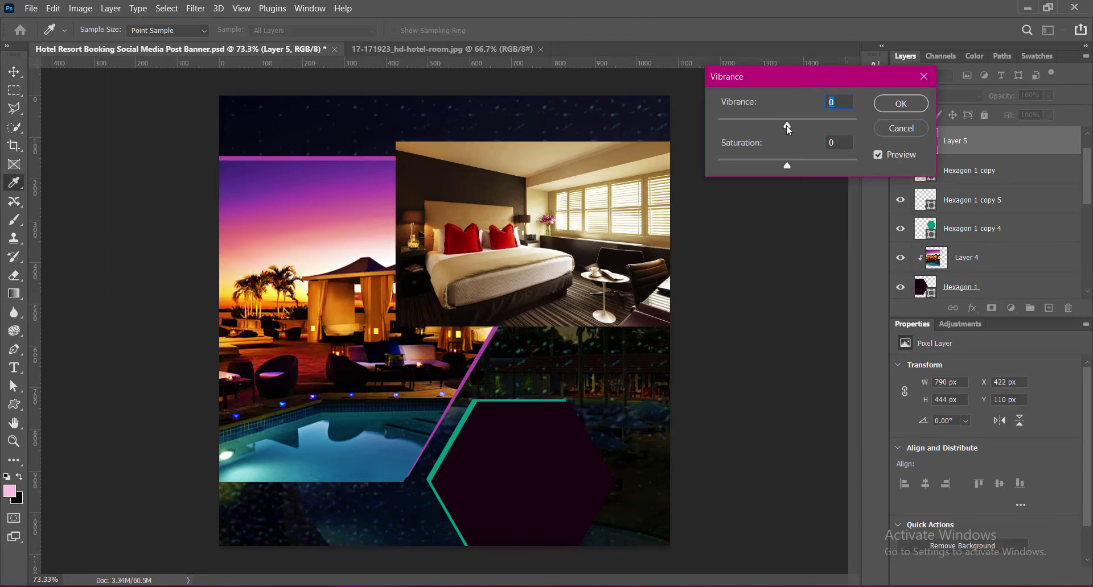
click(901, 103)
click(80, 8)
click(247, 42)
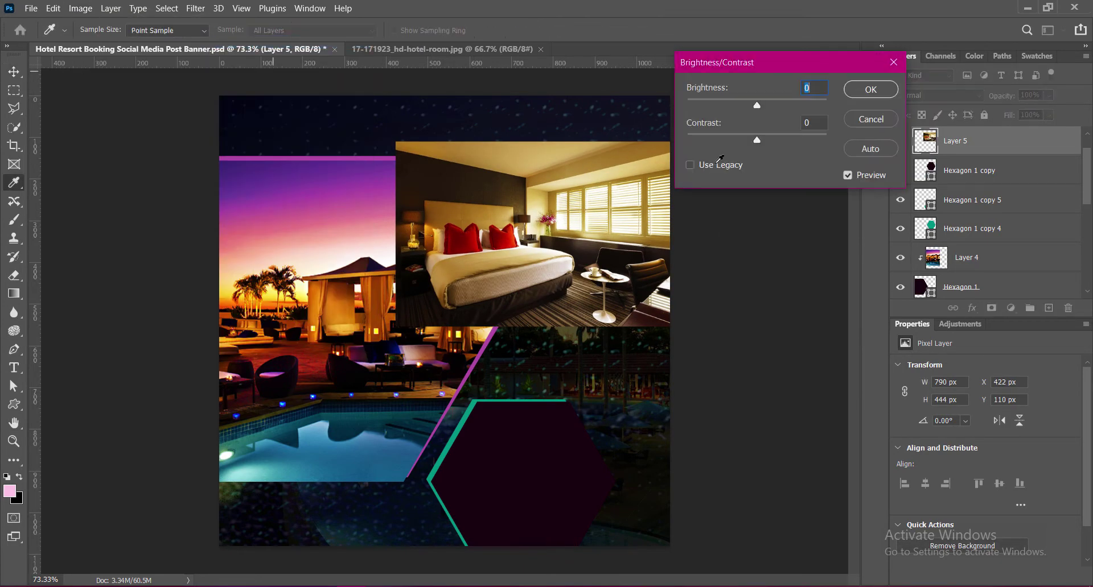
drag(740, 140, 808, 142)
click(811, 123)
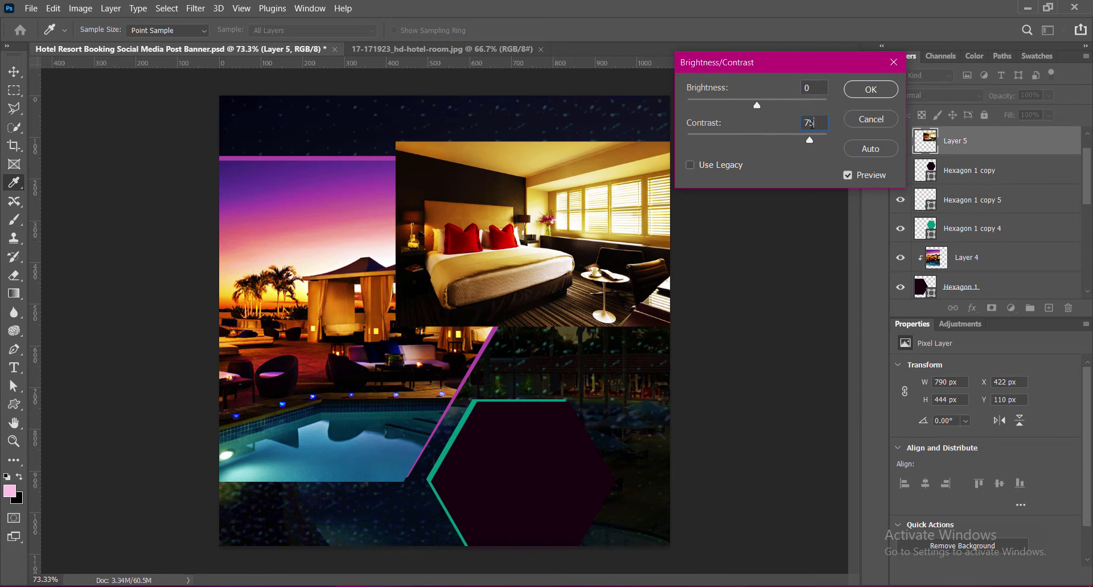
key(Return)
Clip the bedroom photo into the upper-right hexagon, save, and resize it to 702 × 395 px
right_click(967, 143)
click(796, 314)
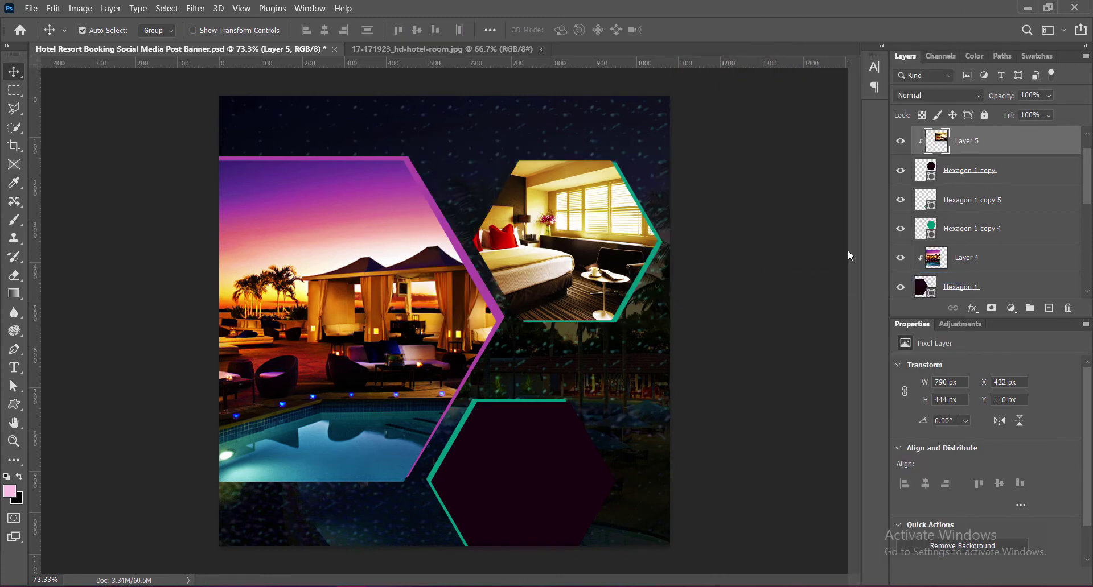
key(ctrl+s)
key(ctrl+t)
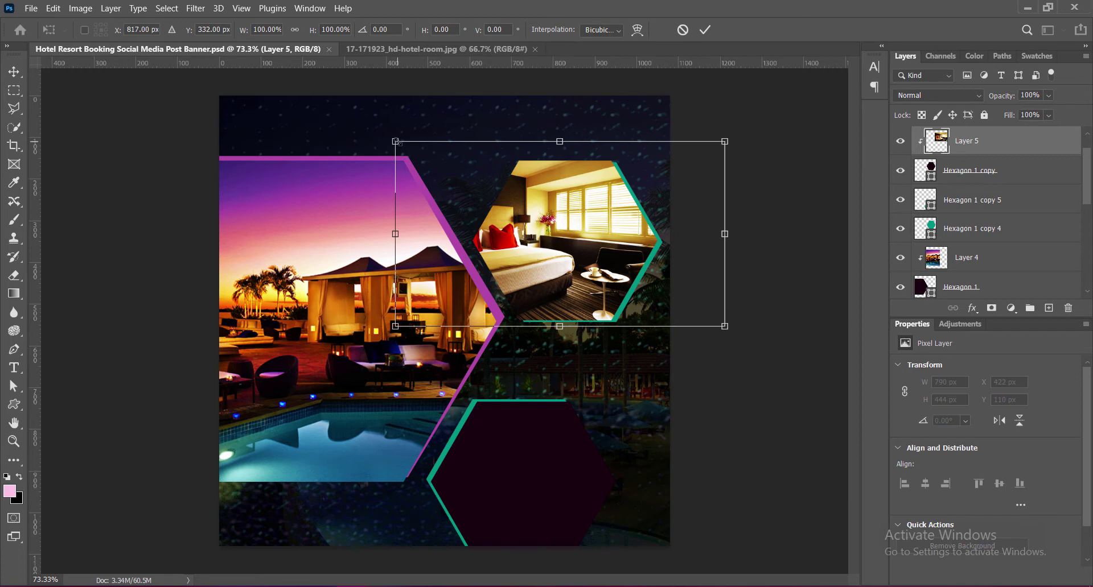
drag(395, 141, 426, 160)
drag(719, 334, 717, 324)
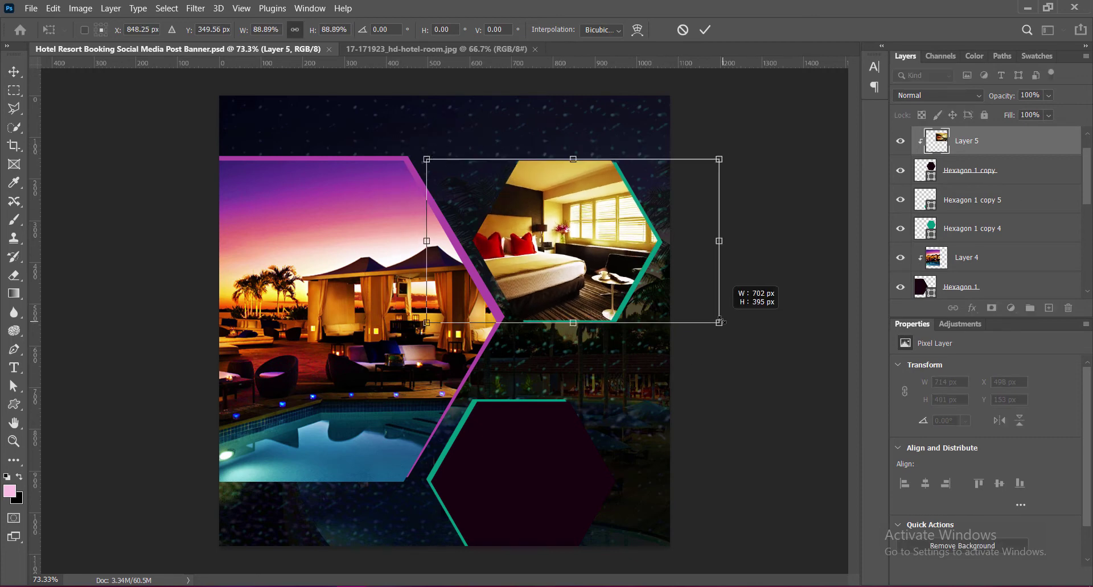
mouse_move(557, 268)
mouse_down()
mouse_move(590, 268)
mouse_move(556, 268)
mouse_up()
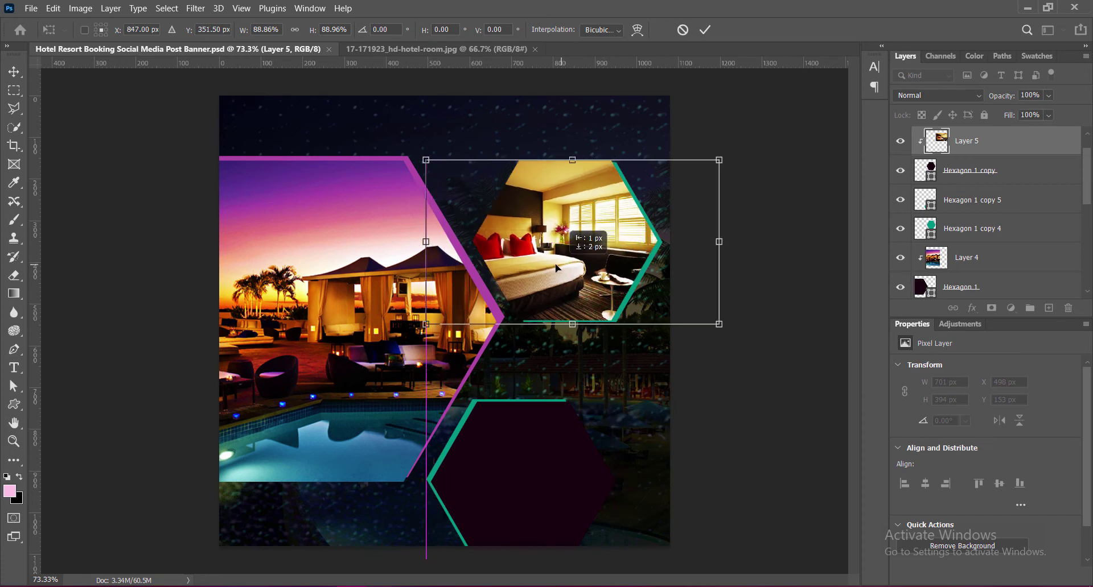
key(Return)
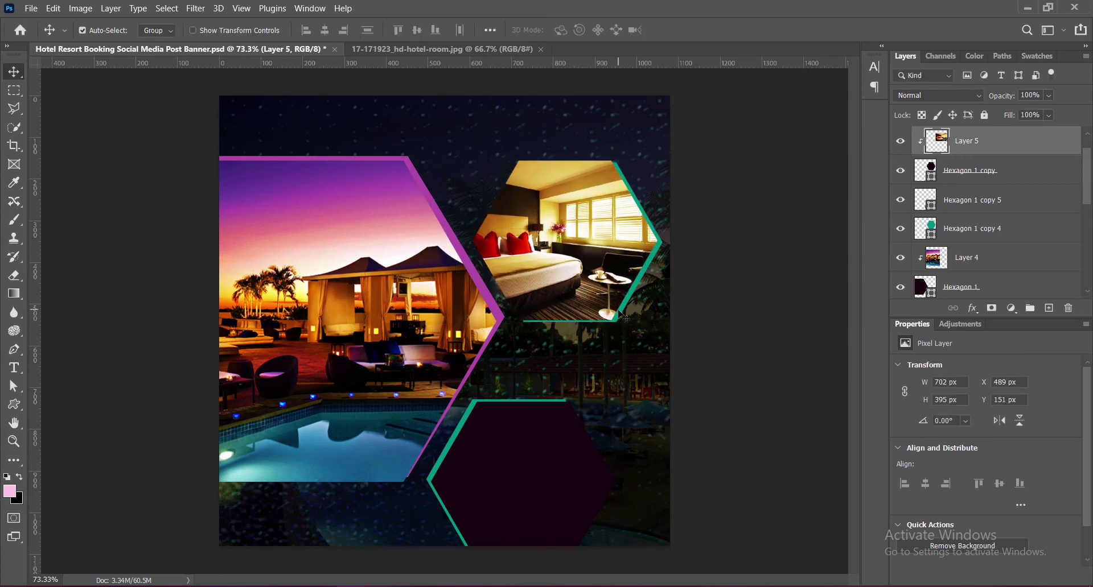
Recolour Hexagon 1 copy 4's outline with a saturated gold sampled from the bedroom photo
click(956, 228)
double_click(927, 228)
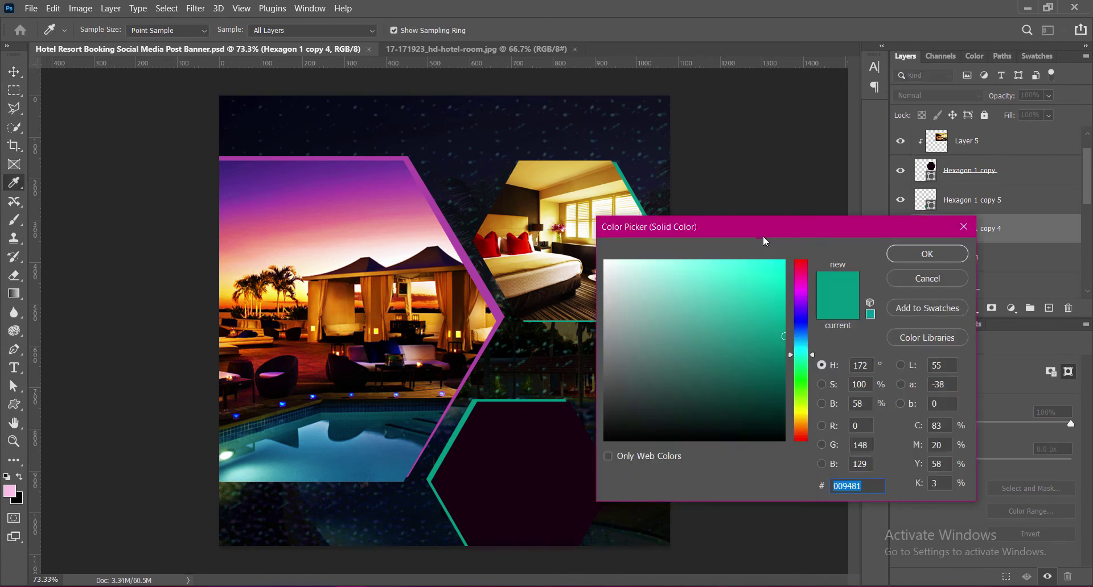
drag(763, 237, 879, 185)
click(525, 244)
click(572, 182)
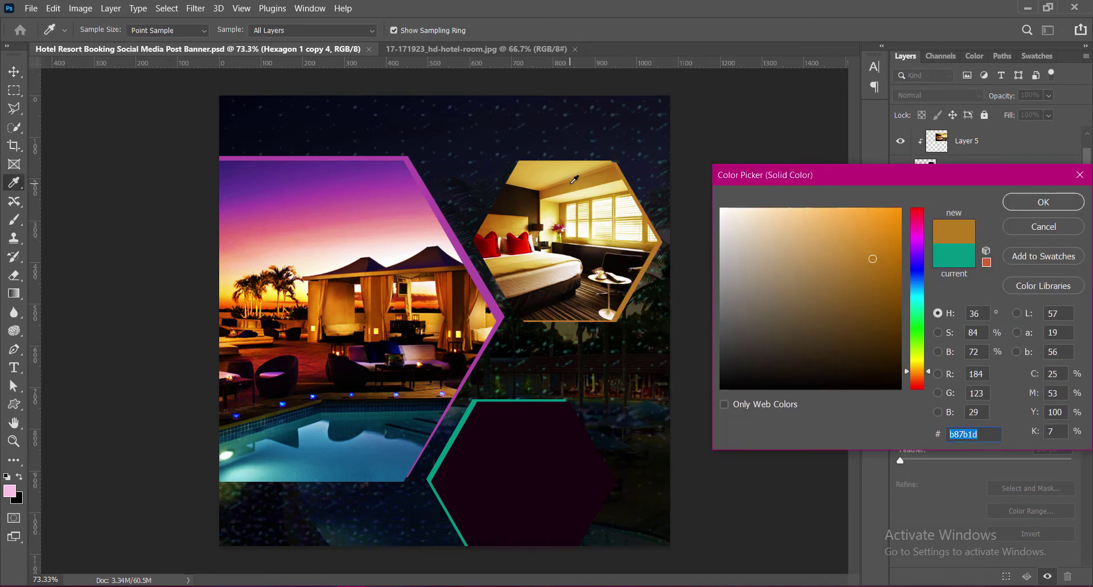
click(631, 244)
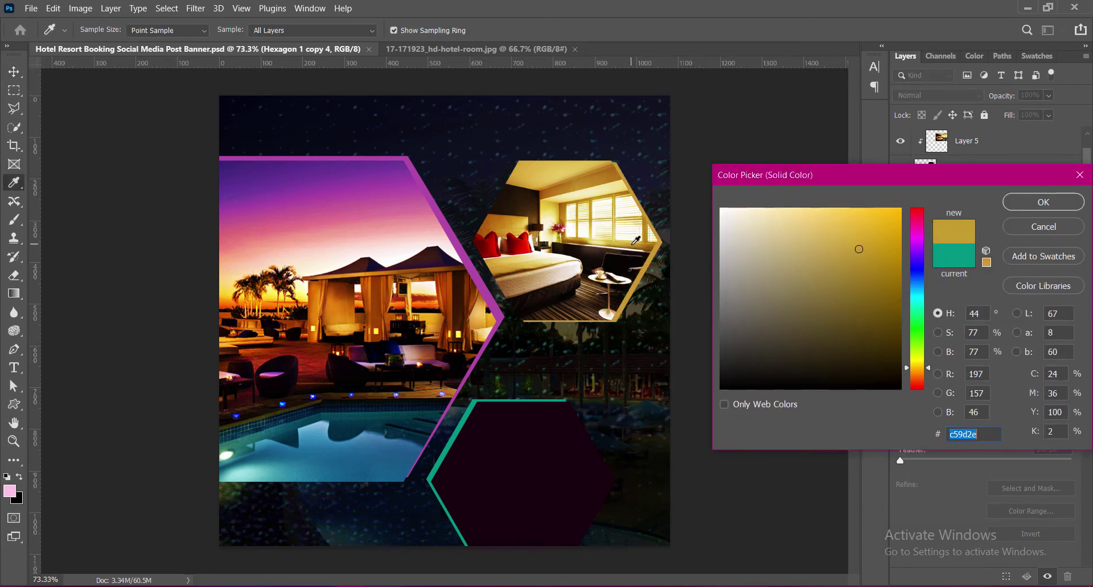
click(579, 182)
click(901, 256)
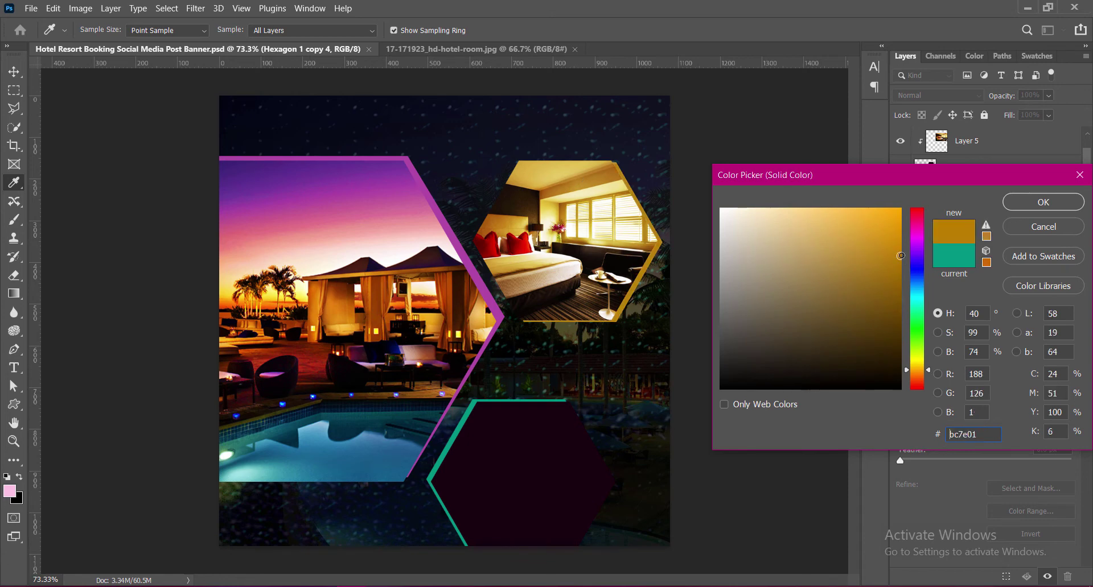
drag(901, 255, 897, 244)
click(1027, 203)
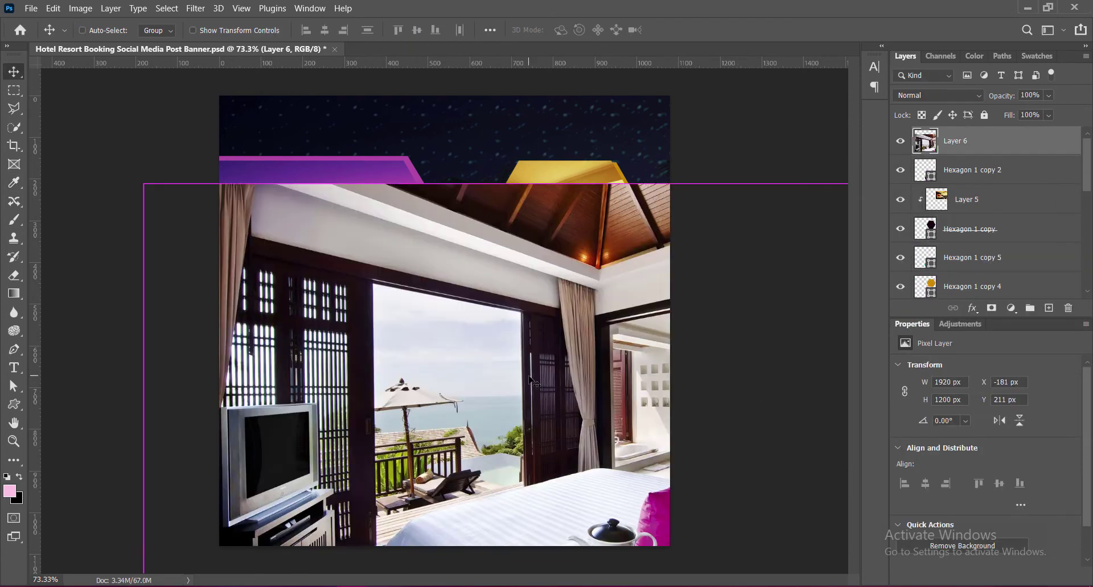
Position the suite photo at bottom right and boost its vibrance to +100
mouse_move(541, 189)
mouse_down()
mouse_move(528, 342)
mouse_move(502, 268)
mouse_up()
drag(501, 398, 512, 507)
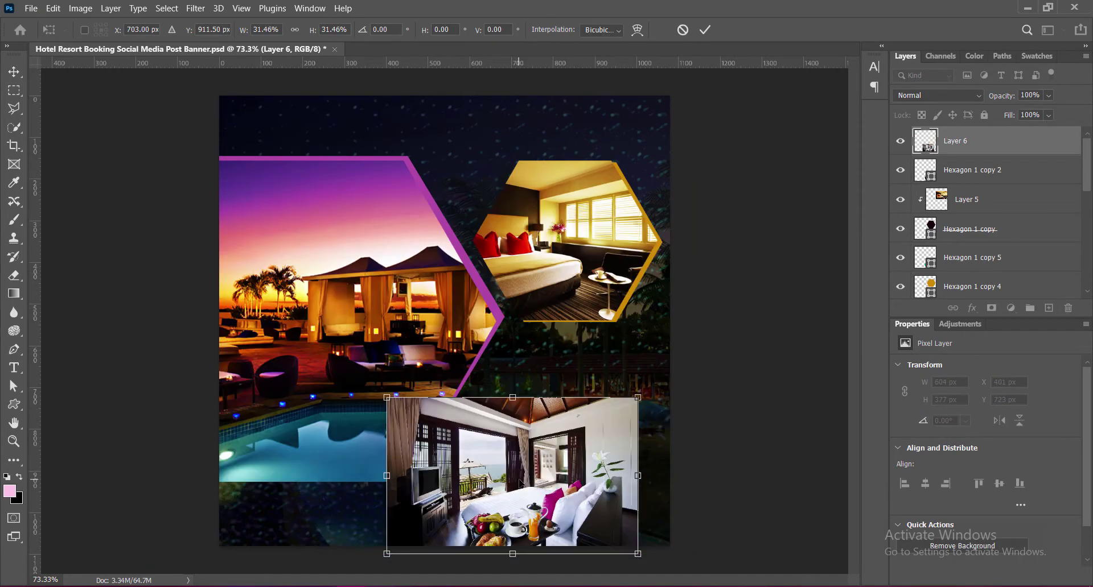
key(Return)
click(80, 8)
click(256, 102)
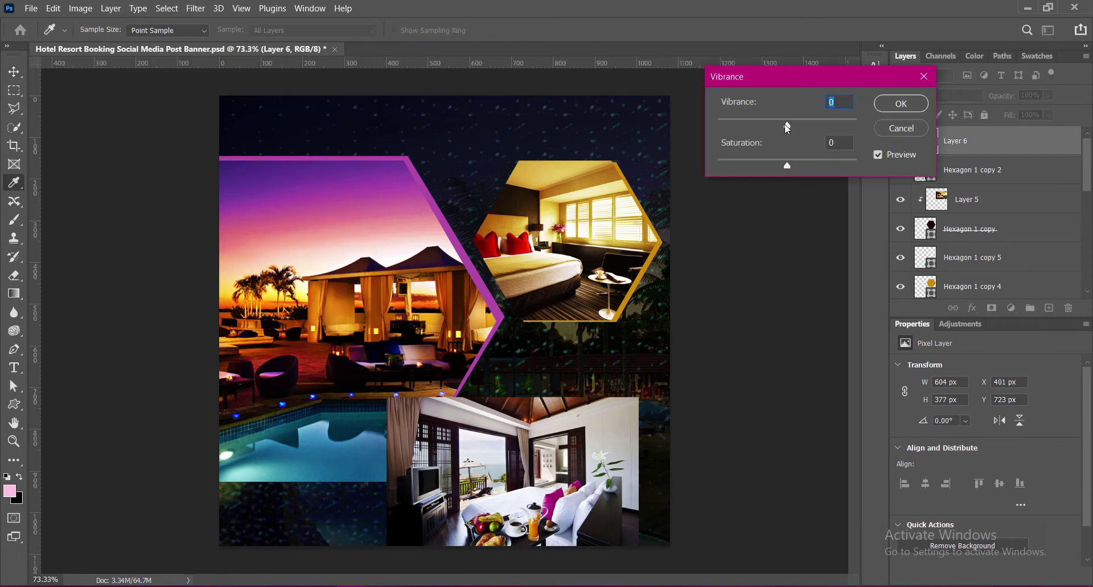
drag(787, 125, 857, 125)
click(901, 128)
Increase the suite photo's contrast with Brightness/Contrast
click(81, 8)
click(413, 39)
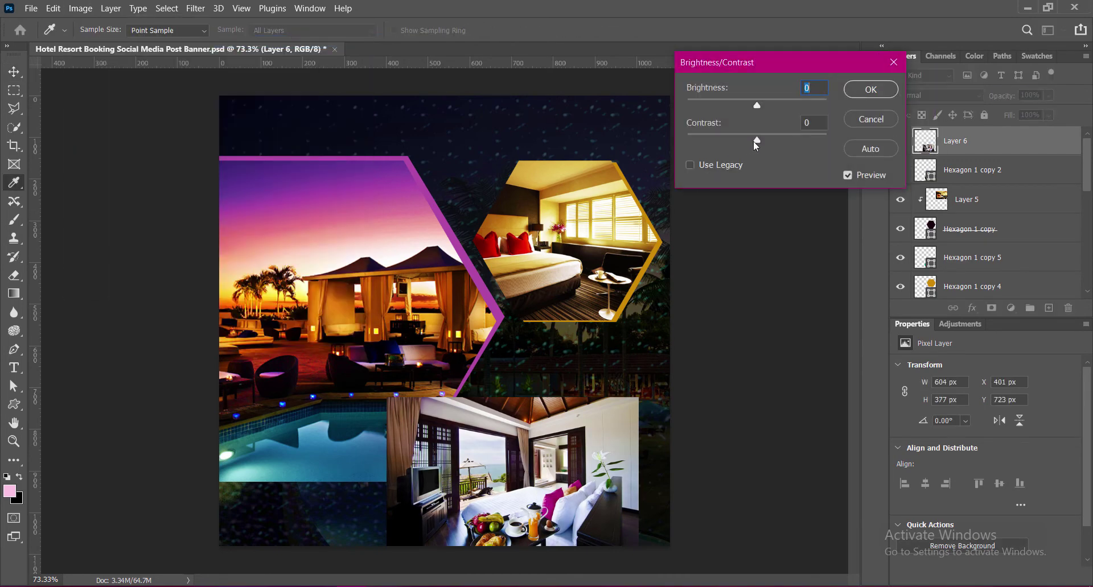
drag(756, 139, 812, 140)
click(871, 90)
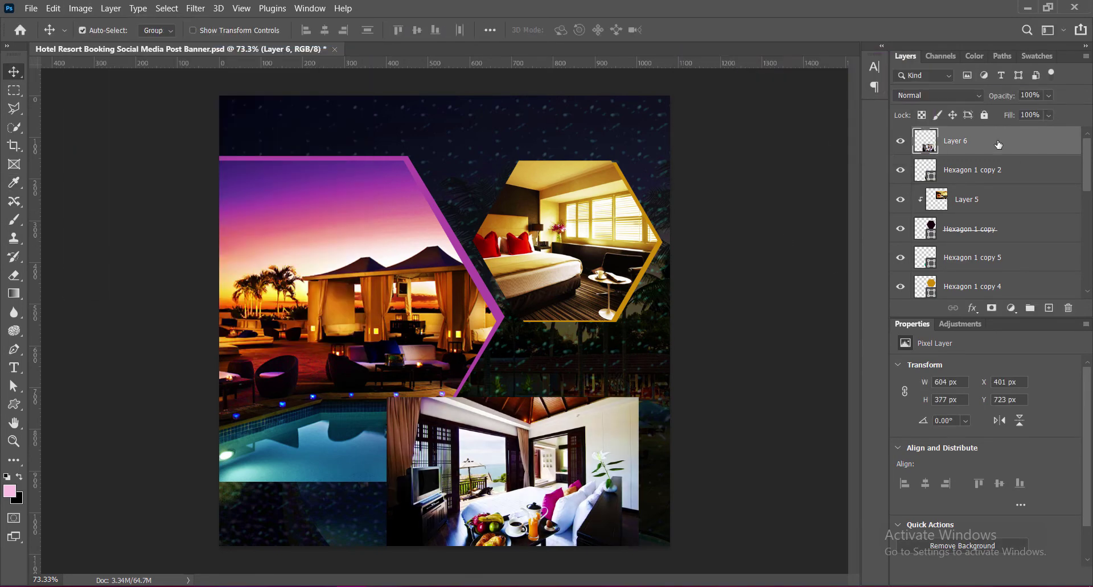
Clip the suite photo into the bottom hexagon and scale it to about 96%
right_click(979, 158)
click(842, 281)
key(ctrl+t)
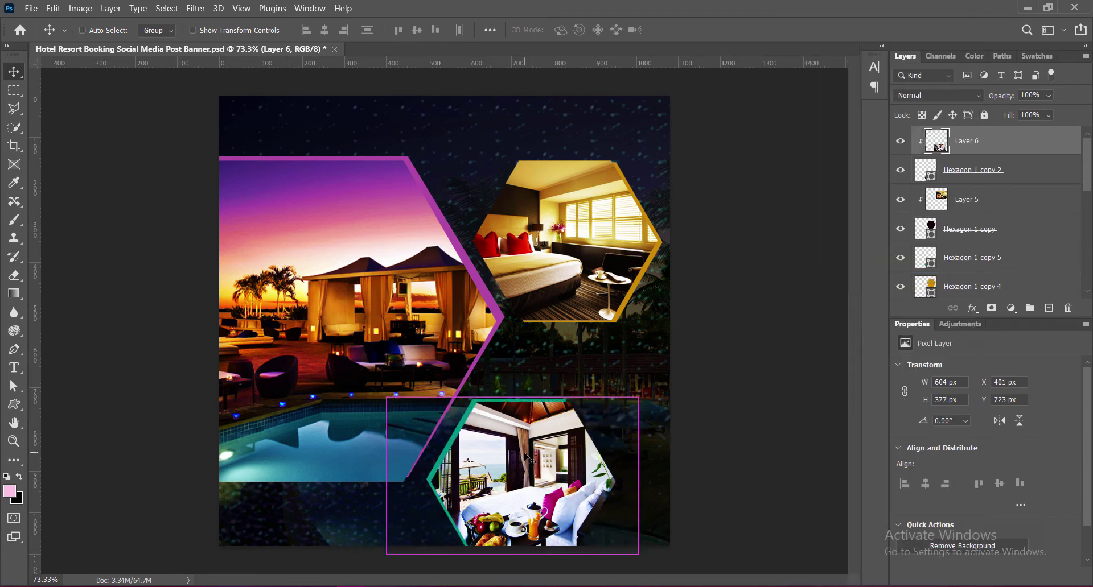
drag(387, 397, 388, 399)
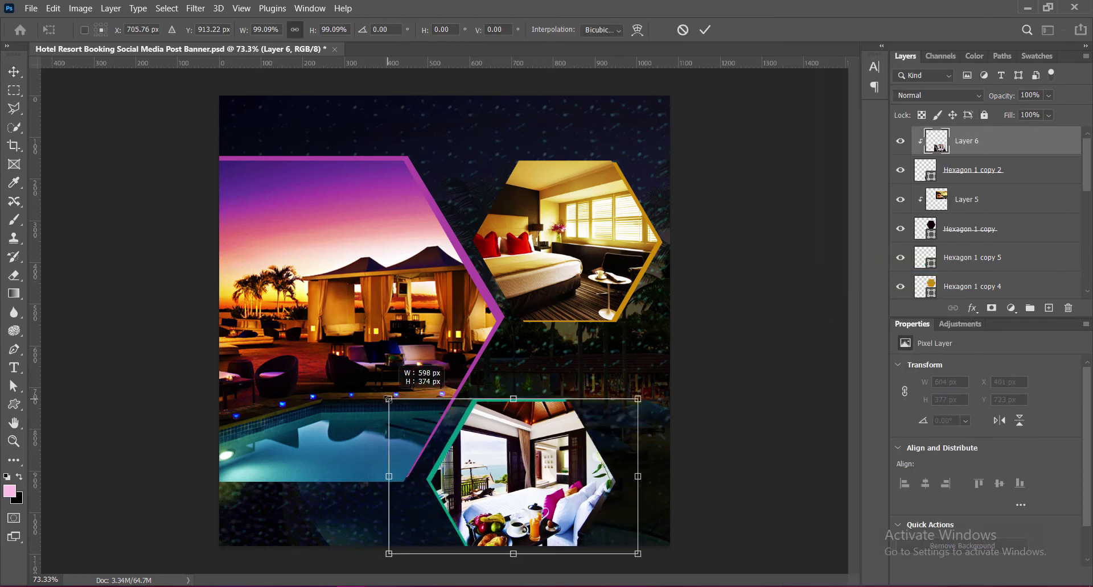
drag(637, 553, 632, 548)
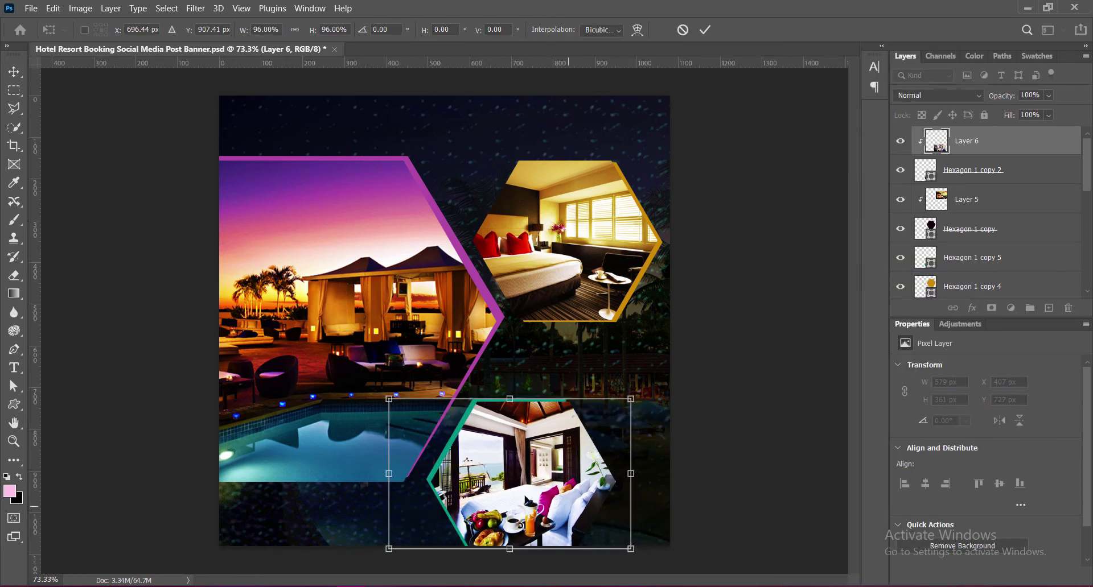
key(Return)
click(458, 448)
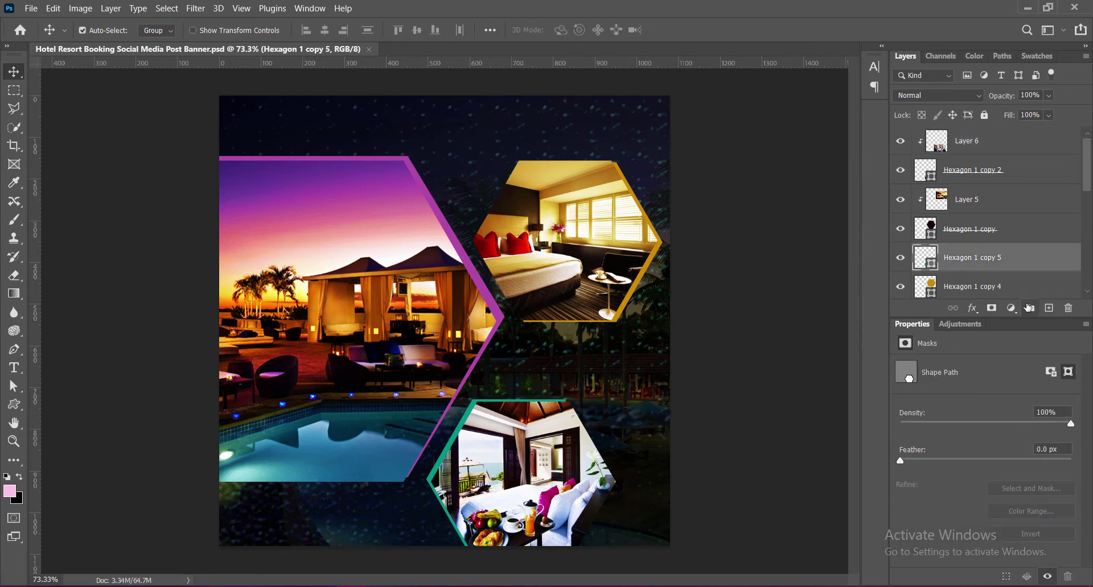
Sample browns from the suite photo, settling on tan #c78245 for the bottom outline
double_click(926, 259)
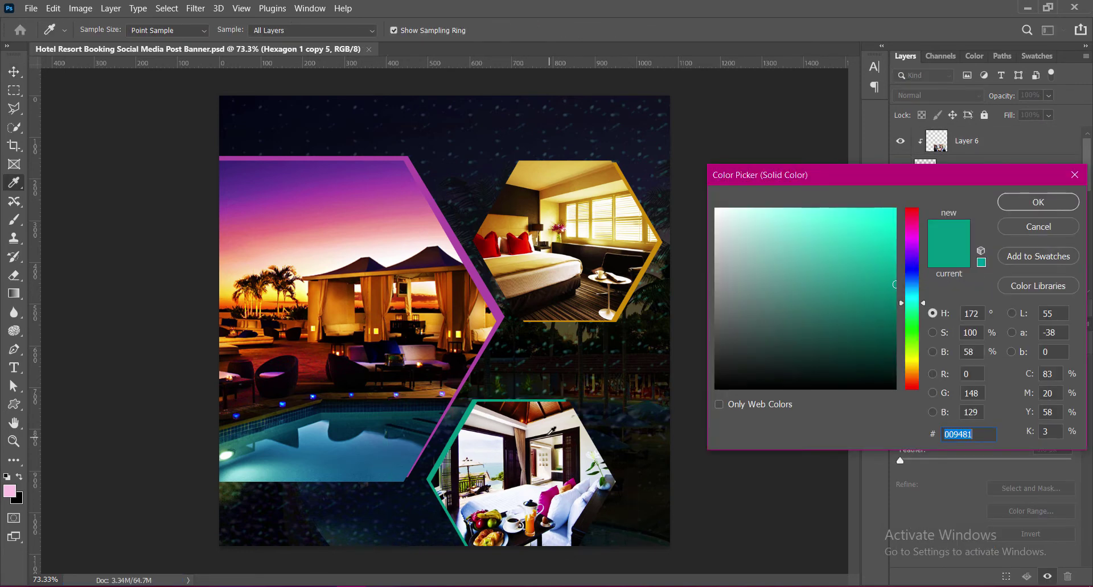
click(536, 410)
click(502, 417)
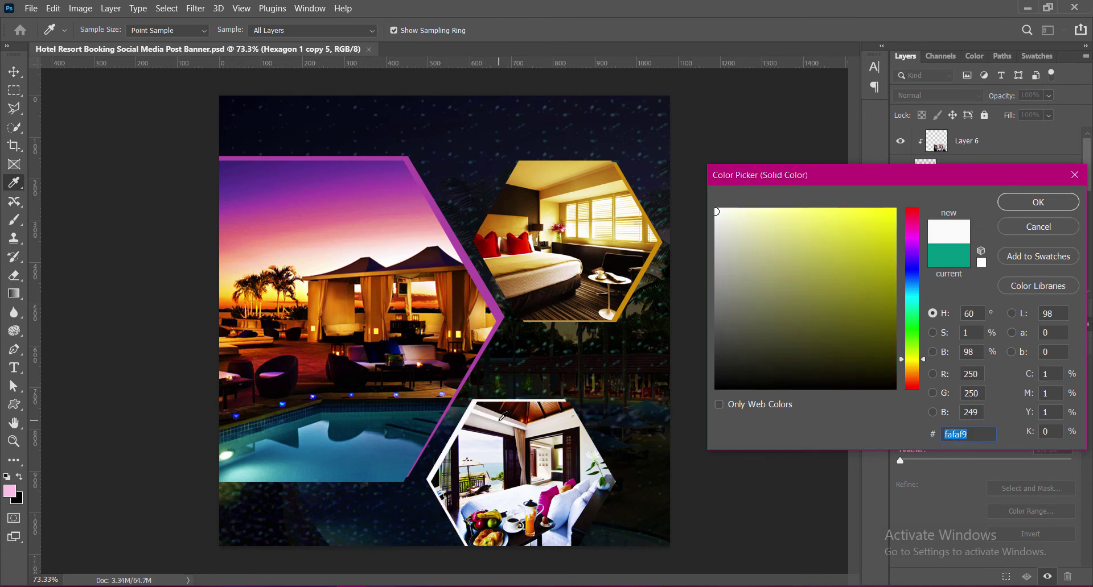
click(499, 415)
click(522, 419)
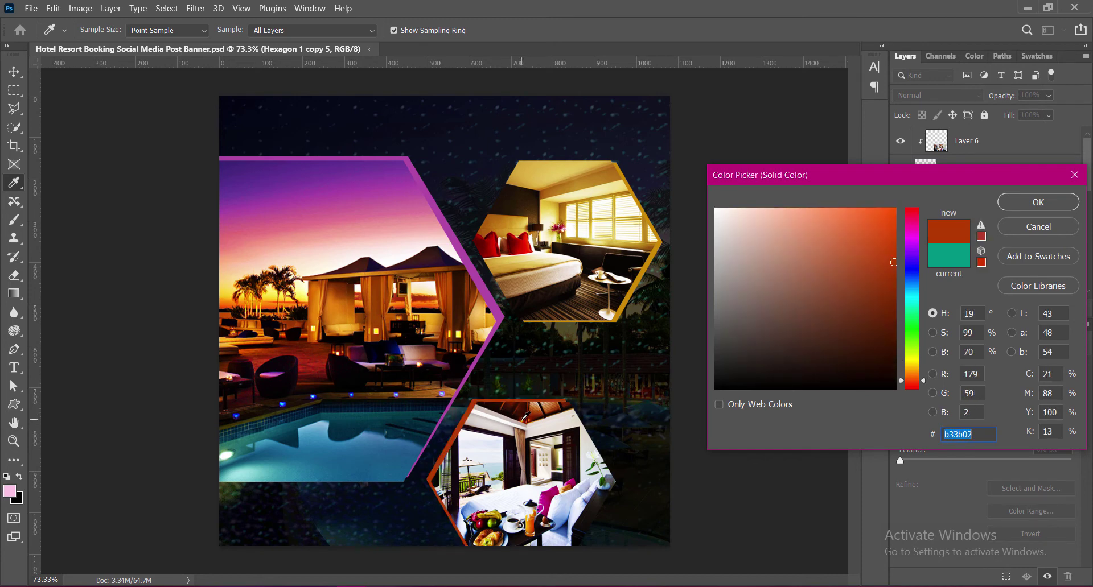
drag(536, 418, 538, 400)
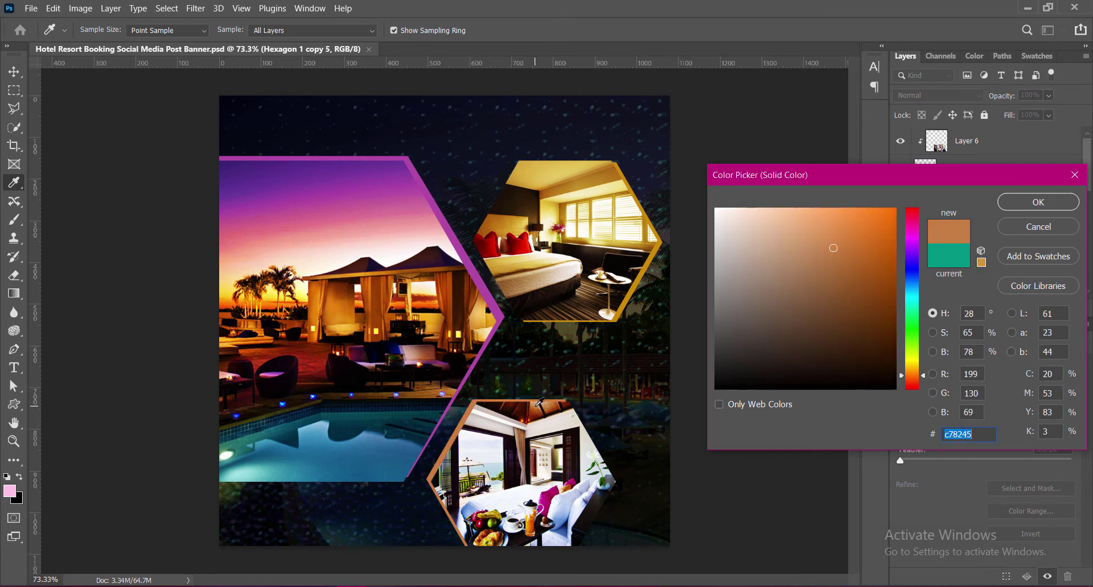
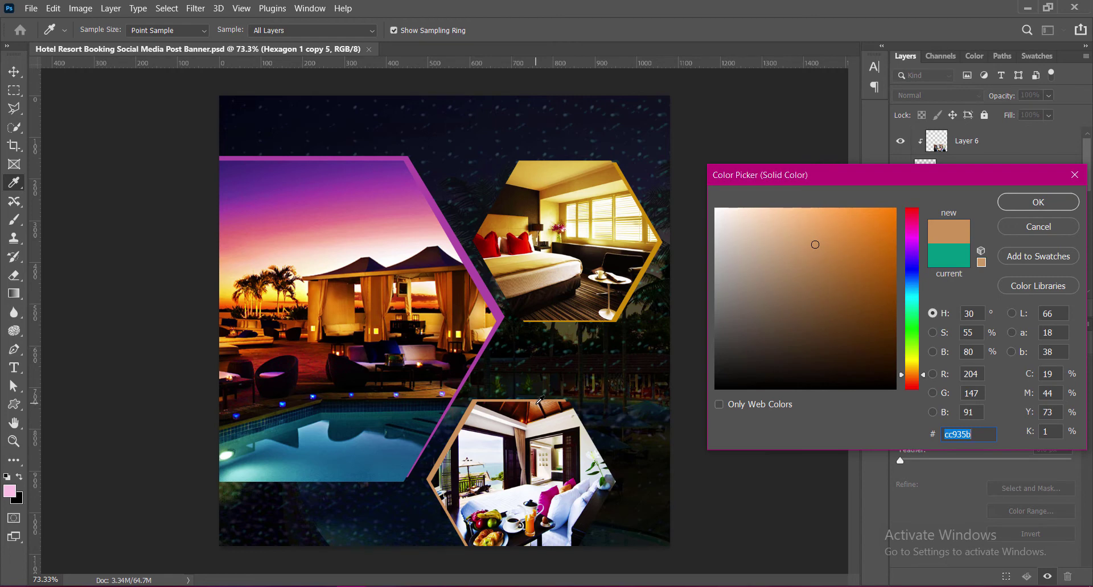
Set the bottom hexagon's border to the darker tan c6884f and save
drag(539, 400, 538, 402)
click(1038, 202)
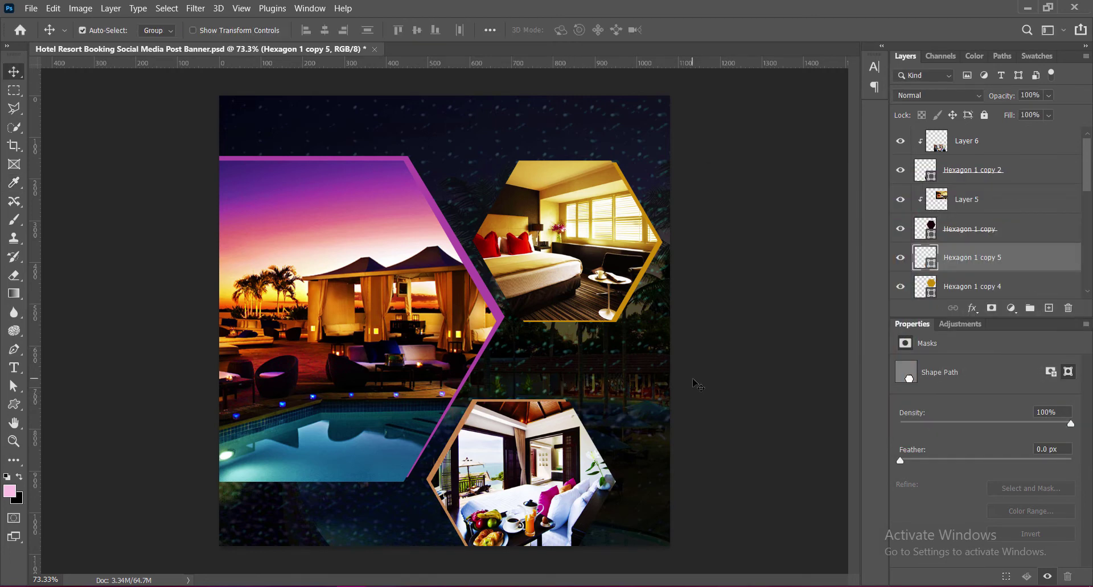
key(ctrl+s)
Open Hexagon 1's layer style and enable a Drop Shadow effect
click(444, 324)
drag(1087, 173, 1087, 206)
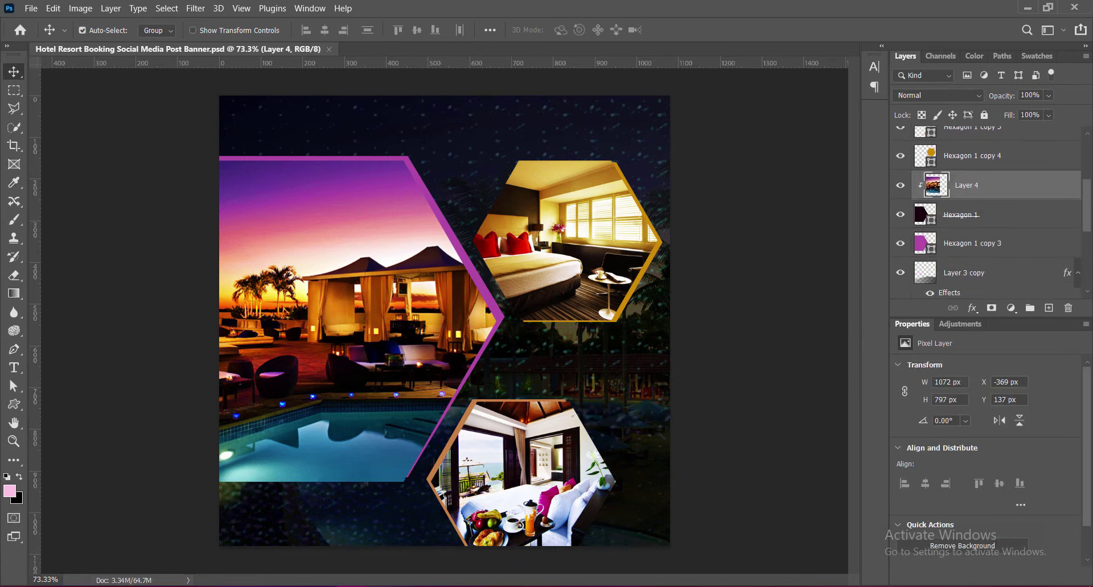
double_click(1019, 215)
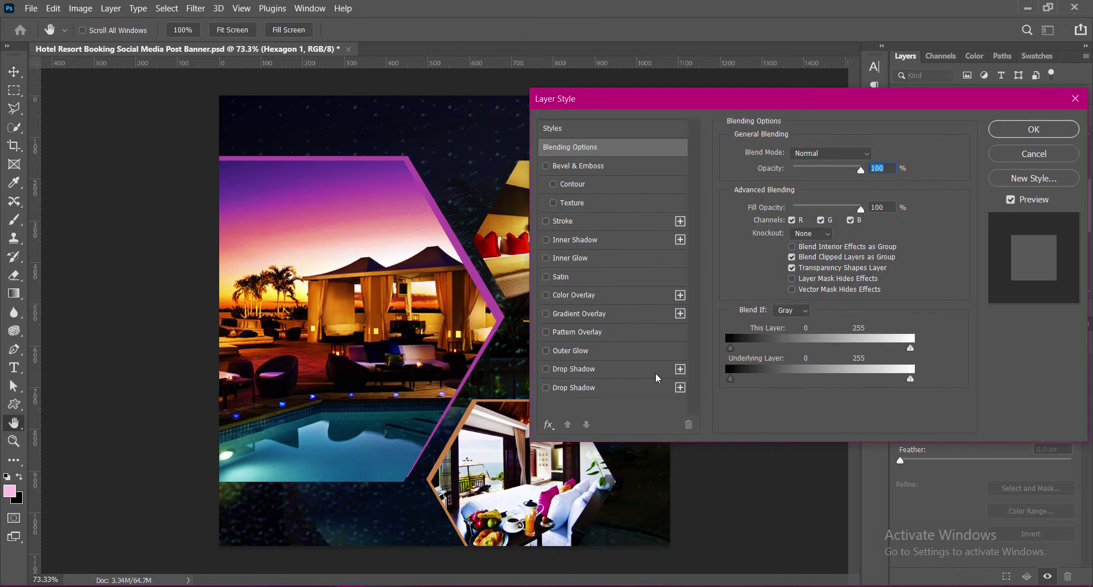
click(546, 369)
click(546, 369)
click(546, 388)
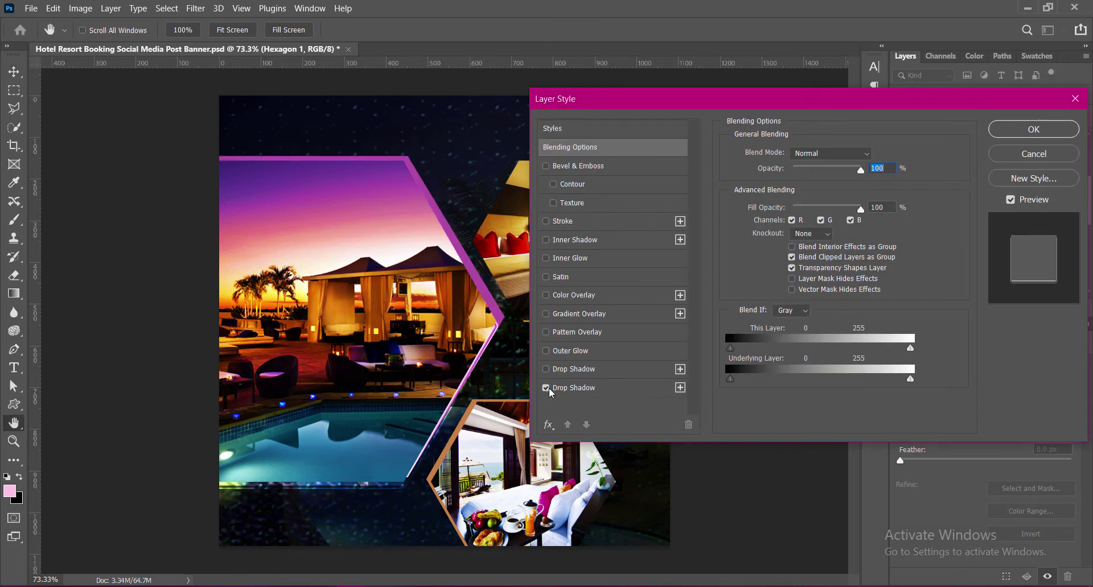
click(546, 387)
click(546, 369)
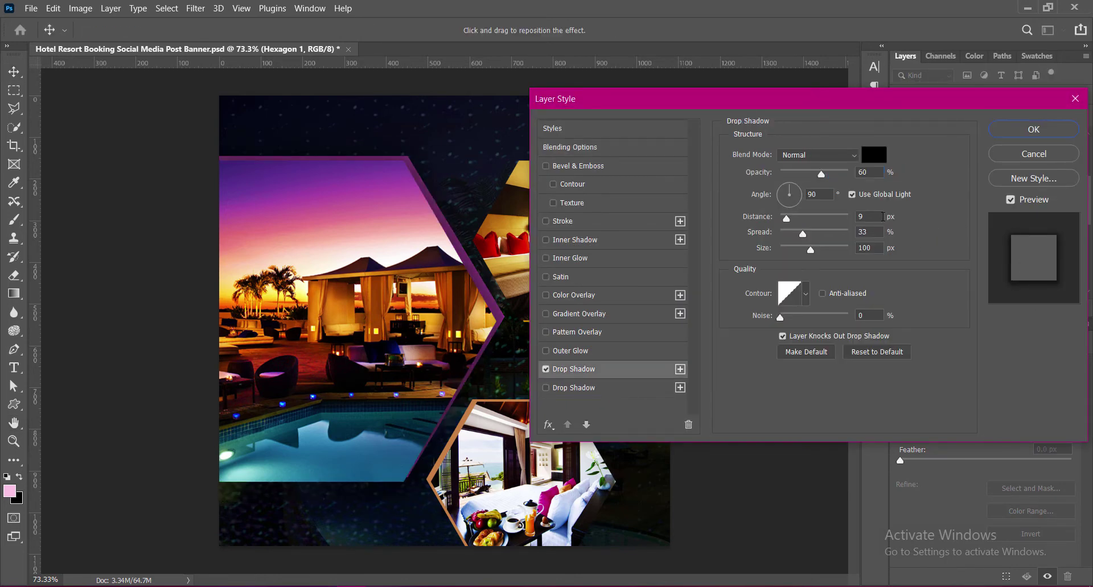
Set the drop shadow to distance 0 px, size 33 px, spread 21% and apply it
drag(814, 248, 793, 251)
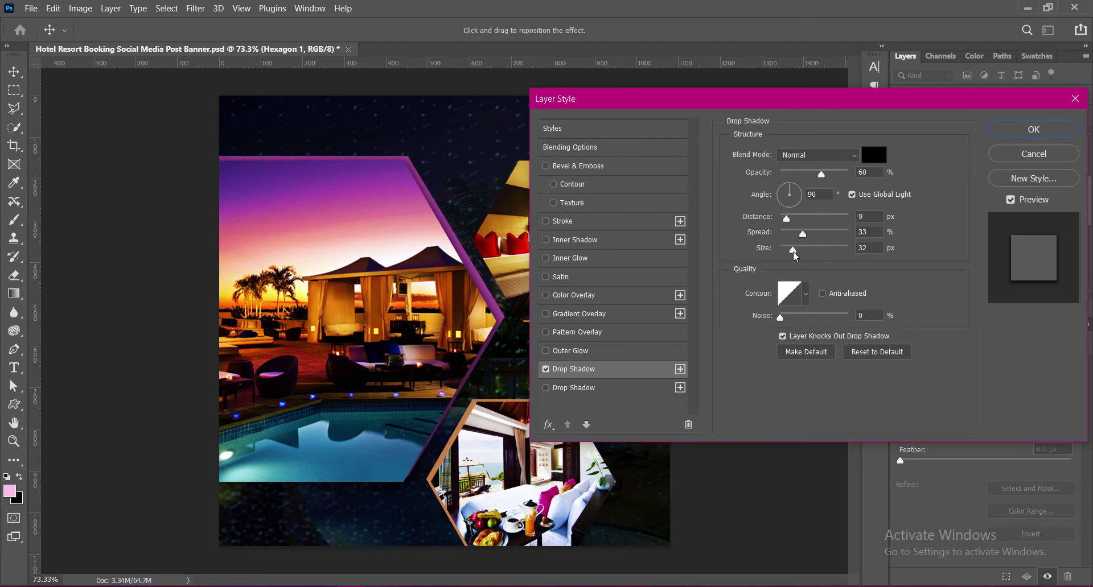
drag(786, 219, 750, 217)
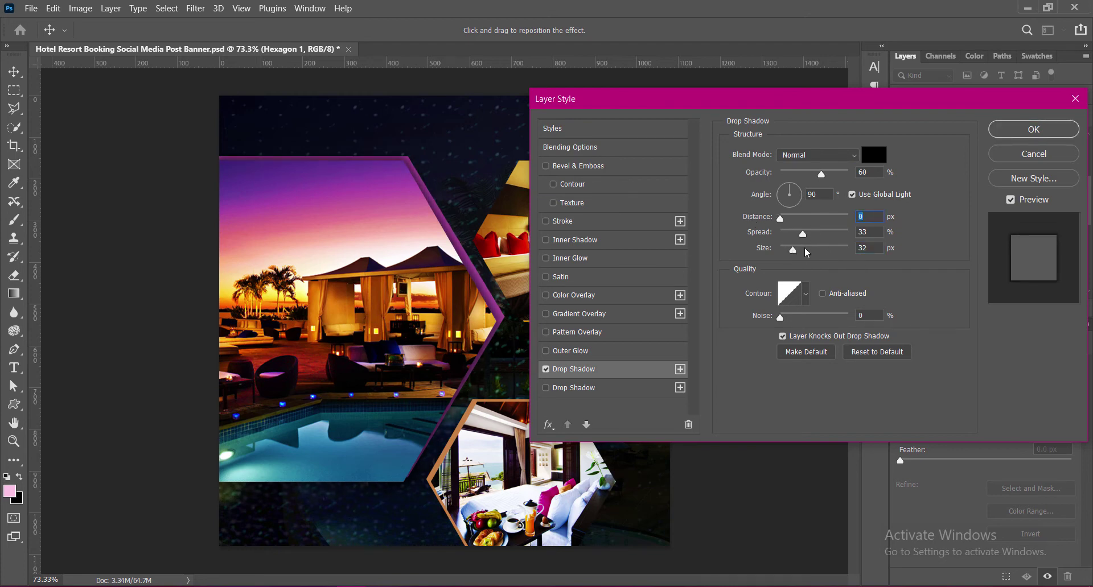
text(21)
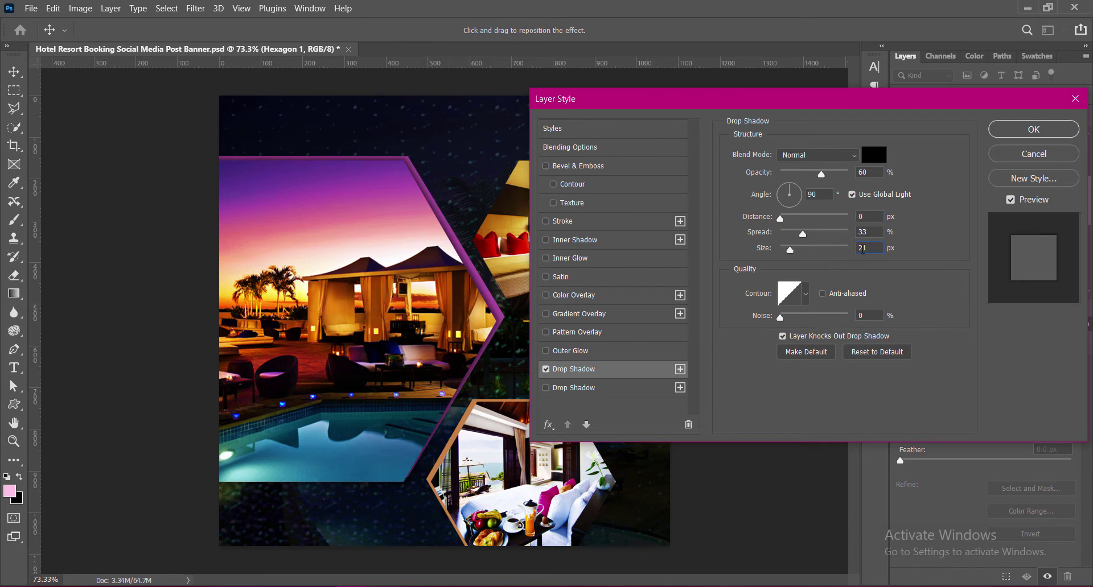
double_click(861, 249)
text(33)
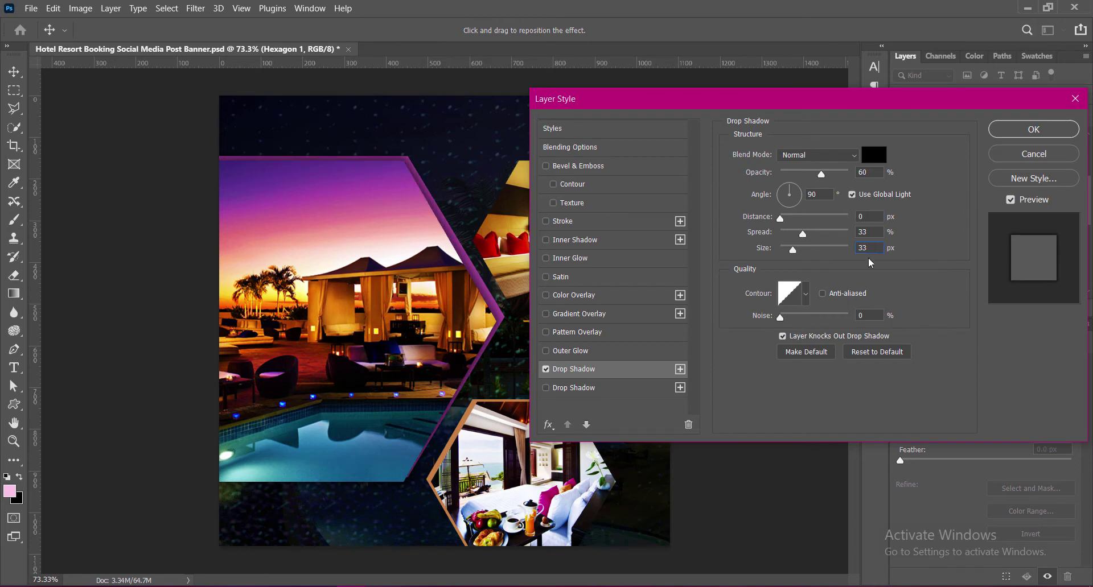
double_click(862, 232)
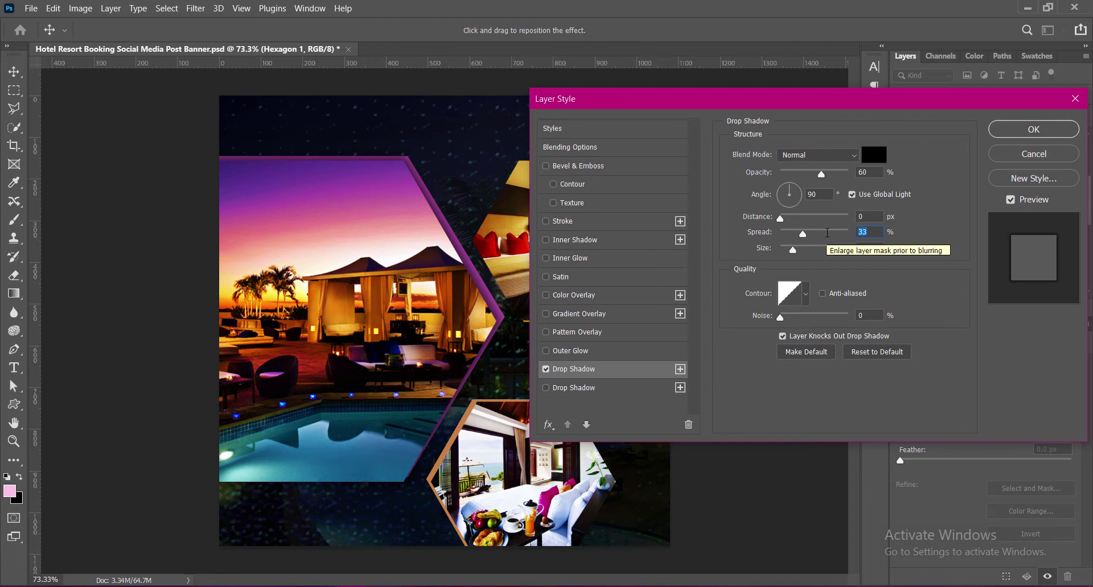
text(21)
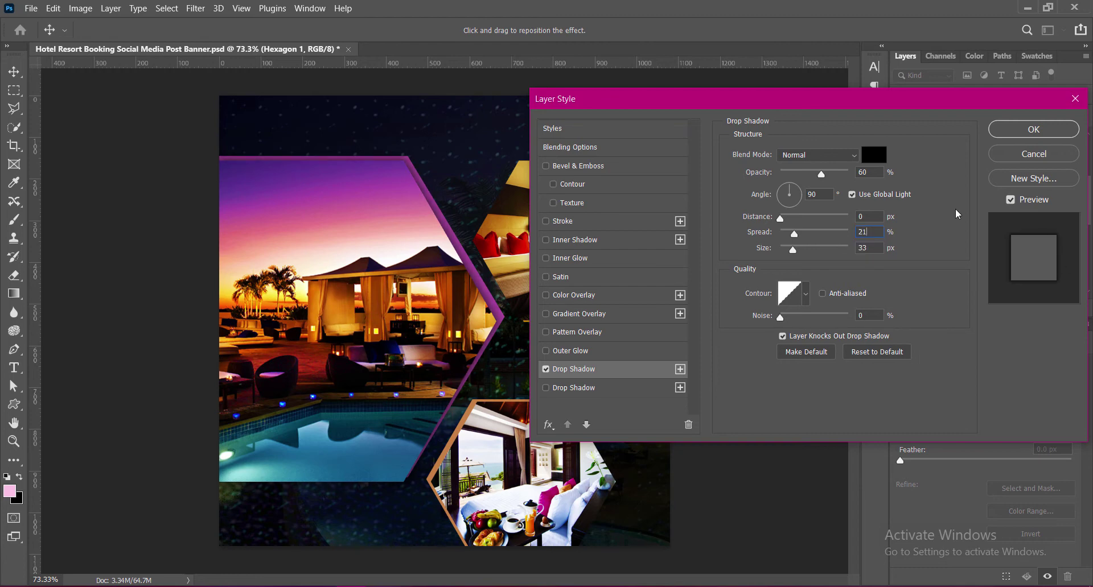
click(1023, 130)
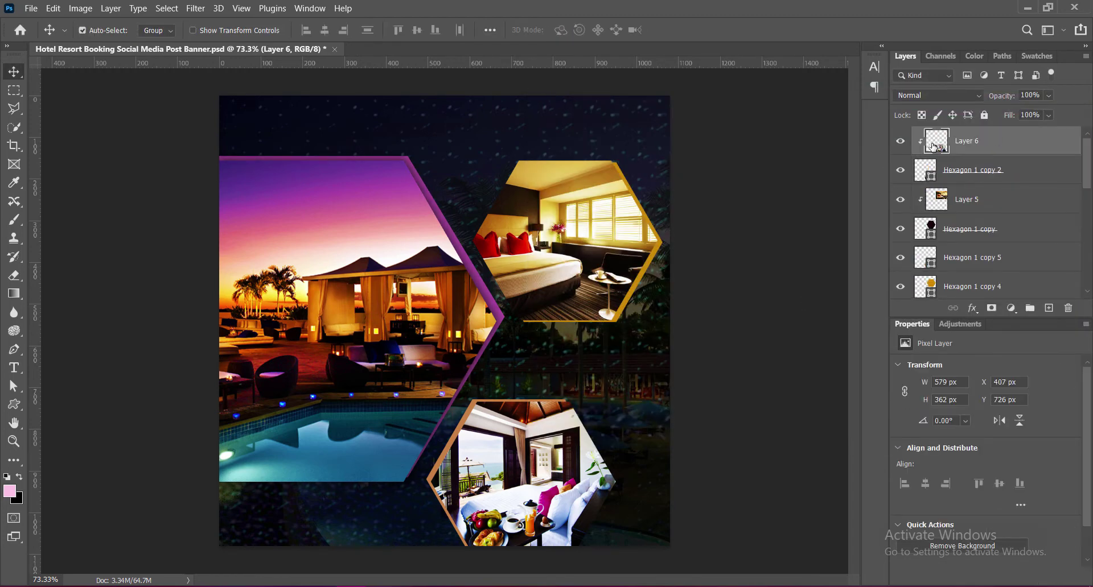
Apply the drop shadow to Hexagon 1 copy 2 and Hexagon 1 copy
click(924, 169)
click(569, 367)
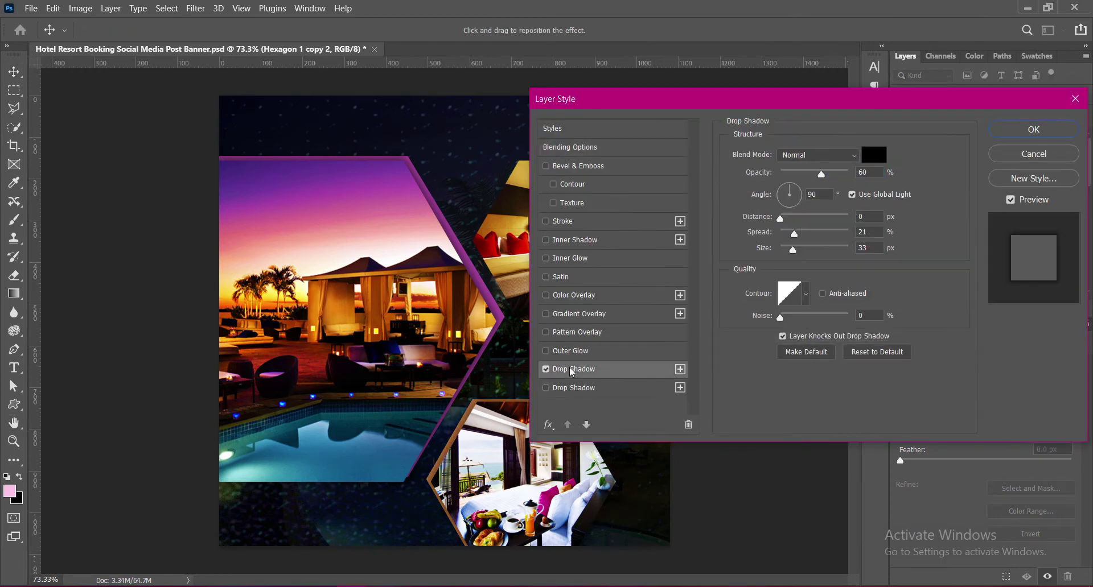
click(1026, 134)
double_click(1018, 255)
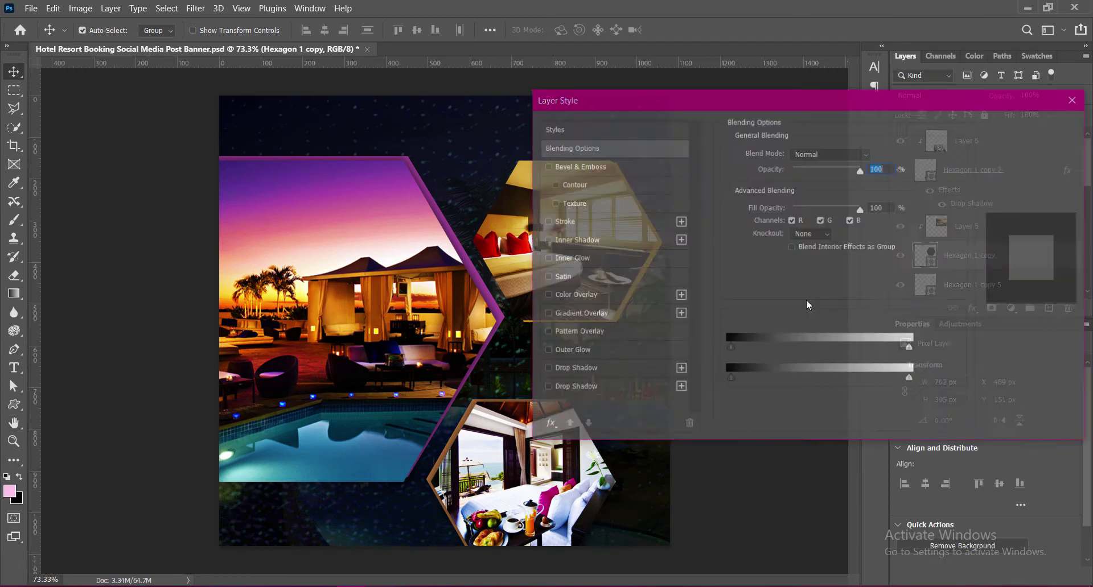
click(546, 370)
click(1000, 129)
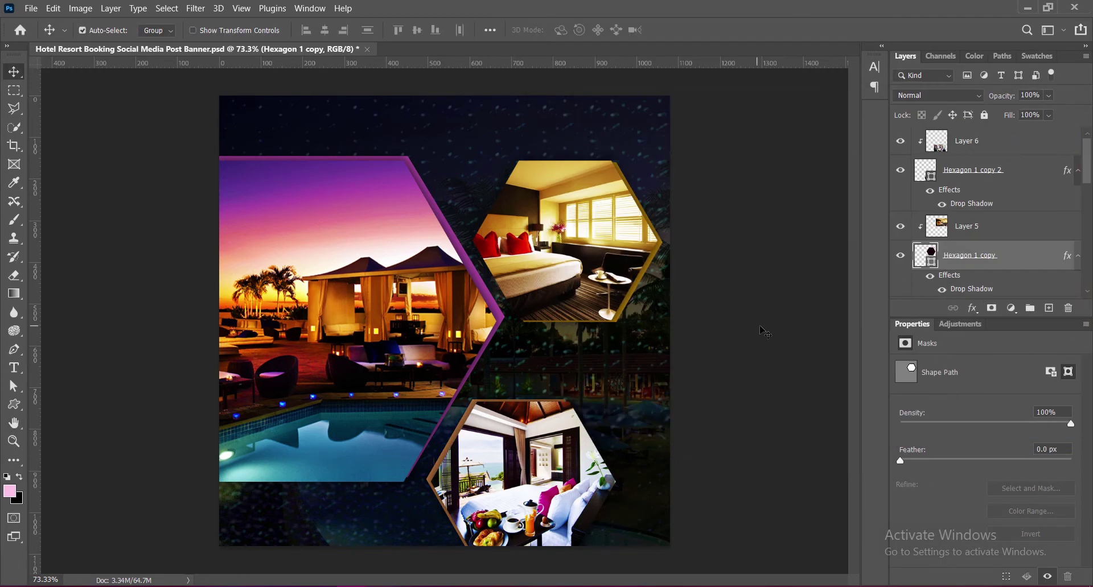
Nudge the purple hexagon border slightly right and up
click(450, 231)
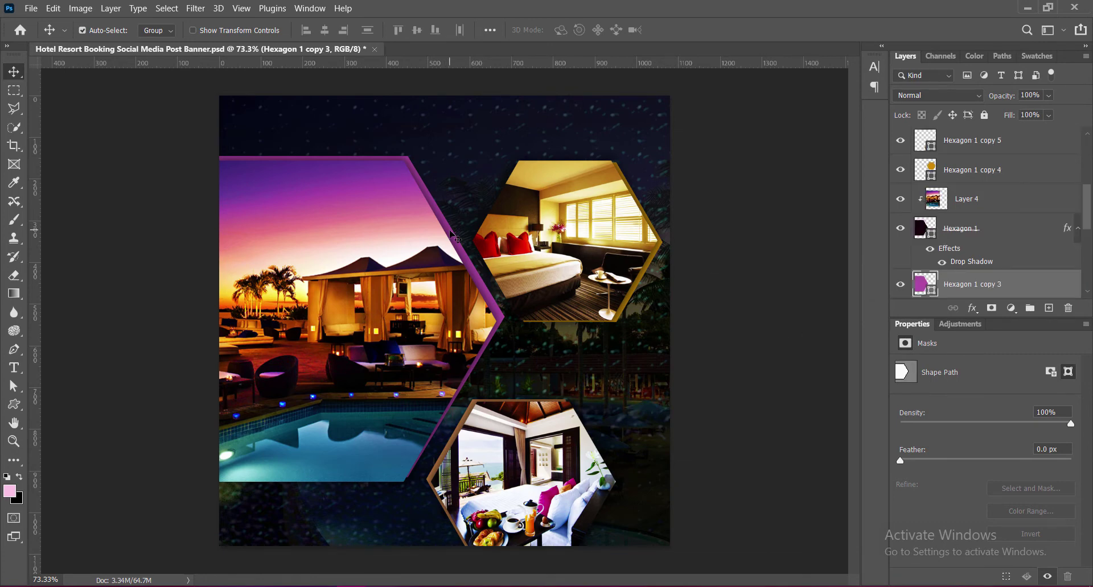
key(Right)
key(Right)
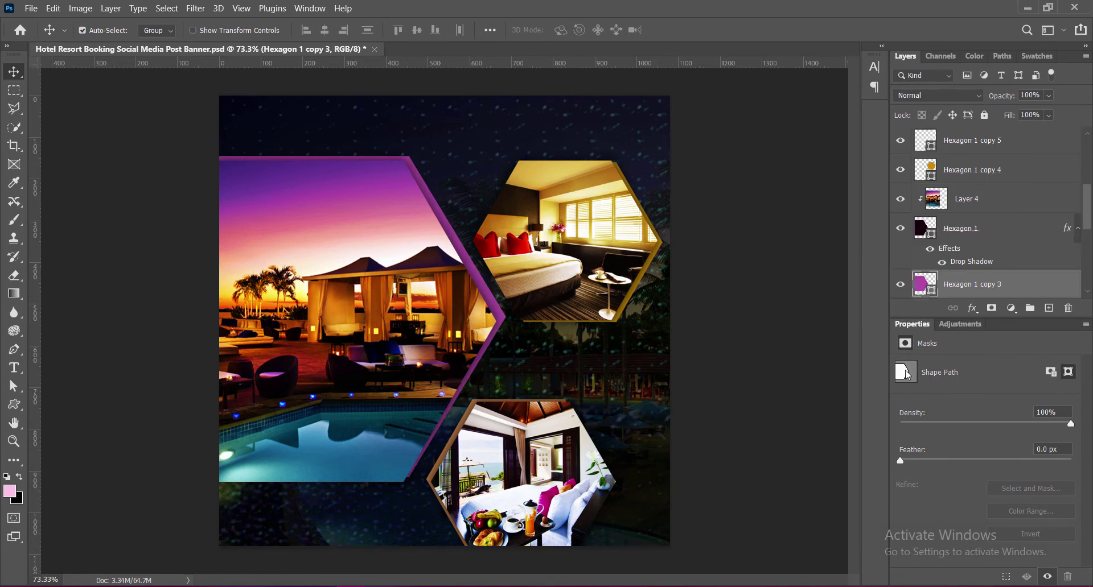
key(Right)
key(Up)
key(Up)
key(Up)
key(Left)
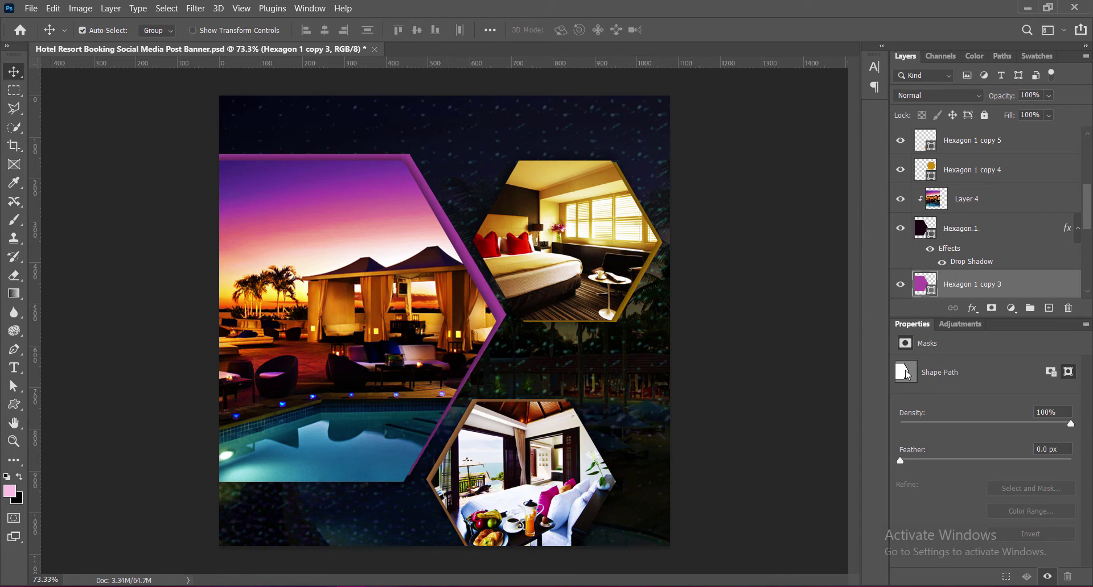
Nudge the gold border down and the brown border left, then select background Layer 2
click(652, 278)
key(Down)
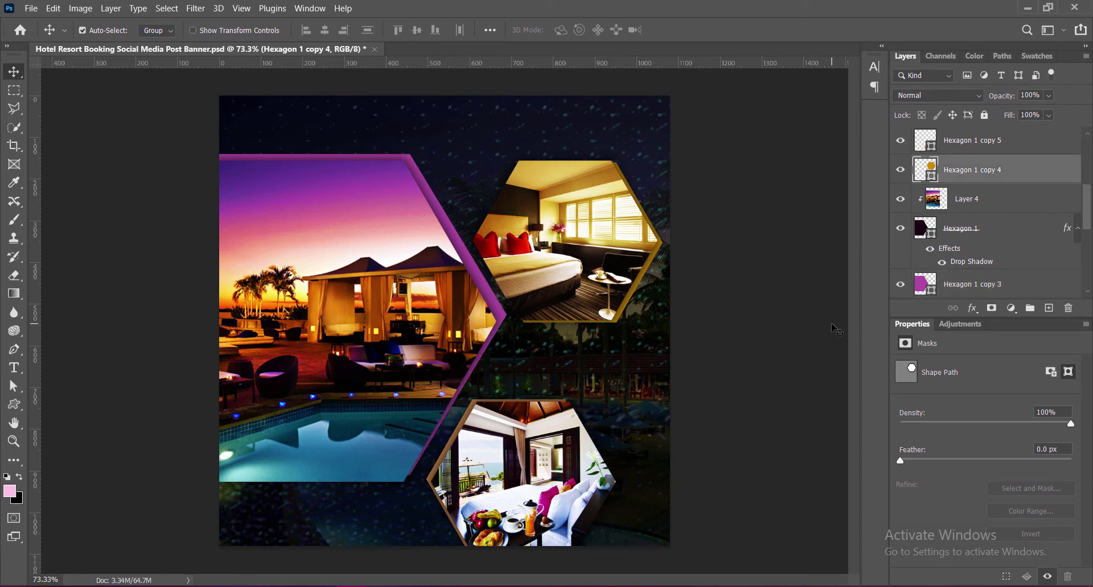
key(Down)
key(Right)
key(Right)
key(Right)
key(Right)
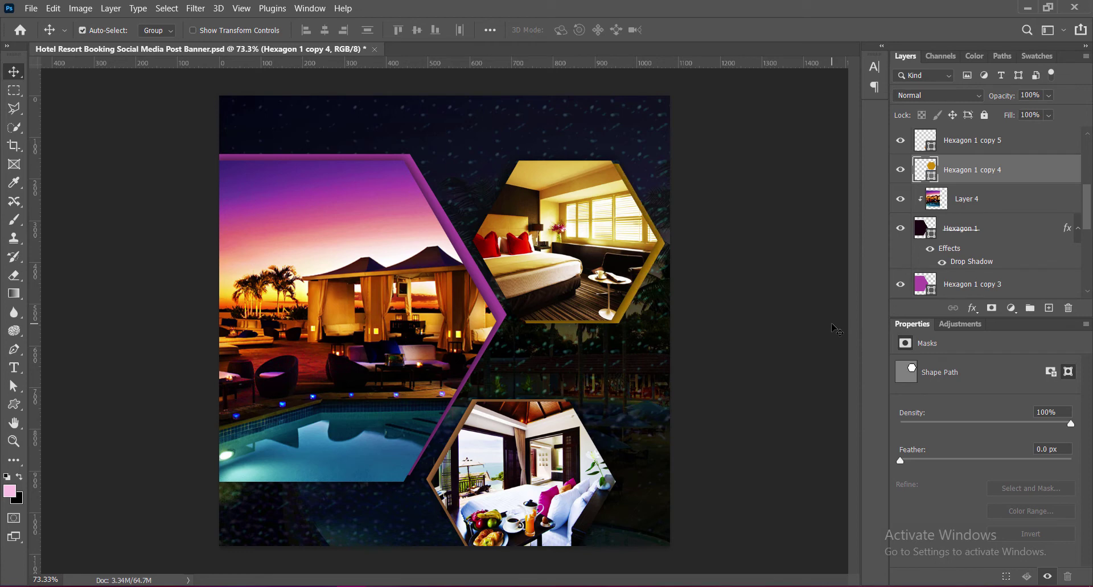
key(Left)
click(456, 450)
key(Left)
key(Left)
key(Left)
key(Left)
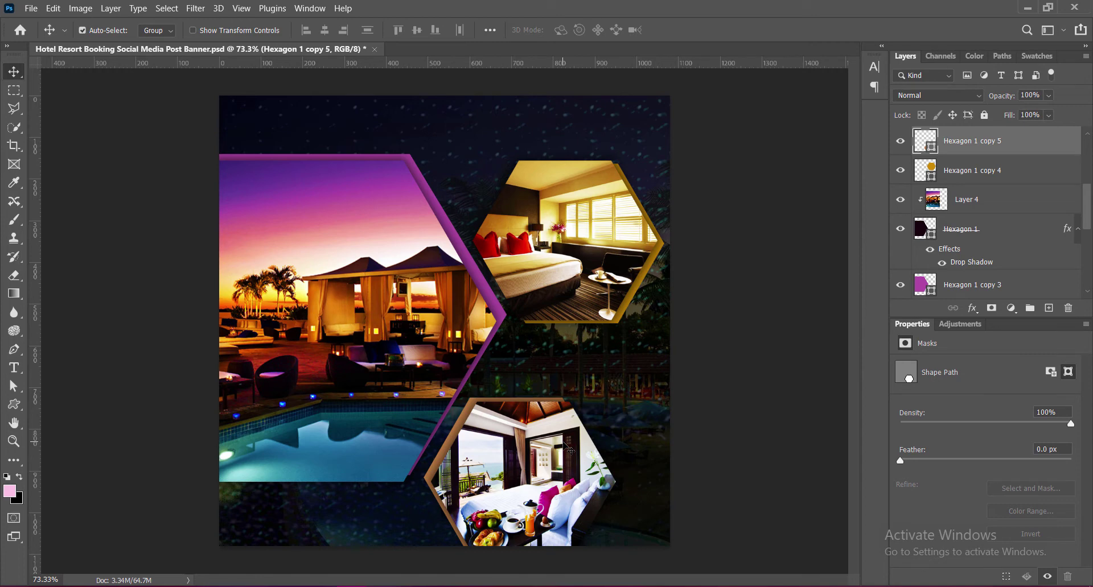
key(Left)
key(Left)
key(Left)
key(Left)
click(633, 391)
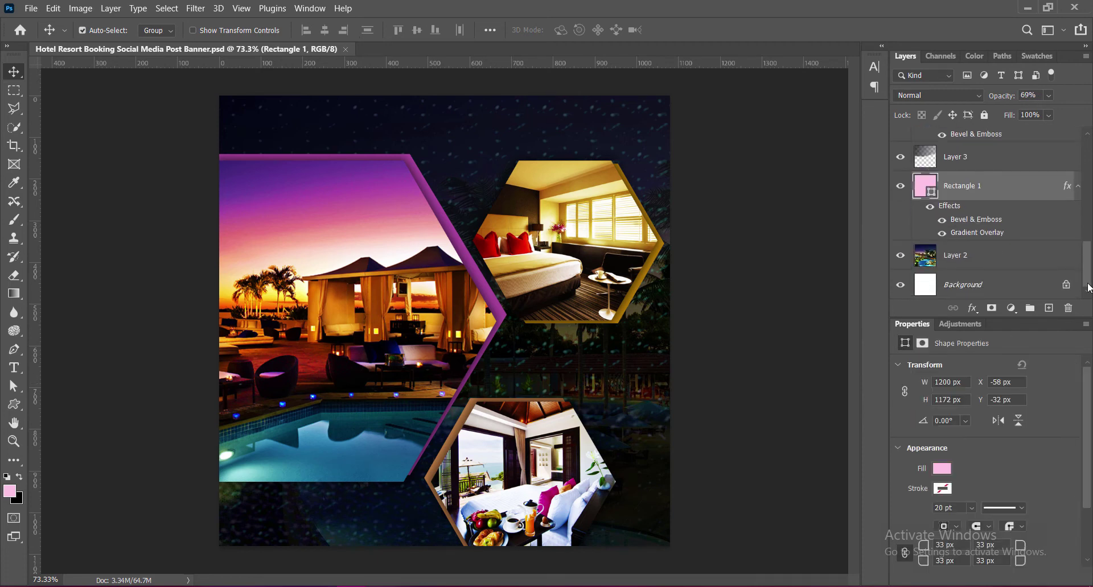
Brighten background Layer 2 with an upward RGB Curves adjustment and save
click(930, 265)
click(81, 8)
mouse_move(101, 42)
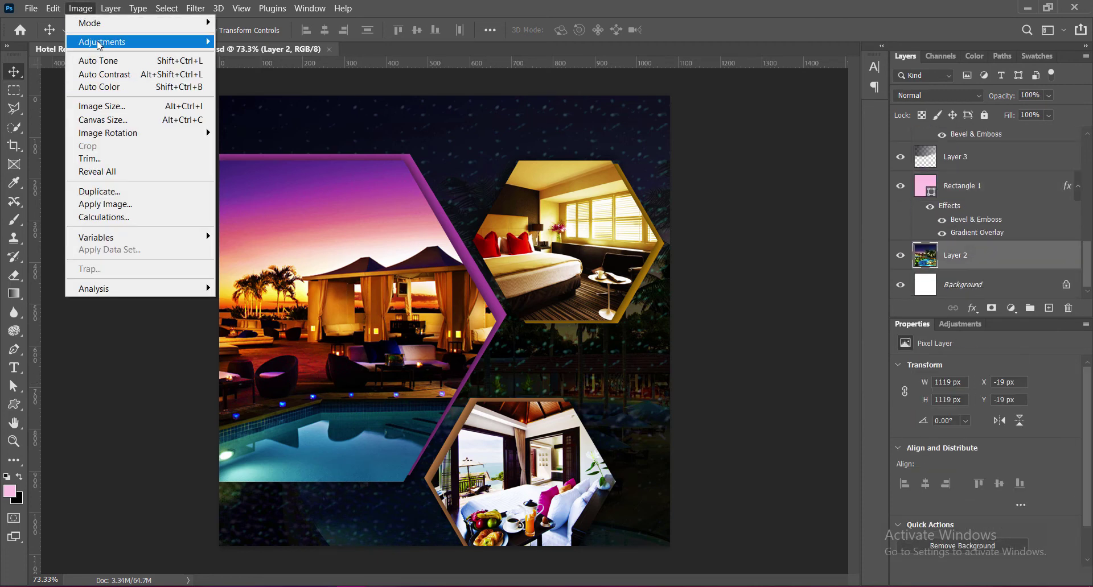
click(251, 69)
drag(762, 214, 767, 165)
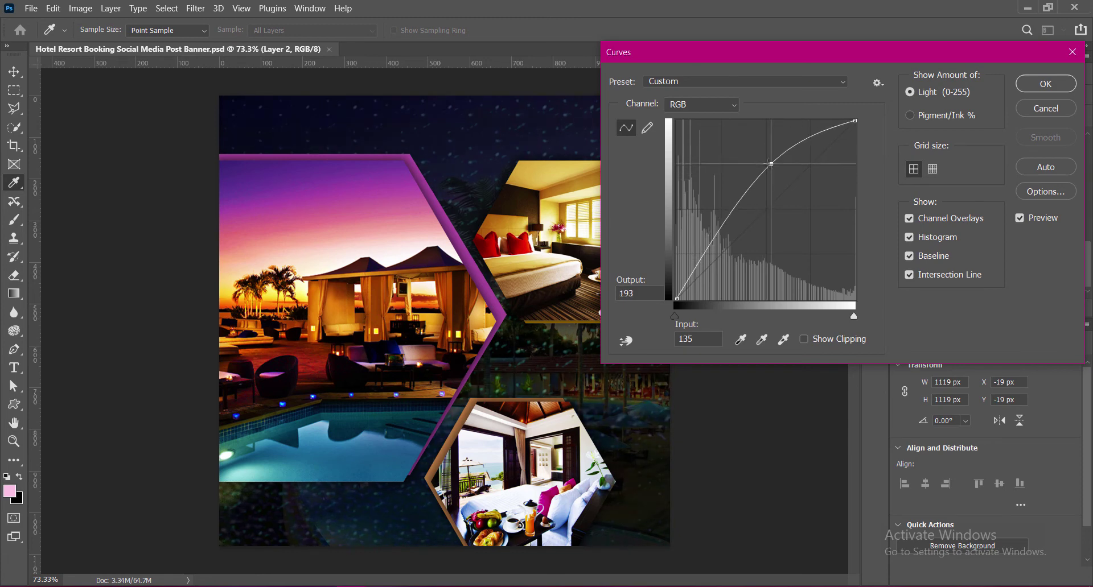
click(1036, 90)
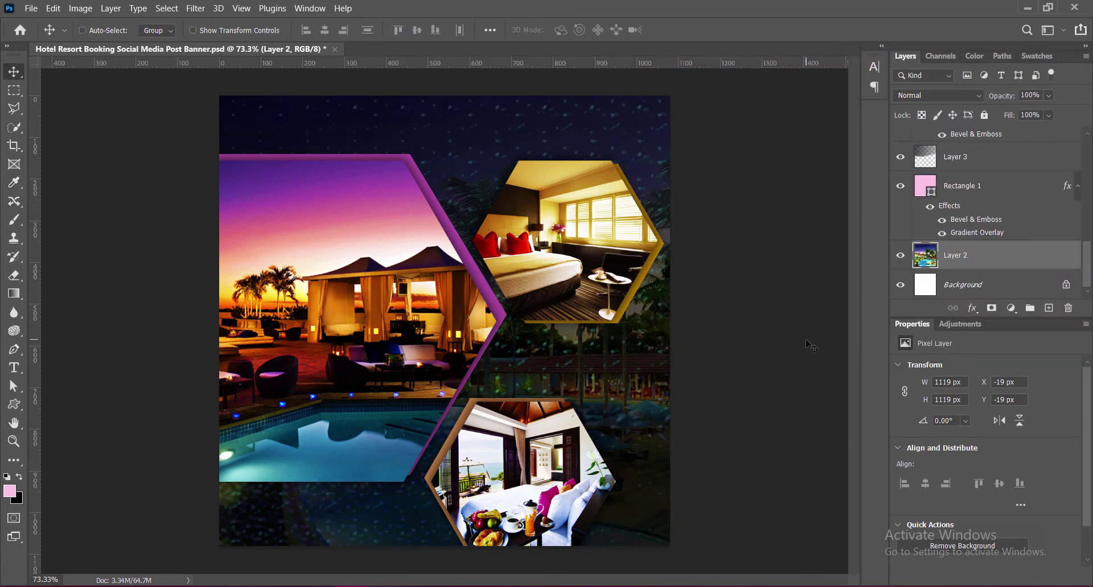
key(ctrl+s)
Enable Outer Glow on Hexagon 1 copy 3 and try several contour presets
click(440, 213)
right_click(923, 143)
click(956, 77)
click(544, 351)
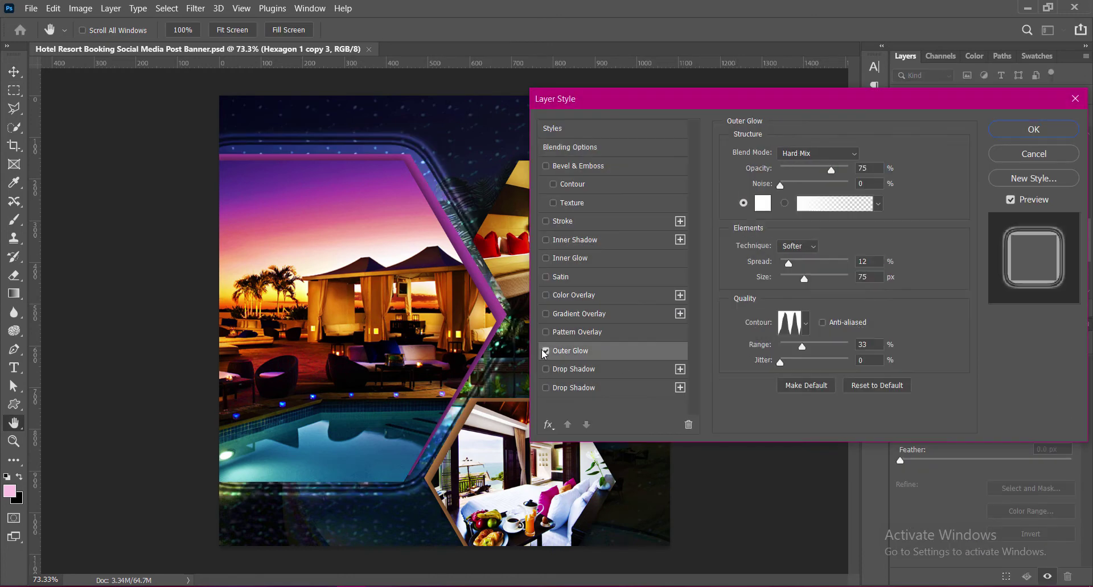
click(805, 323)
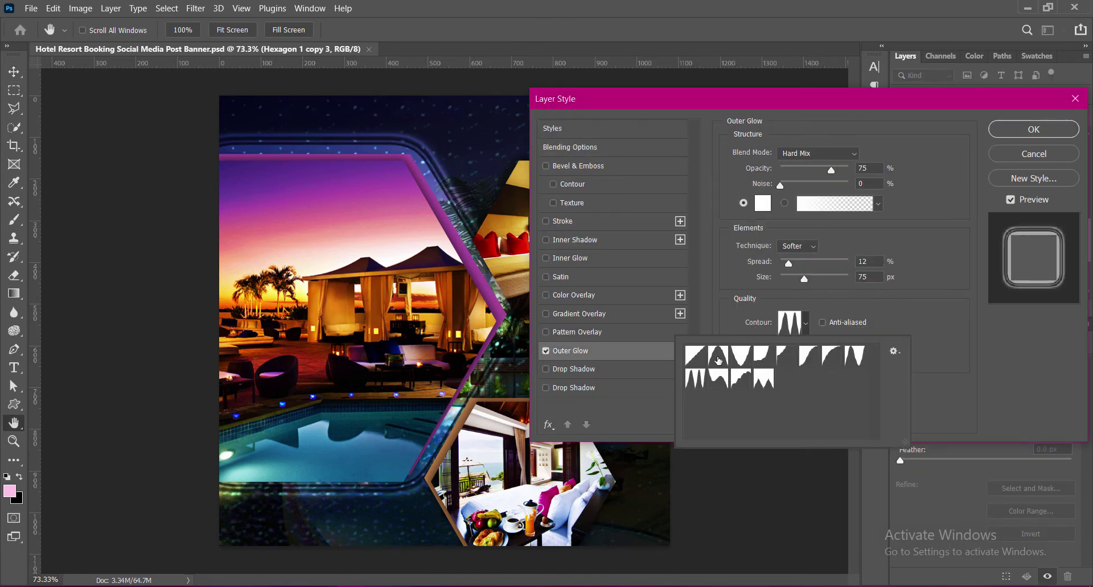
click(717, 357)
click(740, 382)
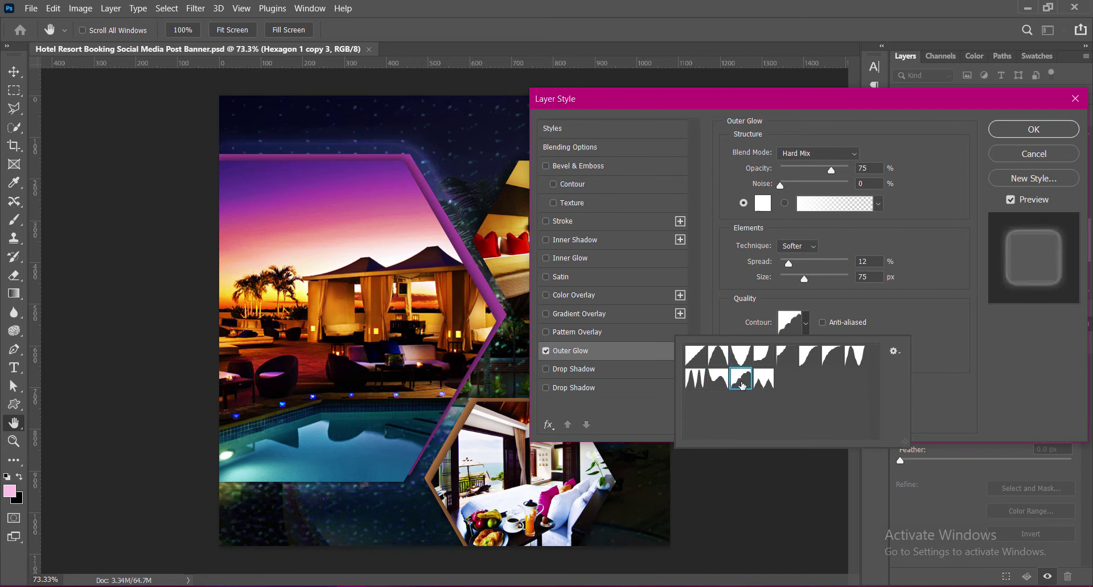
click(763, 381)
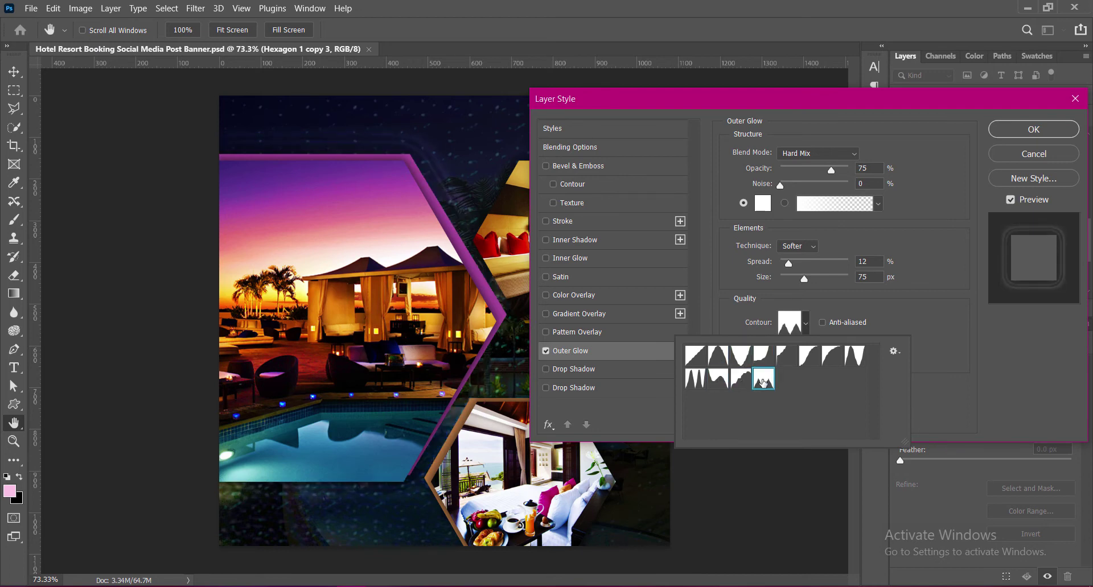
click(783, 357)
click(830, 356)
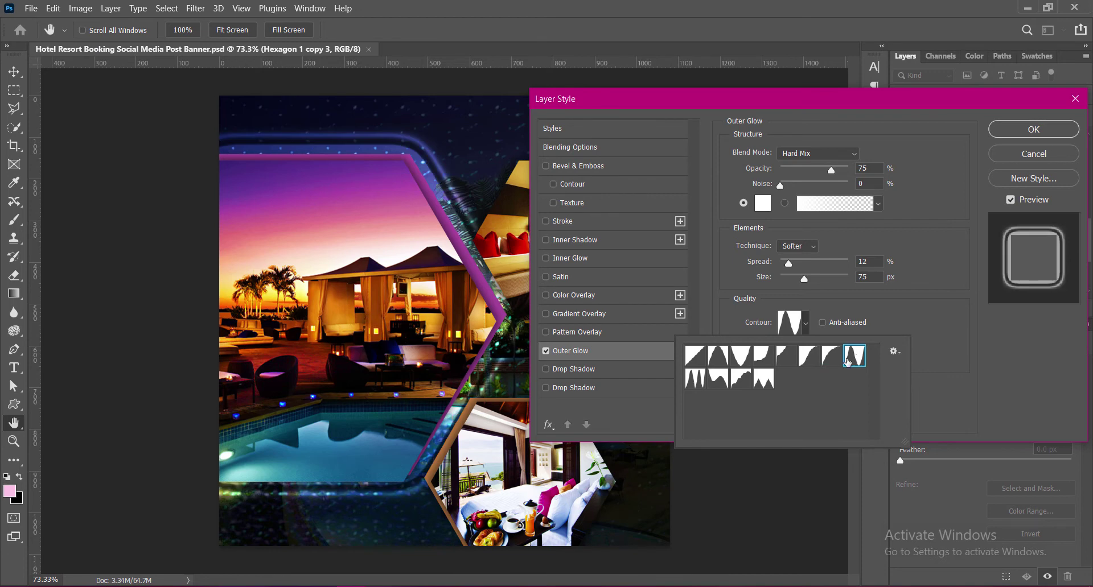
click(694, 378)
click(718, 357)
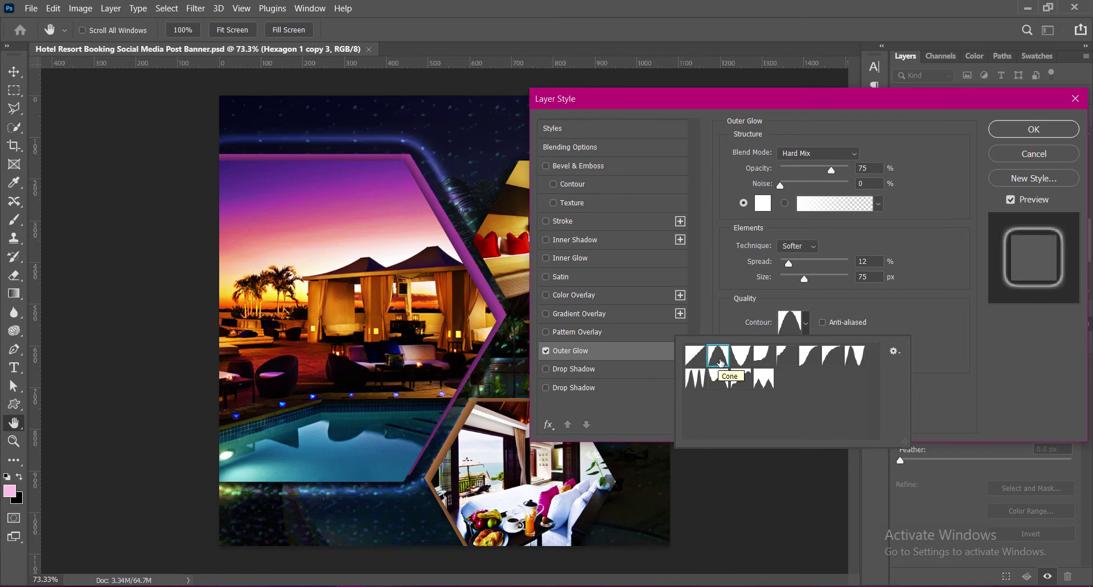
click(719, 381)
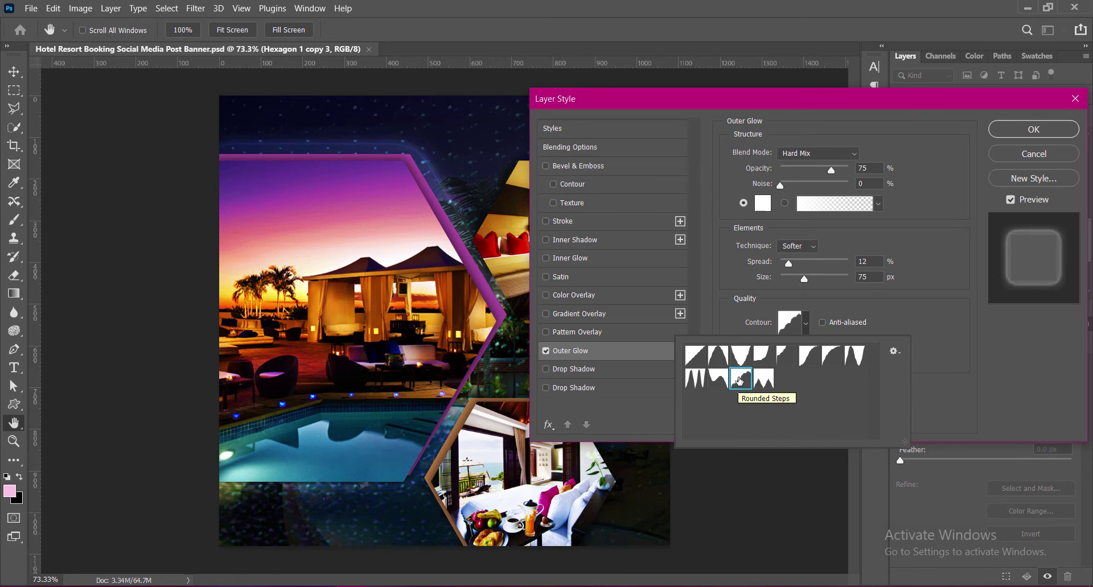
click(949, 353)
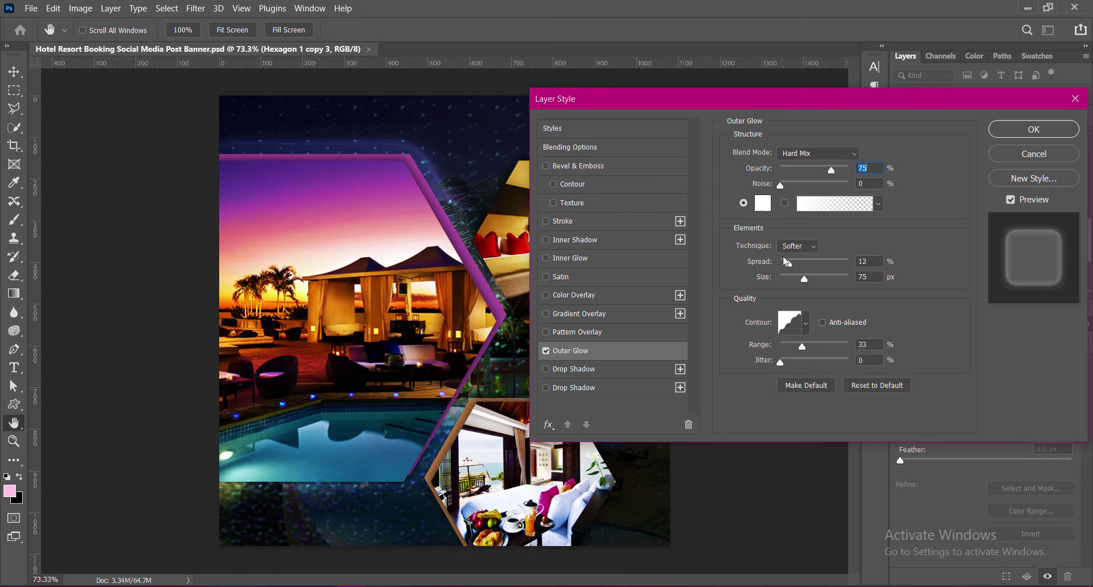
Shrink the glow slightly and settle on the third contour preset
drag(804, 279, 794, 279)
click(805, 323)
click(693, 356)
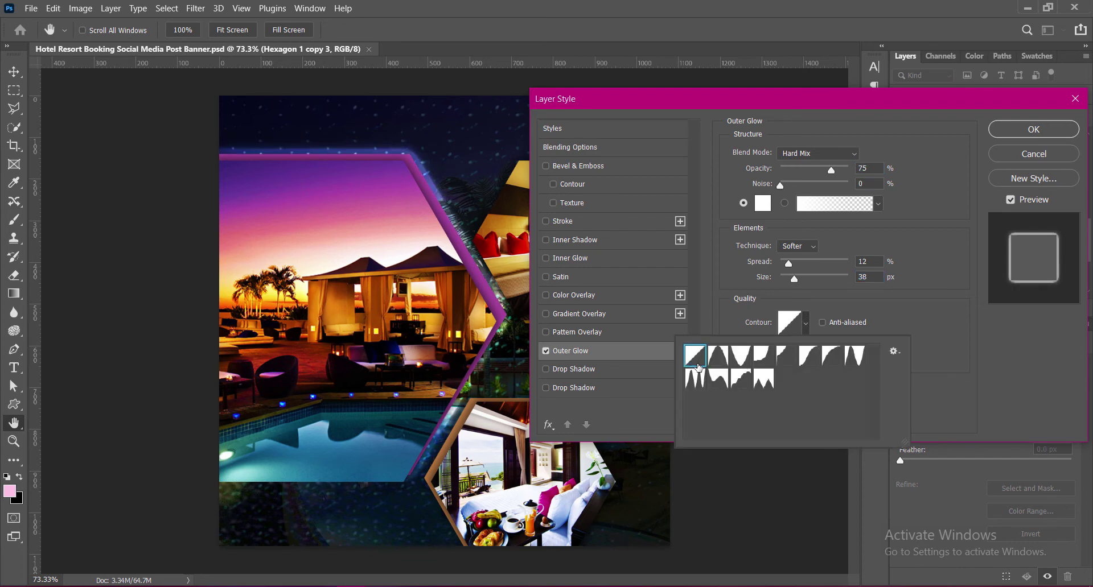
click(719, 382)
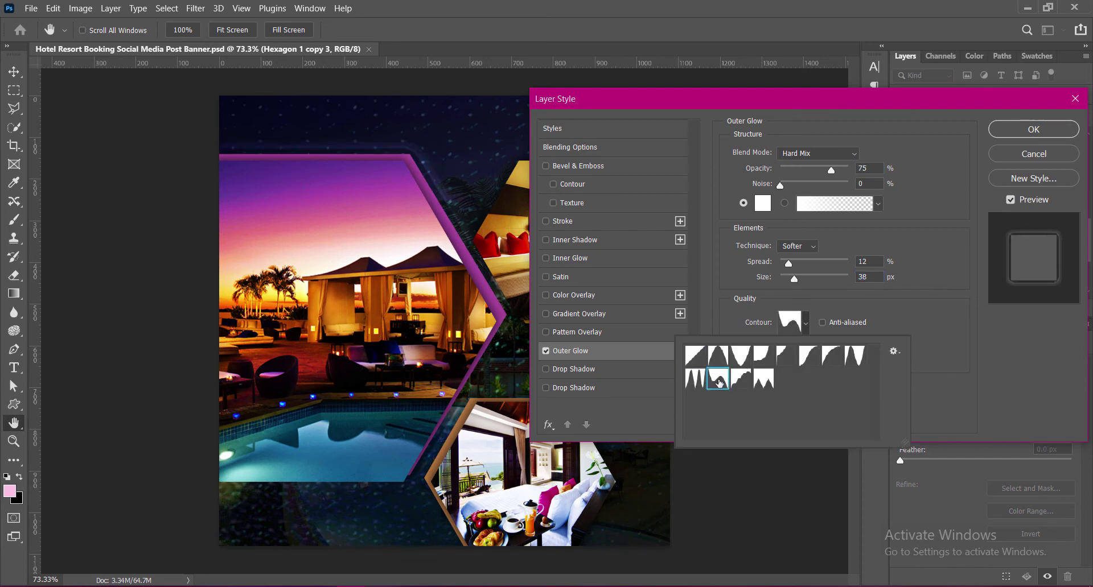
click(739, 356)
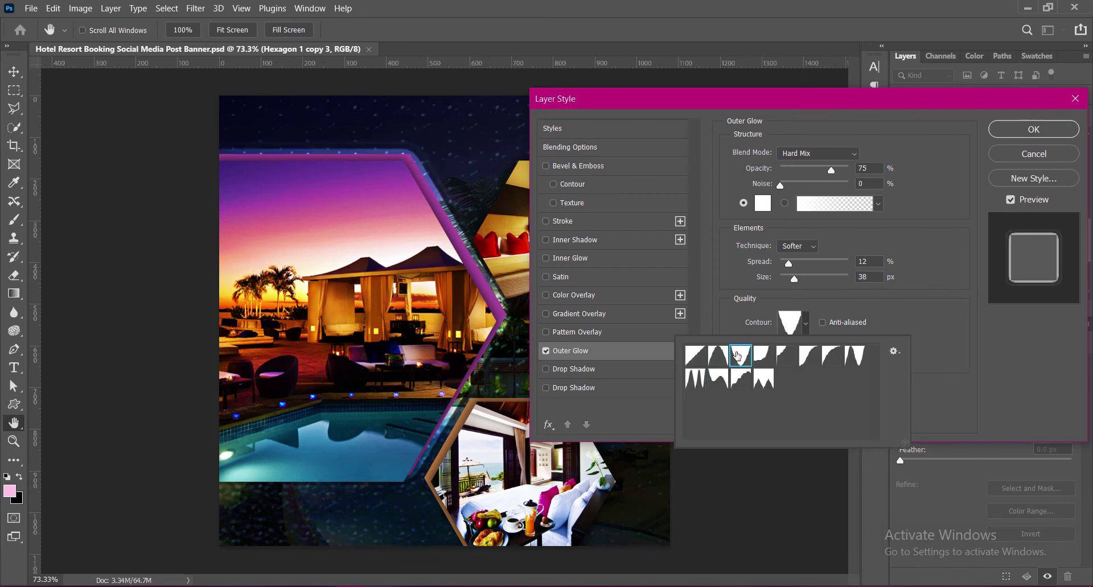
click(763, 379)
click(763, 357)
click(787, 357)
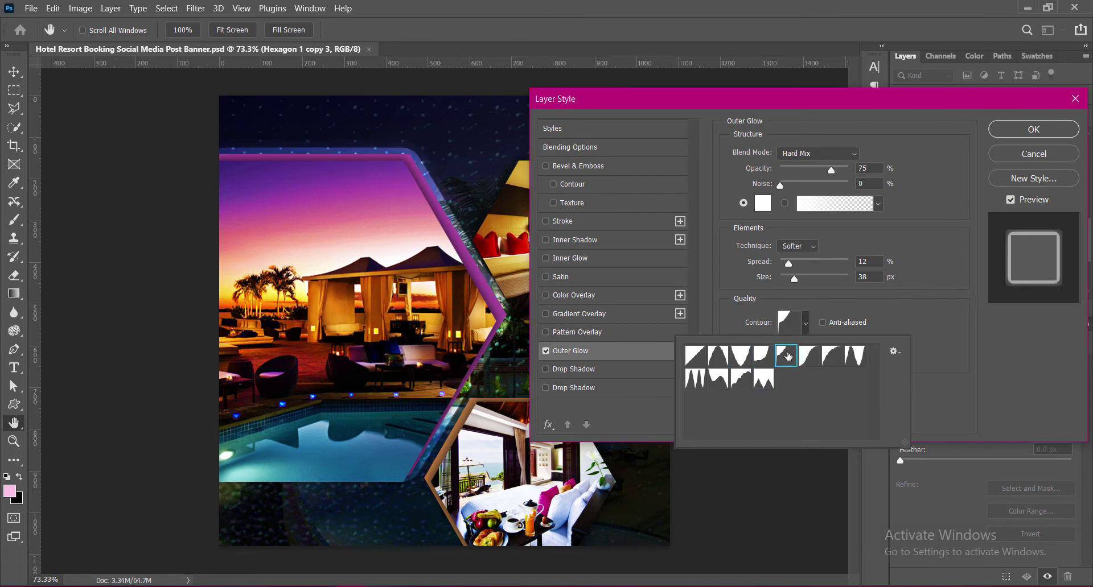
click(854, 358)
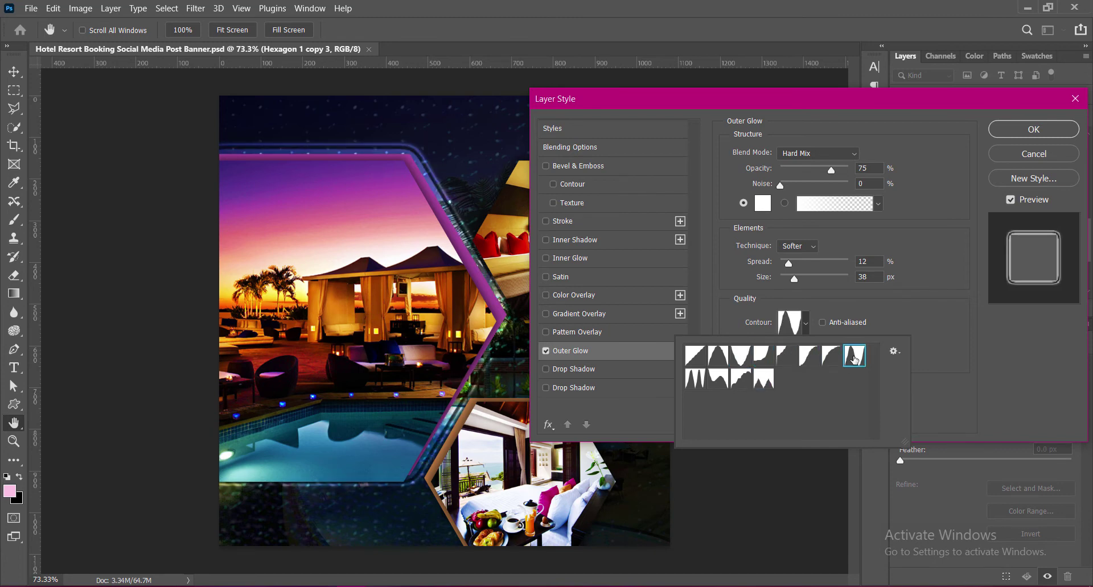
click(741, 356)
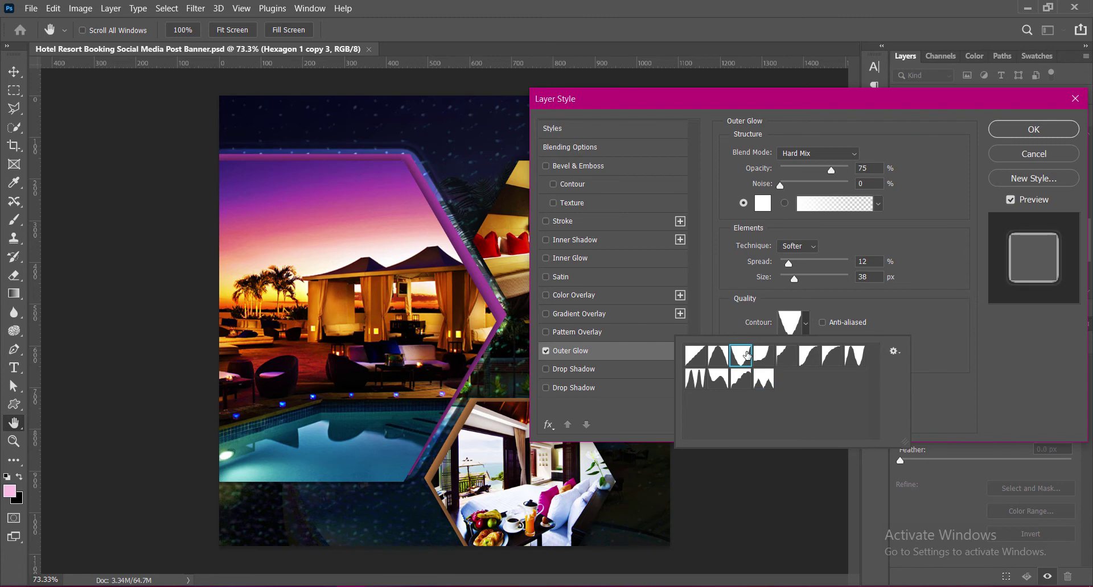
click(937, 309)
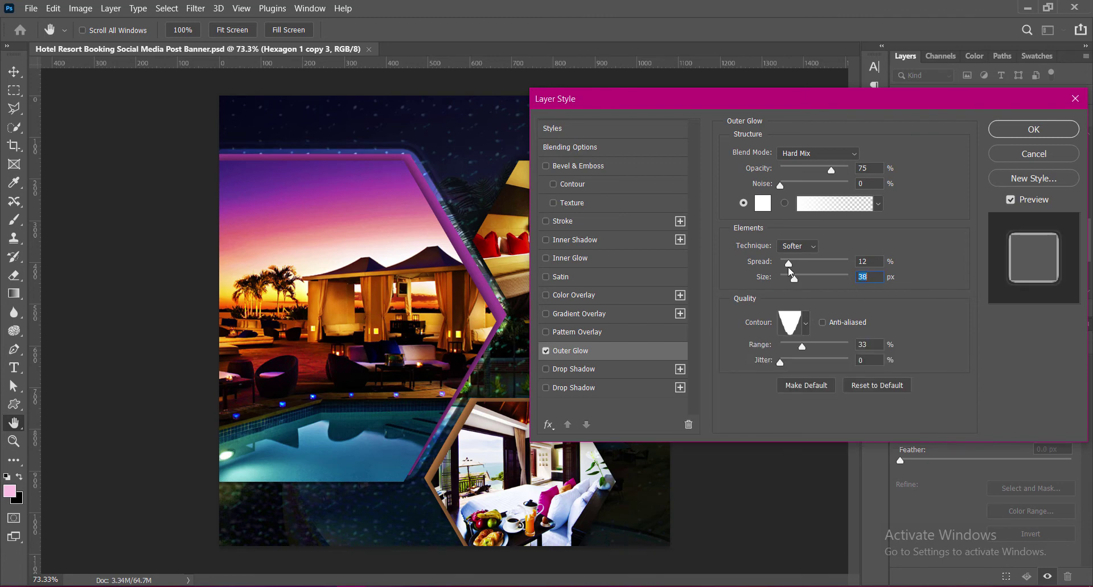
Set glow spread 3 and size about 32 px with a near-white sampled colour, and apply
mouse_move(788, 264)
mouse_down()
mouse_move(776, 266)
mouse_move(794, 281)
mouse_up()
click(788, 278)
click(857, 278)
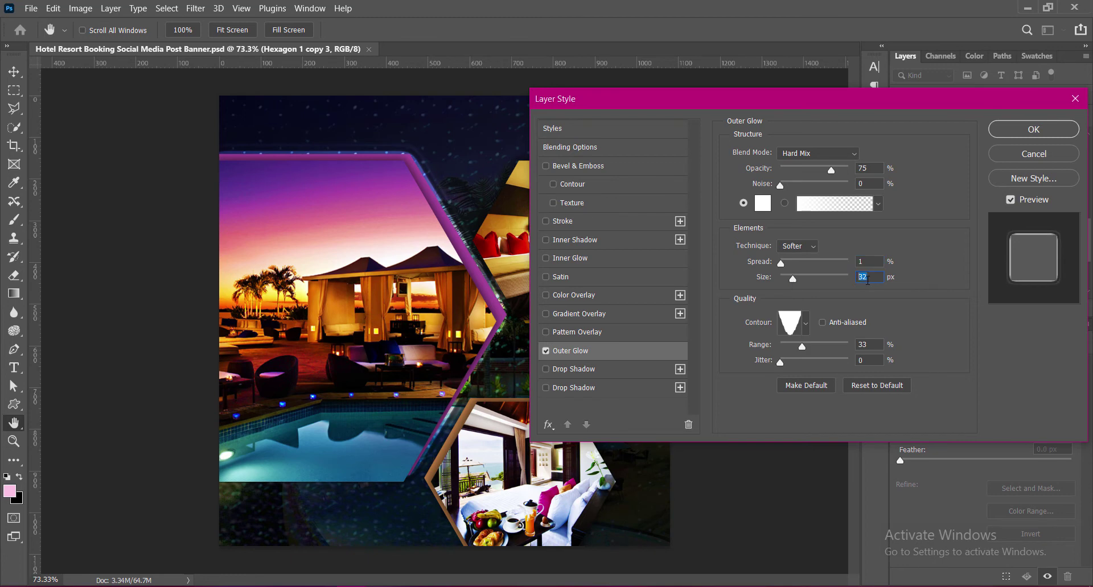
text(3)
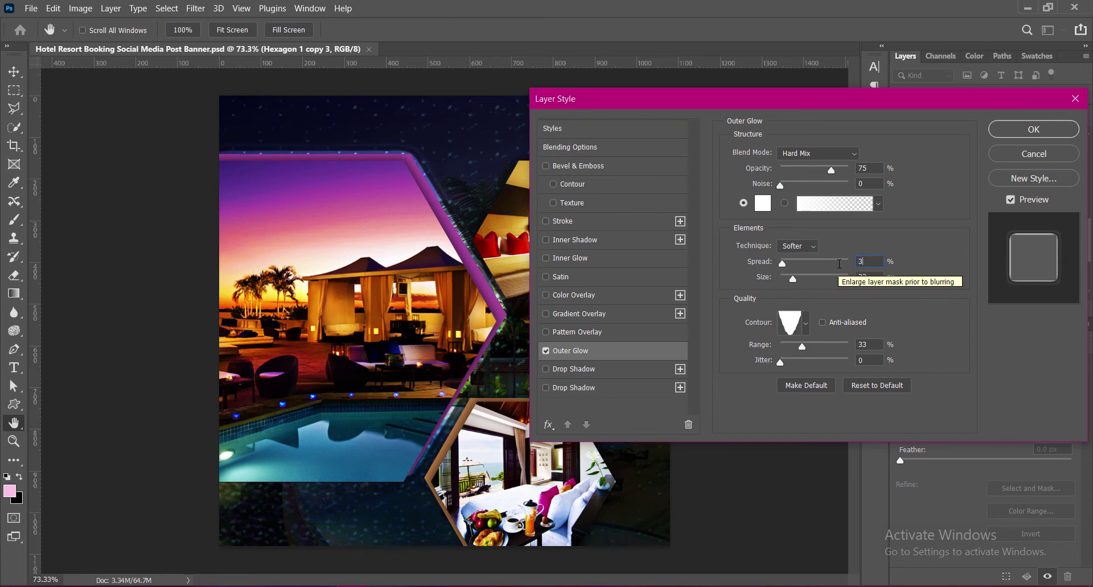
click(763, 203)
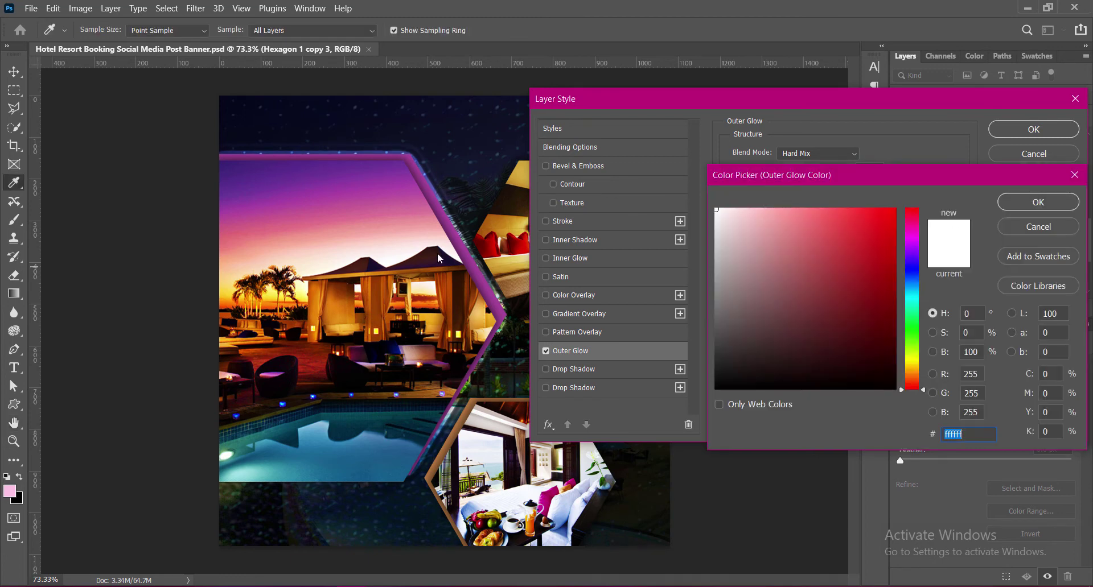
click(396, 200)
click(402, 255)
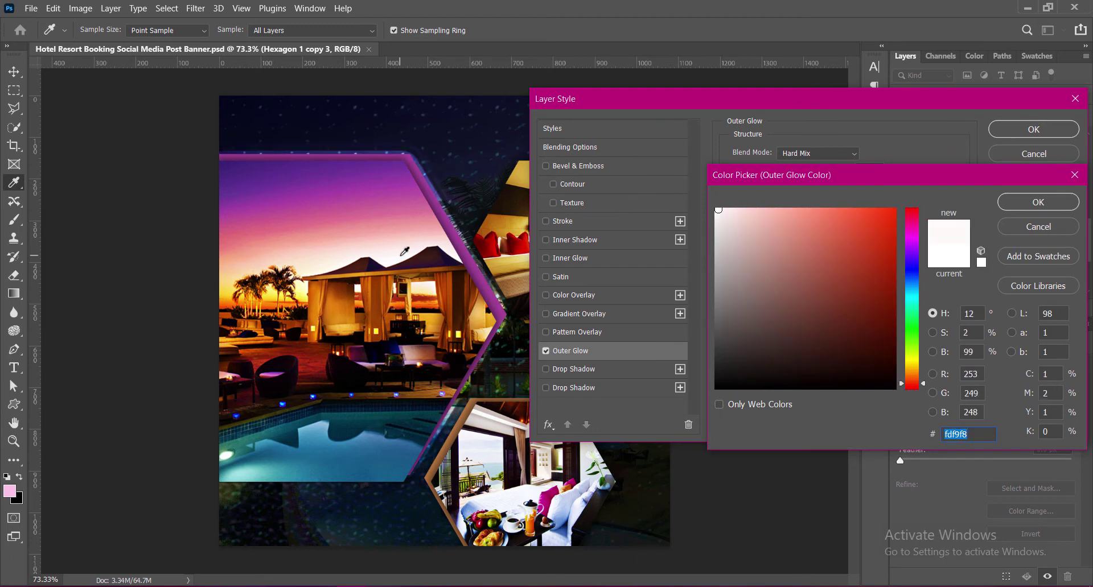
click(1025, 204)
click(1018, 131)
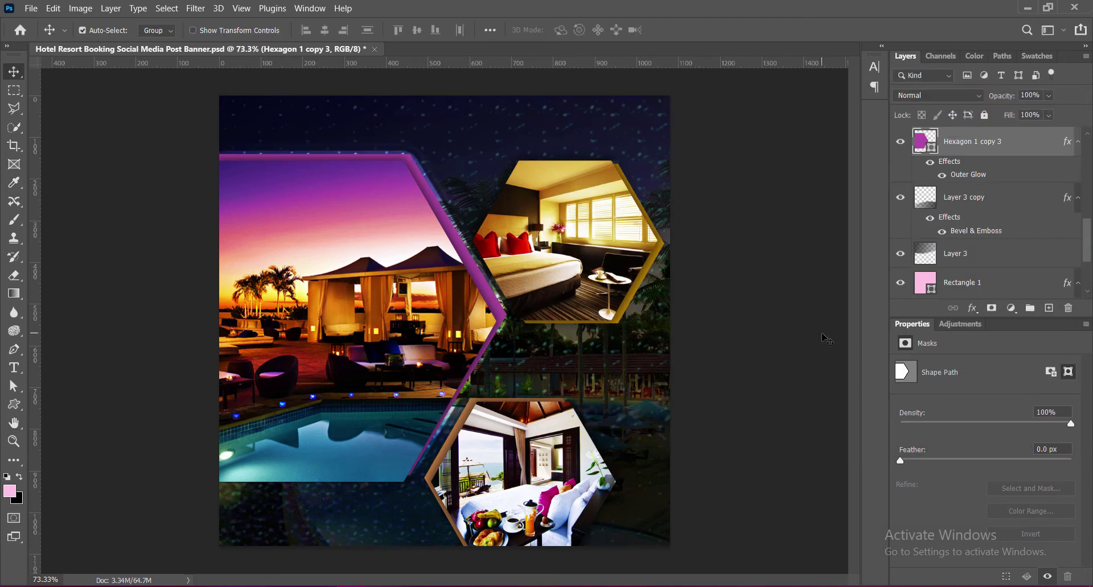
Give the bottom hexagon frame an Outer Glow of size 24 px
click(468, 417)
double_click(1019, 143)
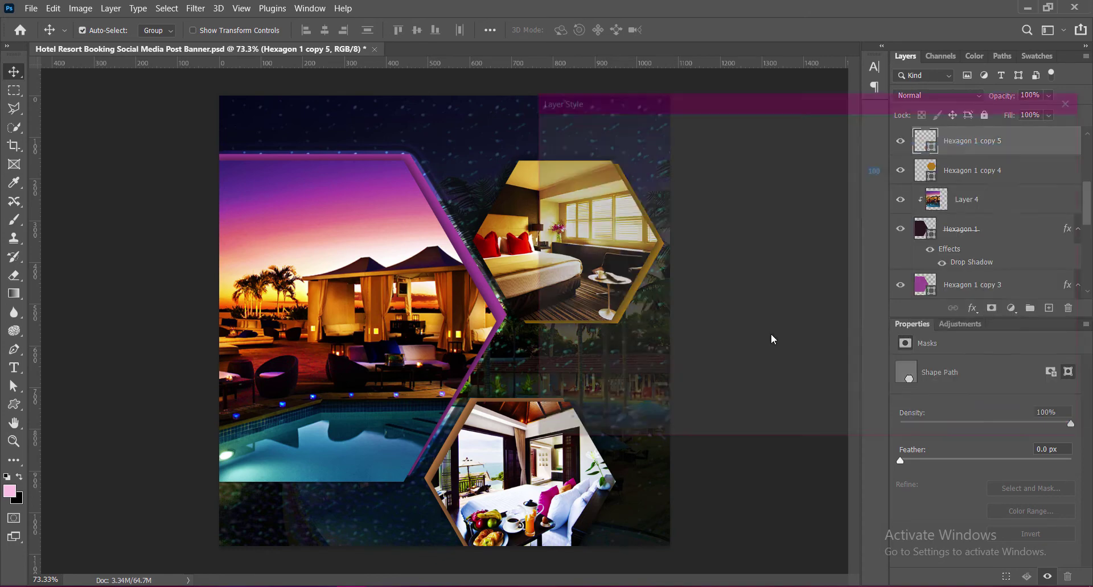
click(546, 351)
click(565, 353)
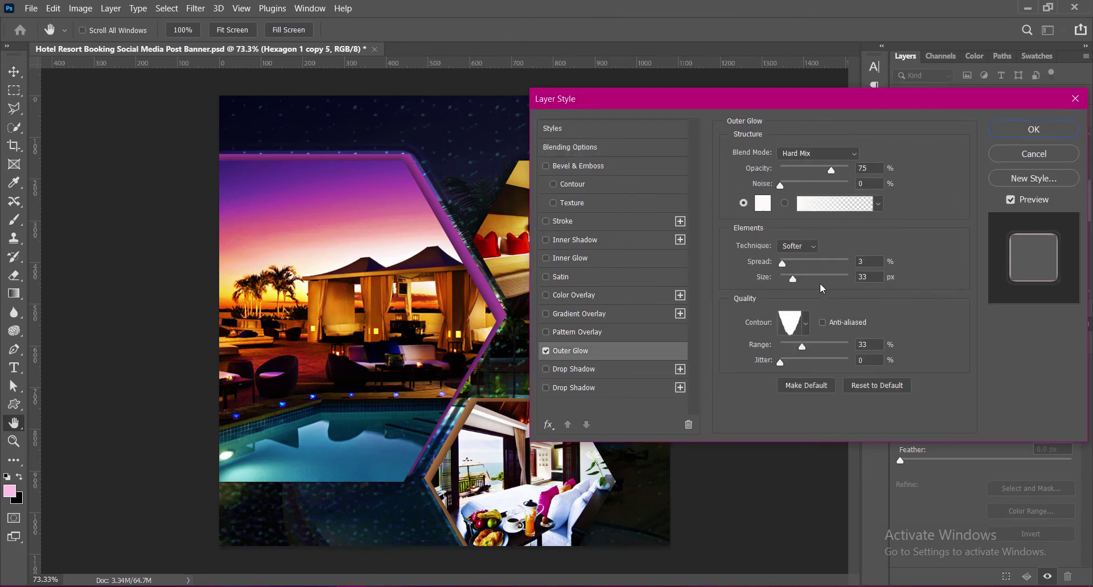
double_click(868, 277)
text(24)
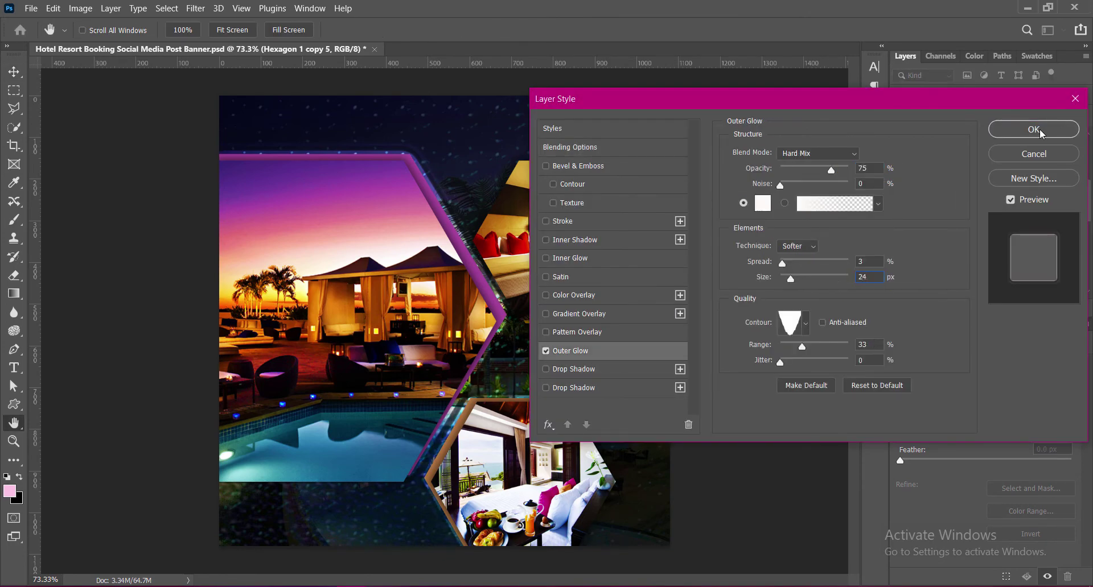
click(1034, 130)
Add an Outer Glow to the next hexagon frame, save, and create a new empty layer
click(961, 197)
double_click(1036, 197)
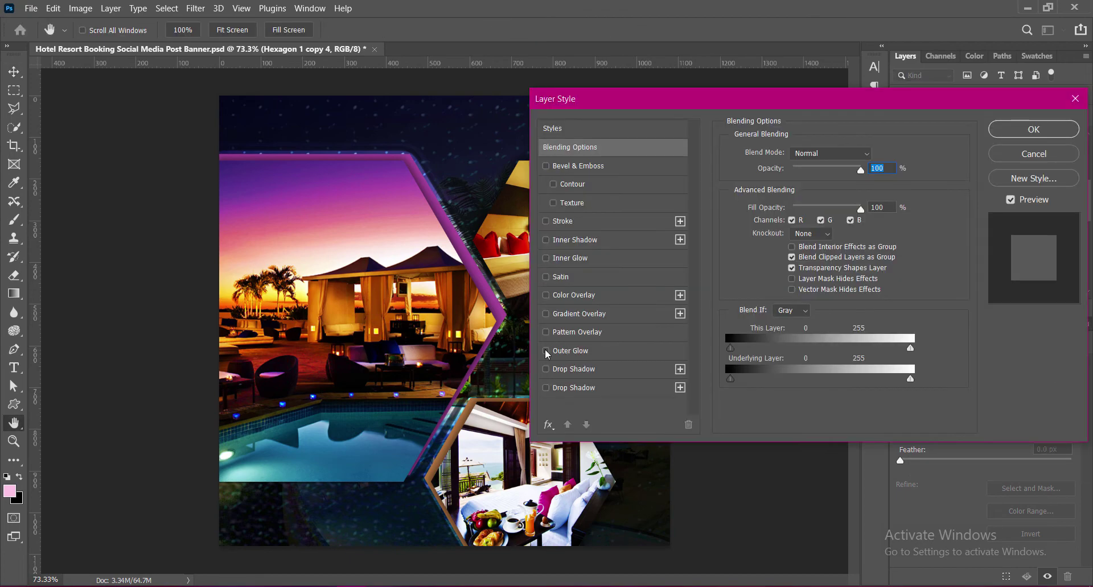
click(547, 353)
click(1063, 131)
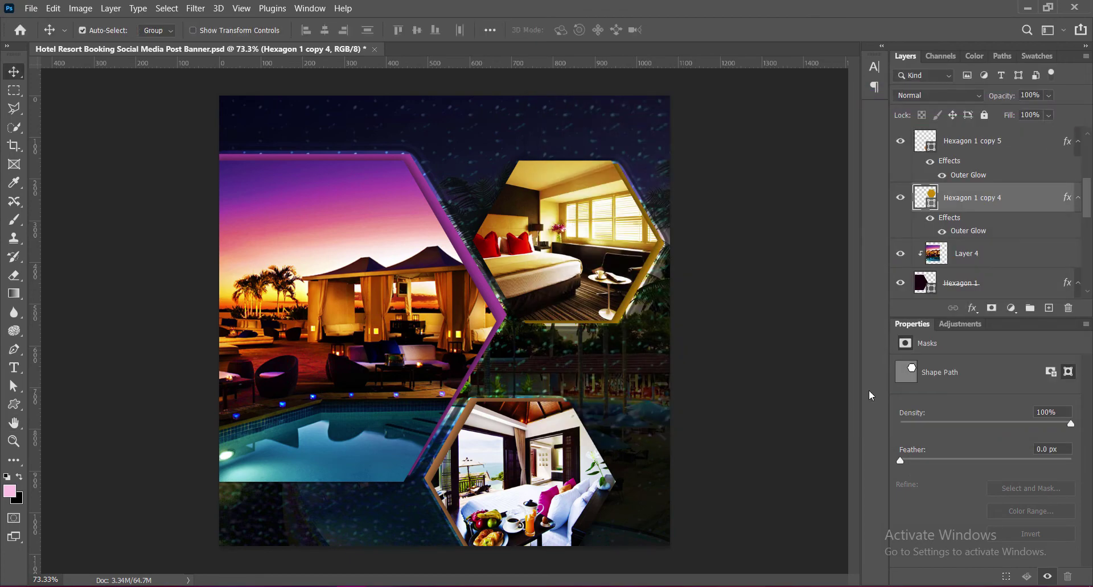
key(ctrl+s)
key(ctrl+shift+alt+n)
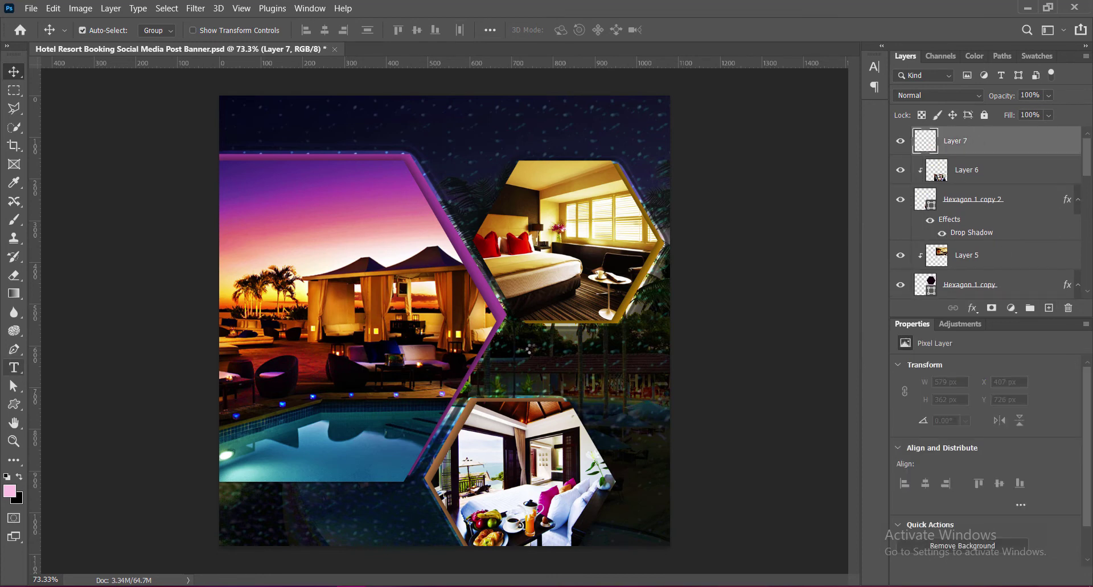
Start a left-aligned text layer between the hexagons with white #ffffff colour
right_click(9, 376)
click(57, 365)
click(522, 352)
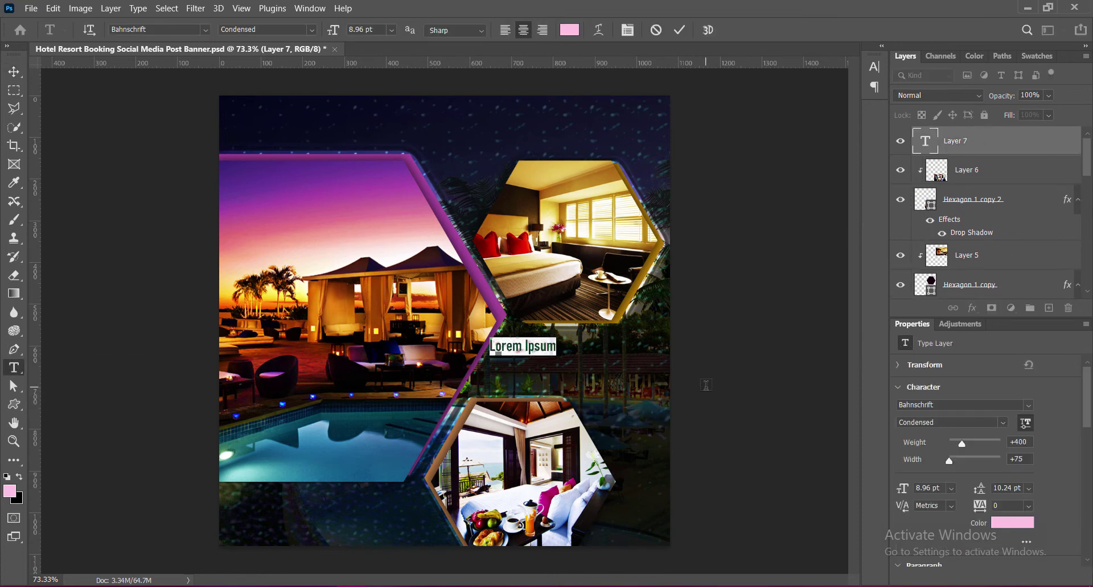
click(506, 32)
click(569, 29)
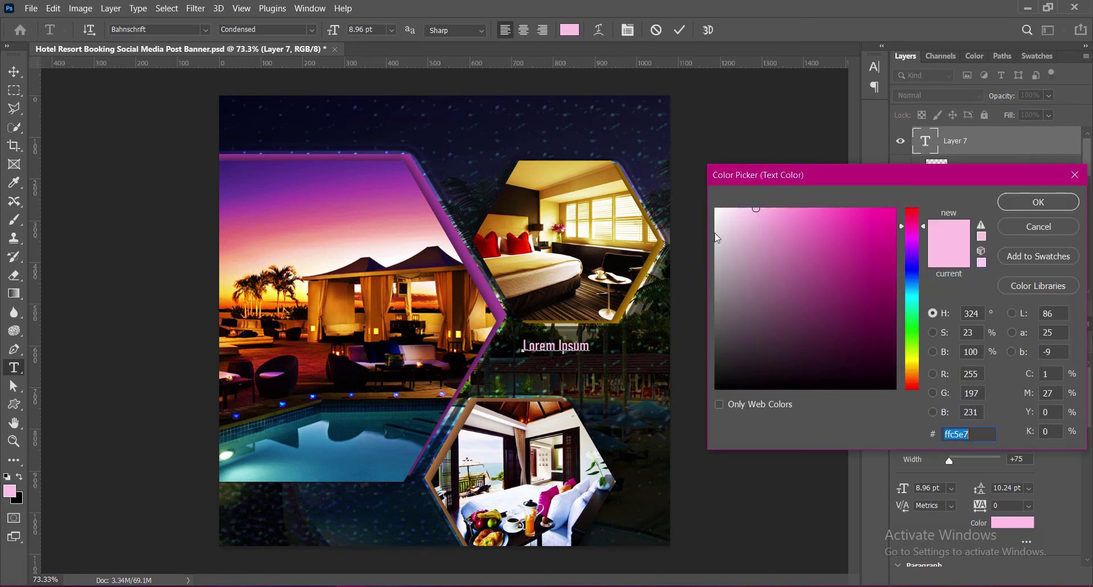
text(ffffff)
key(Return)
Type 'LET INTRODUCE' / 'THE BEST HOTELS' in Bahnschrift SemiCondensed at 12 pt
text(LET INTR)
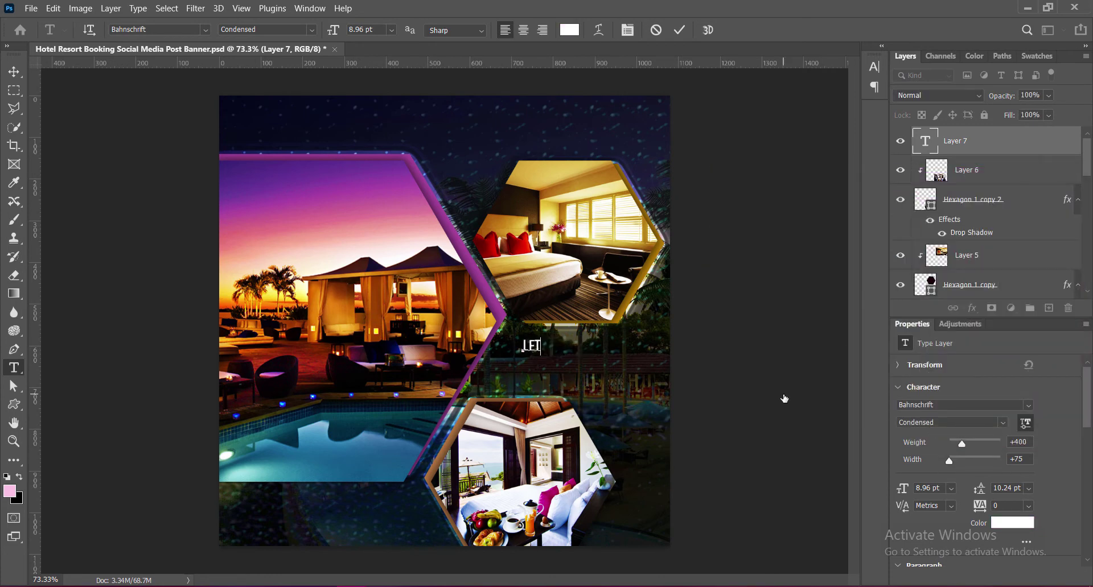
text(ODUCE)
key(Return)
text(THE BEST HOTELS)
key(ctrl+a)
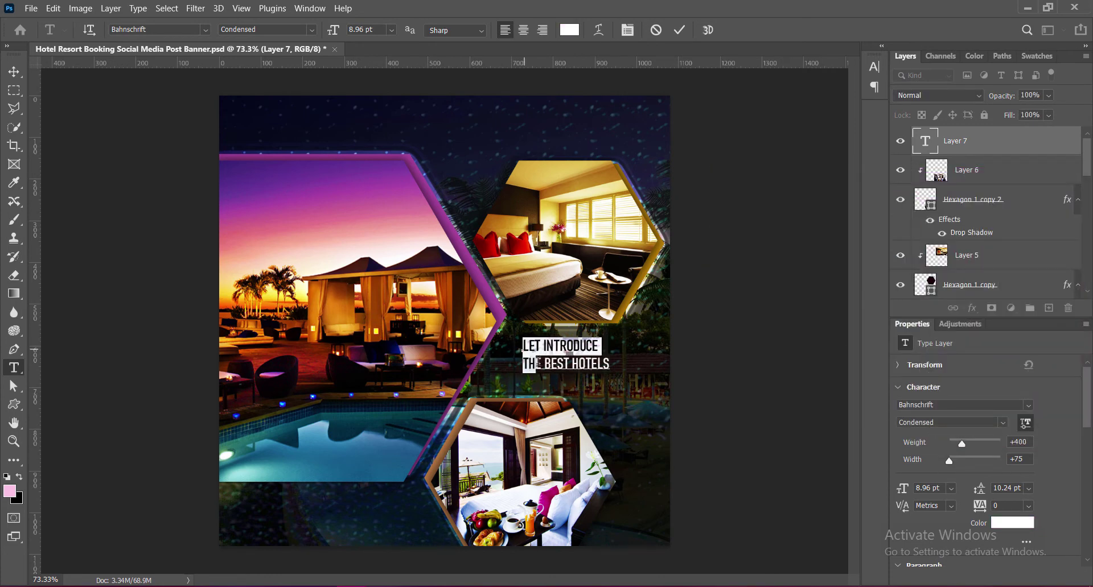
click(312, 29)
click(259, 123)
click(391, 30)
click(370, 117)
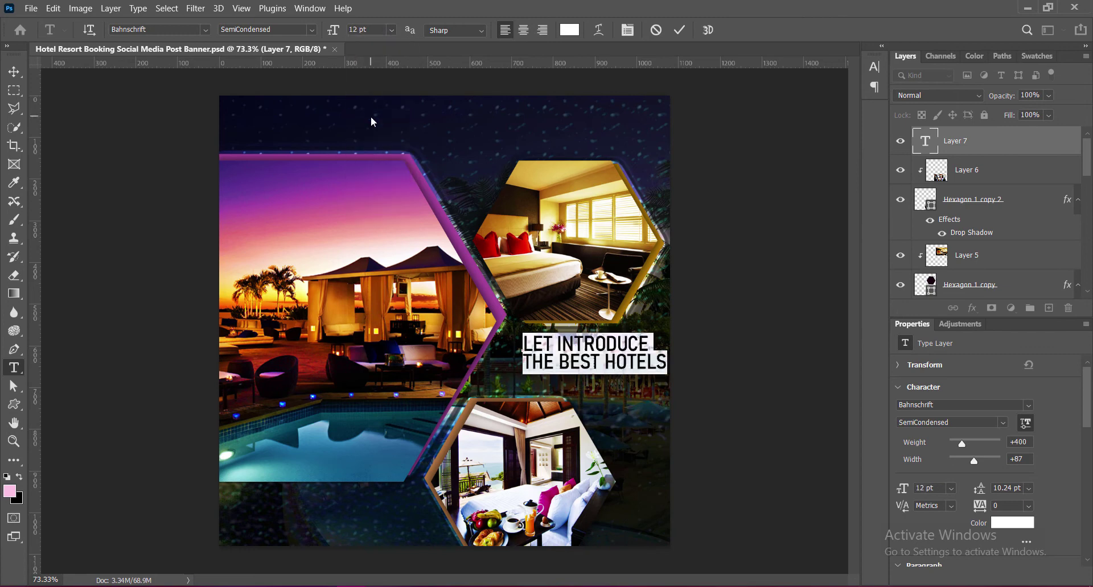
click(875, 67)
click(14, 71)
Move the heading between the hexagons, switch to SemiLight SemiCondensed, and scale it to 107%
drag(633, 349, 616, 357)
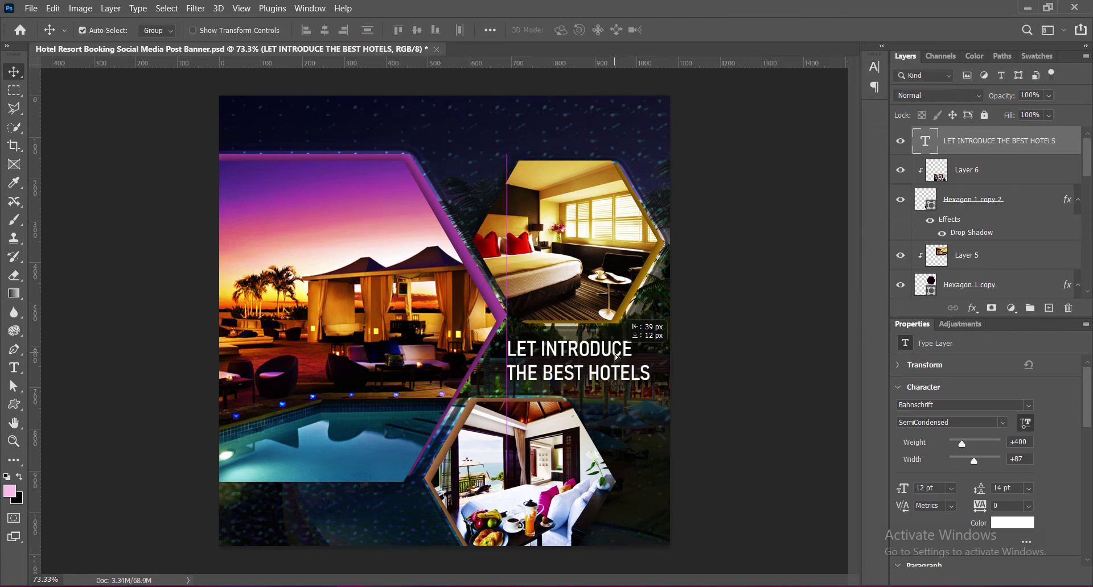
double_click(616, 357)
key(ctrl+a)
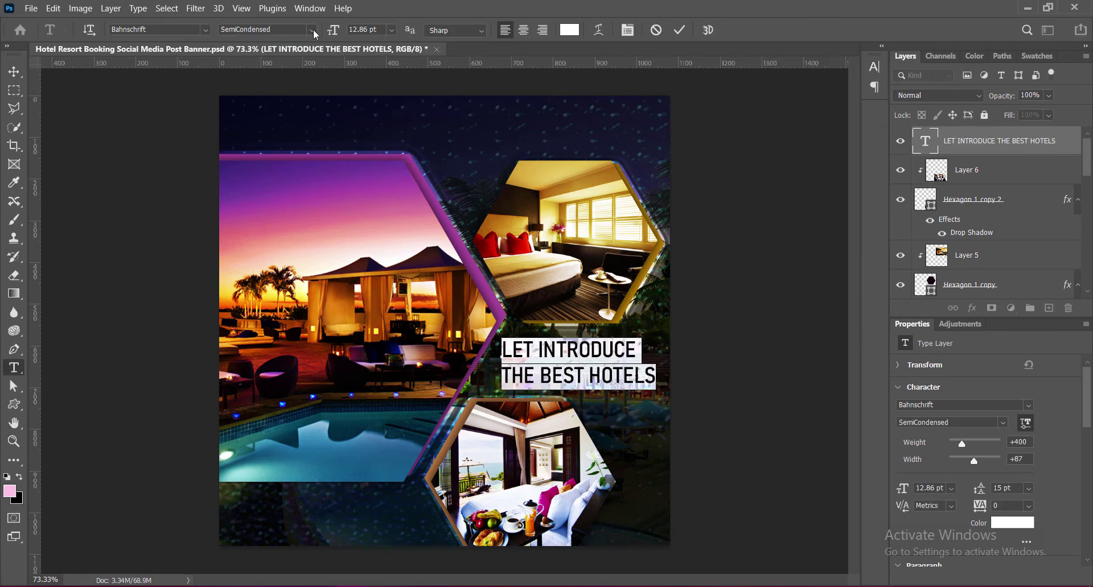
click(312, 30)
click(303, 89)
click(680, 31)
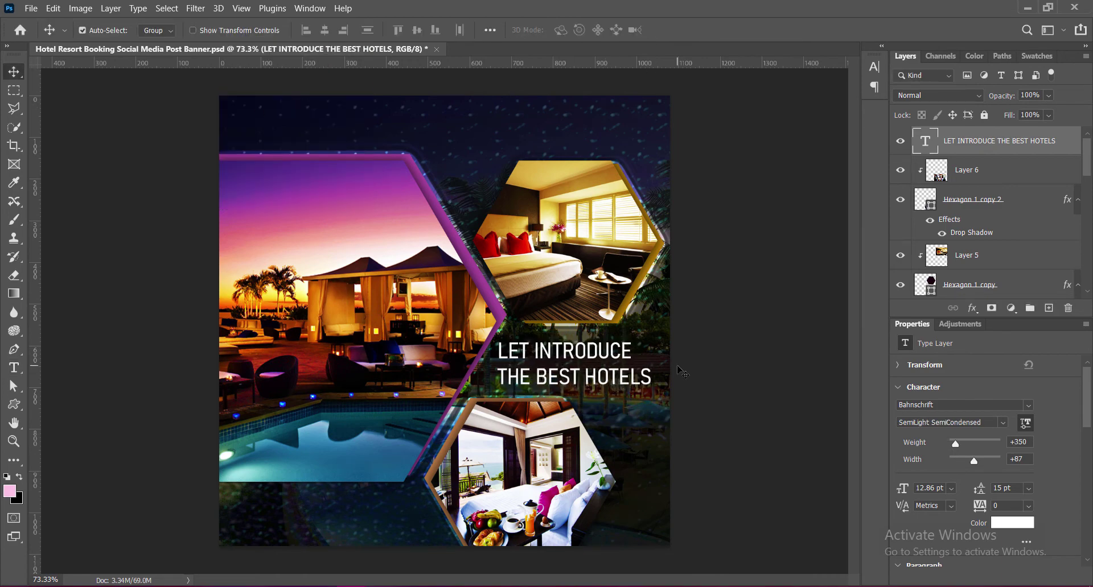
key(ctrl+t)
drag(653, 363, 664, 364)
key(Return)
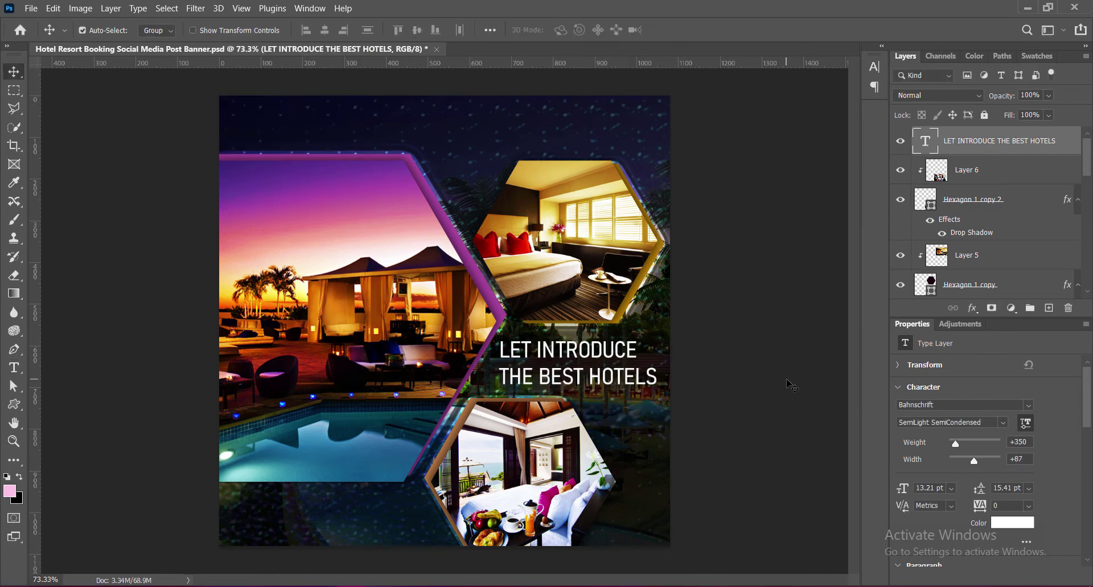
Give the headline a single drop shadow: 75% opacity, 6 px distance, 6% spread, 6 px size
double_click(1064, 142)
click(683, 345)
click(943, 251)
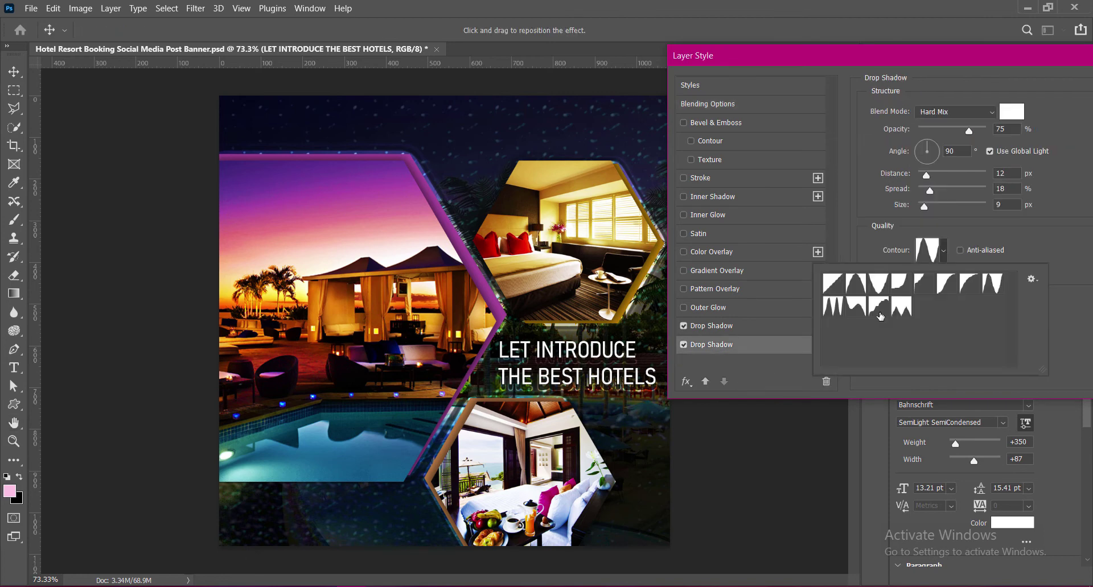
click(712, 325)
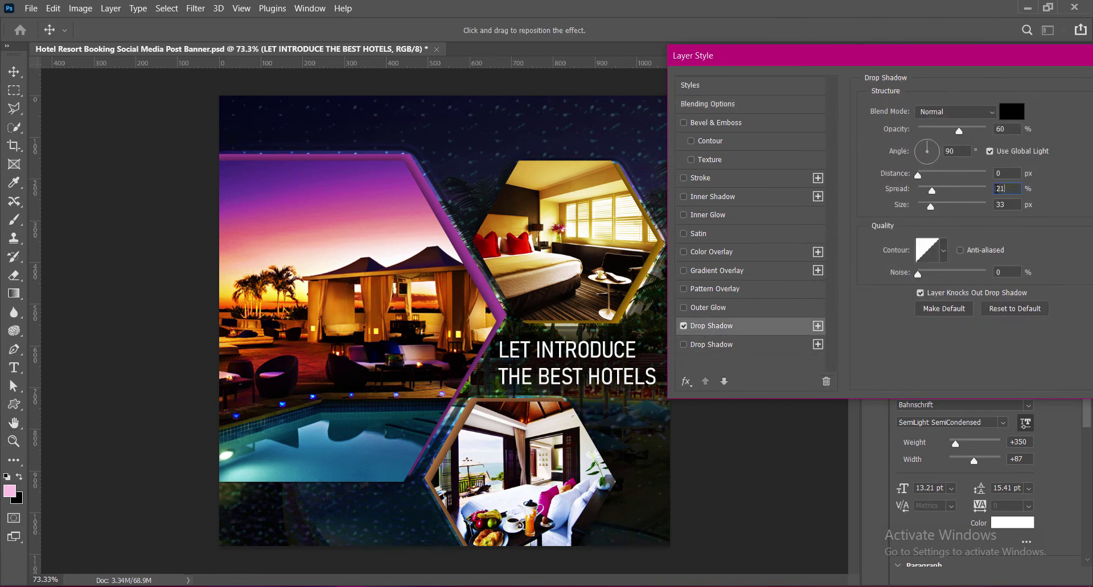
key(BackSpace)
key(BackSpace)
text(9)
key(Tab)
text(6)
drag(921, 175, 922, 175)
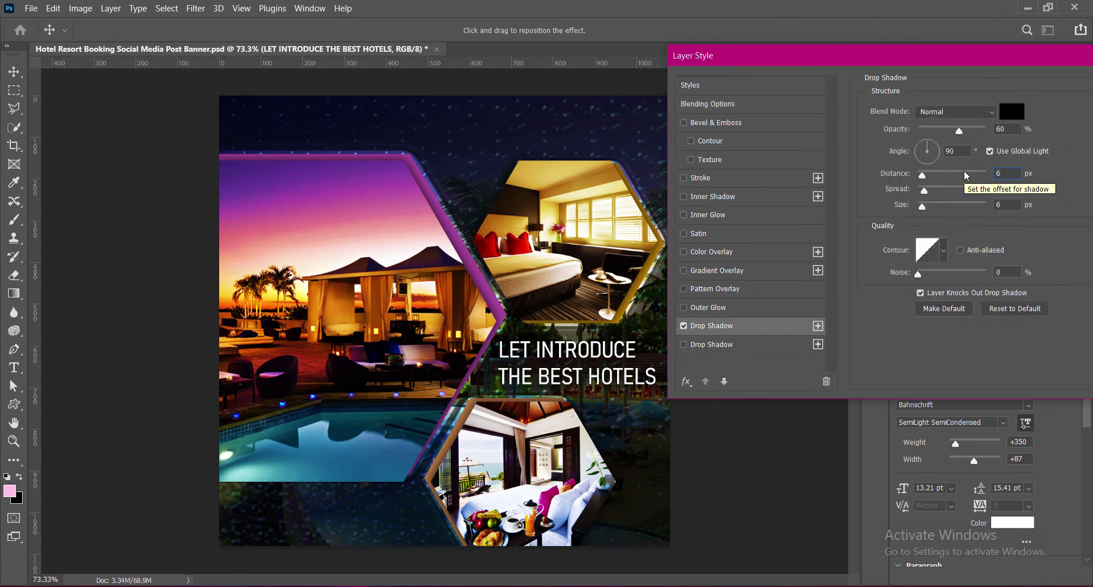
drag(959, 131, 968, 130)
drag(924, 189, 921, 189)
drag(1009, 55, 907, 90)
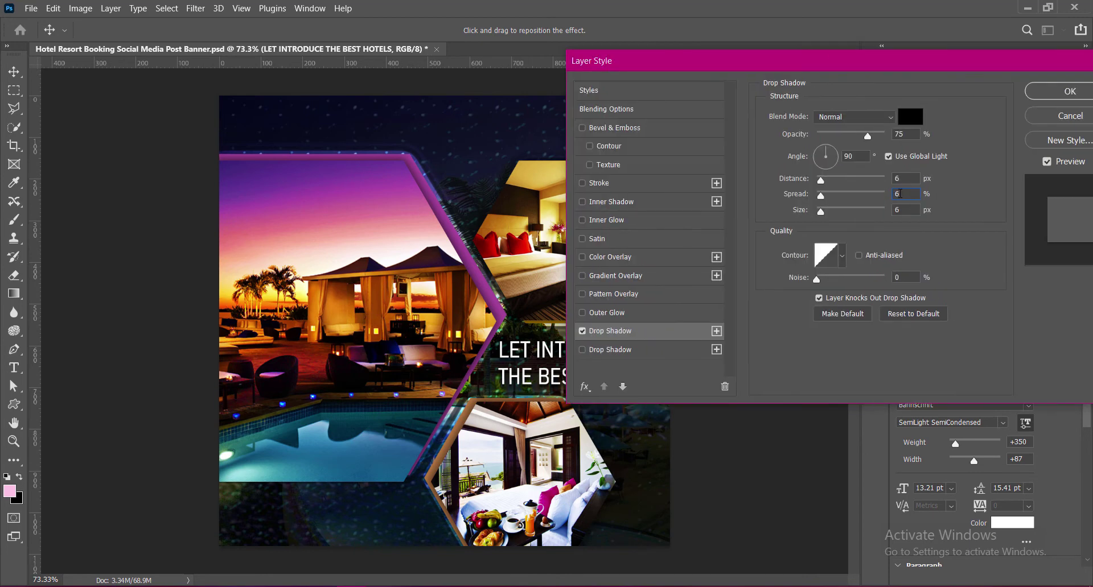
key(Return)
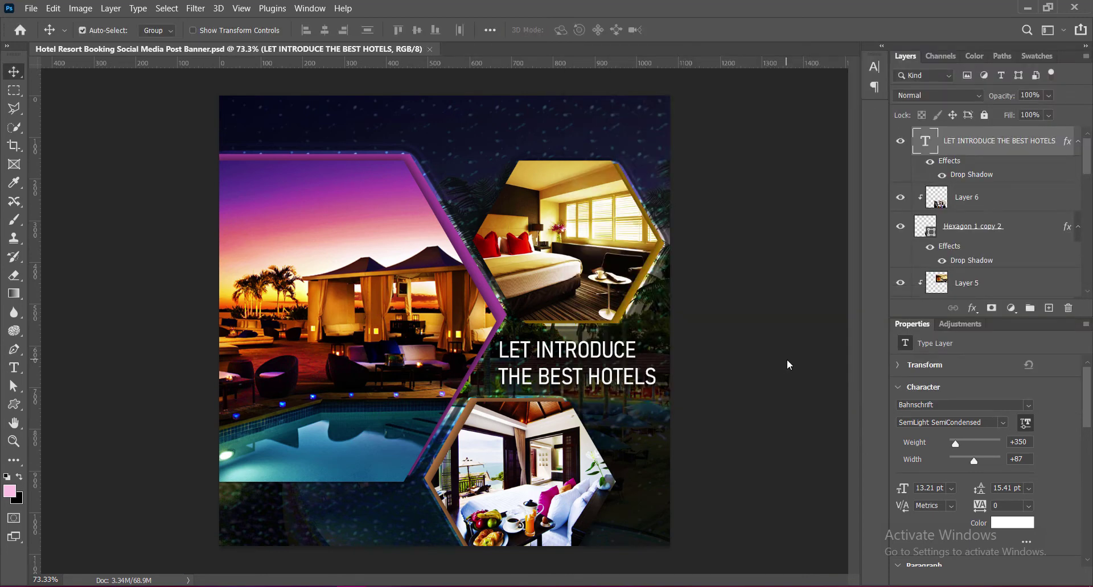
Add a new empty layer and pick the Rectangle tool
key(ctrl+shift+alt+n)
click(14, 404)
click(57, 401)
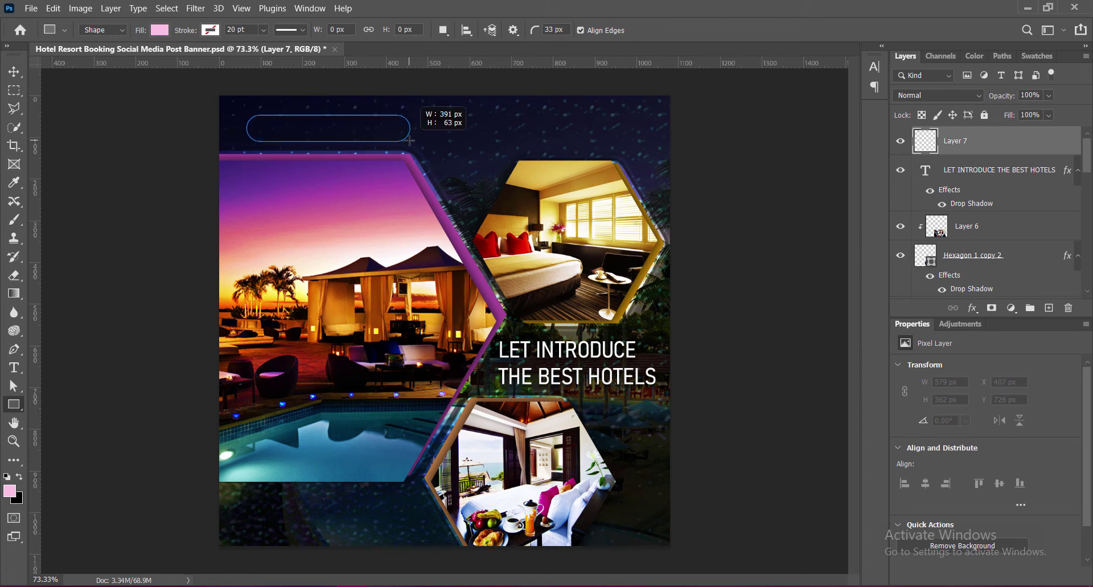
Draw a rectangle at the banner's top-left with linked 6 px corner radii
drag(246, 115, 409, 141)
scroll(940, 509, down, 3)
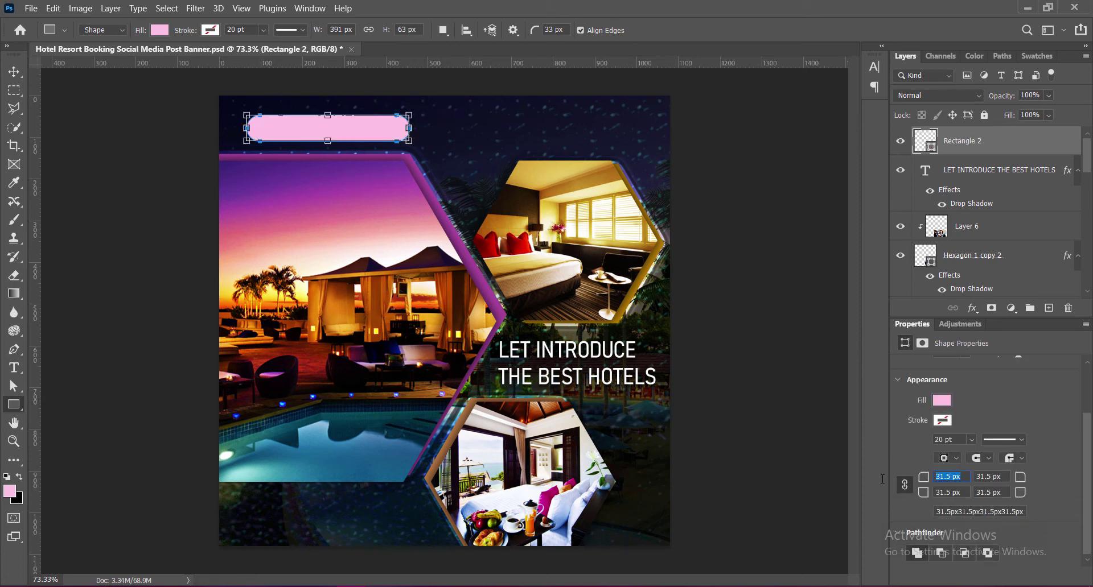
key(Tab)
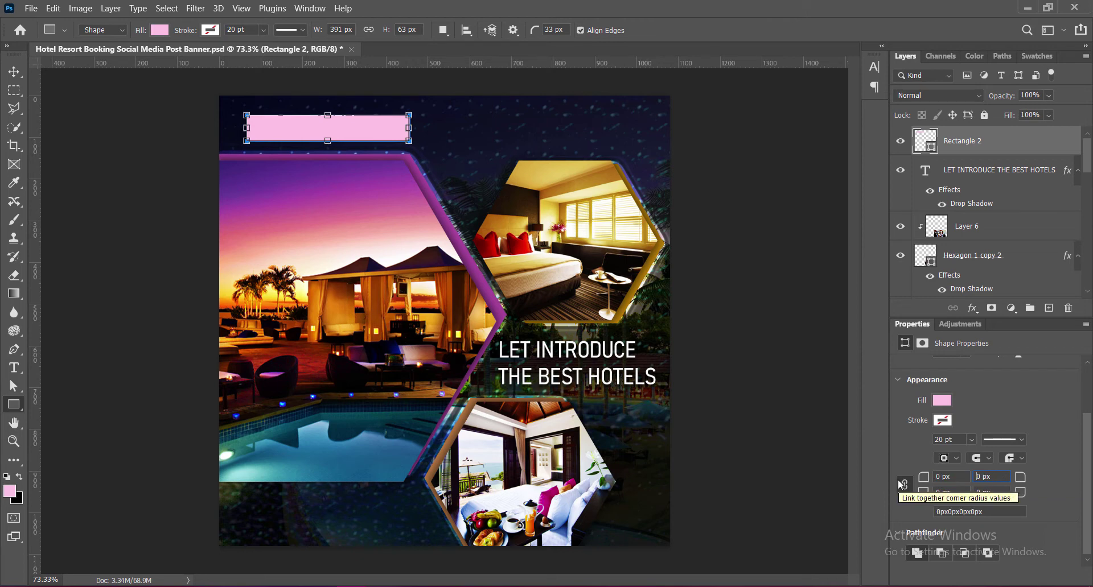
click(904, 484)
text(9)
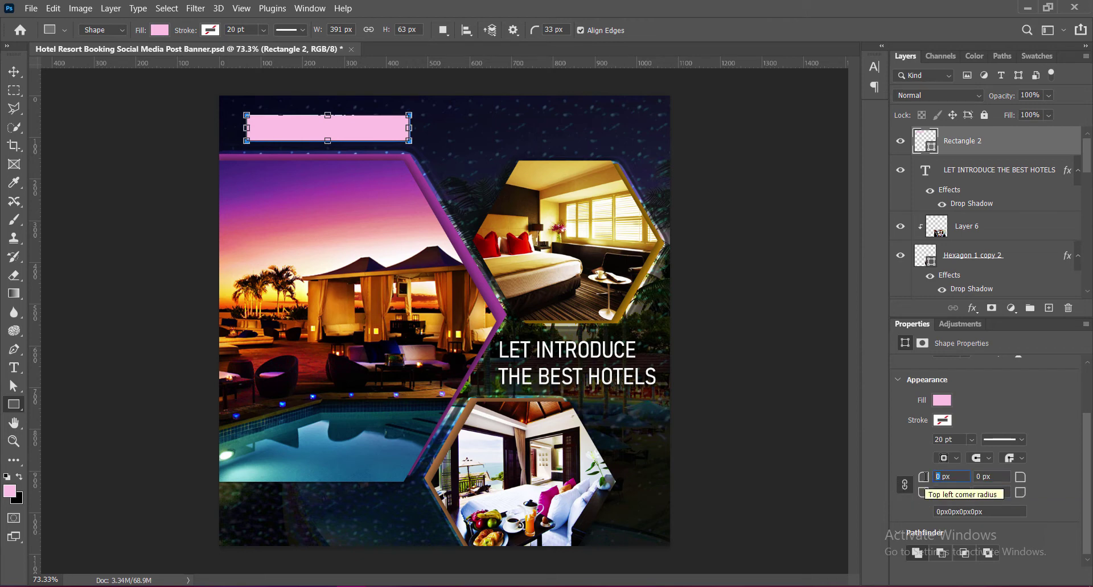
key(shift+Tab)
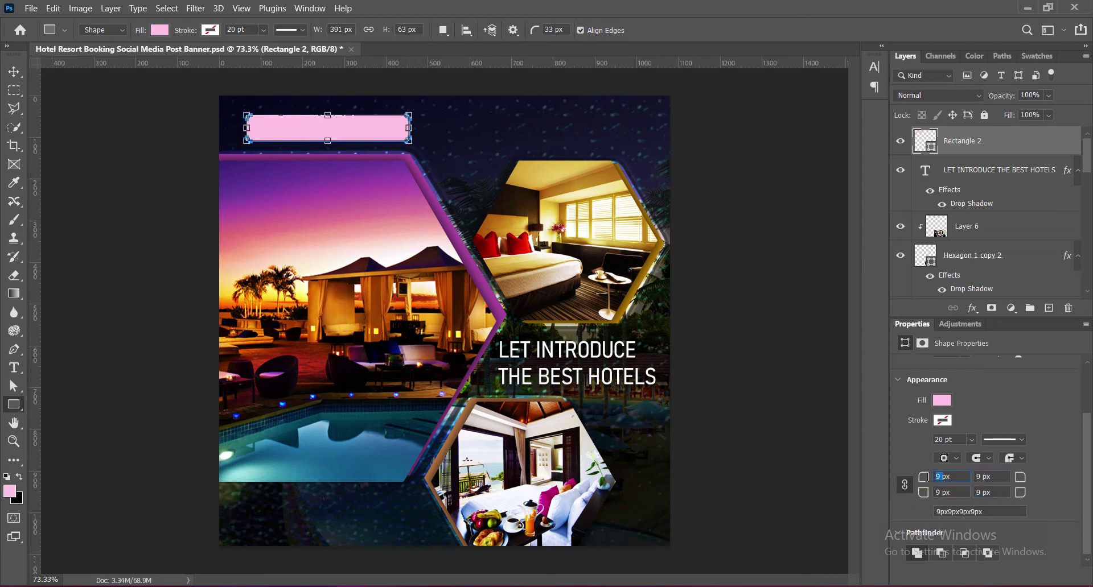
text(6px)
Fill the rectangle with amber orange #e19f00
click(14, 72)
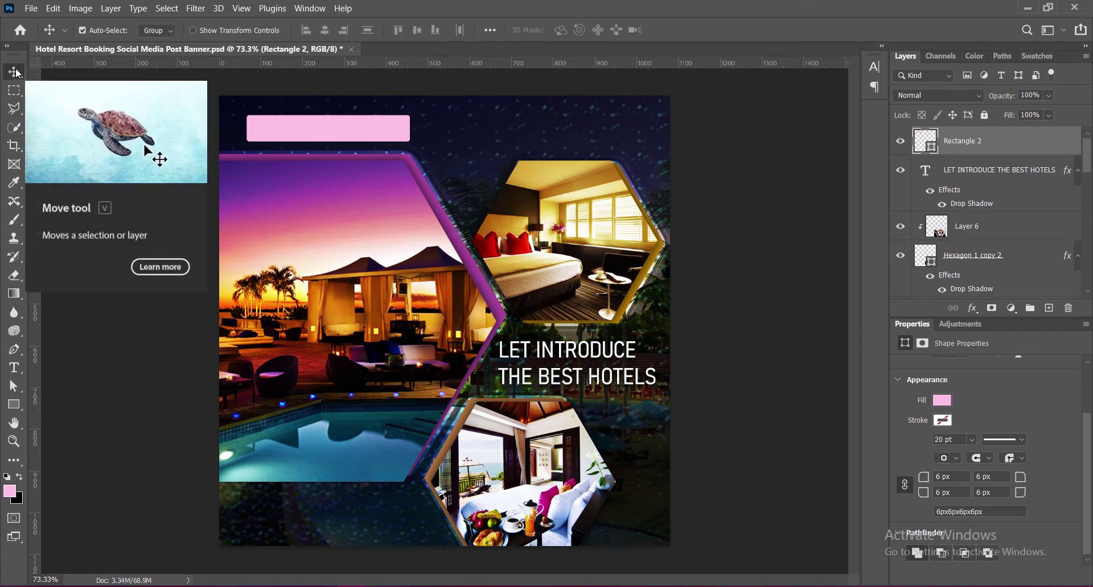
double_click(926, 138)
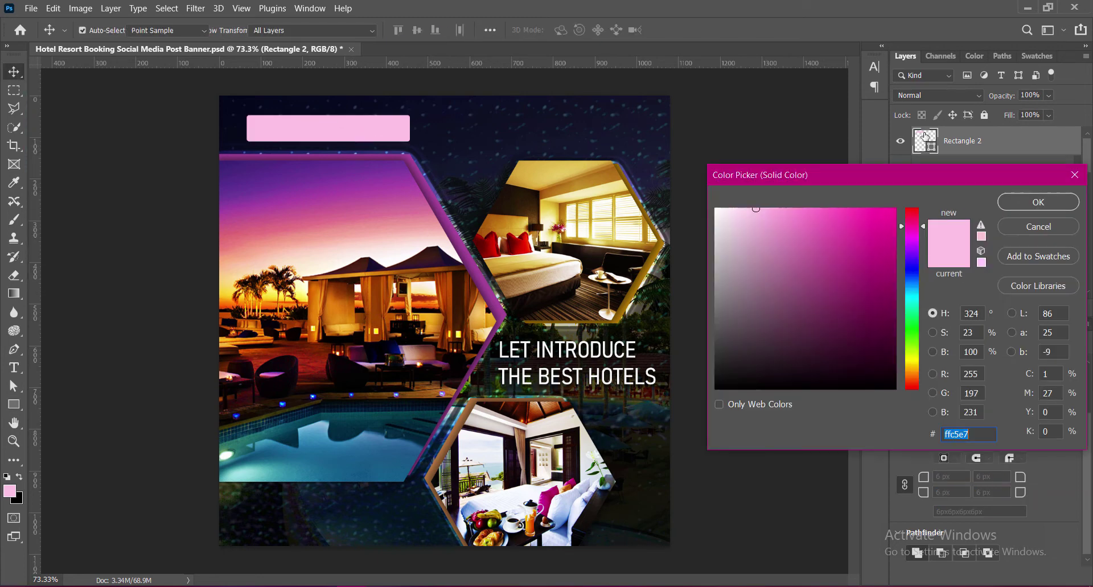
click(563, 169)
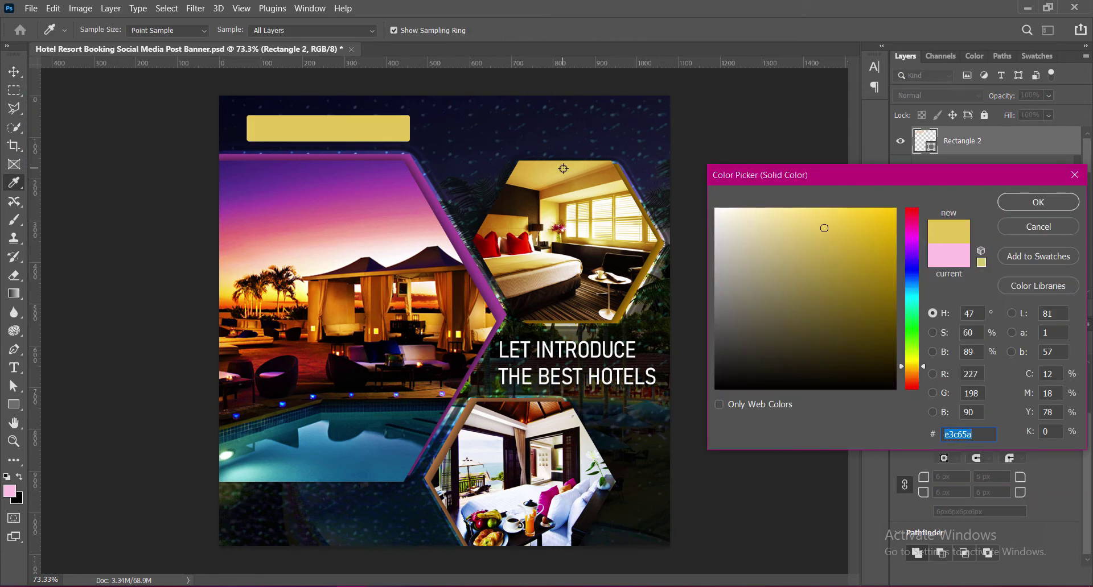
click(893, 230)
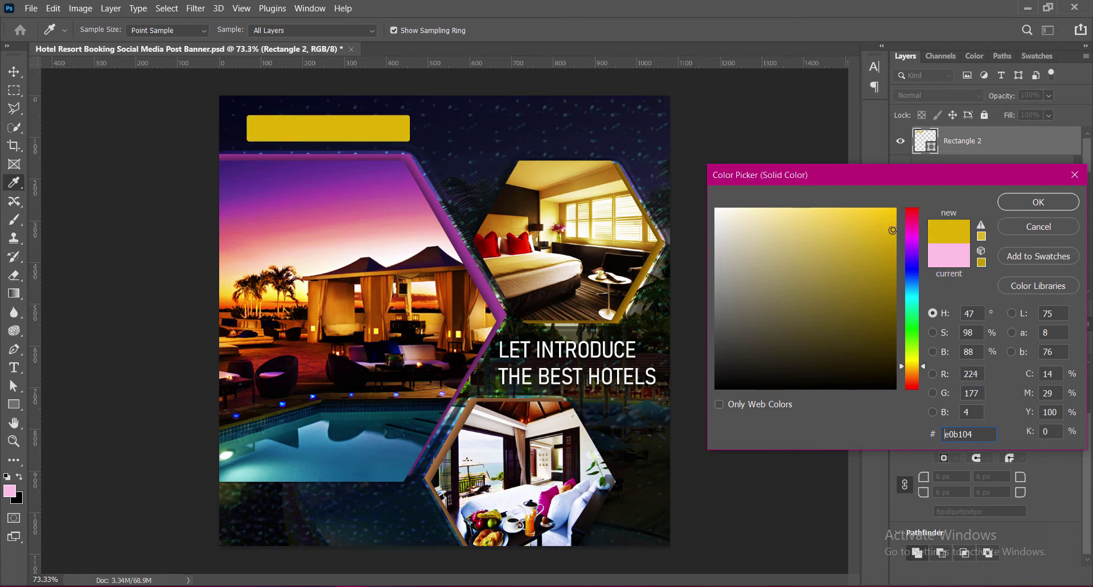
click(896, 229)
drag(912, 371, 913, 372)
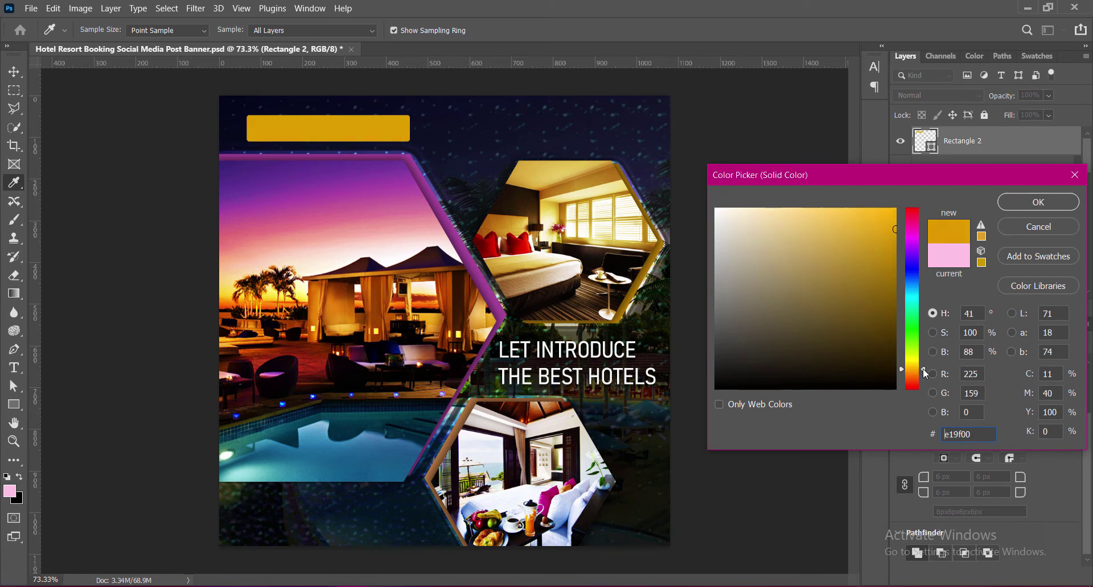
drag(923, 369, 923, 371)
click(1038, 202)
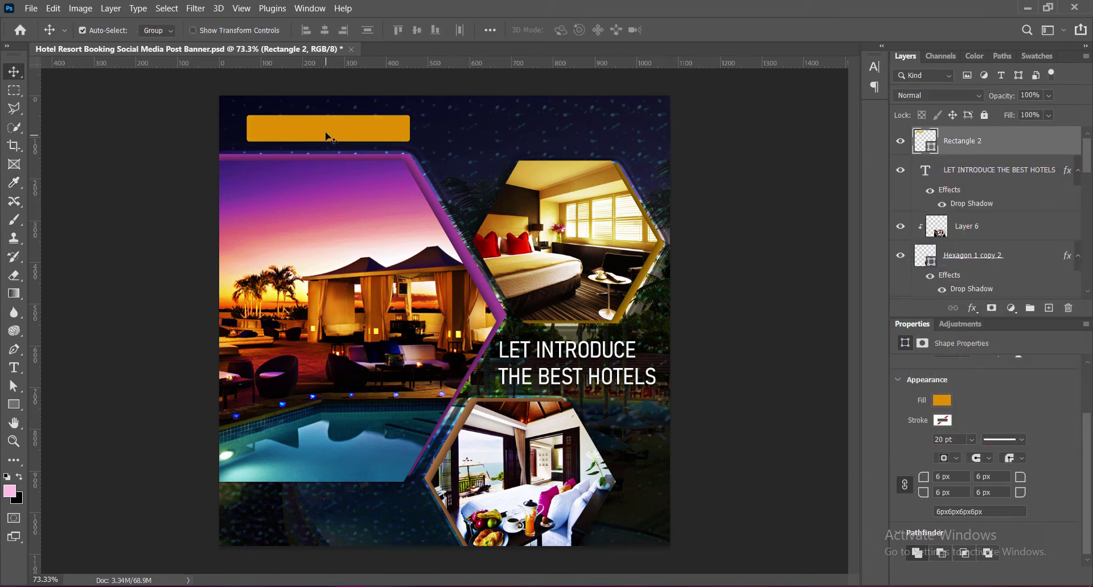
Skew the orange rectangle into a slanted parallelogram
key(ctrl+t)
right_click(341, 132)
click(362, 185)
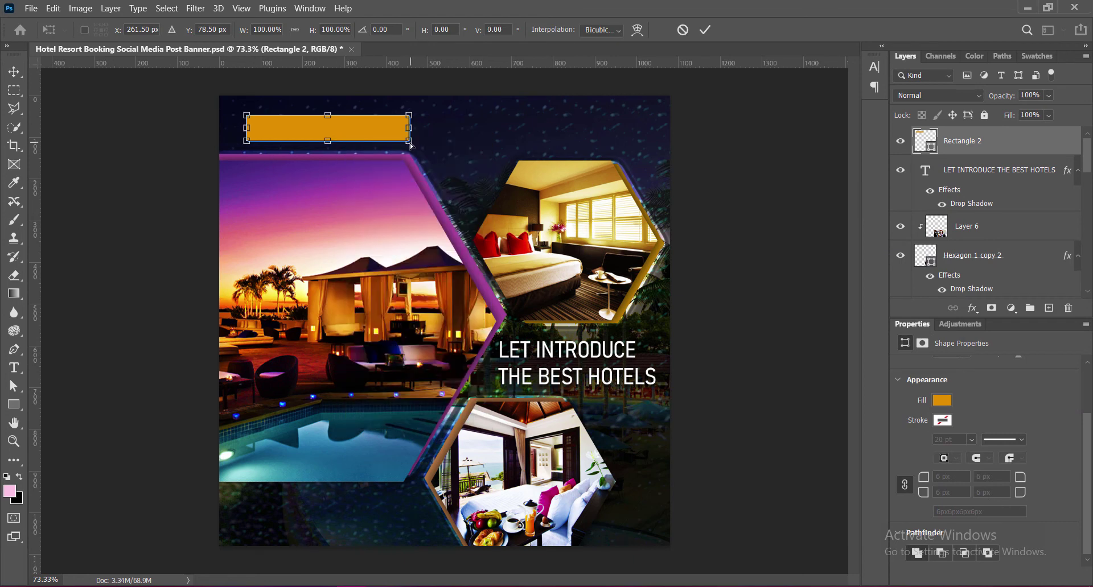
drag(411, 145, 396, 148)
drag(247, 143, 232, 145)
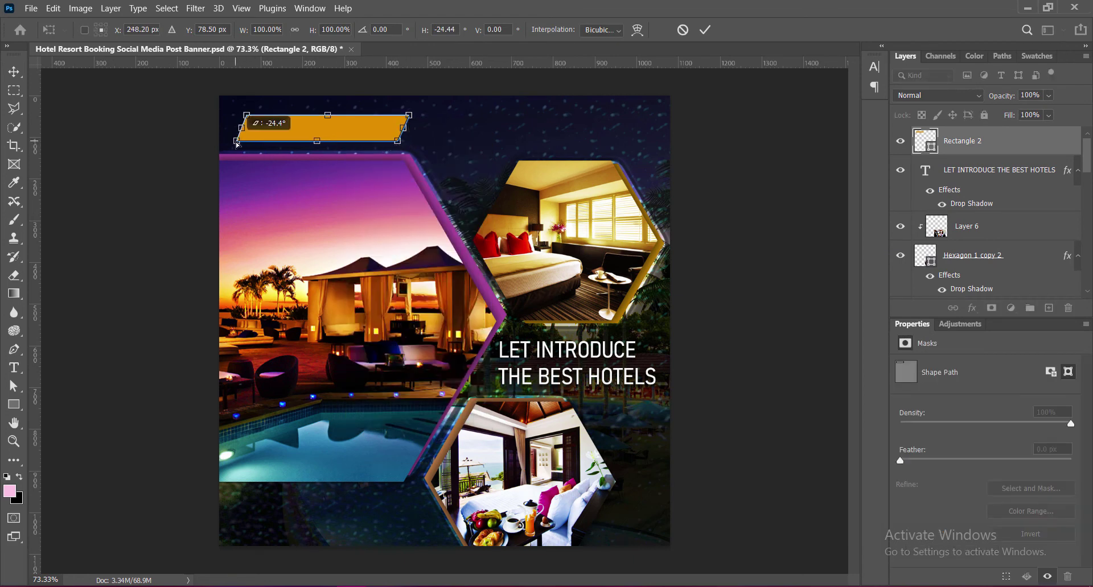
click(705, 30)
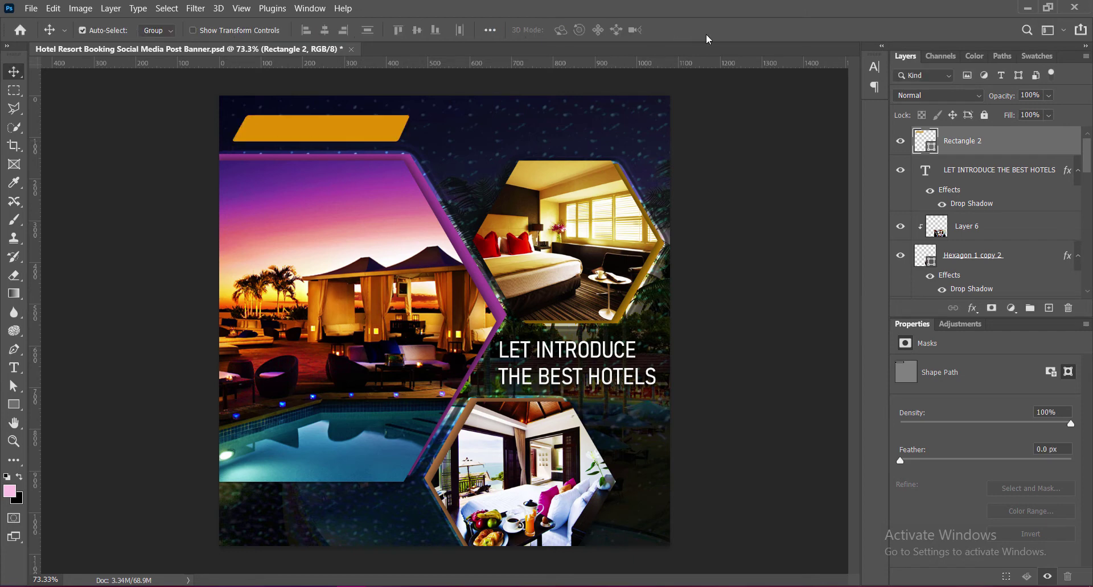
Move the orange bar right and down and refine its slant
drag(344, 134, 358, 140)
key(Down)
key(Down)
key(Down)
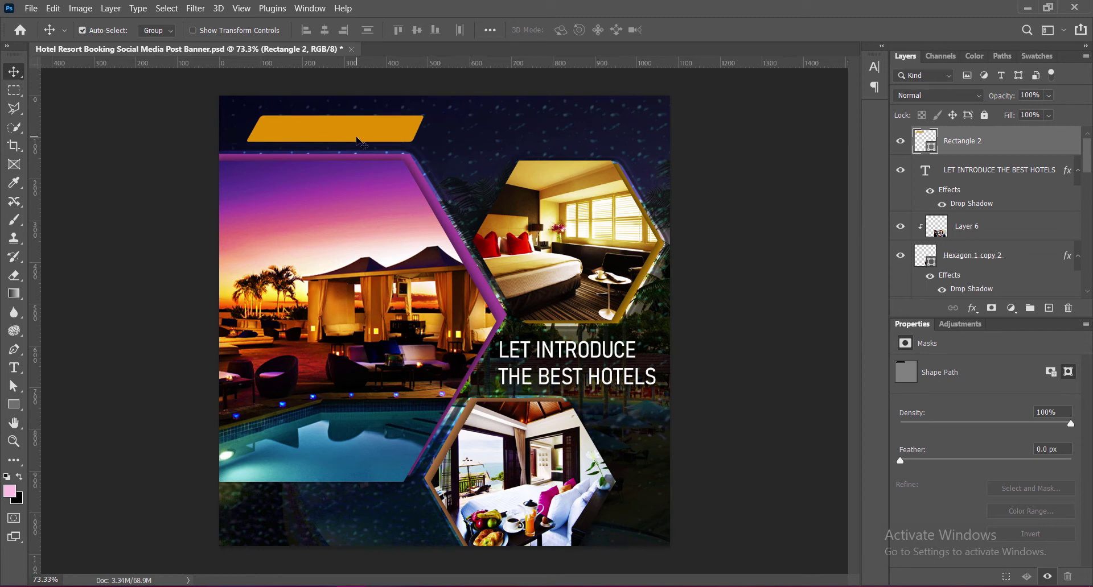
key(ctrl+t)
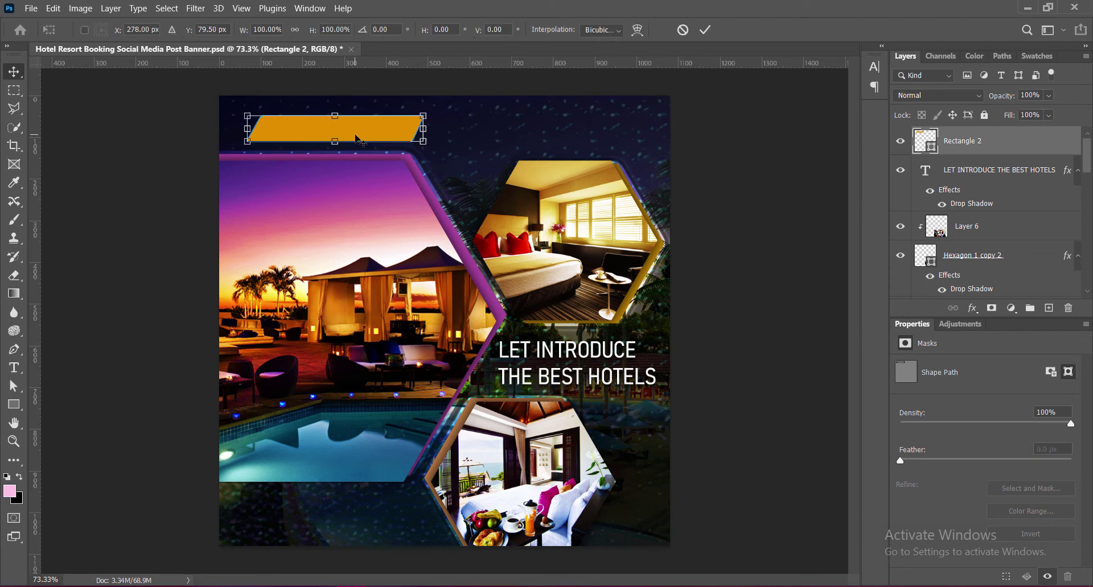
right_click(356, 136)
click(381, 189)
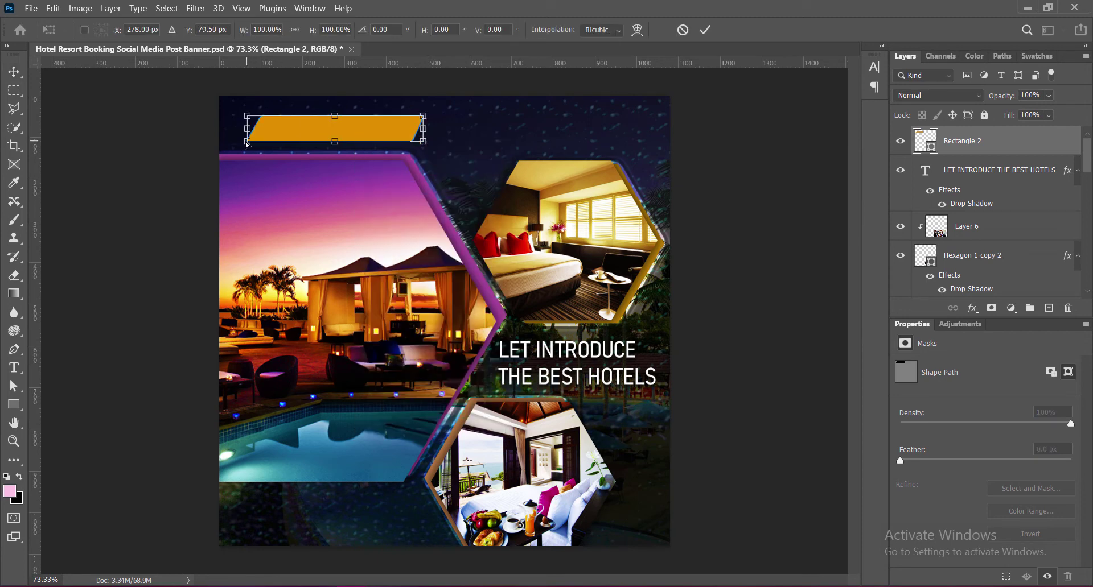
drag(247, 144, 244, 143)
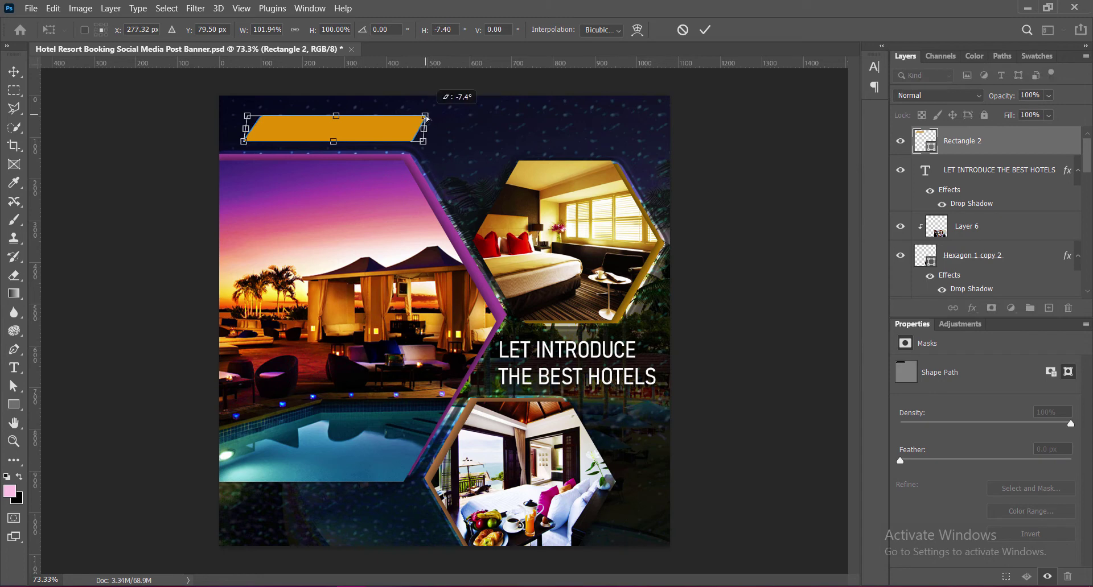
click(700, 29)
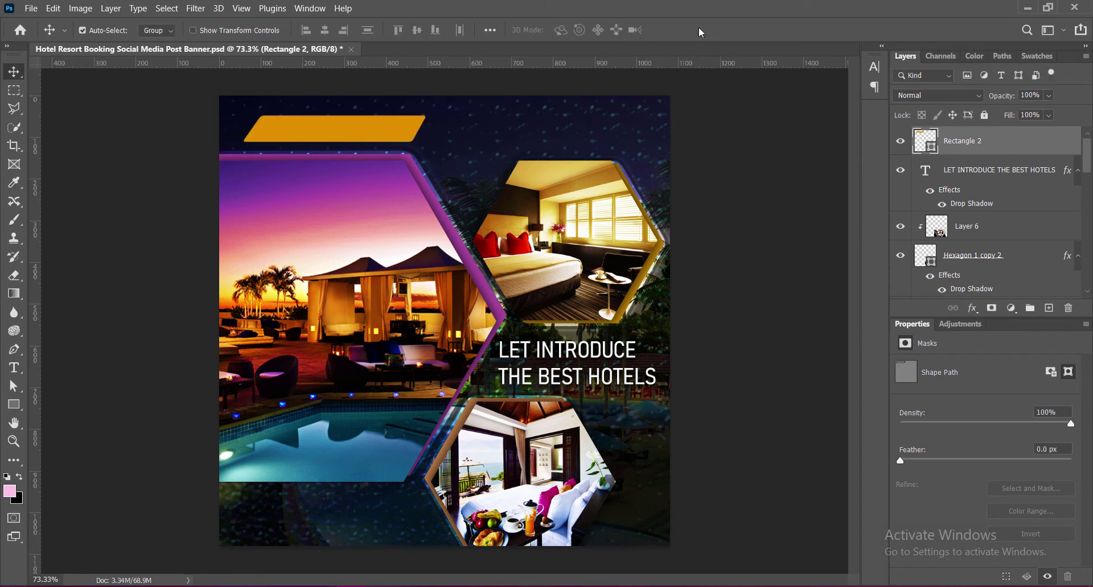
key(ctrl+t)
right_click(360, 132)
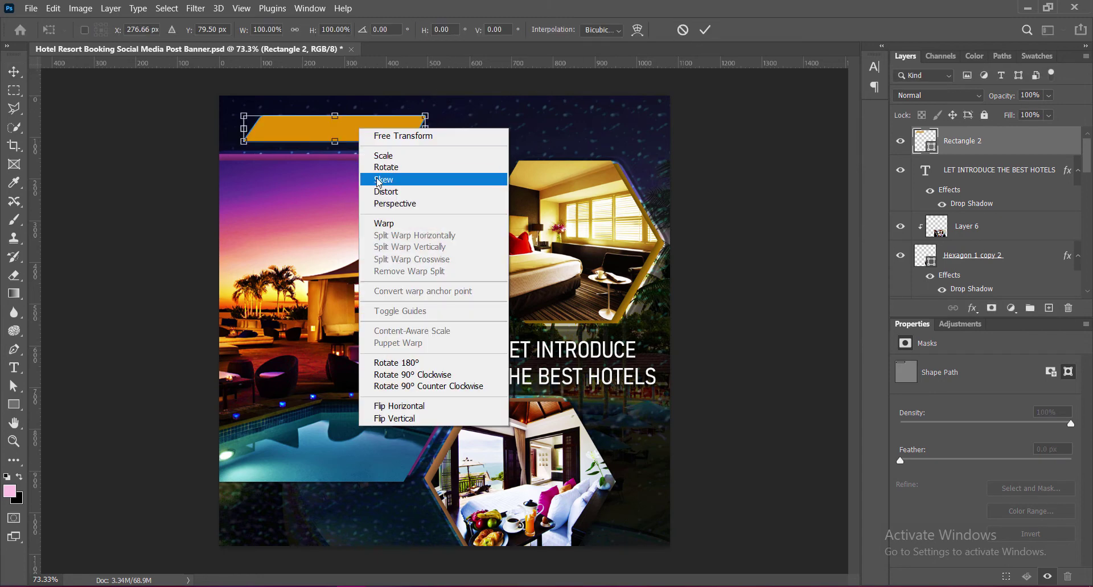
click(381, 178)
click(708, 31)
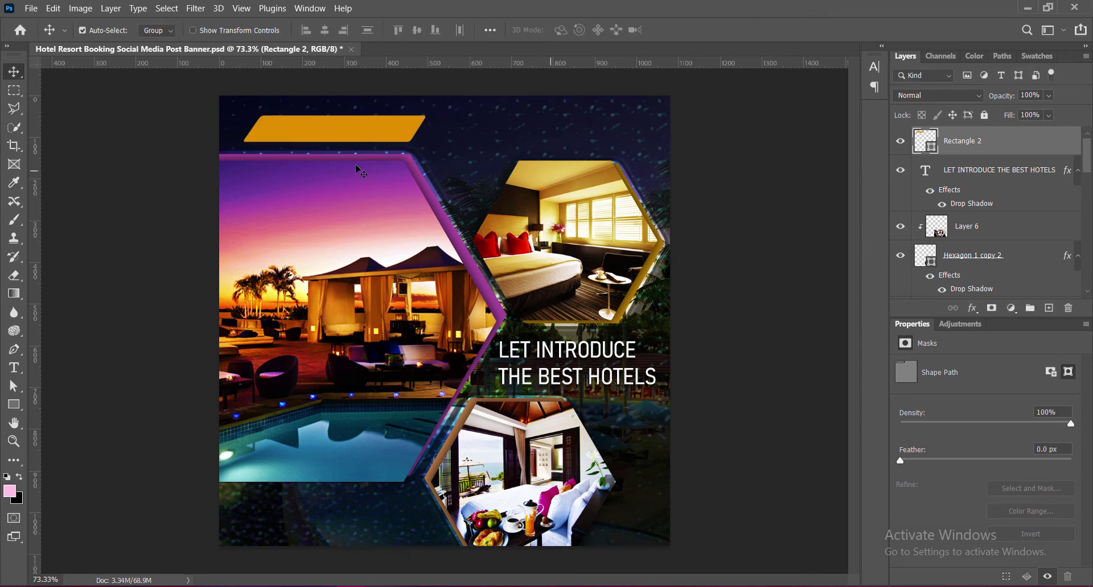
Make the bar thinner, stretch its left side out and nudge it into place
key(ctrl+t)
drag(335, 115, 356, 140)
key(Return)
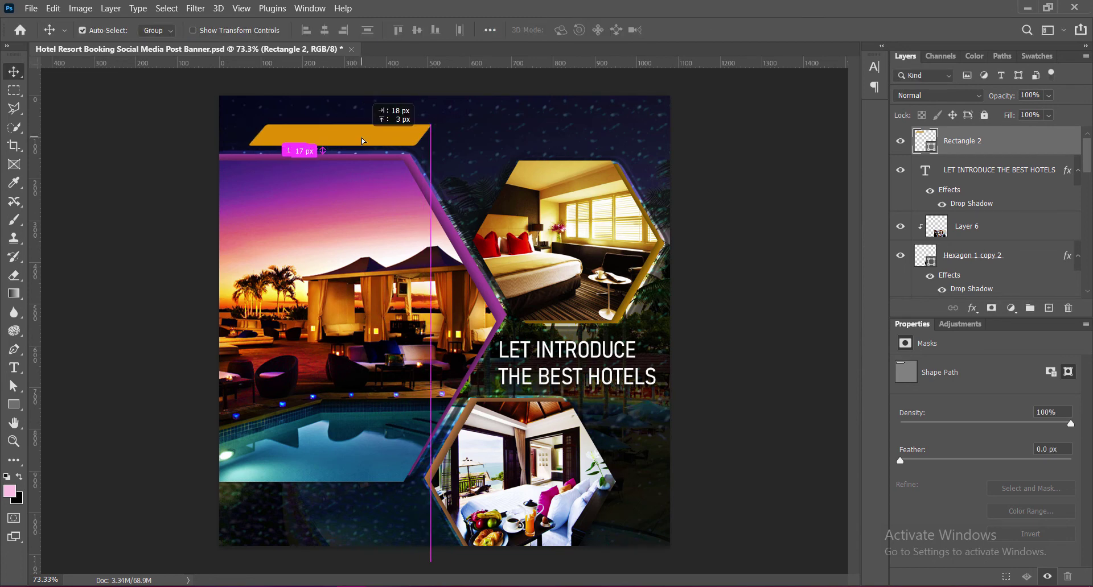
key(ctrl+t)
drag(240, 134, 225, 134)
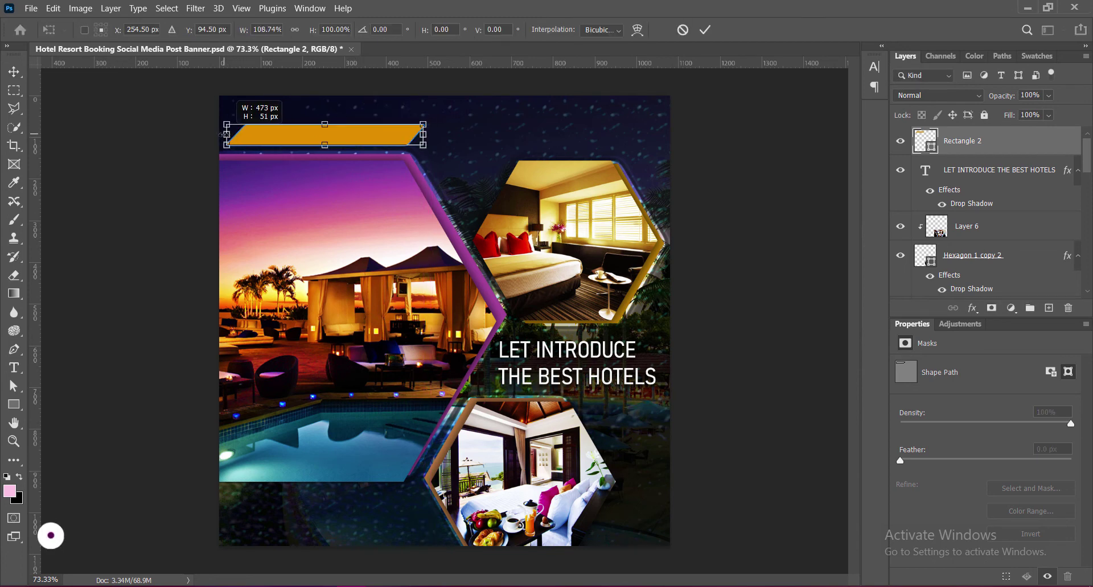
key(Return)
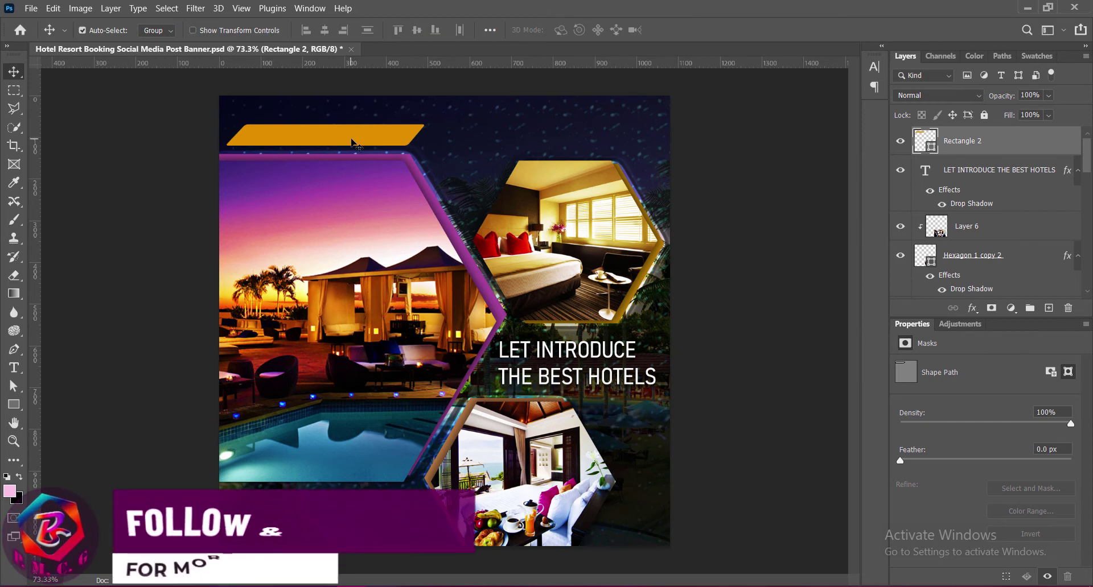
drag(353, 138, 362, 138)
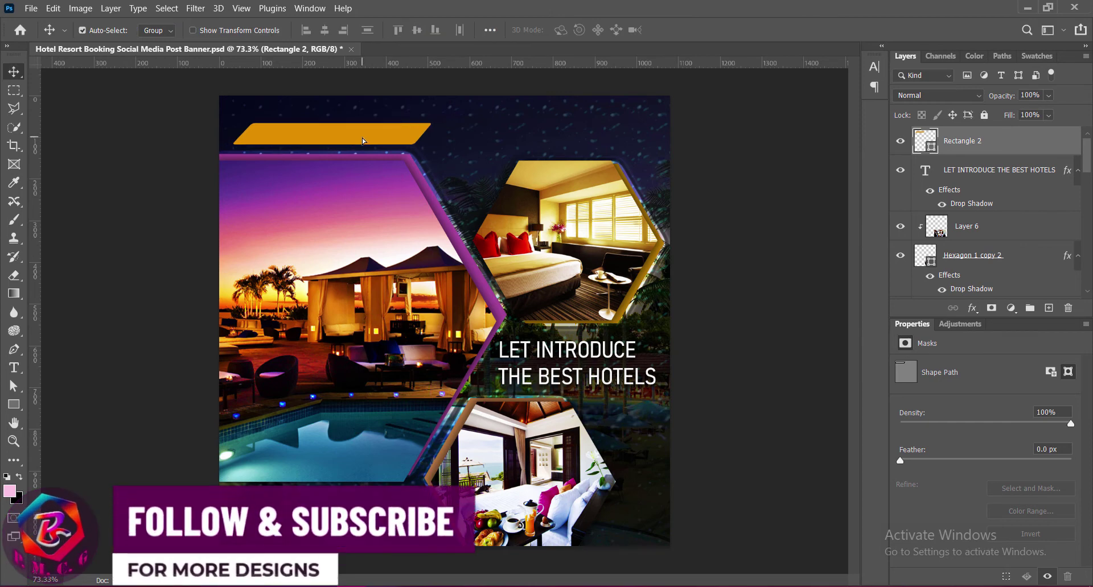
key(Down)
key(Down)
key(Down)
key(Down)
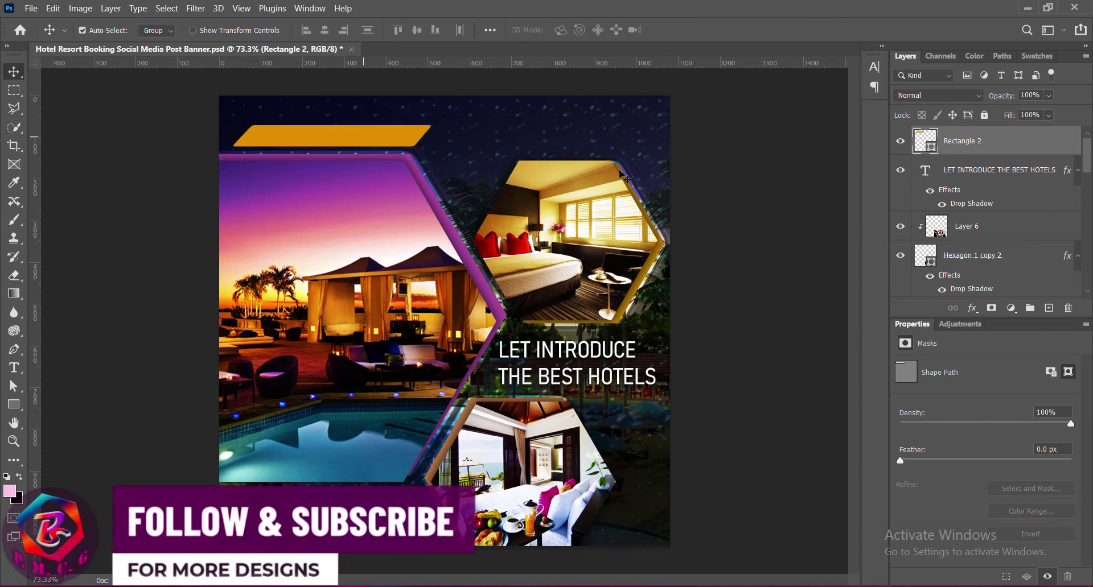
Give the orange strip a Drop Shadow layer style
key(ctrl+t)
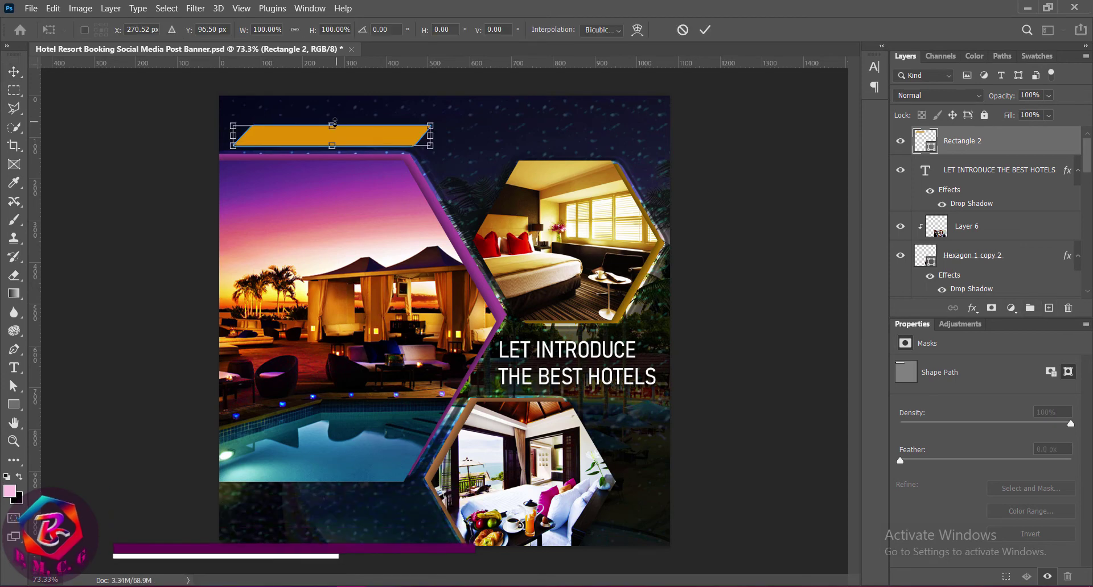
click(704, 30)
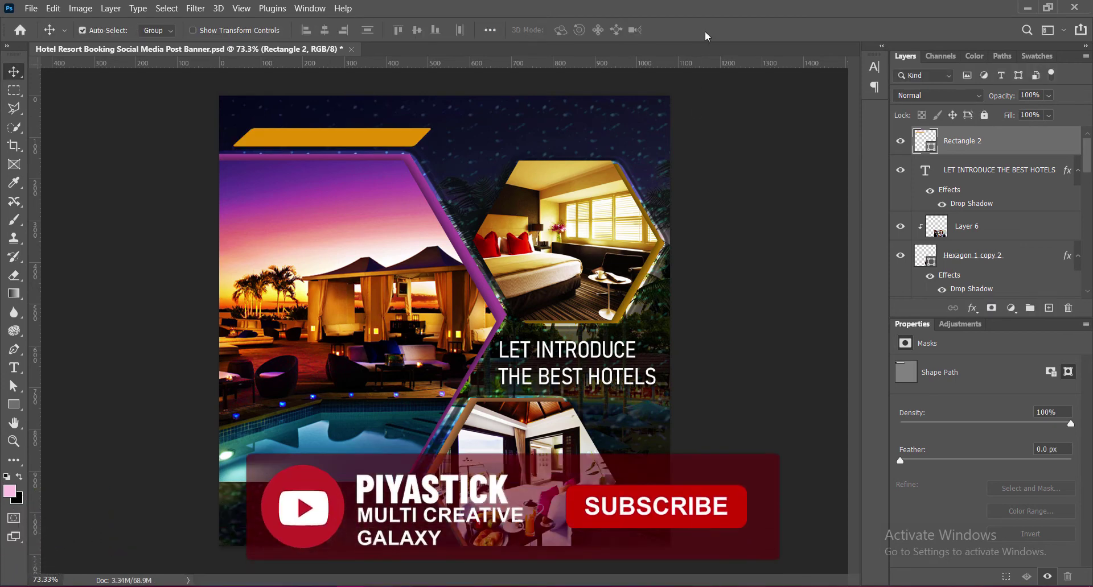
double_click(1001, 141)
click(545, 331)
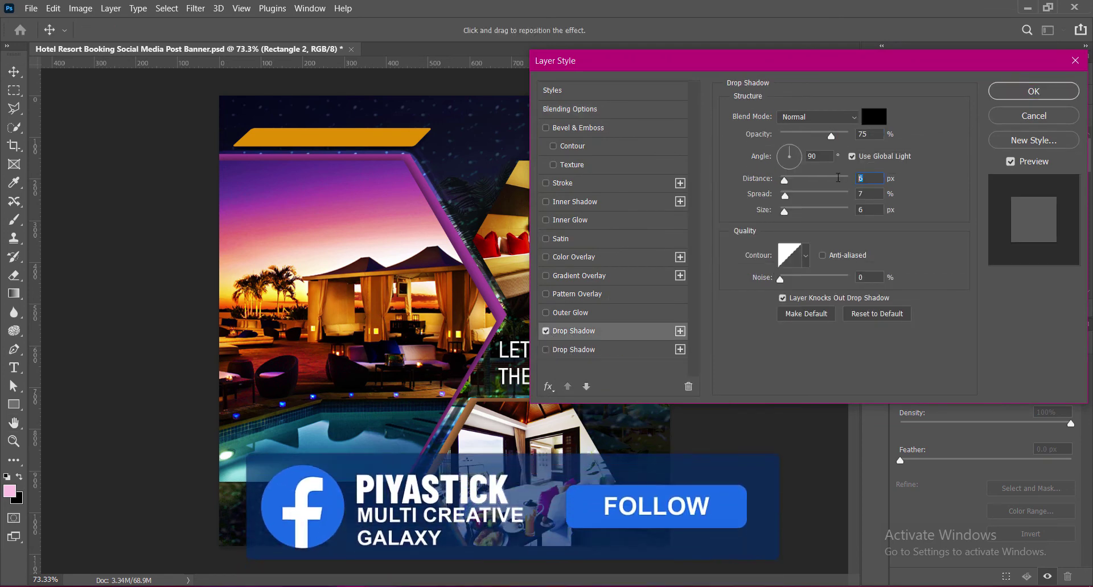
click(1033, 91)
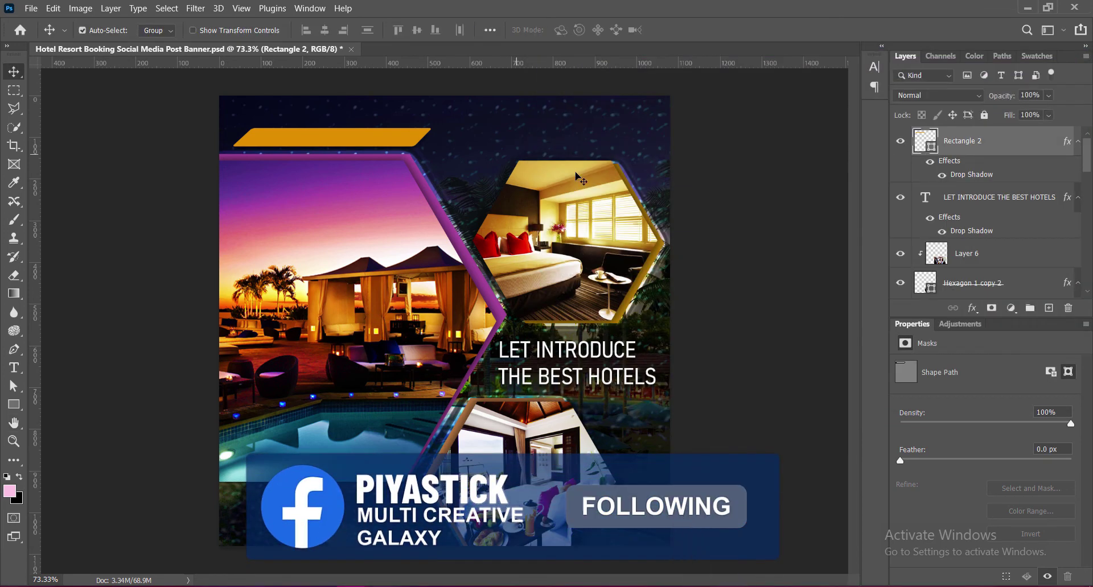
Type the contact phone line on the orange strip in dark navy
click(1048, 308)
key(t)
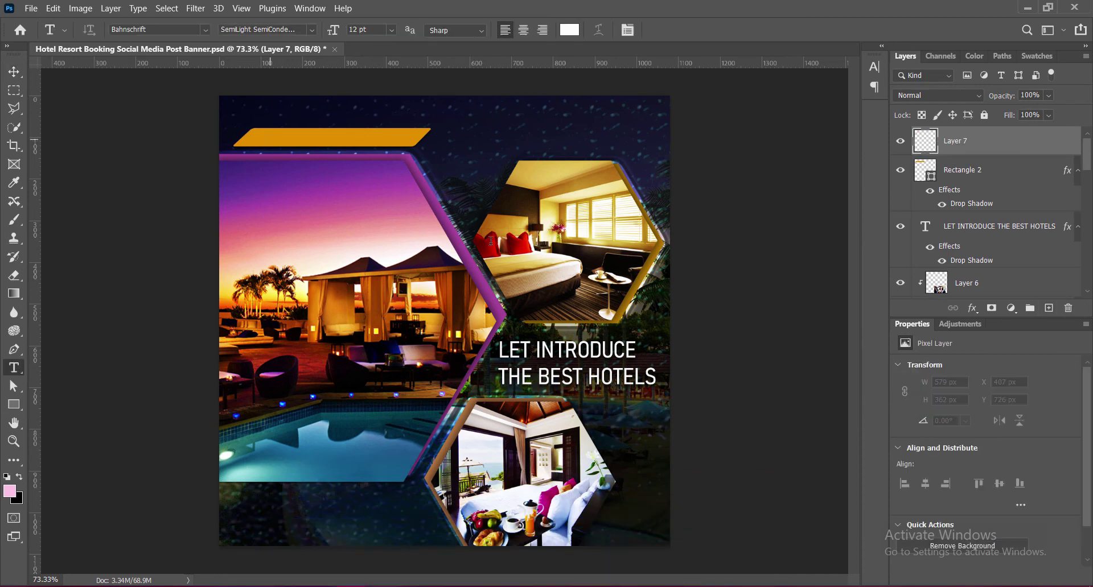
click(270, 138)
text(Contact:)
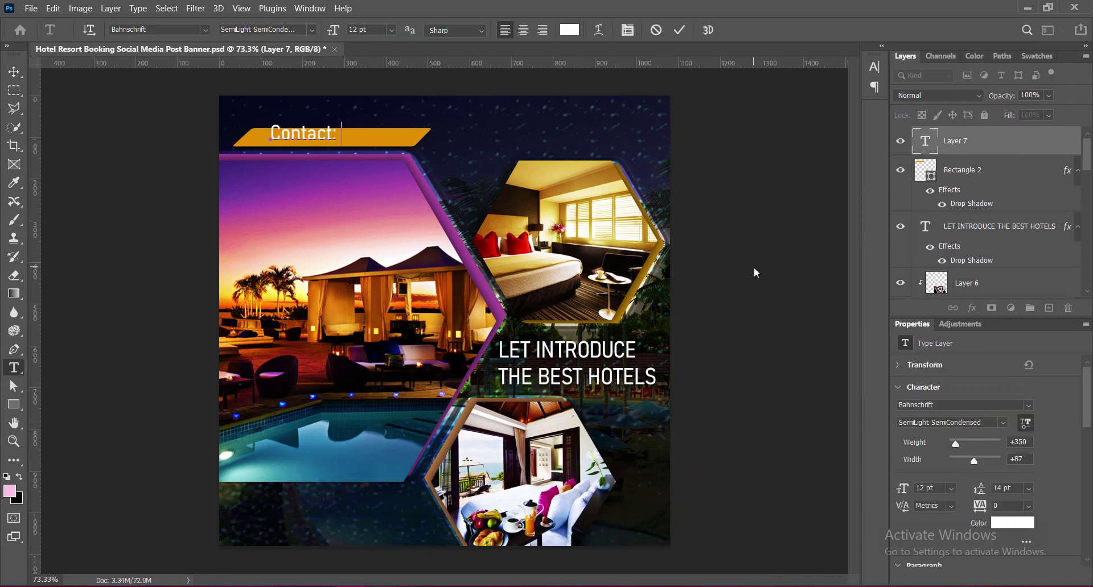
text( +000 123 456 7890)
key(ctrl+a)
click(569, 29)
click(251, 117)
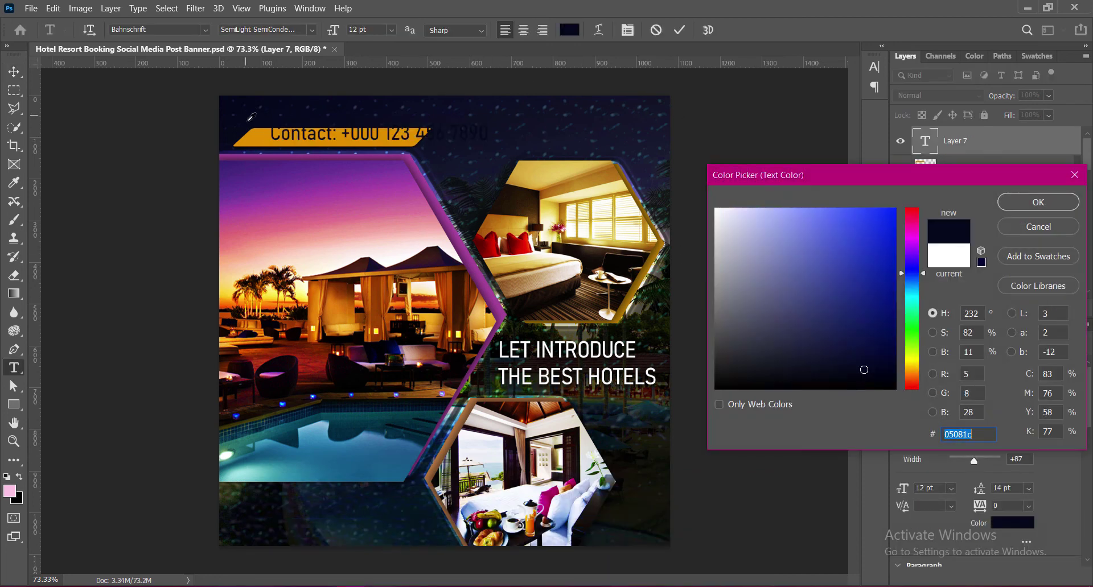
key(Return)
Set the contact text to SemiCondensed at 9 pt
click(311, 29)
click(245, 111)
triple_click(364, 29)
text(9)
key(Return)
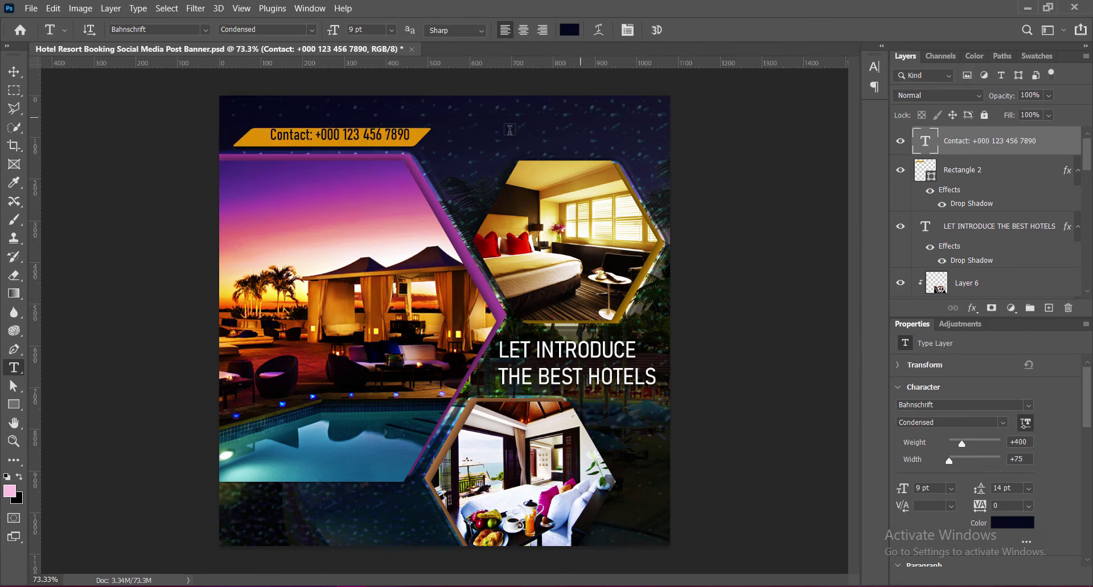
click(268, 29)
click(256, 171)
key(v)
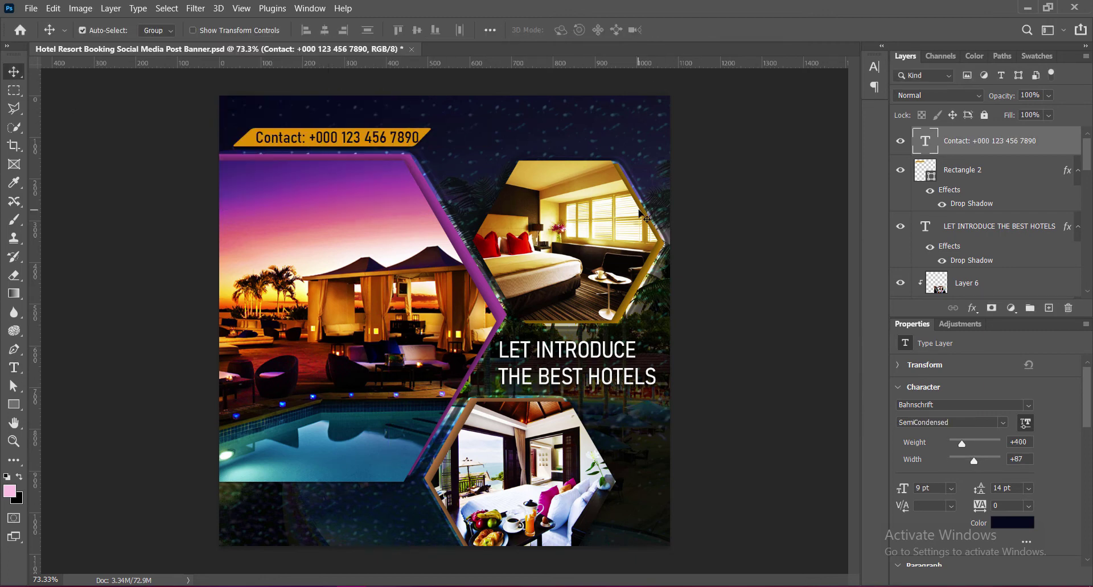
Reduce the contact text size to 8.5 pt
double_click(336, 137)
click(391, 29)
click(370, 63)
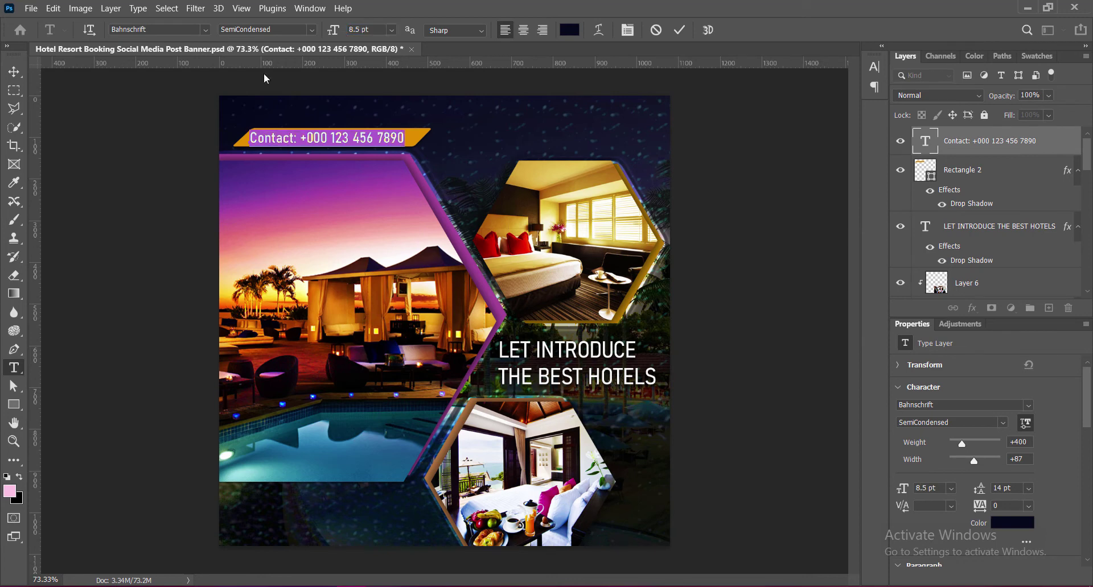
click(679, 29)
key(v)
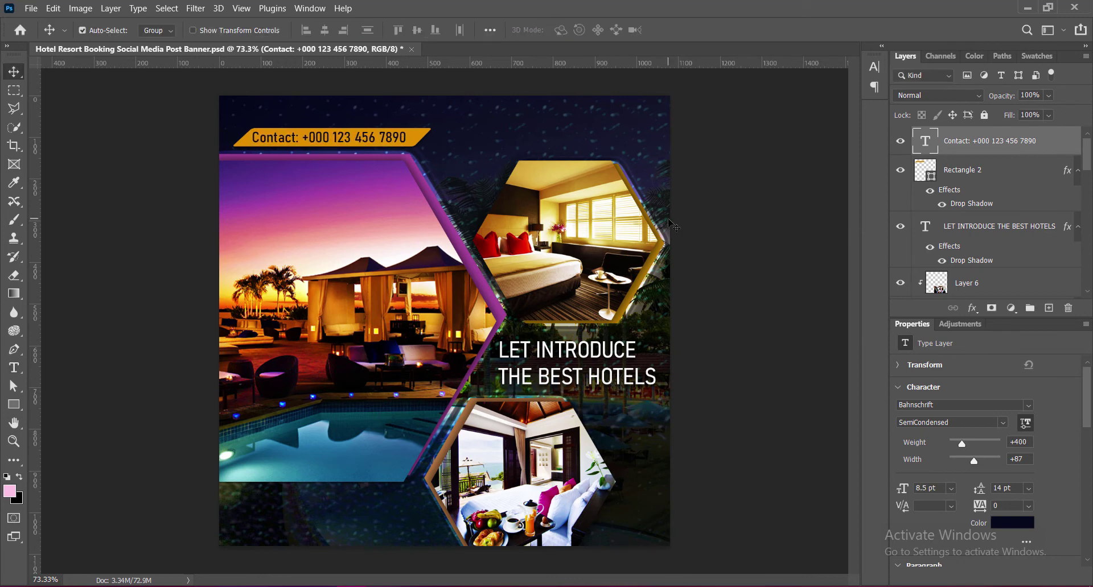
Copy the text above the strip as 'To Get More Details' in SemiLight Condensed 8 pt
drag(330, 137, 330, 117)
double_click(330, 116)
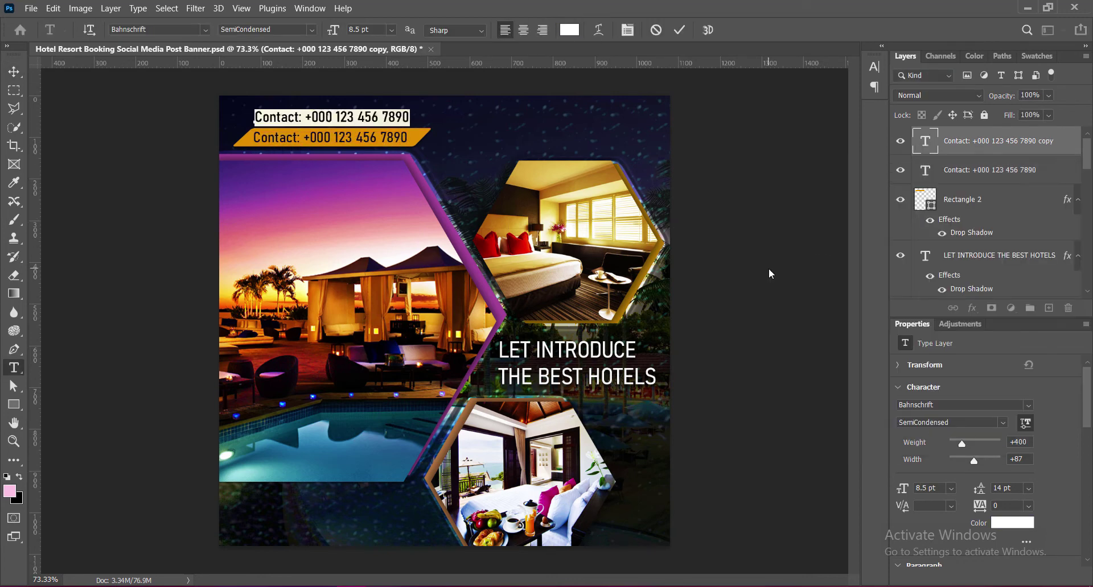
text(To Get More Details)
key(ctrl+a)
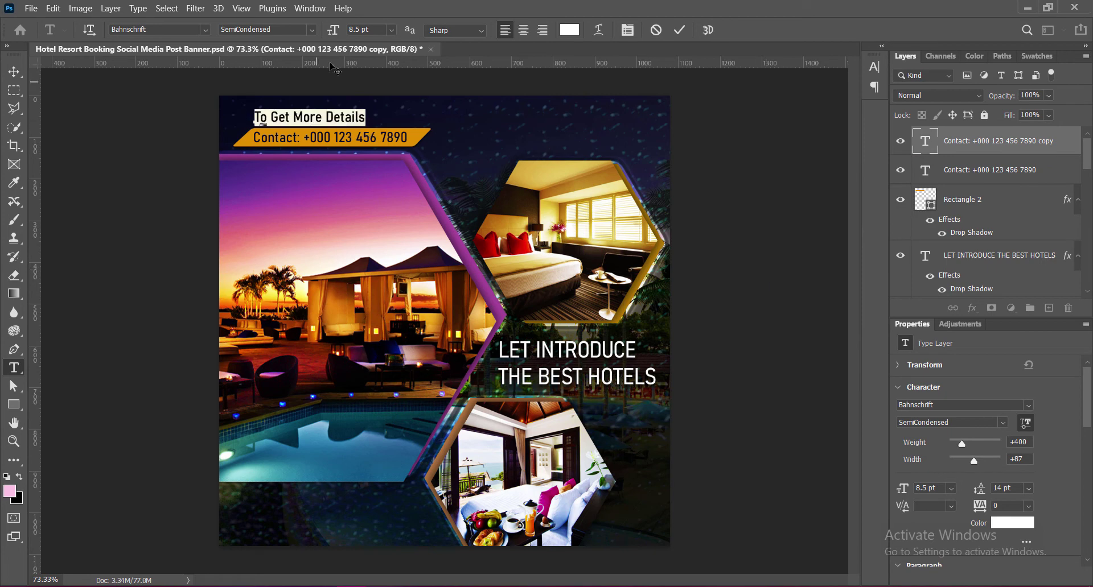
click(311, 30)
click(285, 72)
click(391, 30)
click(367, 72)
click(13, 71)
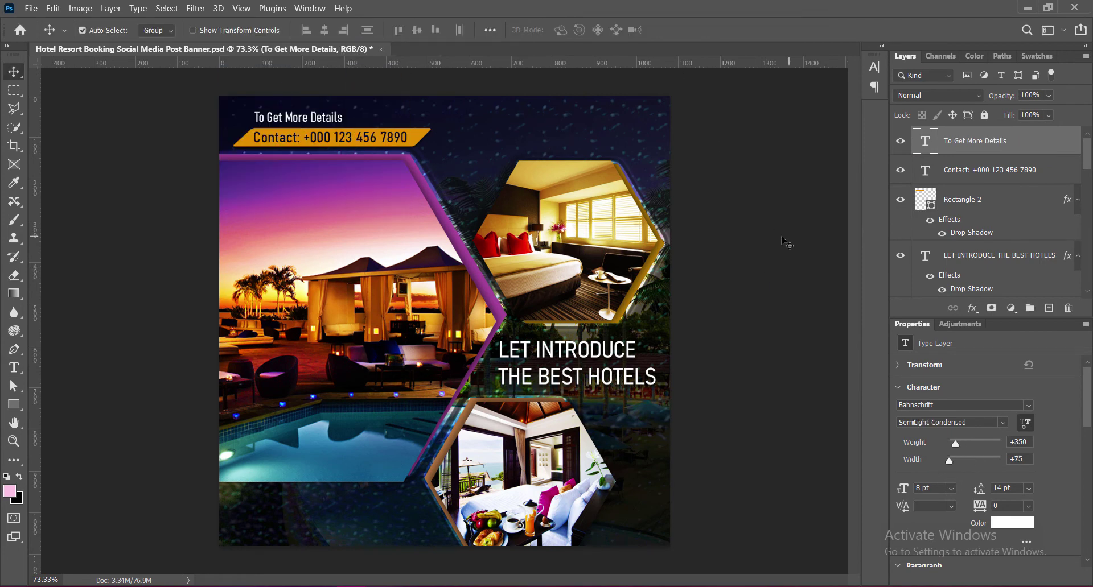
Set the heading to 7.5 pt and give it a drop shadow
double_click(336, 123)
key(Return)
key(v)
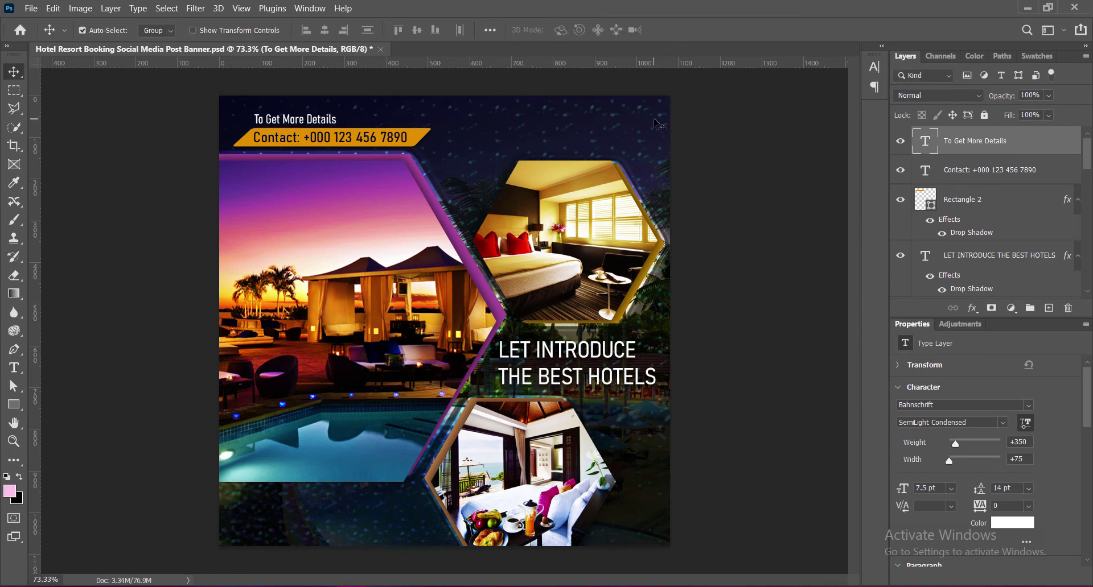
double_click(1013, 142)
click(560, 348)
key(Return)
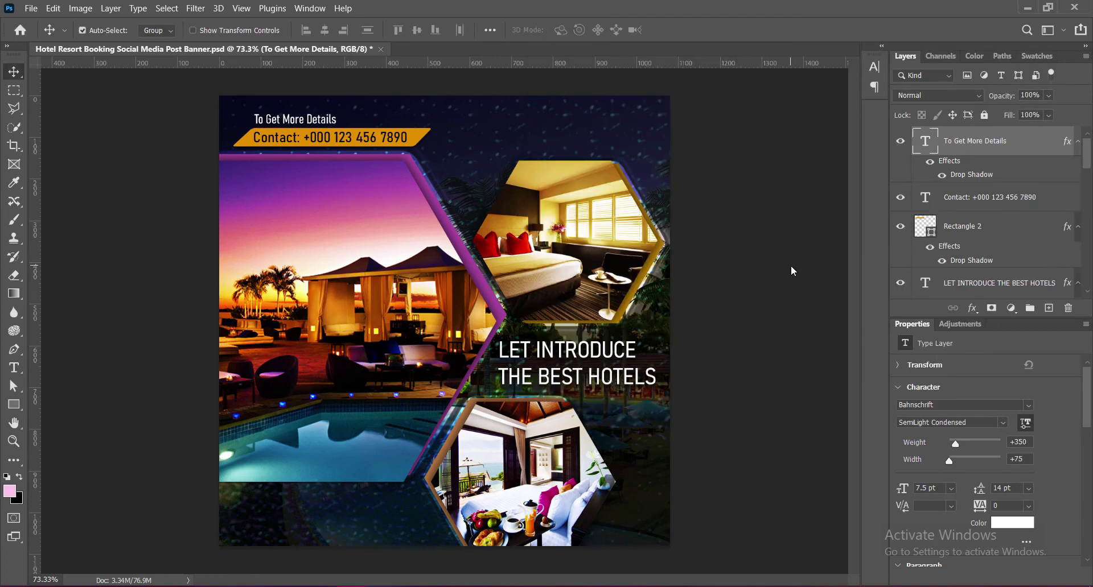
Resize the 'To Get More Details' heading back to 8 pt
double_click(307, 124)
click(398, 31)
click(364, 74)
key(ctrl+Return)
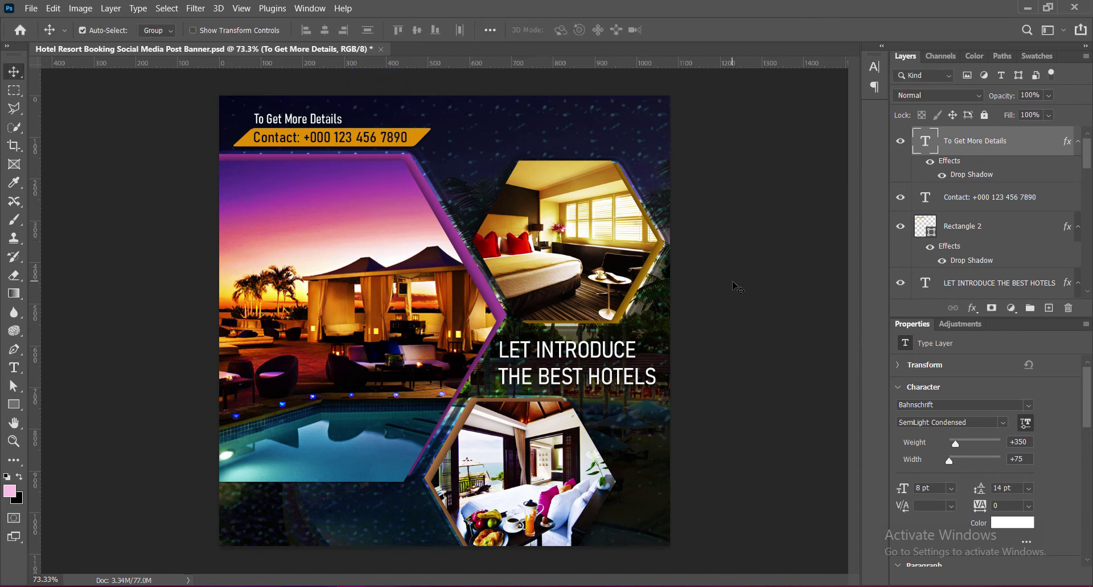
Draw a pink rounded rectangle near the banner's bottom-left corner
click(1049, 308)
right_click(14, 404)
click(58, 412)
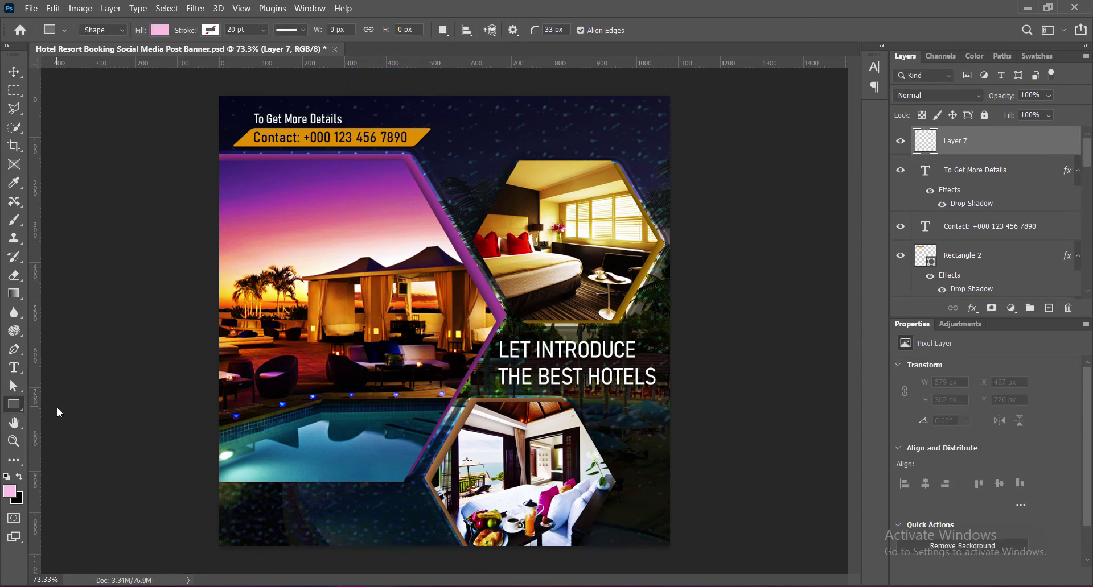
drag(240, 497, 335, 517)
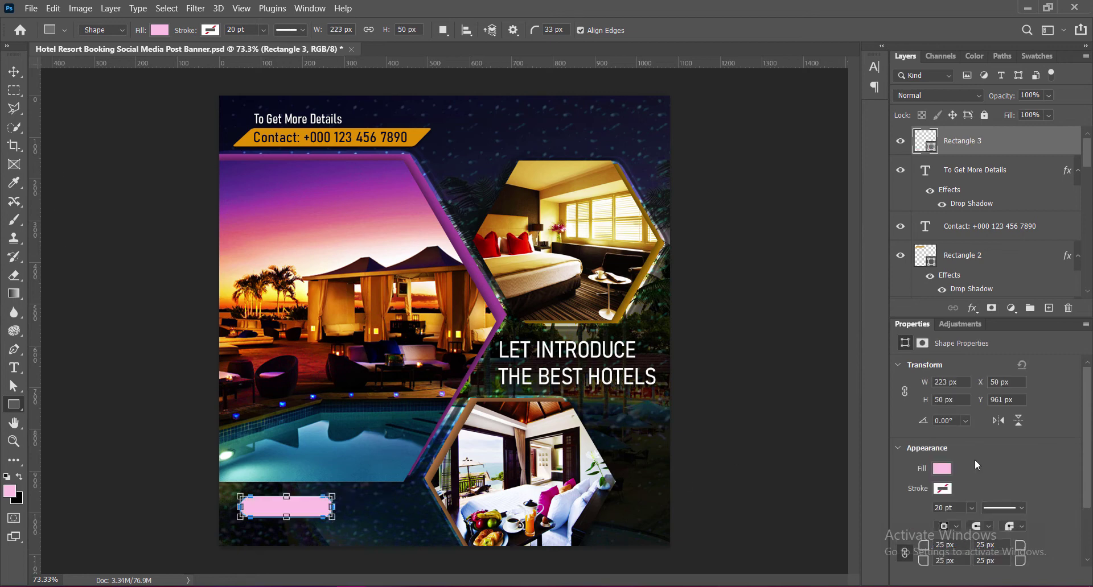
scroll(977, 465, down, 3)
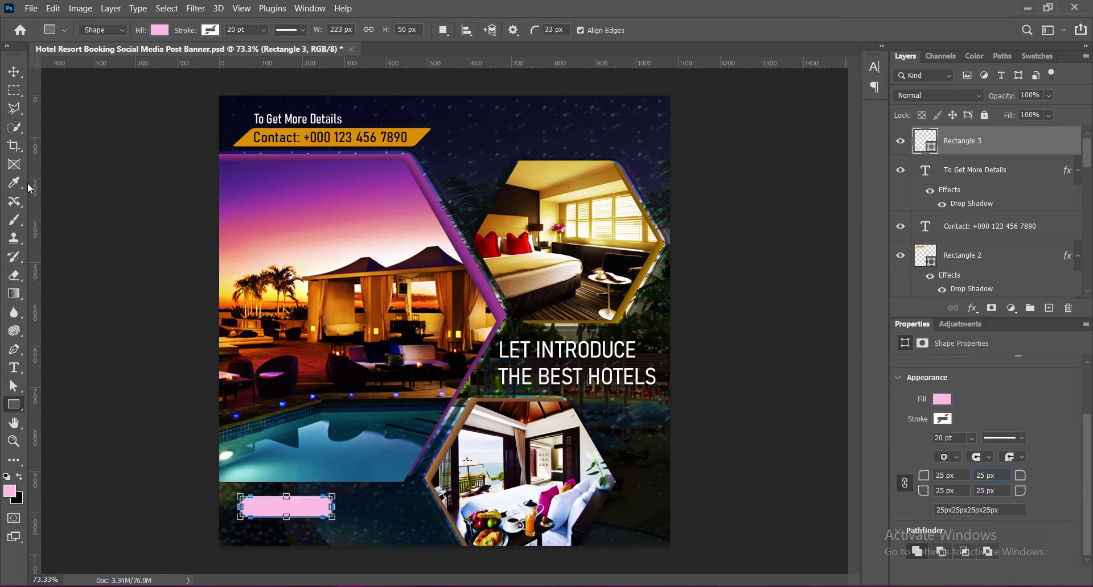
Make the pink rectangle slightly taller, to about 223 × 50 px
key(v)
key(ctrl+t)
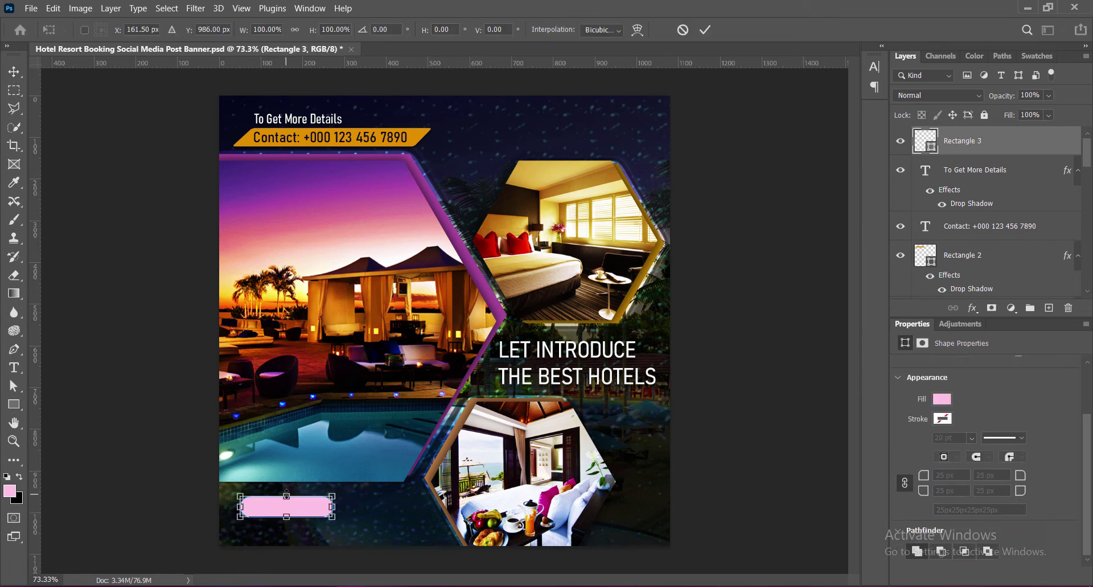
mouse_move(286, 495)
mouse_down()
mouse_move(326, 505)
mouse_move(276, 506)
mouse_up()
key(Return)
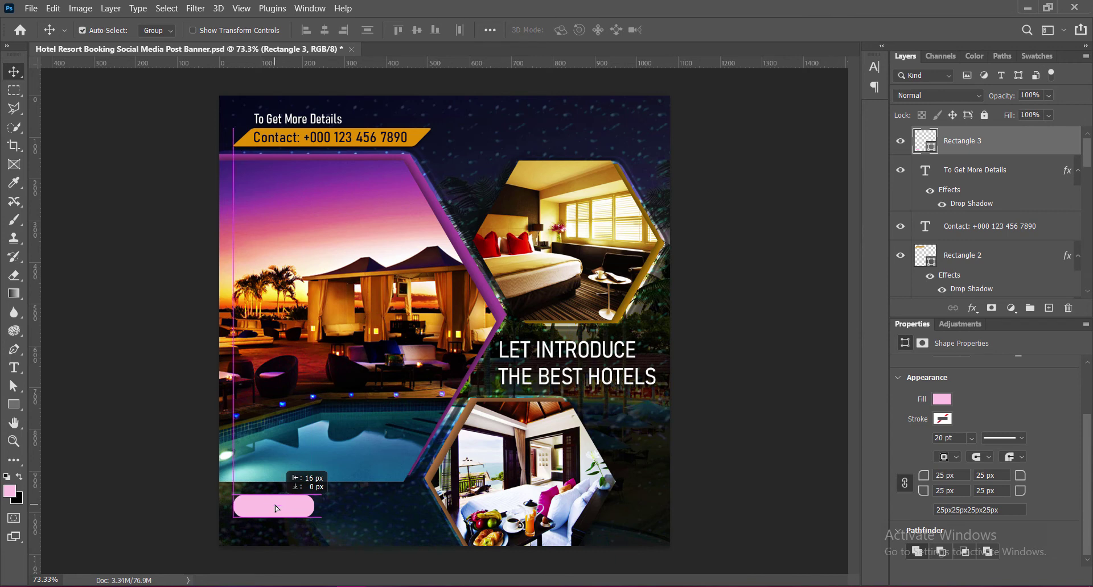
Add a Gradient Overlay whose two stops are dark blues sampled from the pool photo
right_click(921, 140)
click(936, 146)
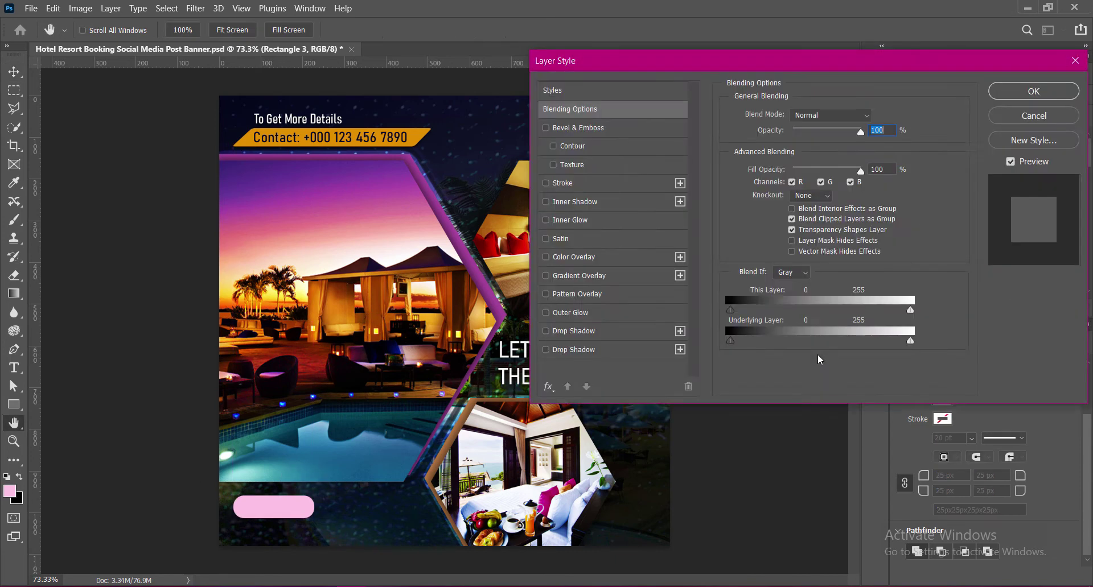
click(548, 275)
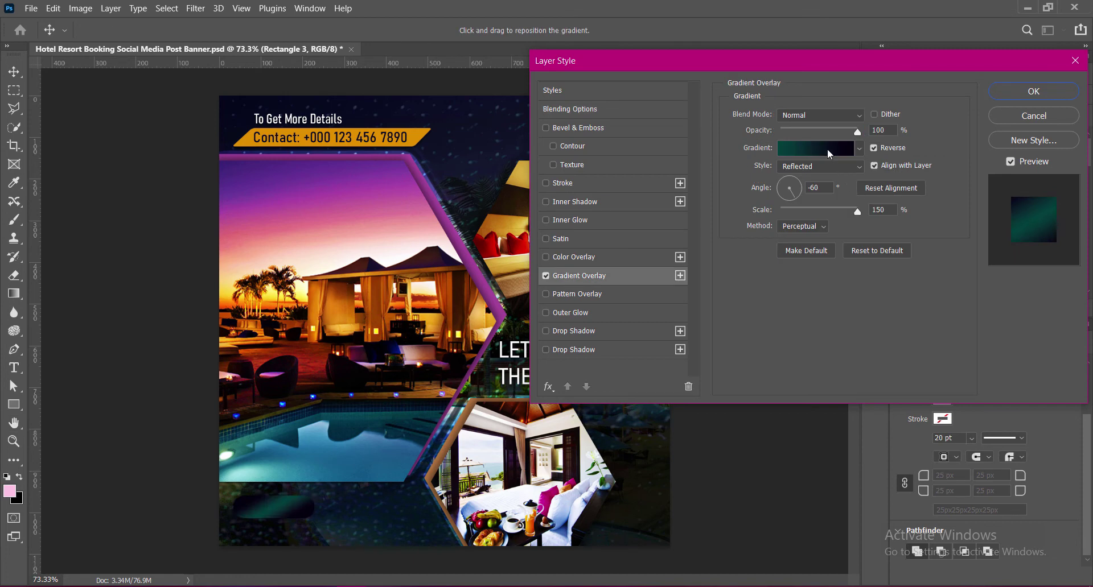
click(816, 148)
click(726, 482)
double_click(725, 482)
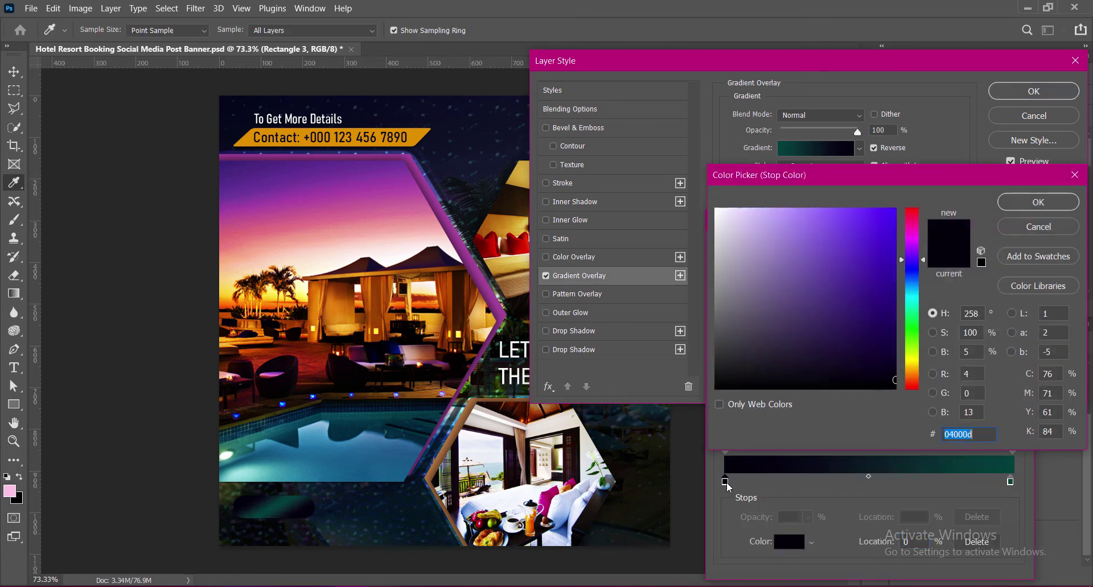
click(331, 447)
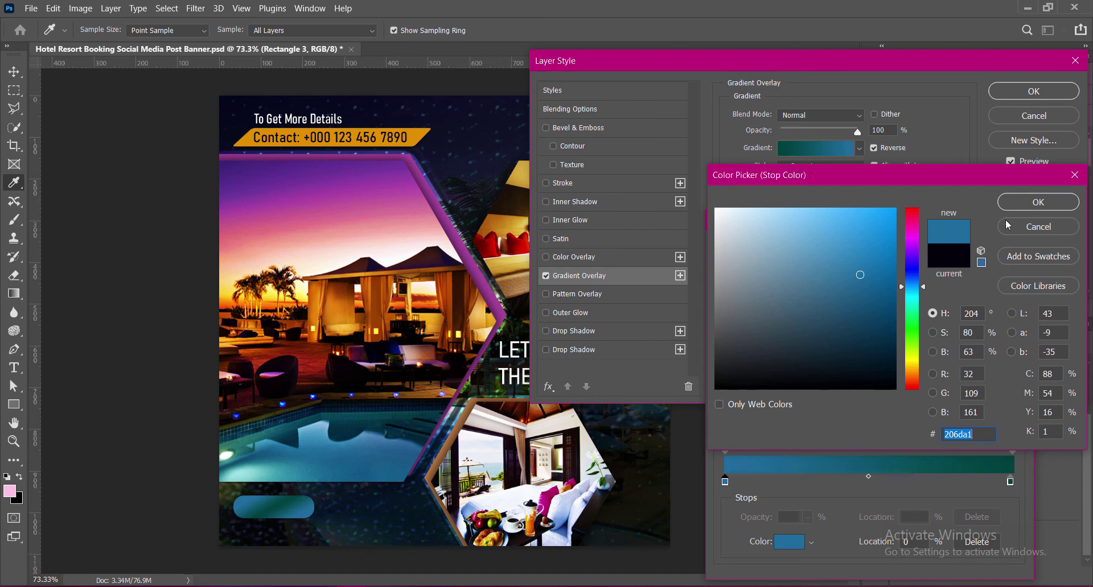
click(409, 426)
click(1058, 206)
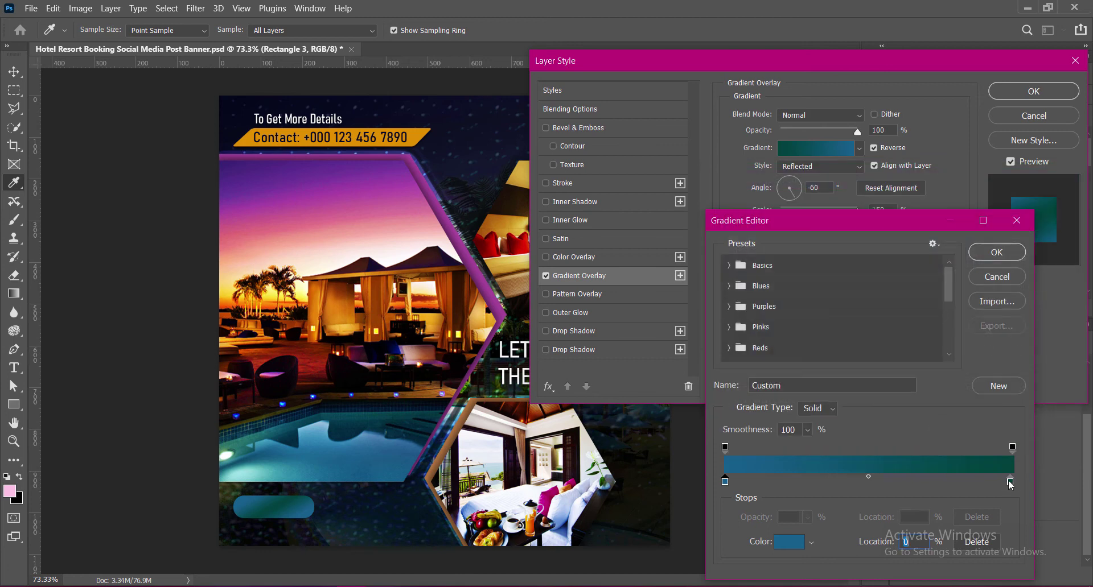
double_click(1010, 482)
click(348, 427)
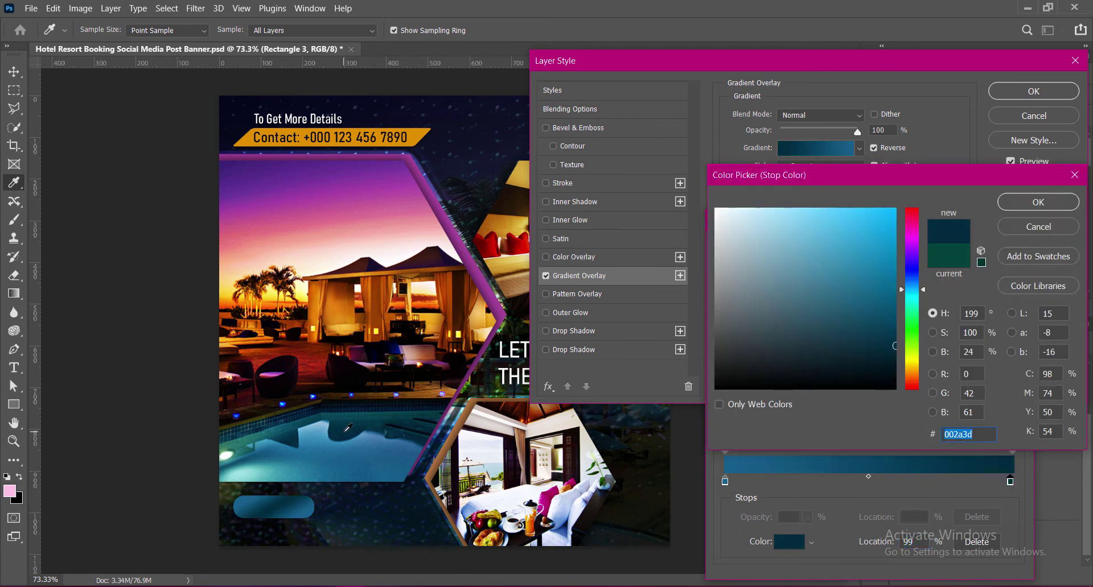
click(1060, 201)
click(985, 242)
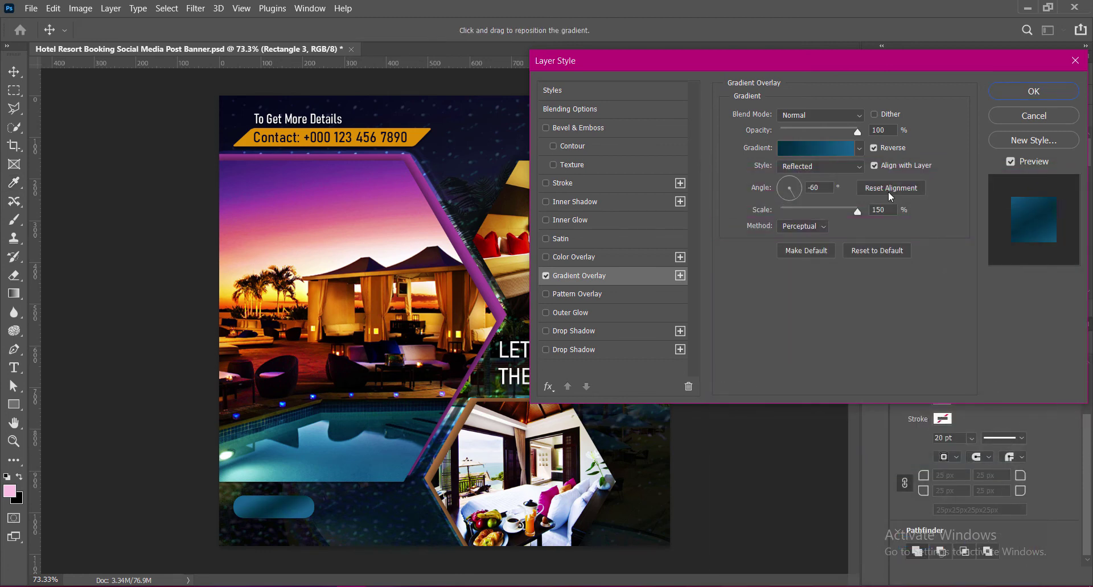
Set the gradient to Linear style, 90° angle, reversed, at 100% scale
click(858, 166)
click(830, 167)
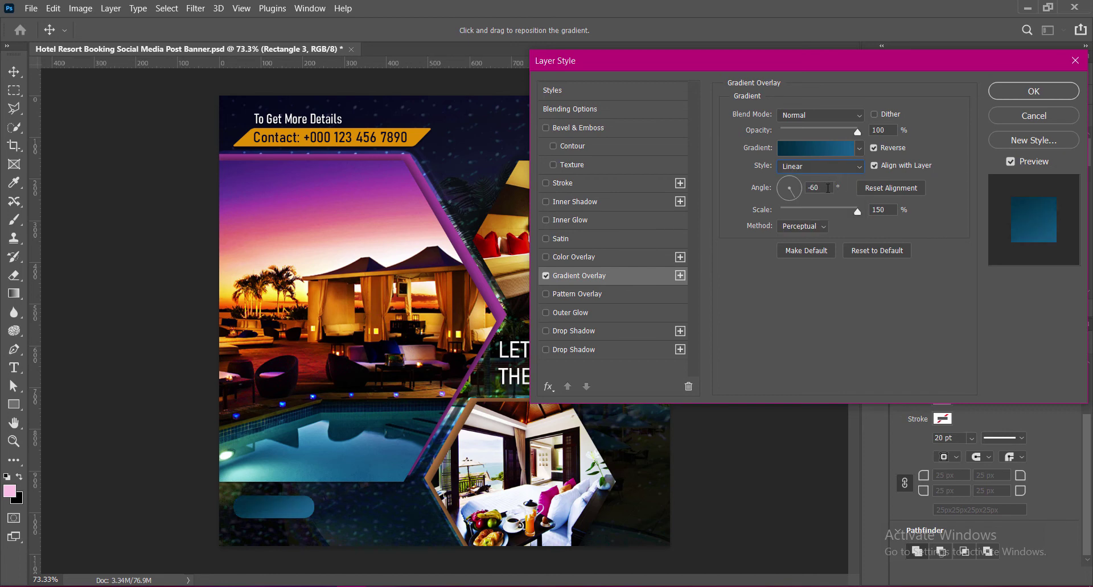
text(90)
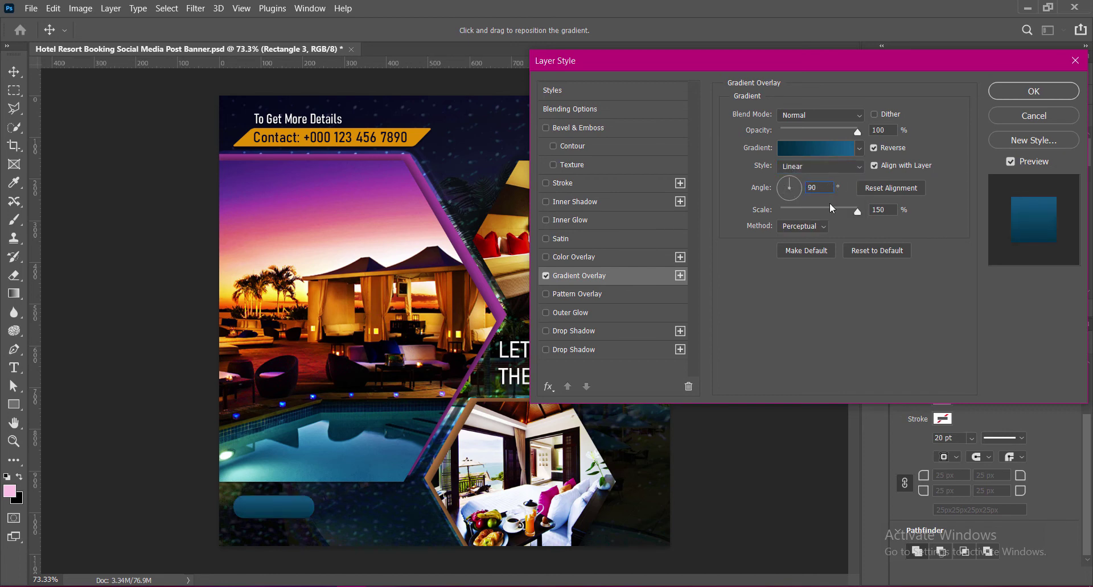
click(808, 225)
click(794, 249)
click(802, 226)
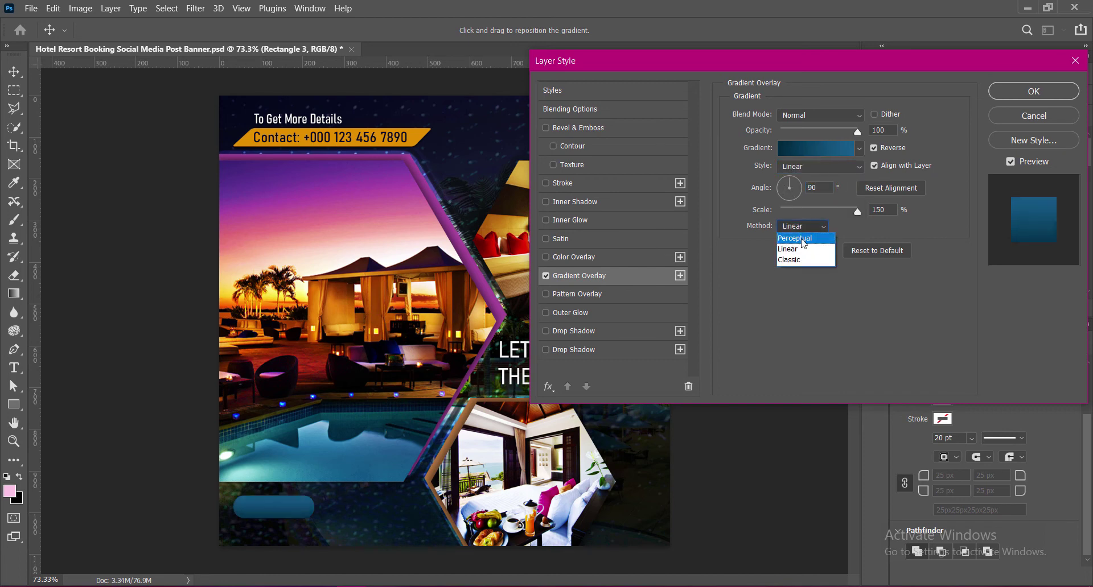
click(875, 148)
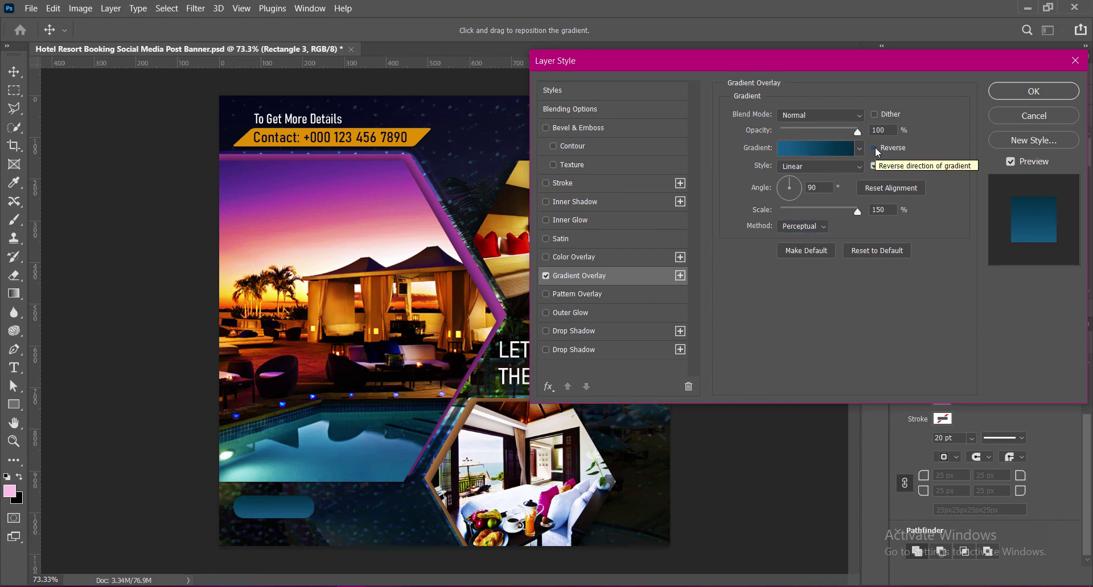
click(875, 148)
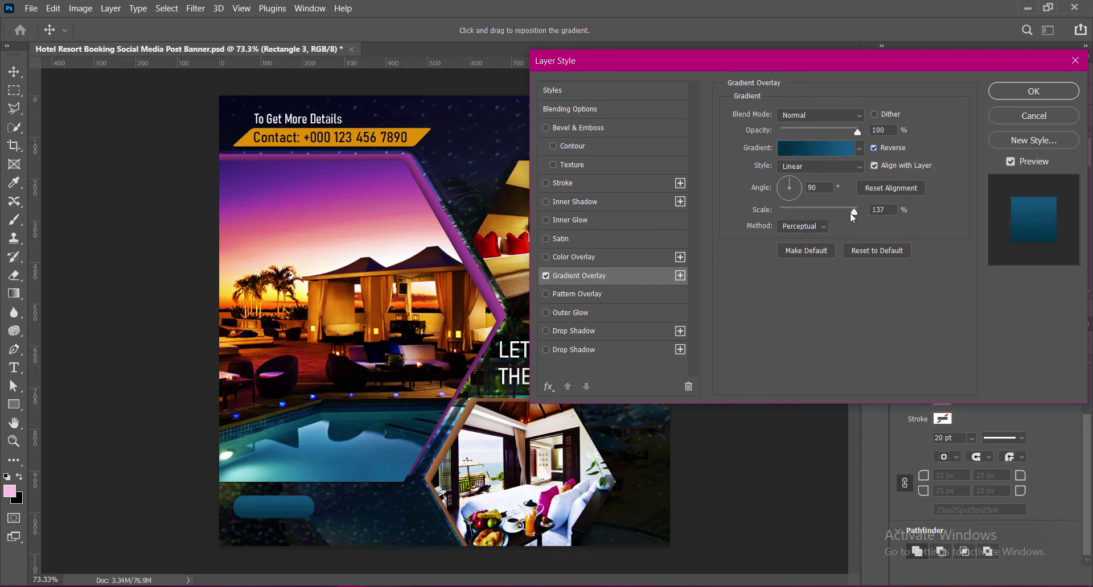
drag(803, 216, 826, 216)
double_click(876, 210)
text(100)
click(874, 149)
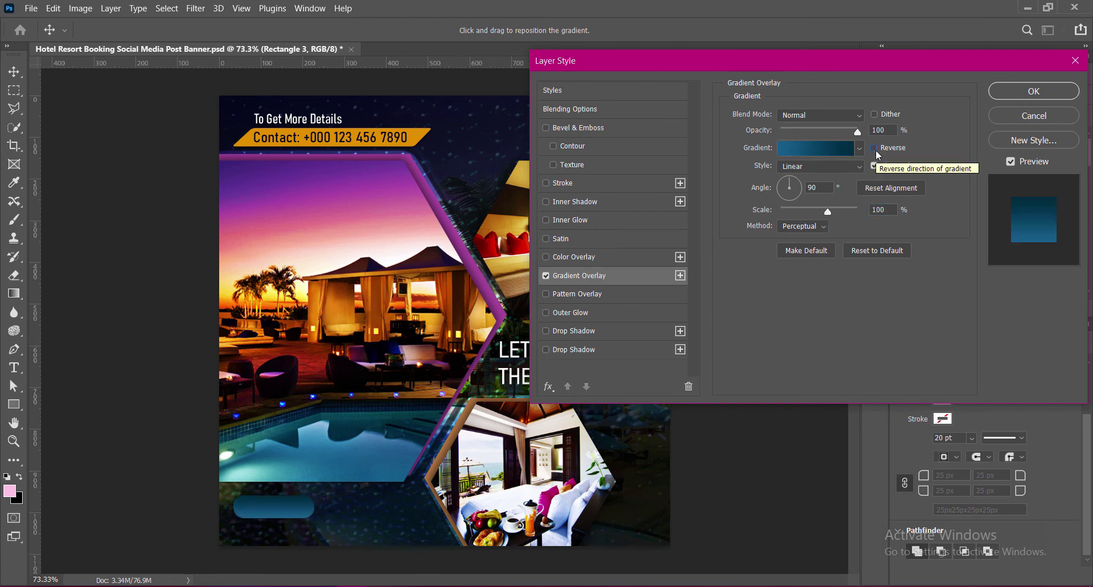
click(876, 152)
Darken the gradient's right stop to #001925 and apply the overlay
click(817, 151)
double_click(1011, 481)
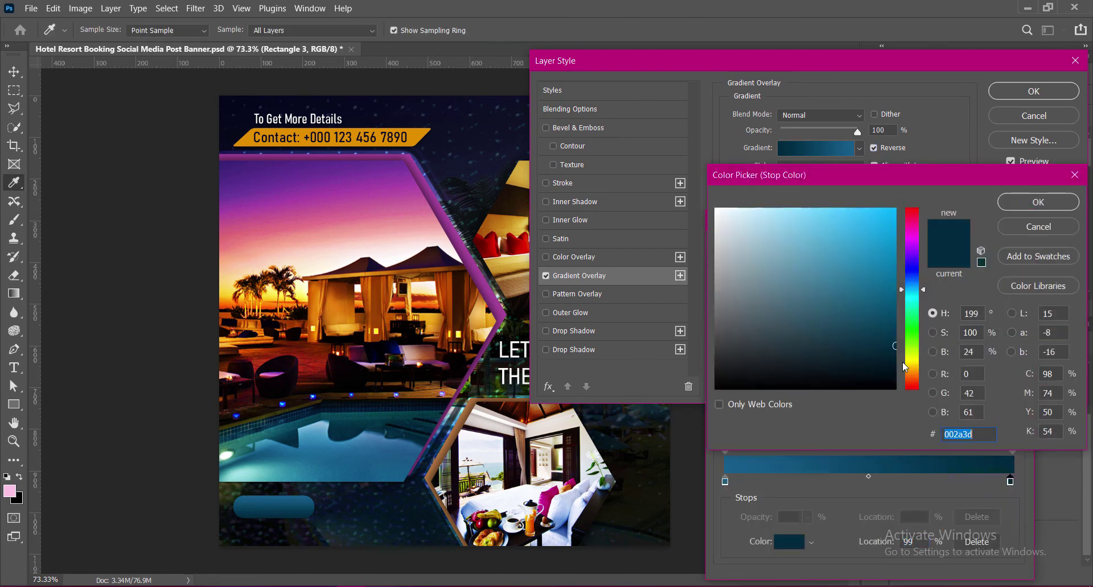
click(896, 363)
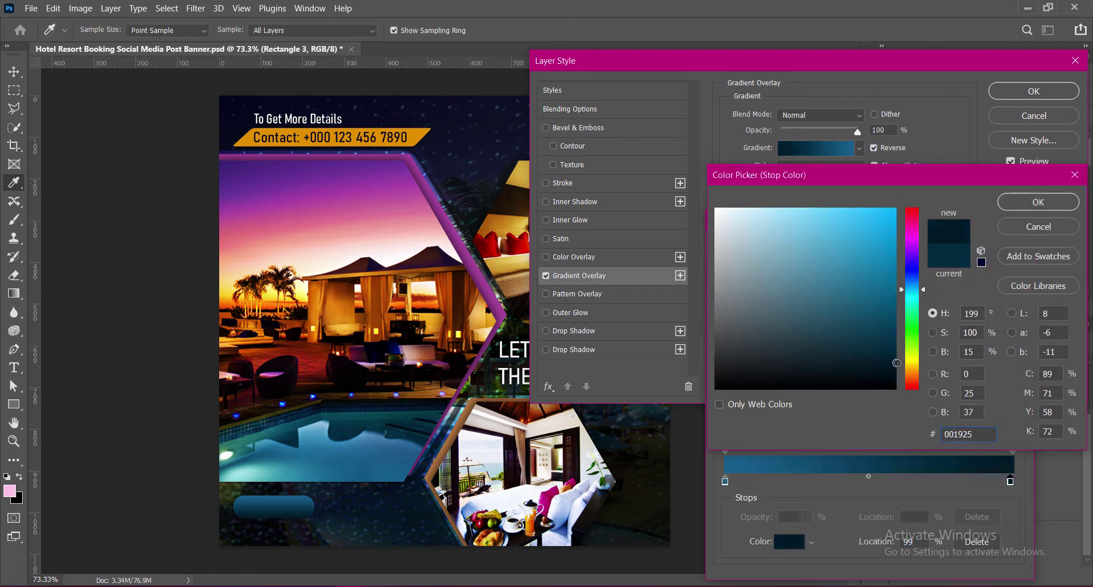
click(1038, 202)
click(989, 246)
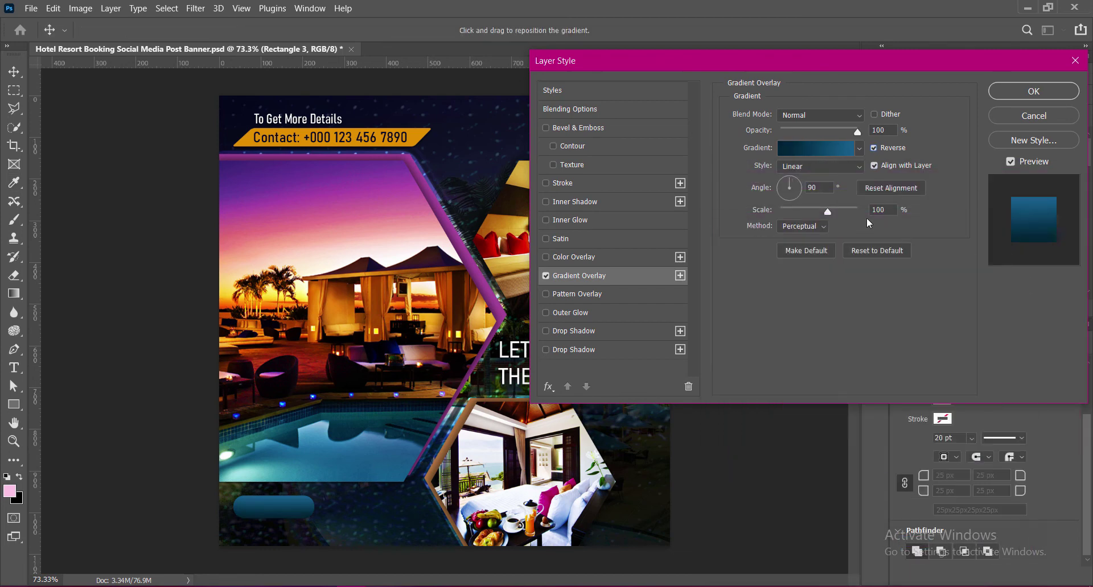
click(1047, 94)
Save the banner and duplicate the 'To Get More Details' text layer above the button shape
key(ctrl+s)
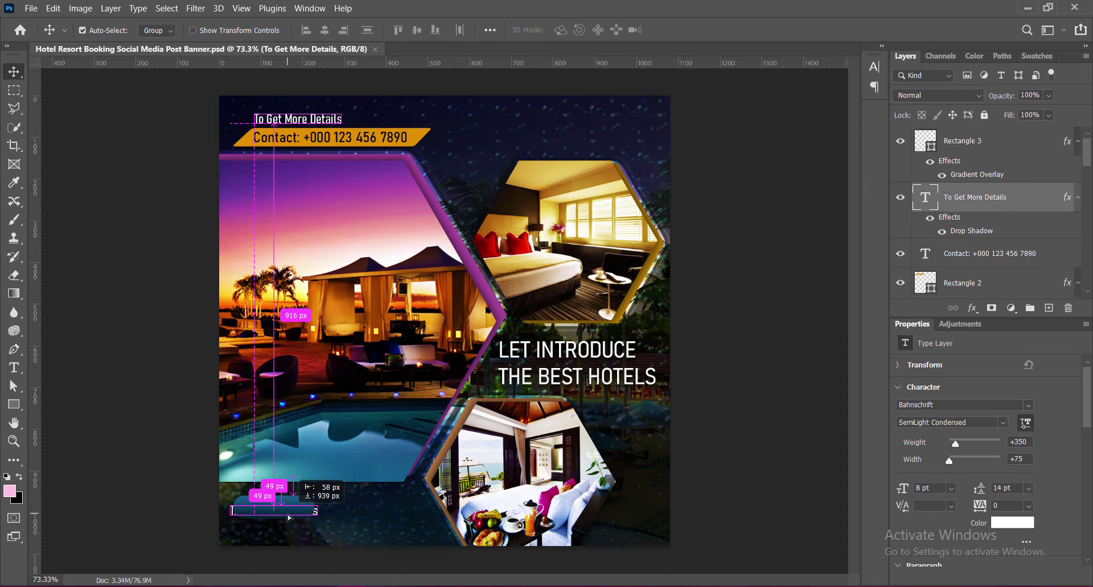
drag(317, 128, 293, 520)
drag(967, 197, 957, 138)
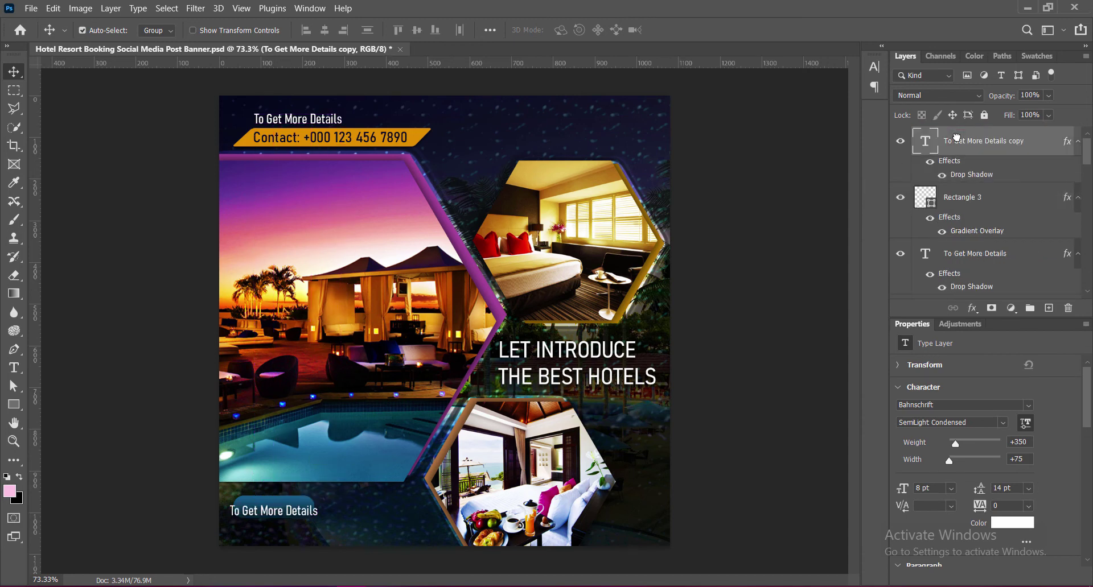
Retype the copied text as BOOK NOW in SemiCondensed and centre it on the button
double_click(294, 519)
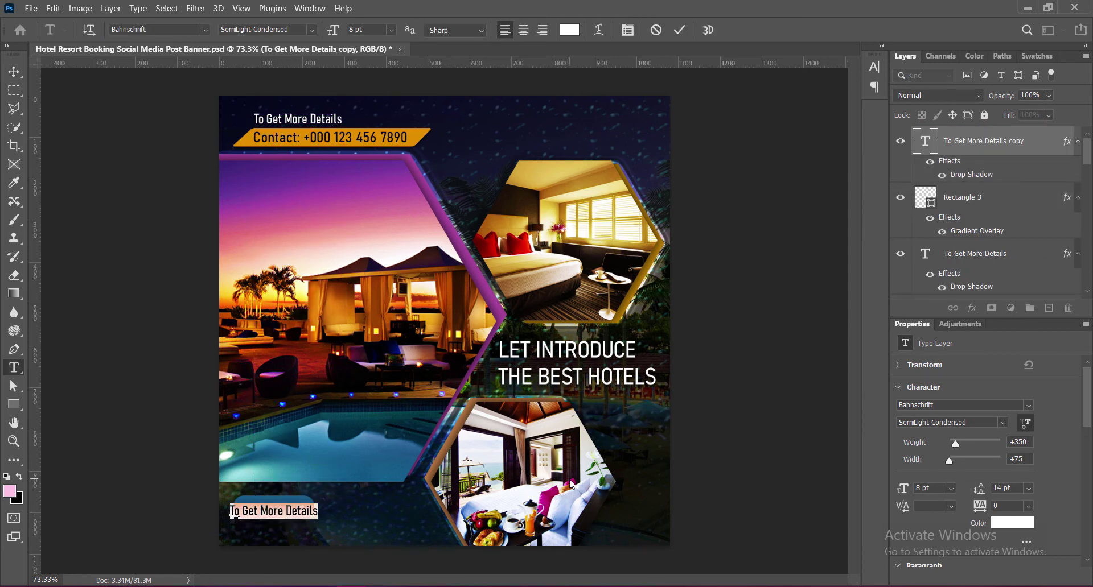
text(BOK NOW)
key(ctrl+a)
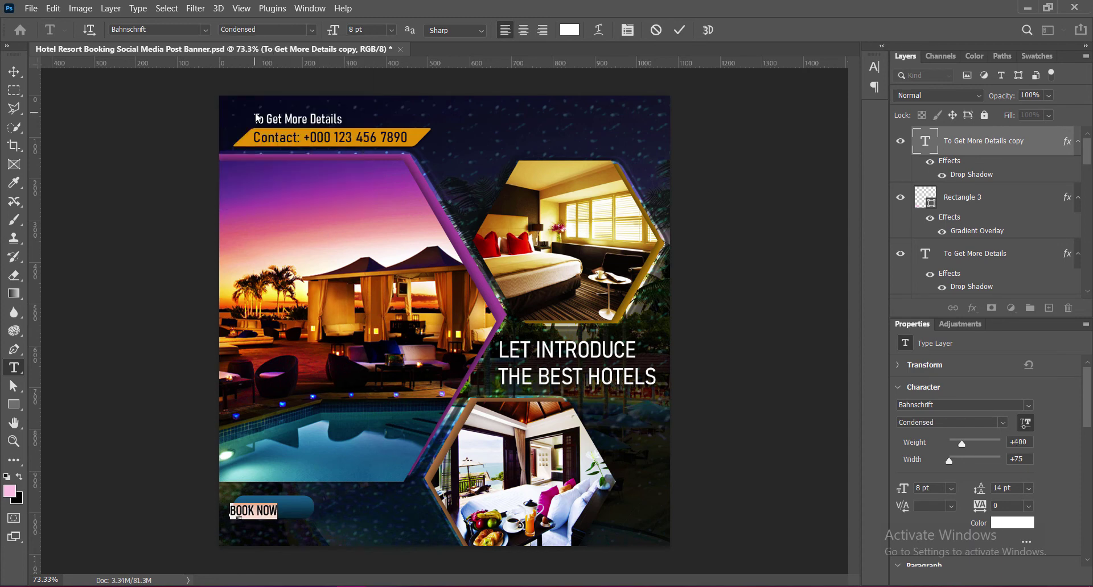
click(311, 29)
click(267, 121)
key(ctrl+Return)
key(v)
drag(259, 510, 274, 507)
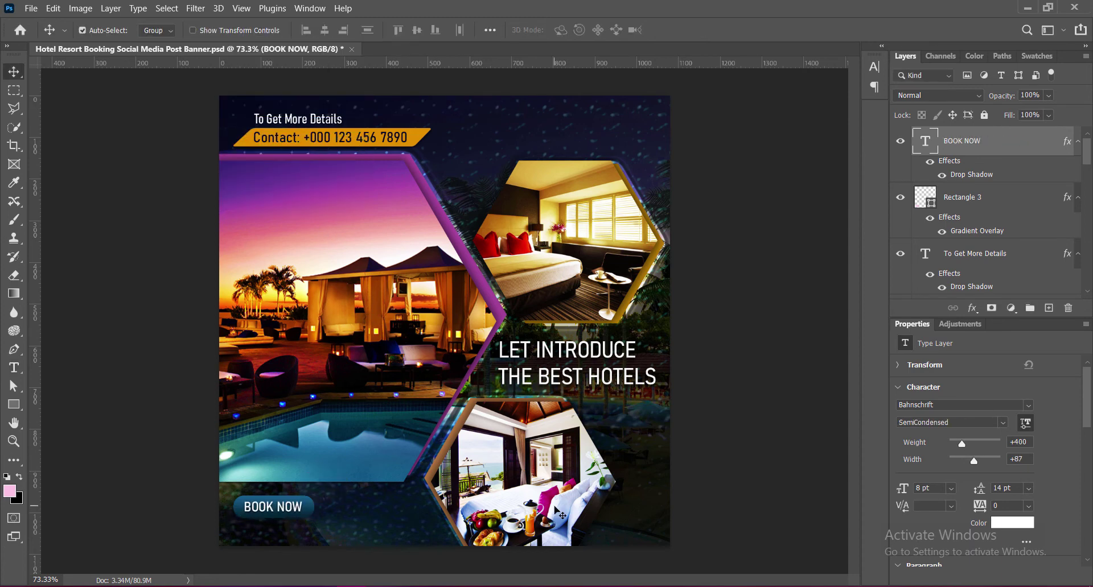
double_click(971, 174)
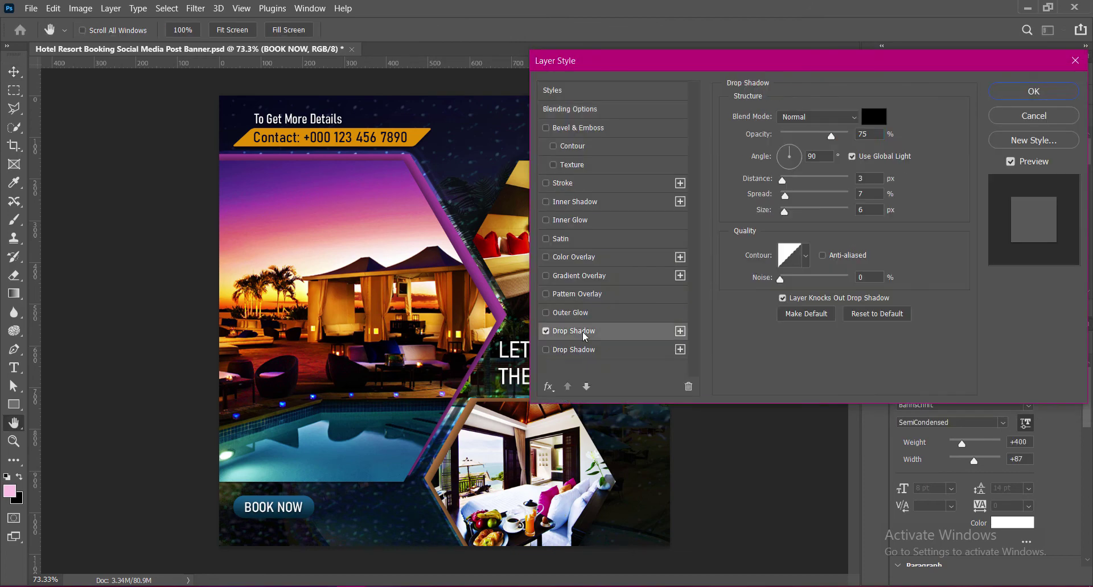
click(1037, 91)
key(t)
click(244, 531)
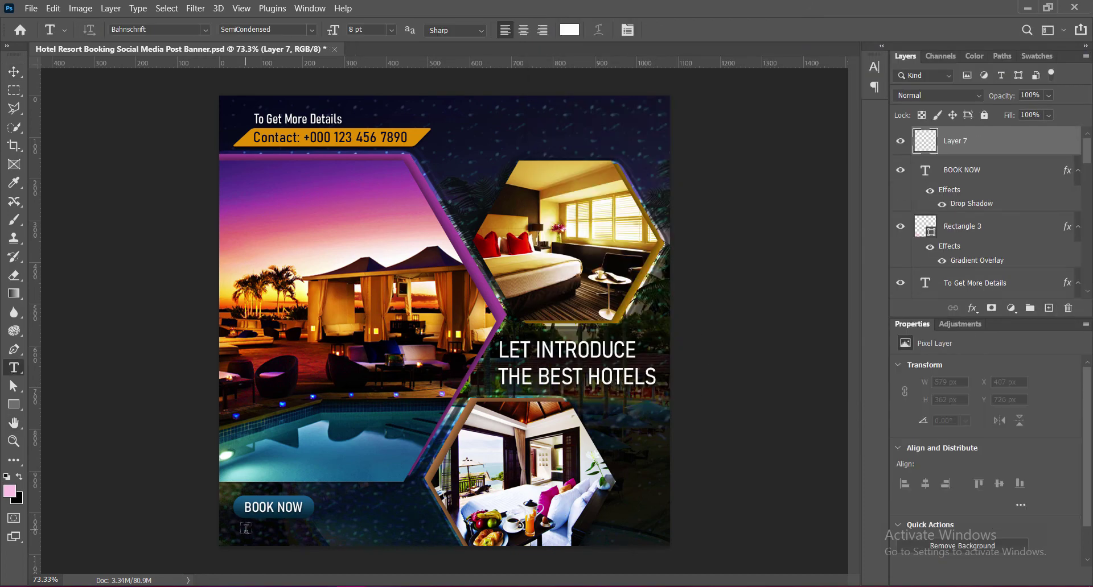
text(www.hotelwebsite.com)
key(ctrl+a)
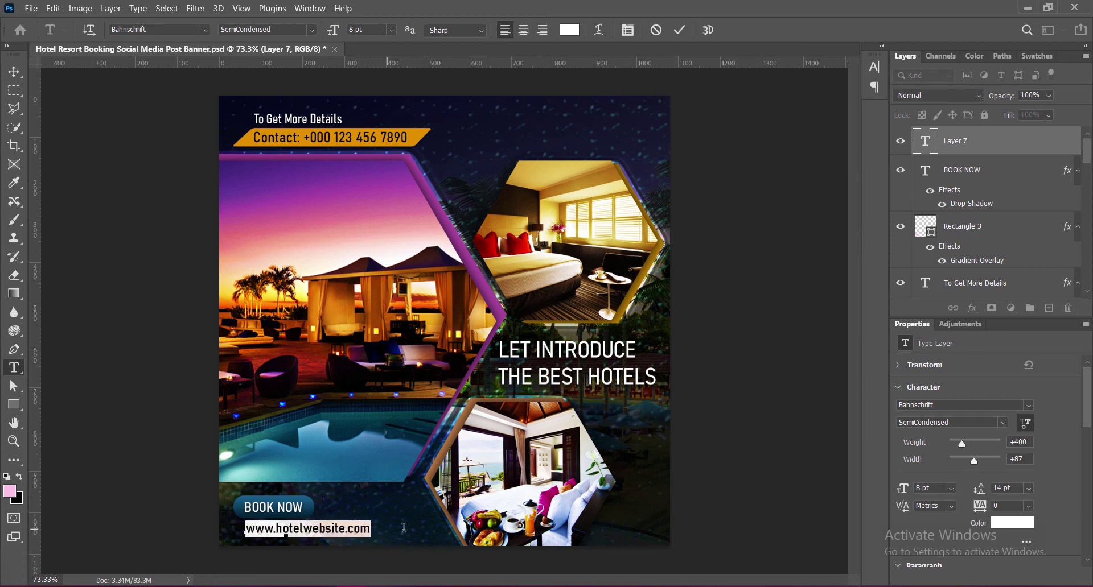
click(312, 29)
click(250, 68)
key(ctrl+shift+comma)
key(ctrl+Return)
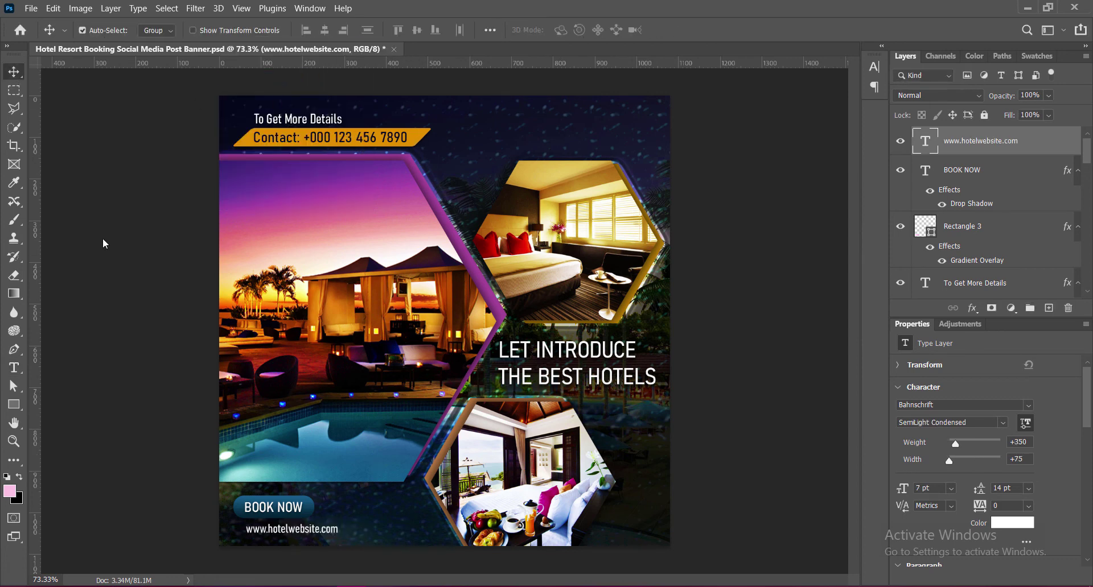
Position the web address under the button, keeping its size at 7 pt
drag(314, 506, 302, 505)
click(391, 29)
click(365, 38)
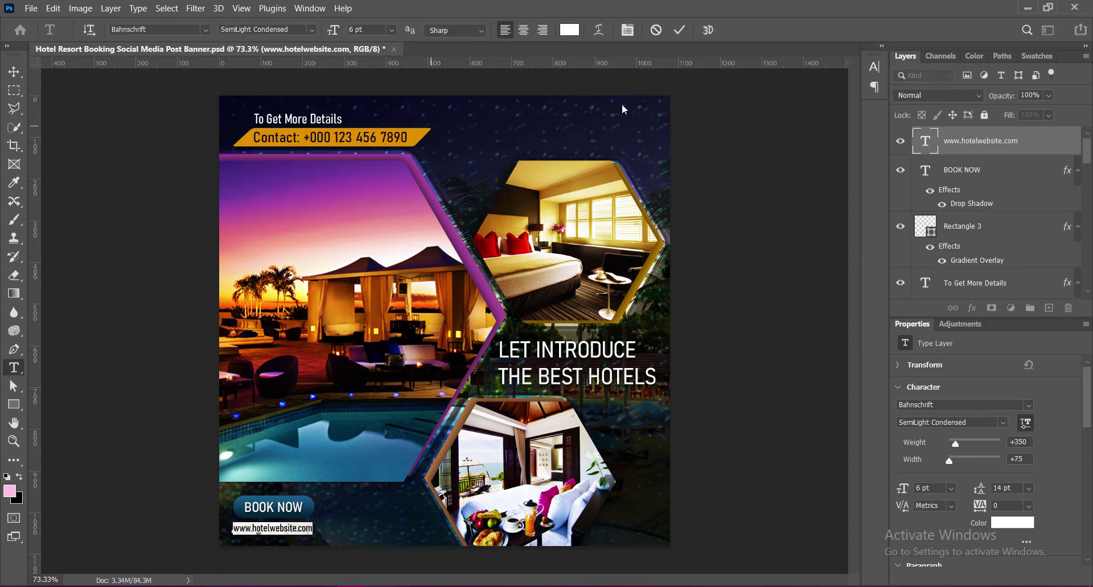
key(v)
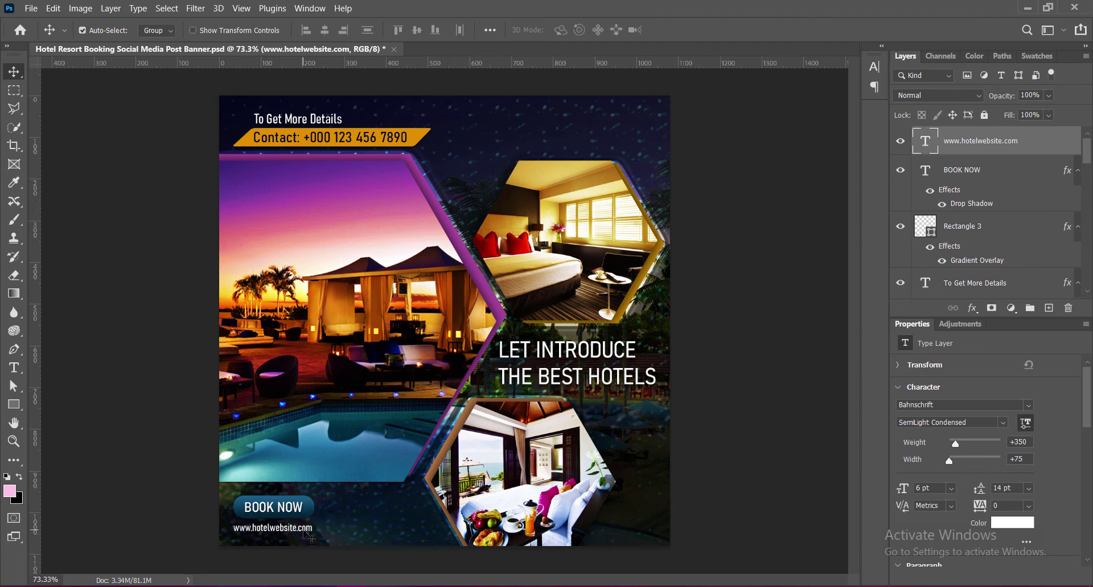
key(t)
key(ctrl+shift+period)
key(v)
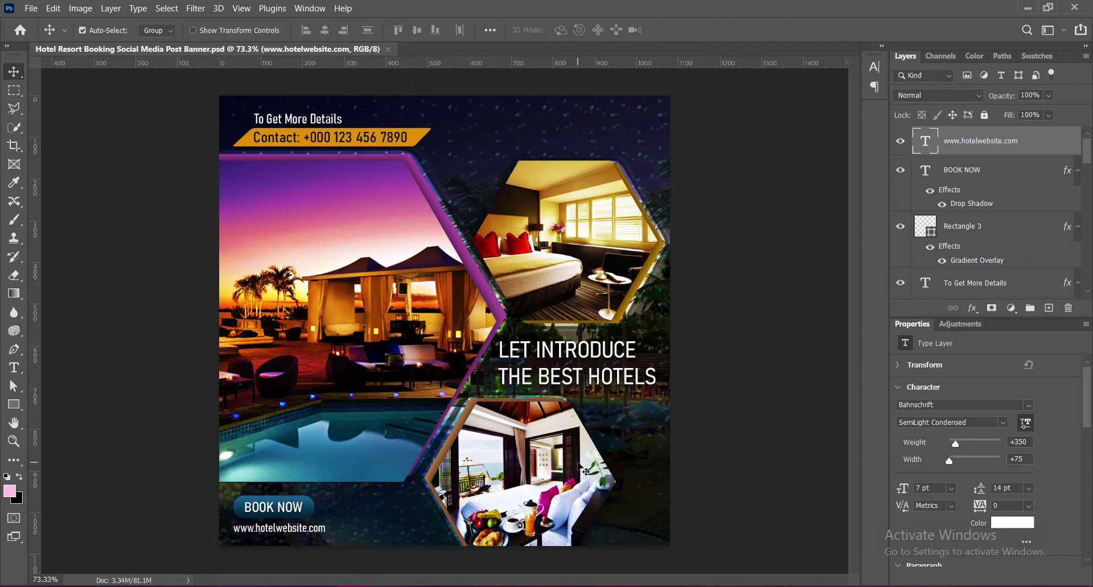
Draw a pink rectangle over the top-left photo and move it to the left edge
click(1048, 308)
key(u)
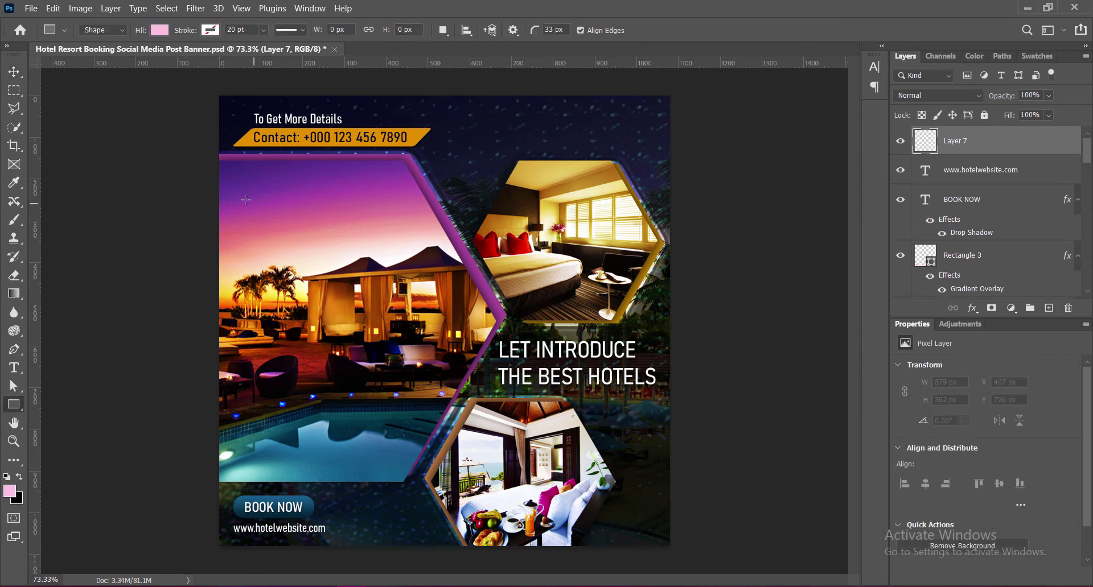
drag(237, 186, 413, 263)
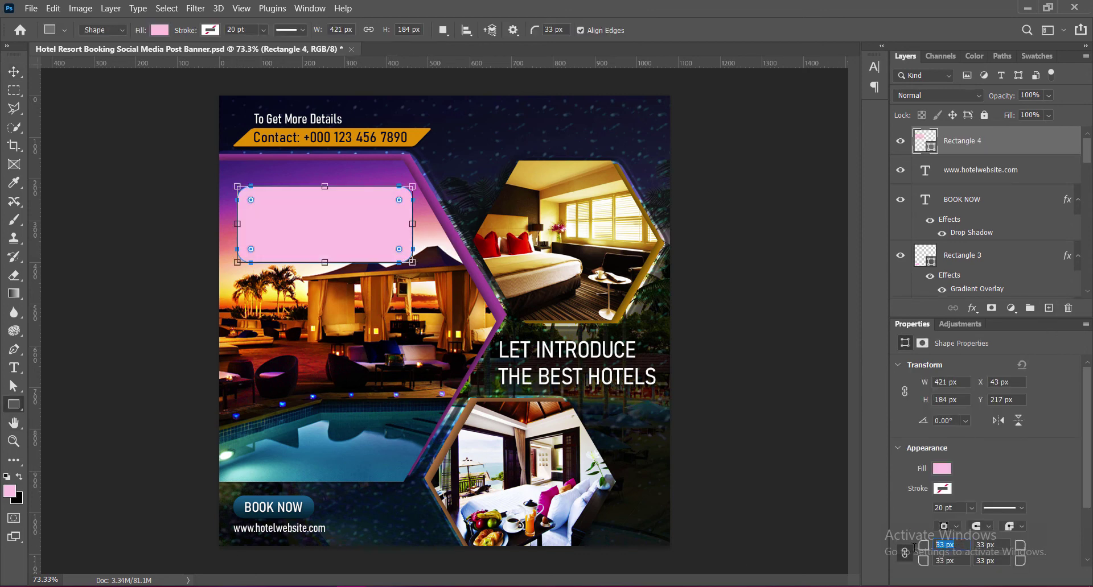
key(Tab)
click(14, 72)
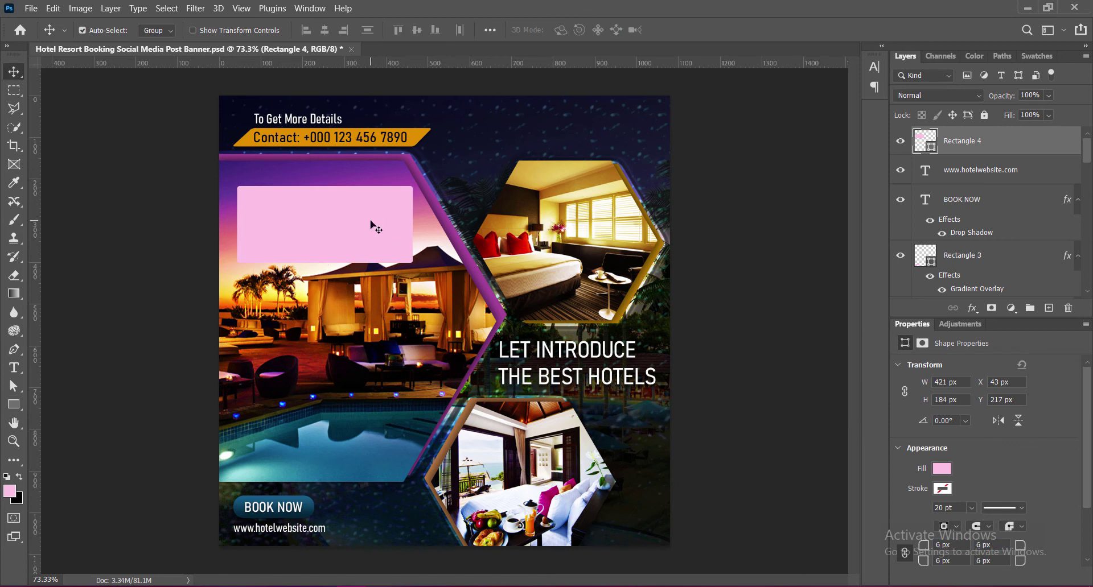
drag(370, 225, 321, 196)
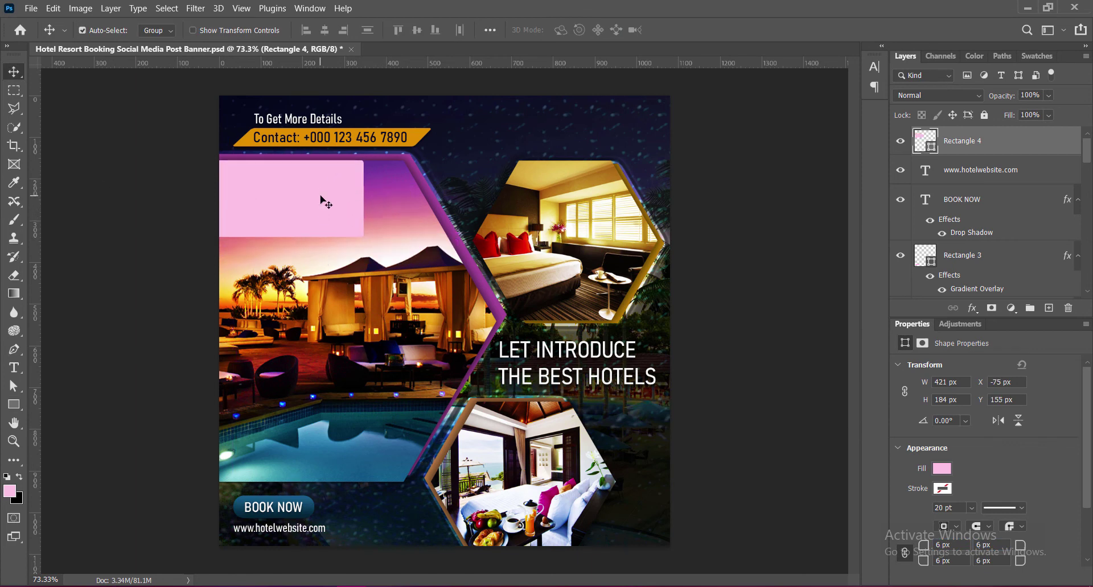
Widen the rectangle and skew its right end to follow the hexagon's slant
key(ctrl+t)
drag(364, 199, 406, 199)
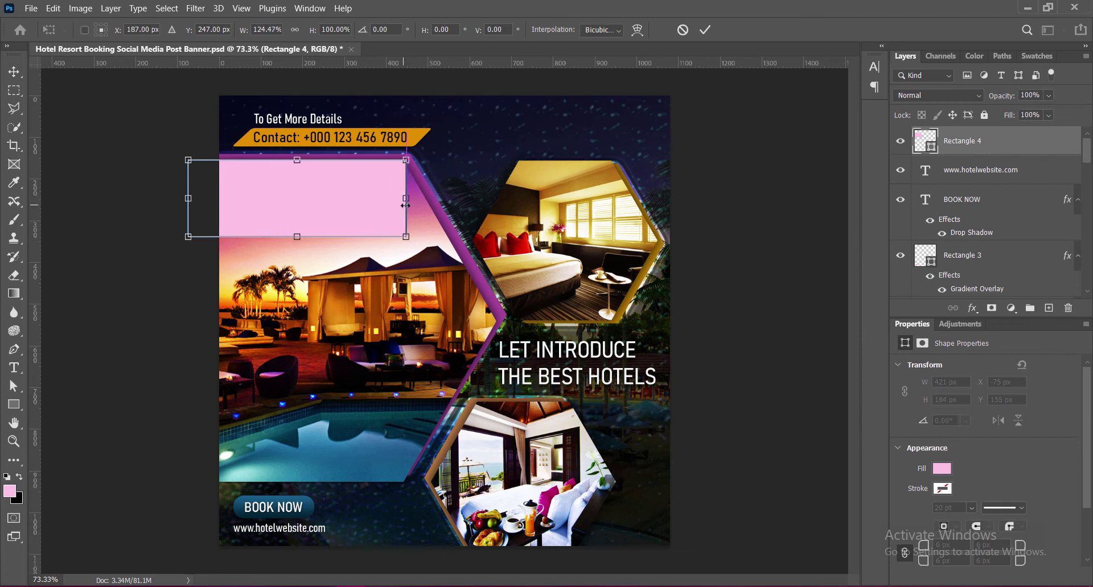
right_click(354, 212)
click(382, 265)
mouse_move(406, 237)
mouse_down()
mouse_move(326, 237)
mouse_move(340, 243)
mouse_up()
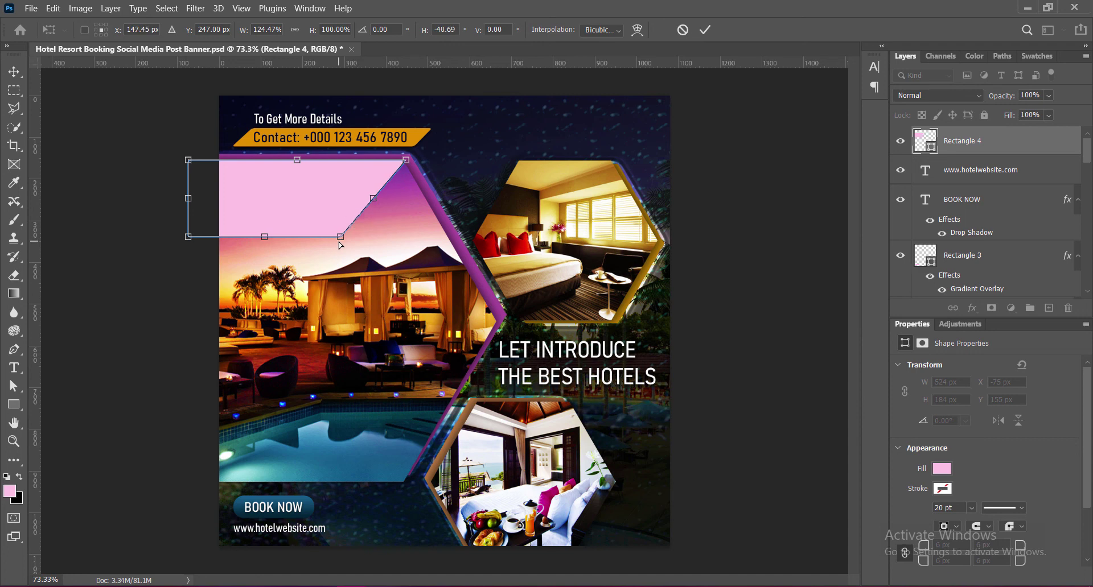
drag(406, 161, 406, 163)
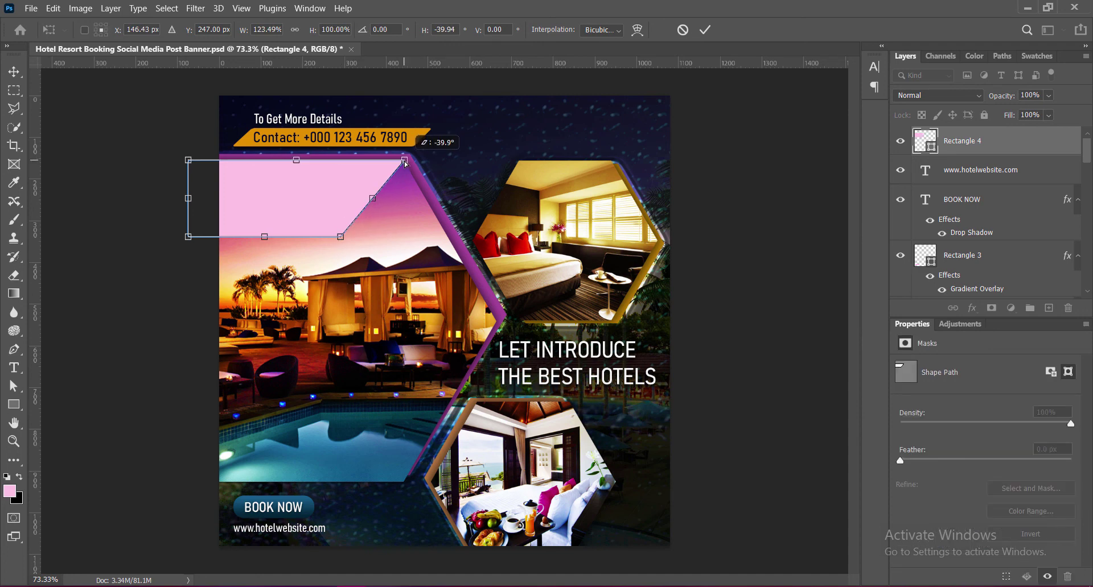
click(704, 30)
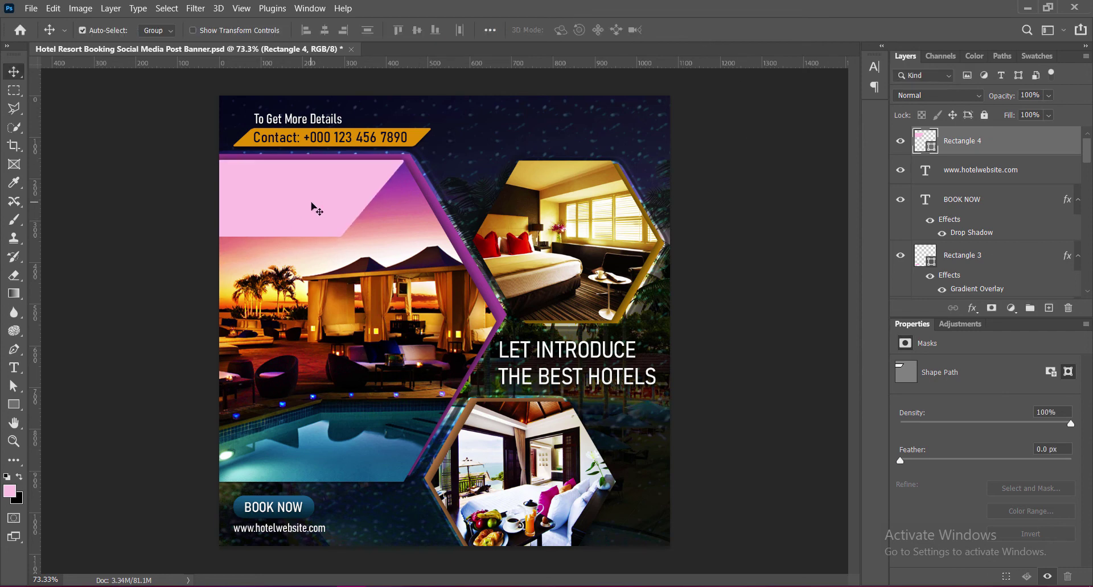
Fill the rectangle with dark navy #04071a and set its layer opacity to 45%
double_click(920, 139)
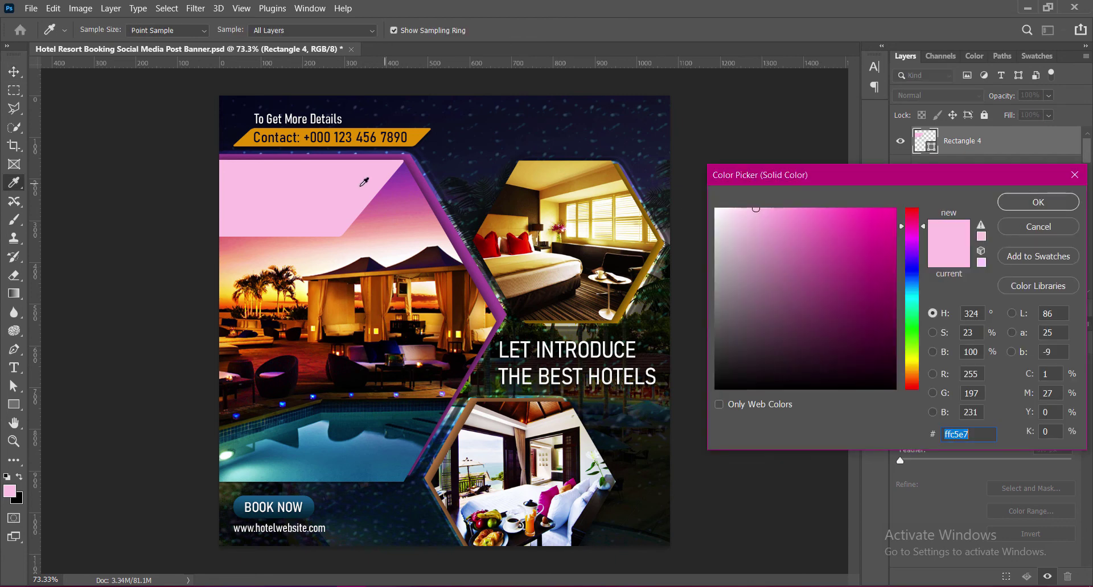
click(230, 99)
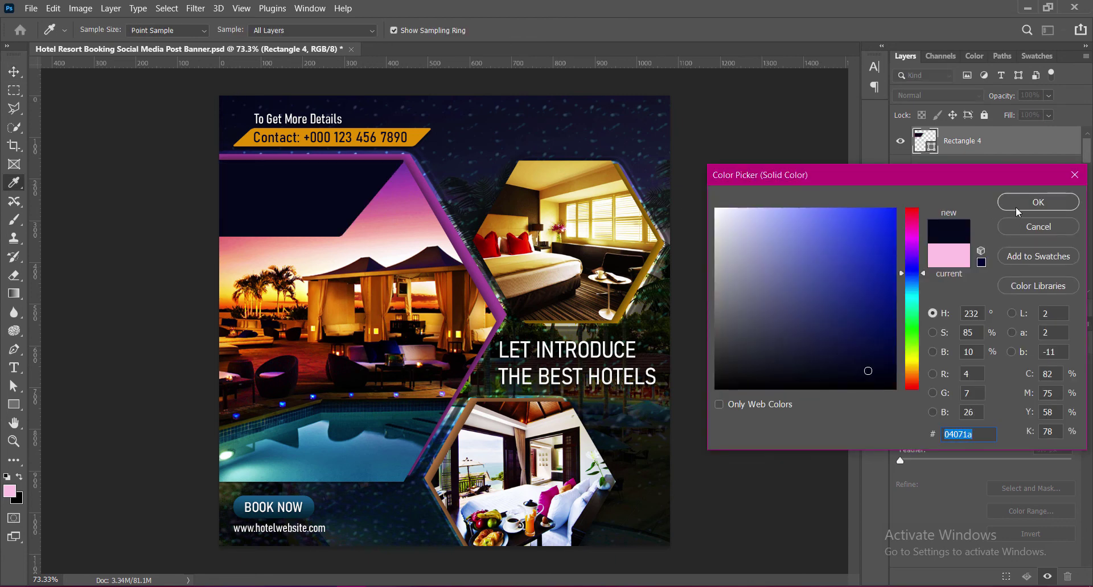
click(1037, 202)
click(1047, 95)
drag(1067, 111, 1036, 115)
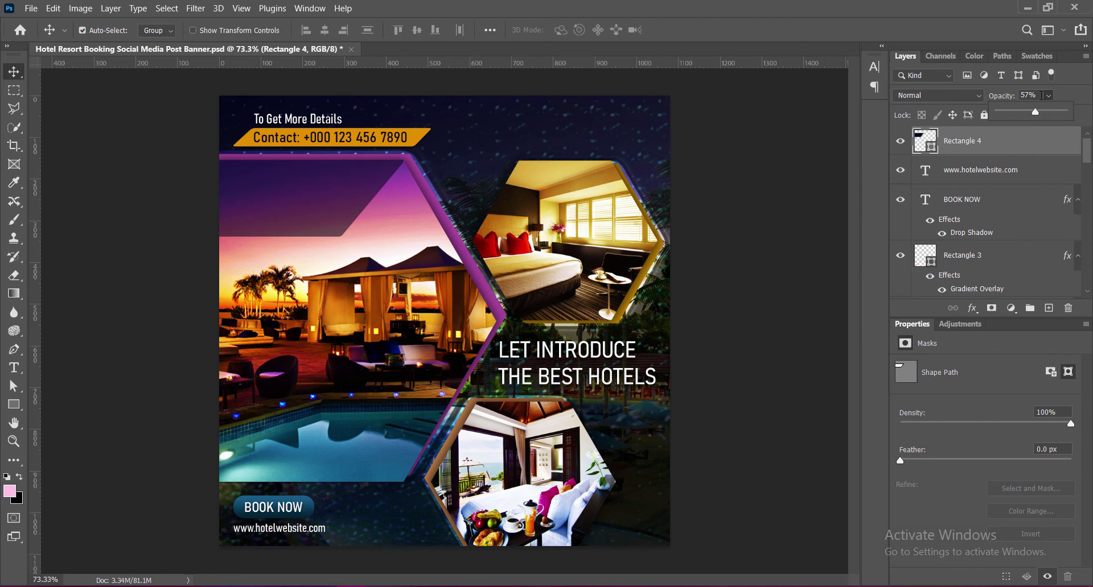
click(1027, 95)
text(45)
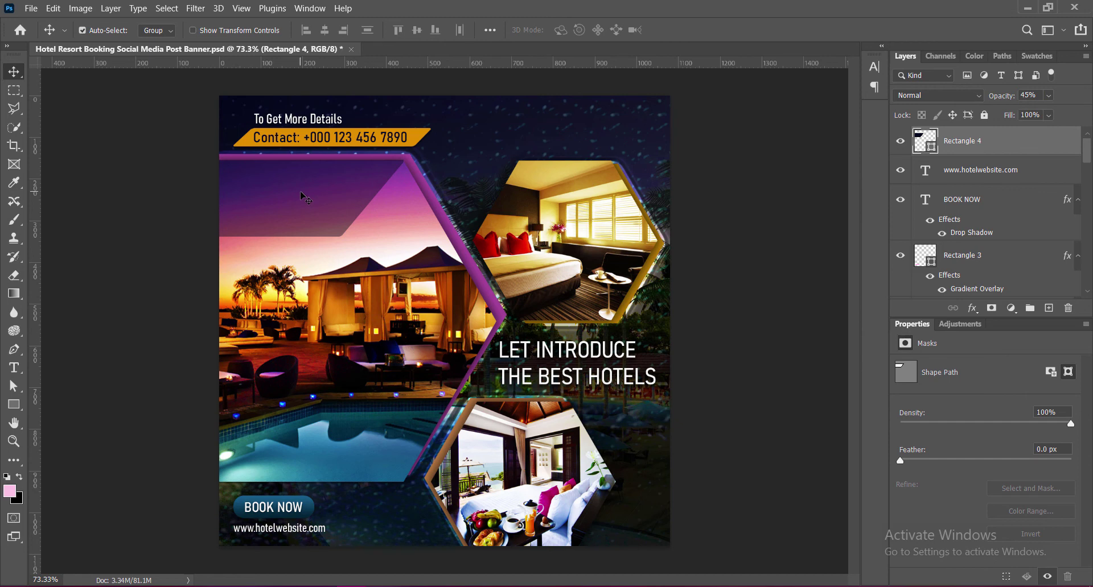
Type the offer text starting 'upto' on the top-left photo and make 30% off SemiBold Condensed
click(1048, 308)
click(13, 367)
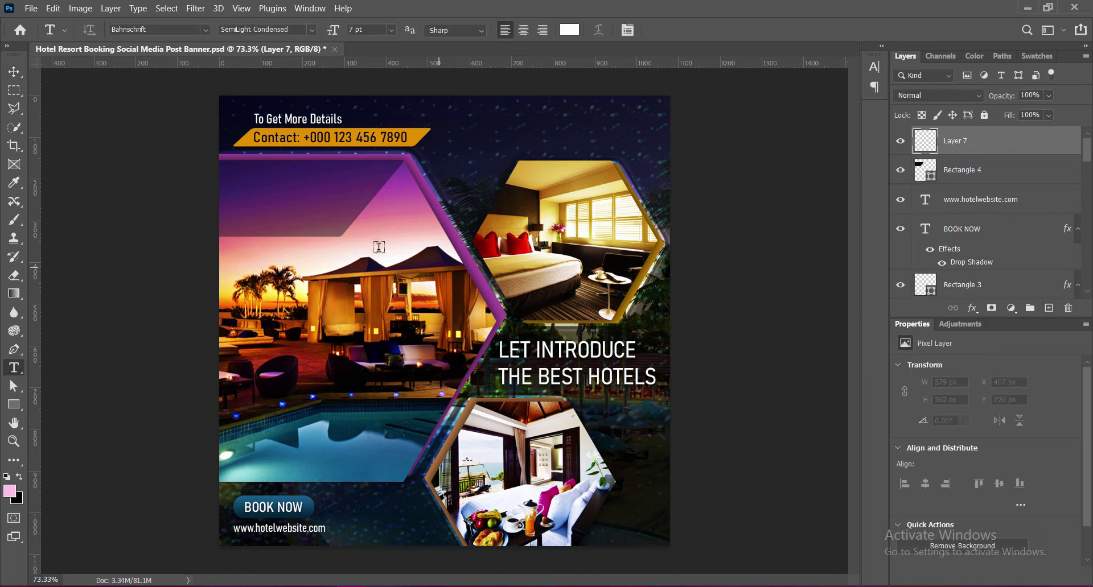
click(246, 184)
text(upto)
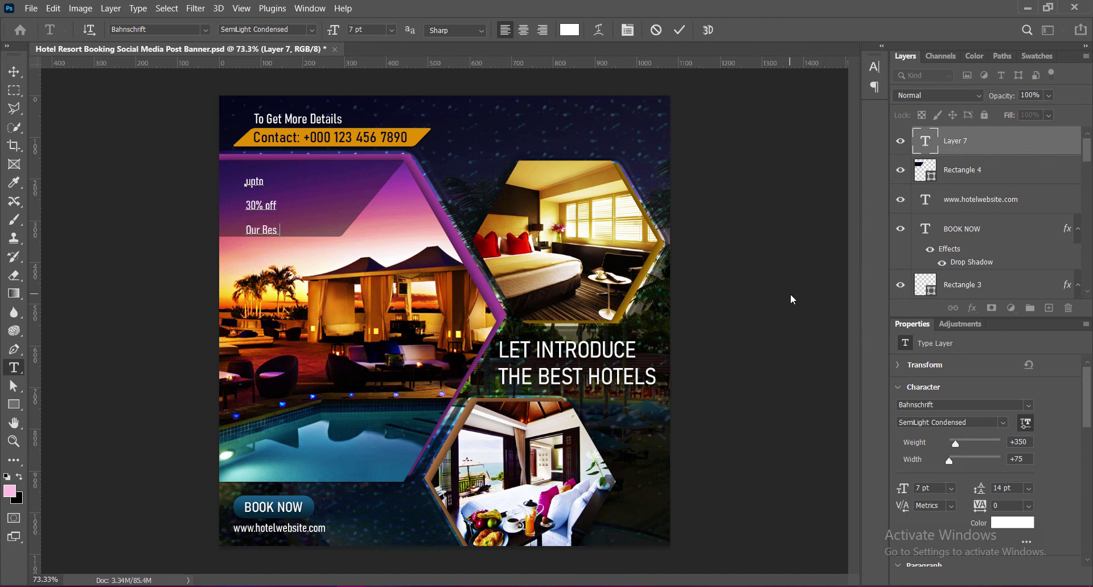
key(ctrl+shift+period)
key(ctrl+shift+period)
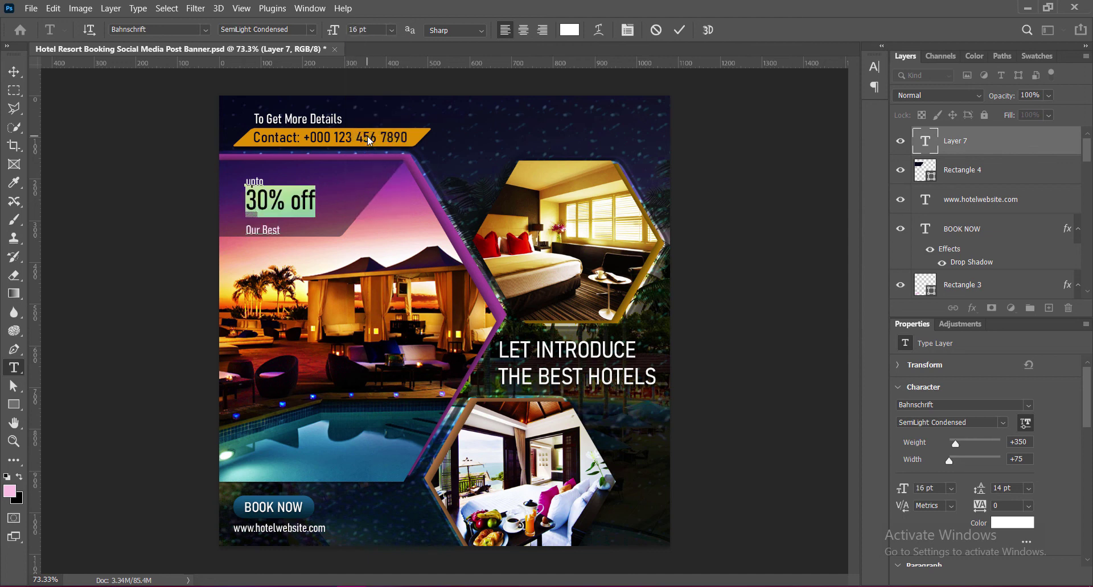
key(Left)
key(Right)
key(Right)
key(shift+Right)
key(ctrl+a)
click(267, 29)
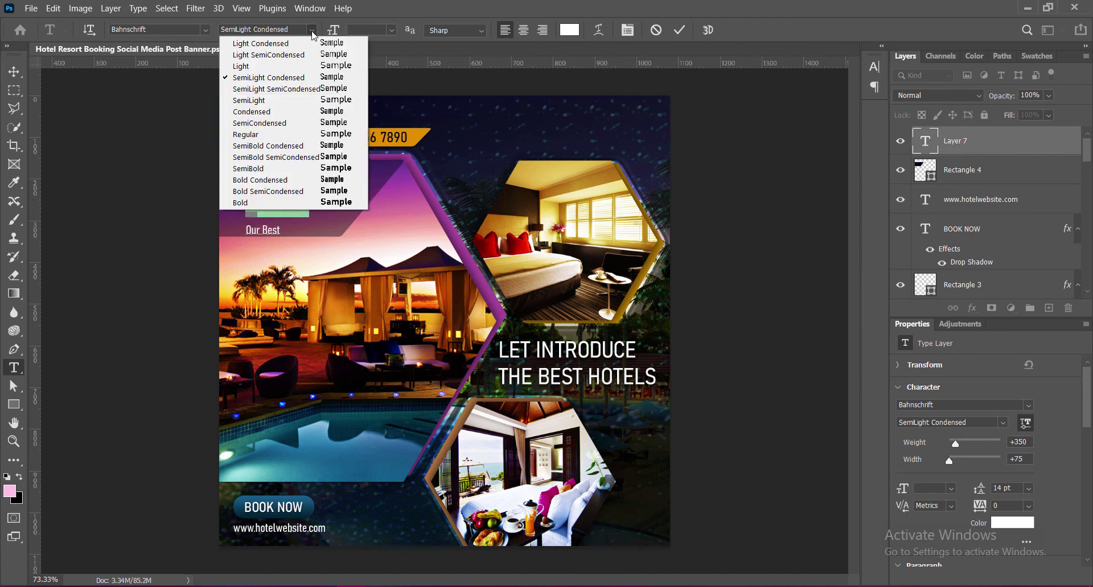
click(256, 146)
Set 'upto' to 9 pt SemiCondensed and 'Our Best' to 11 pt
triple_click(267, 229)
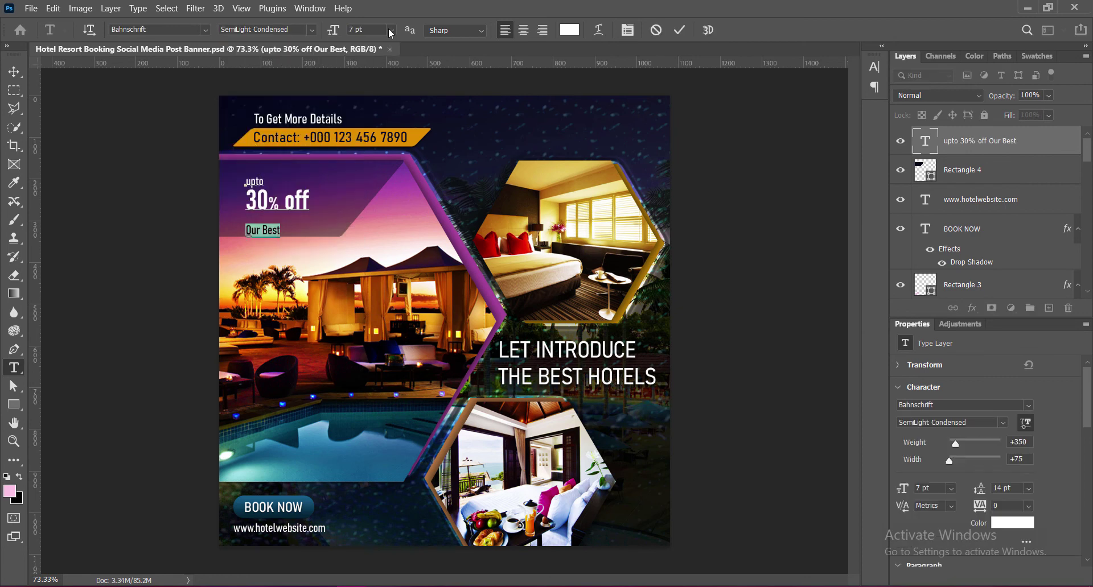
click(391, 29)
click(375, 108)
key(ctrl+Home)
key(shift+Right)
key(shift+Right)
key(shift+Right)
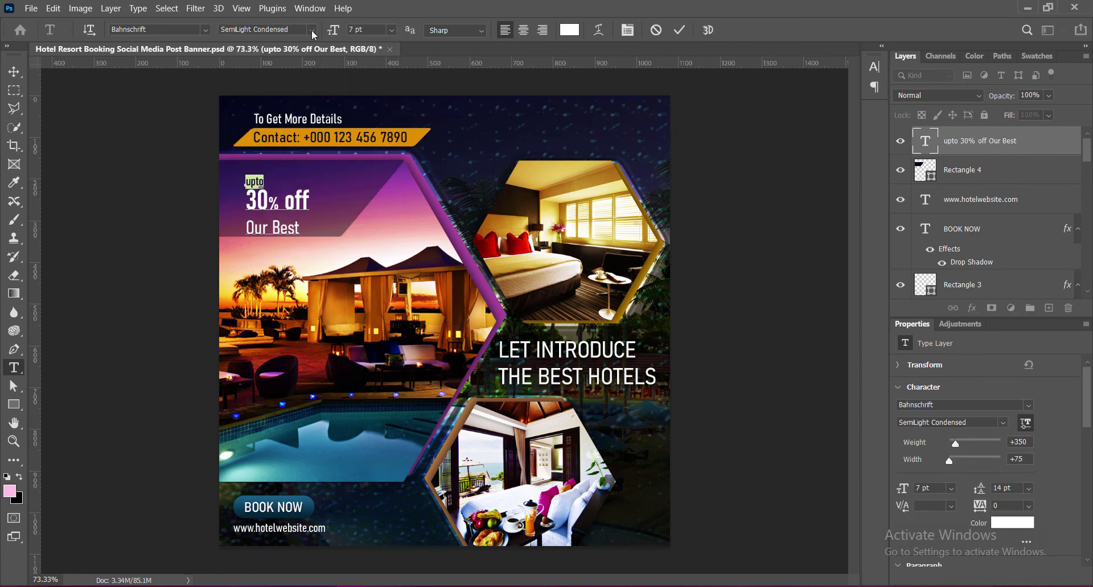
click(268, 29)
click(262, 80)
click(391, 30)
click(381, 87)
key(ctrl+End)
key(shift+Home)
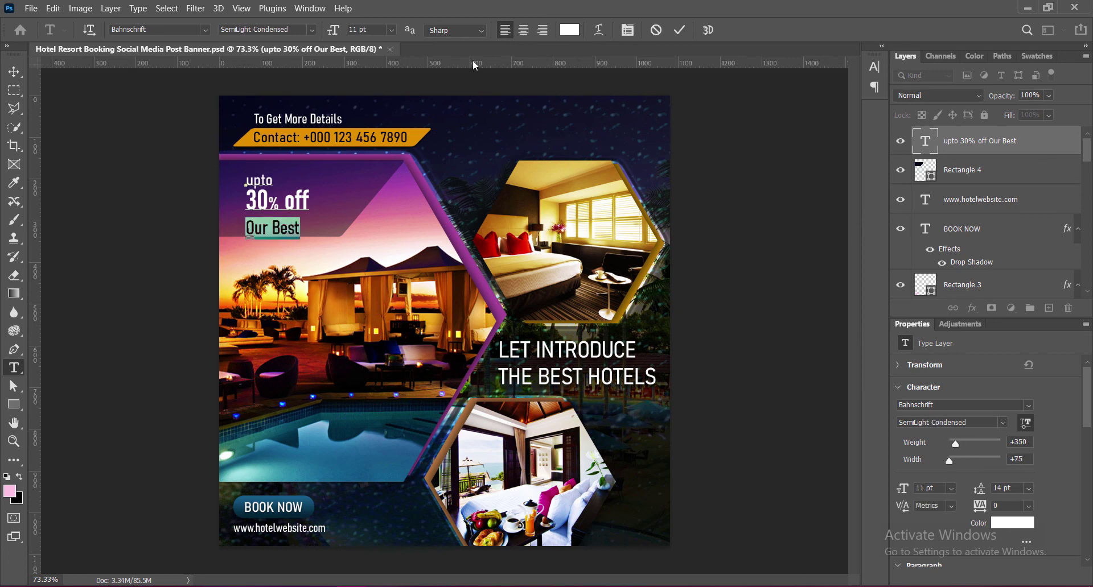
click(391, 29)
click(376, 105)
Change the line spacing of the 30% off line in the Character panel
click(874, 66)
click(246, 197)
key(shift+End)
click(850, 95)
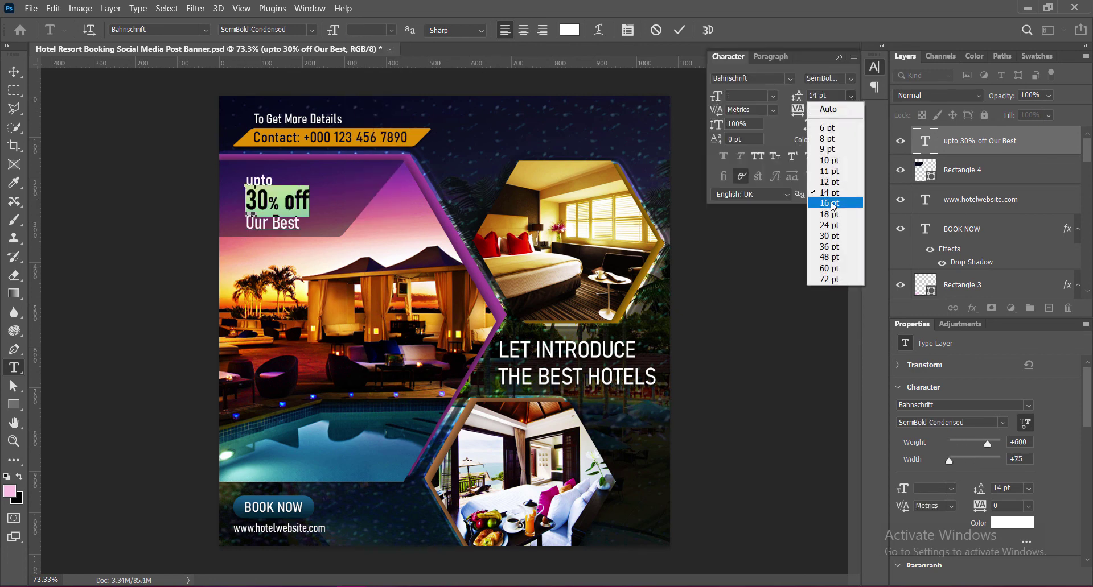
click(825, 176)
click(875, 66)
click(679, 29)
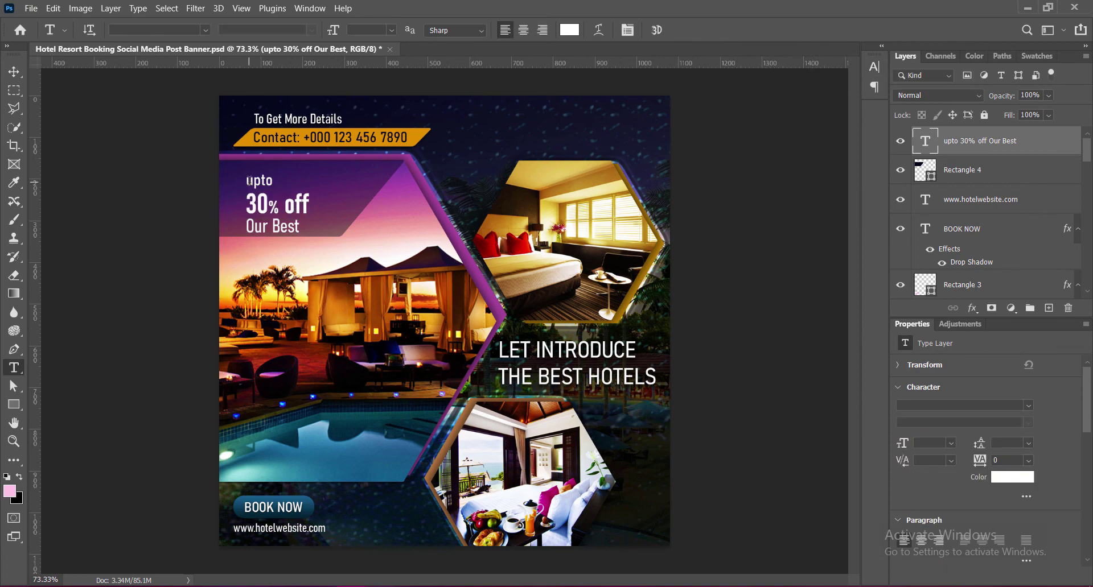
Colour 30% off #ffb505 and enlarge it to 18 pt
drag(246, 195, 311, 215)
click(569, 30)
text(ffb505)
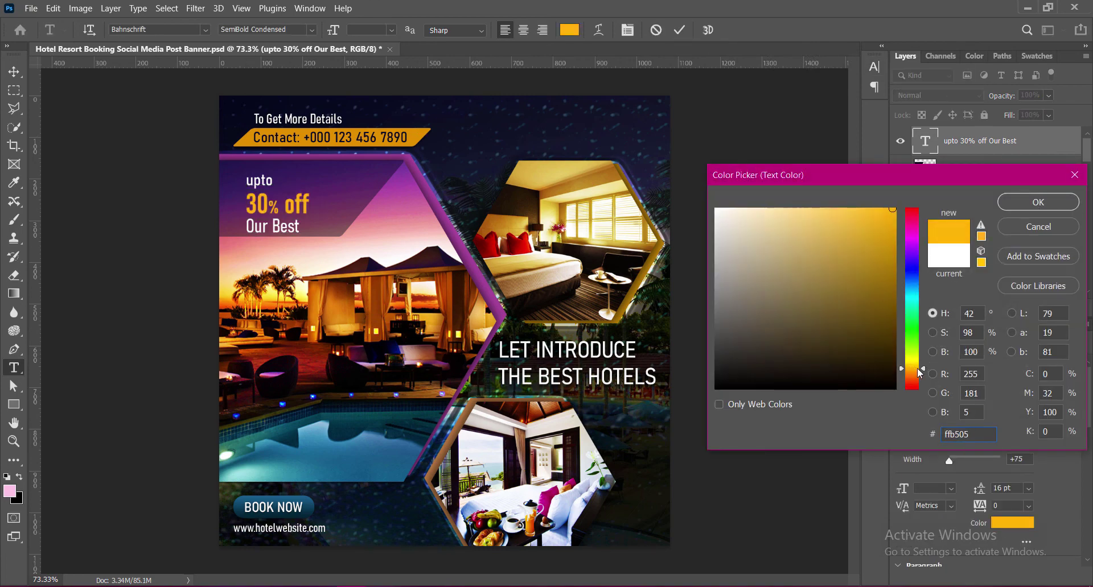
key(Return)
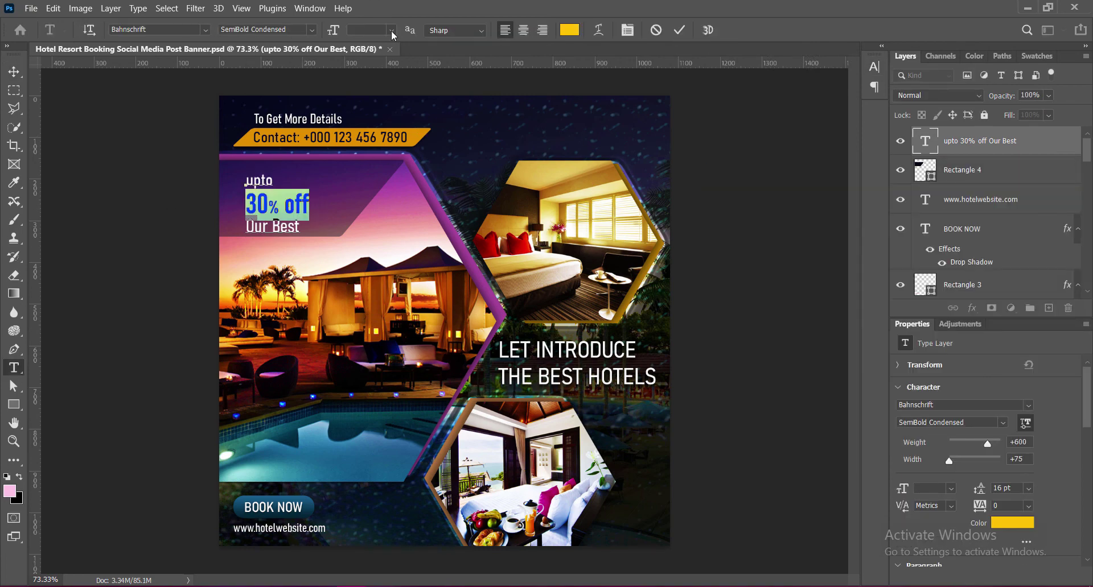
click(391, 31)
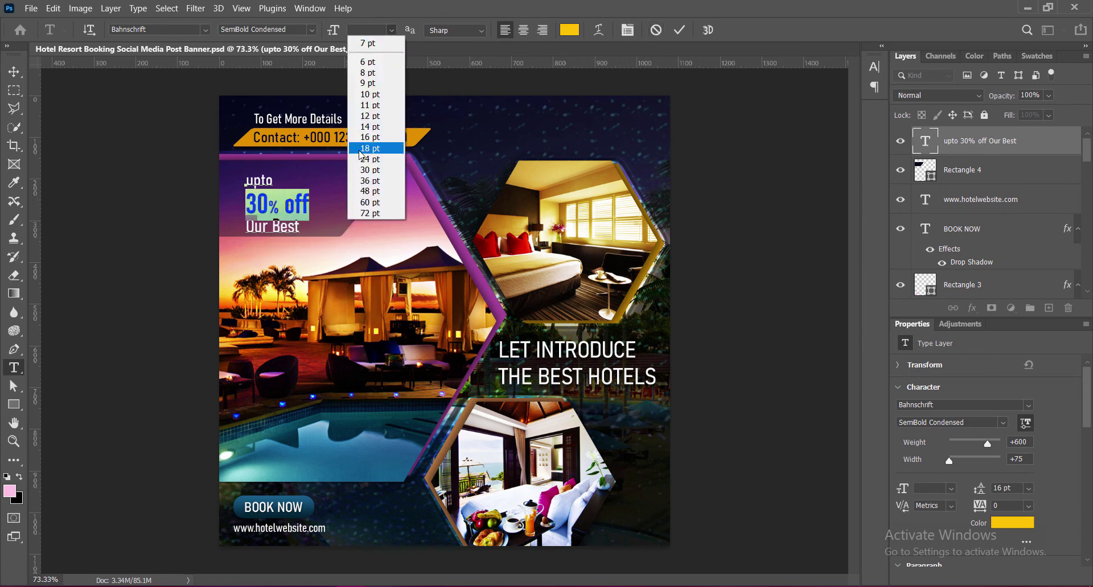
click(361, 150)
click(249, 200)
mouse_move(259, 202)
mouse_down()
mouse_move(249, 197)
mouse_move(324, 211)
mouse_up()
click(874, 67)
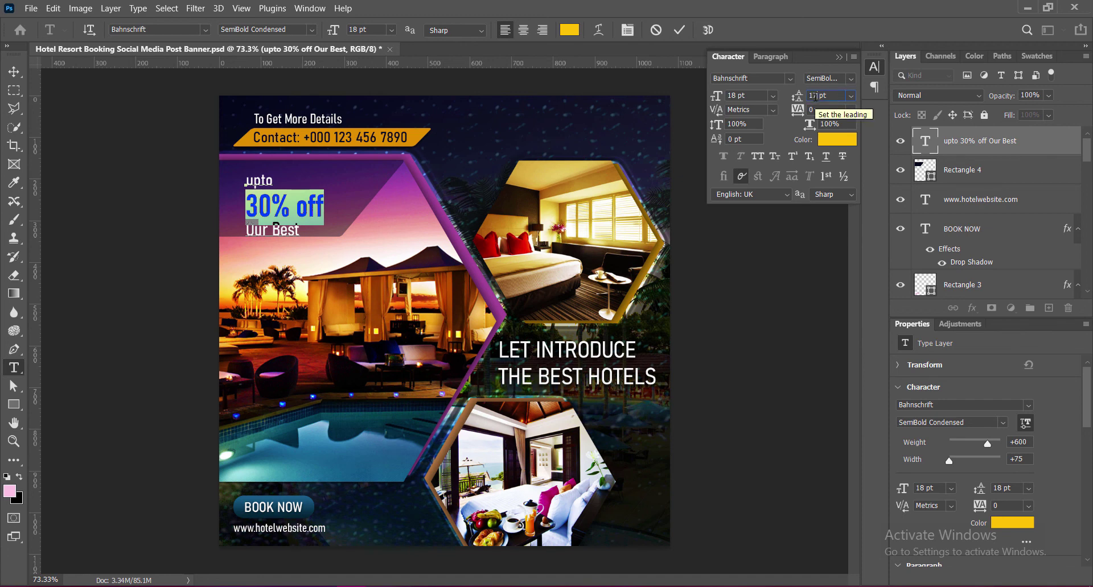
click(679, 30)
key(v)
Scale up the offer text block and give it a drop shadow
key(ctrl+t)
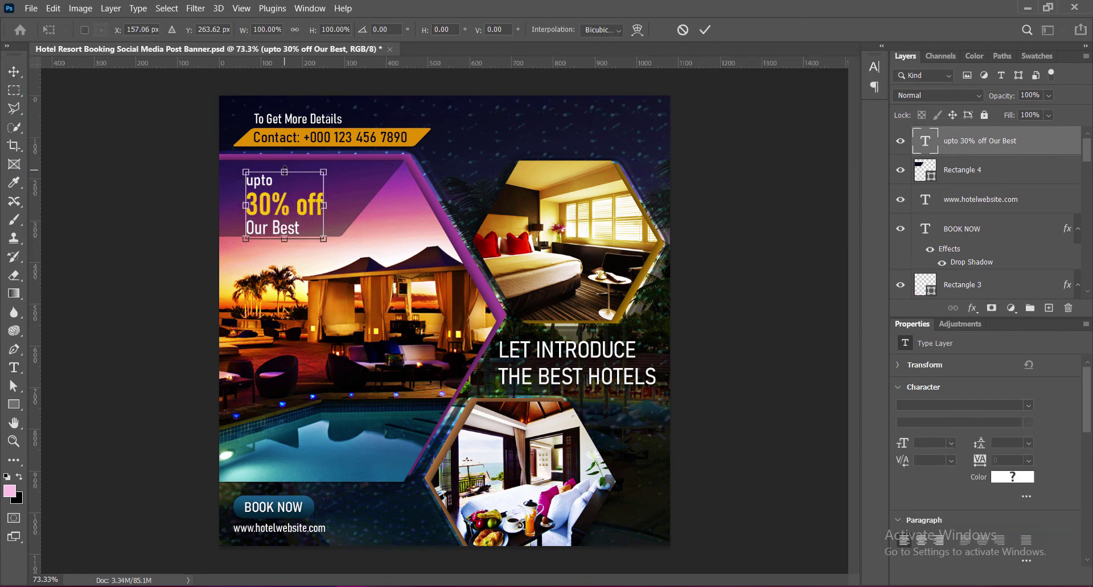
drag(285, 170, 284, 161)
key(Return)
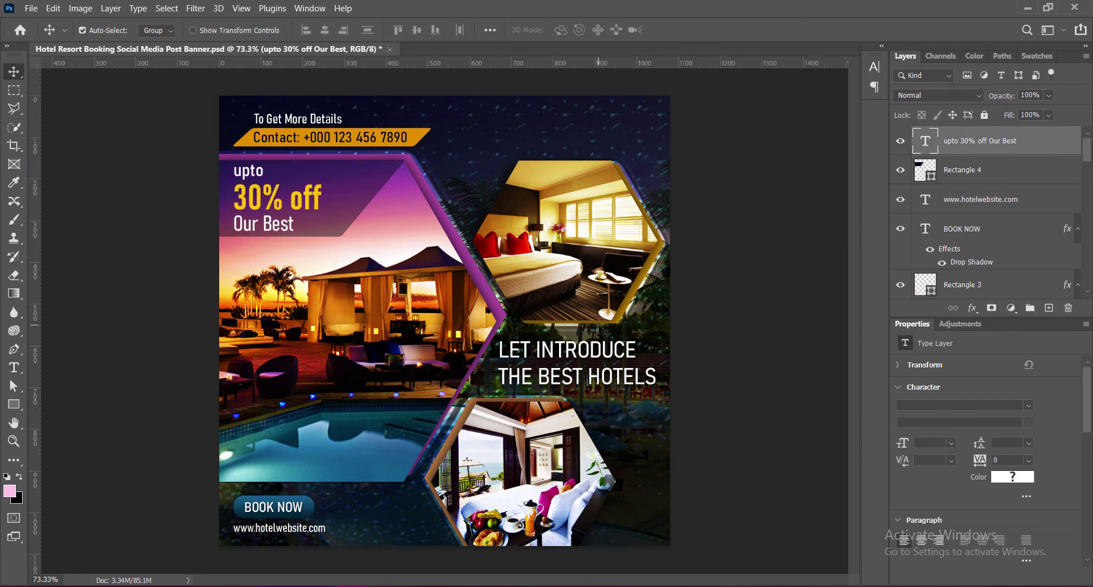
double_click(929, 151)
click(574, 330)
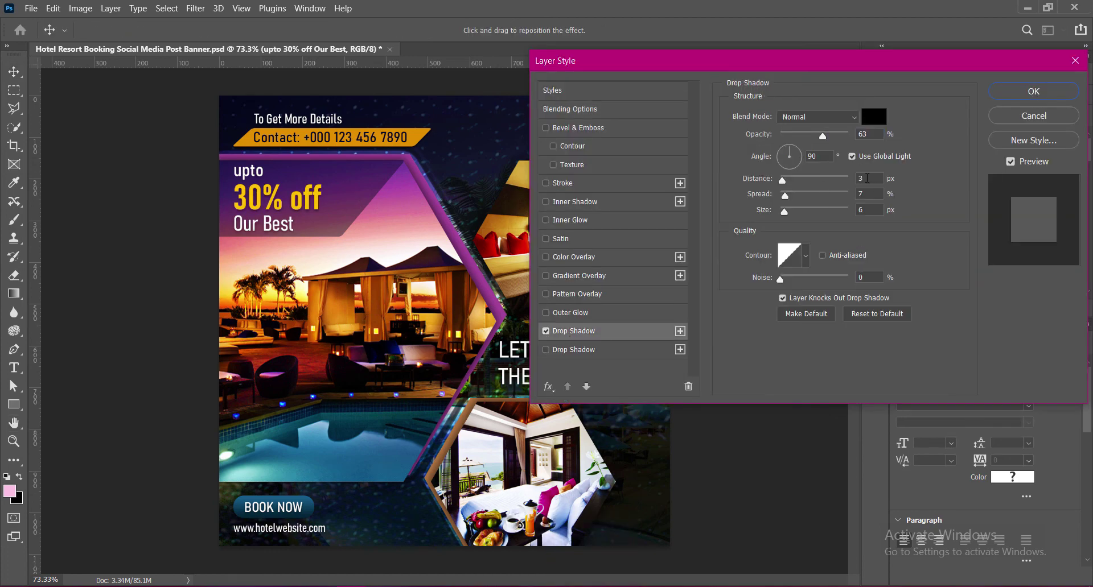
click(1000, 93)
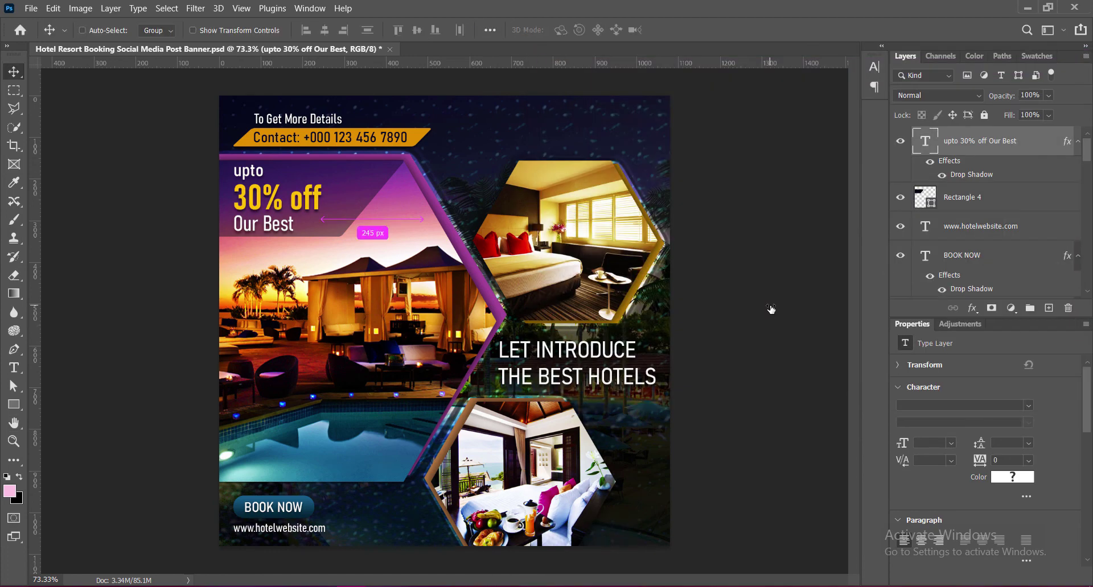
Copy the navy rectangle down over the pool and stretch its top edge upward
drag(354, 199, 358, 438)
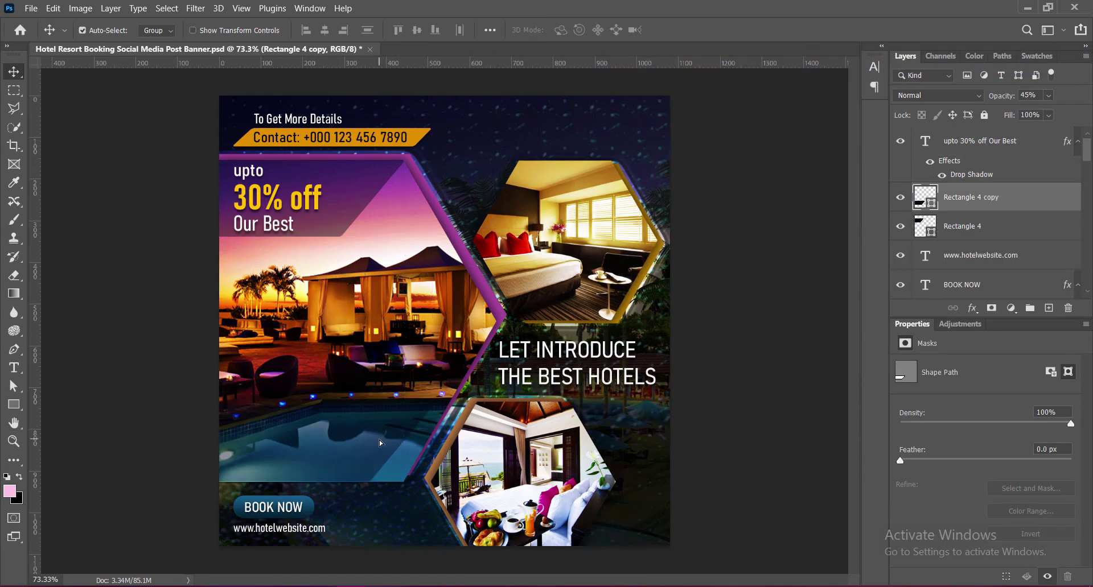
key(ctrl+t)
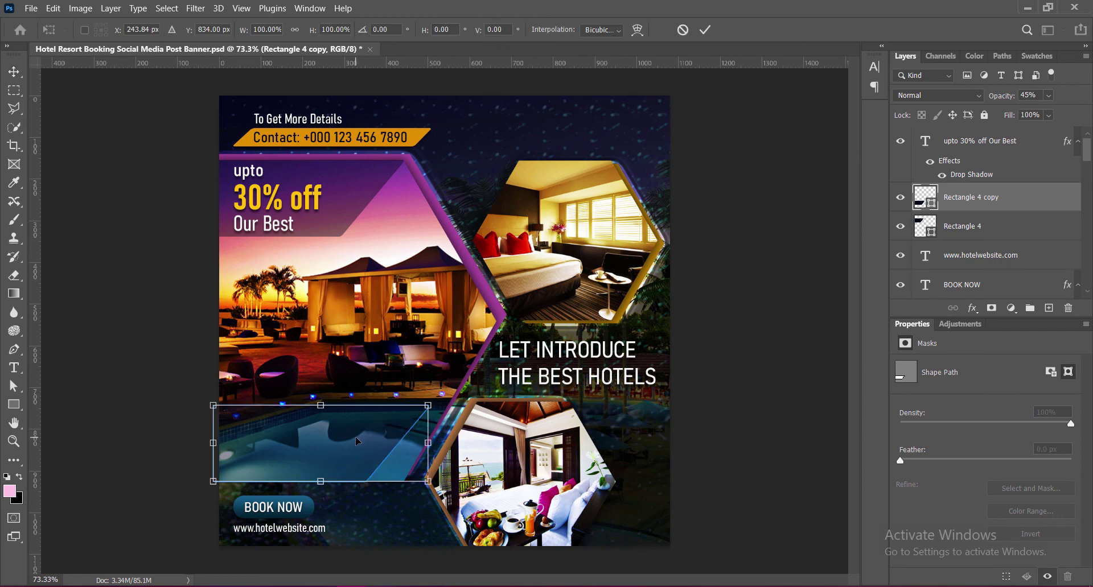
right_click(355, 436)
click(392, 191)
drag(428, 481, 481, 481)
key(Escape)
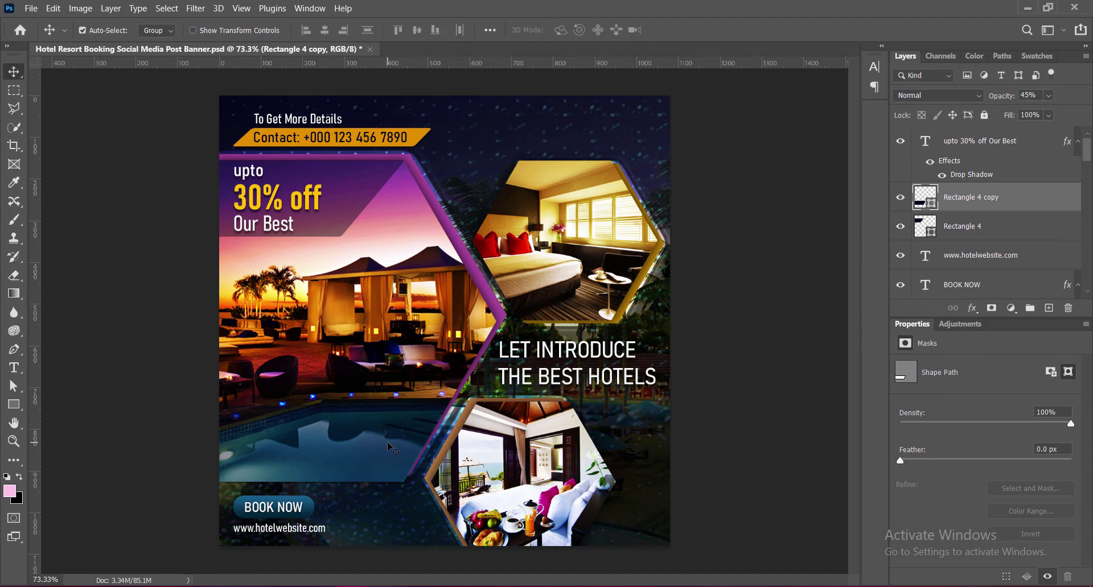
key(ctrl+t)
drag(328, 405, 334, 353)
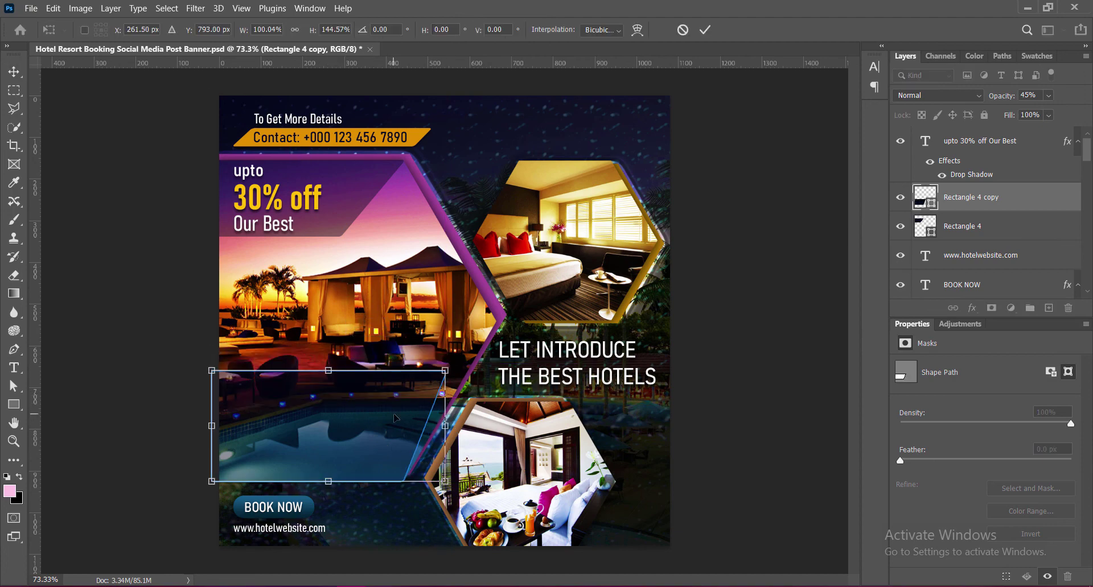
key(Return)
Try skewing the pool rectangle again, cancelling the slant each time
scroll(357, 467, up, 2)
key(ctrl+t)
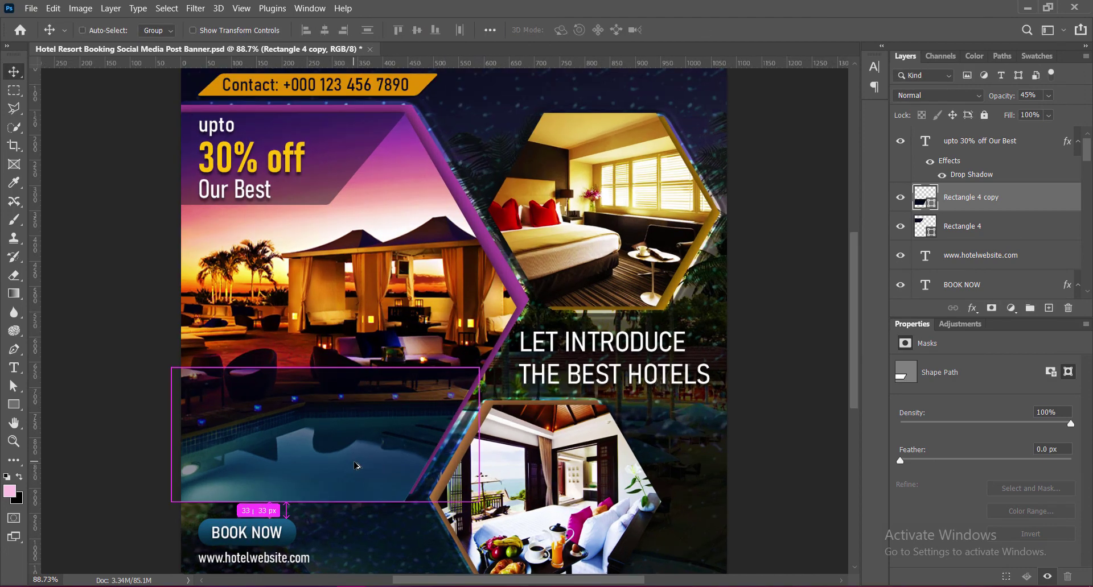
right_click(403, 475)
click(433, 216)
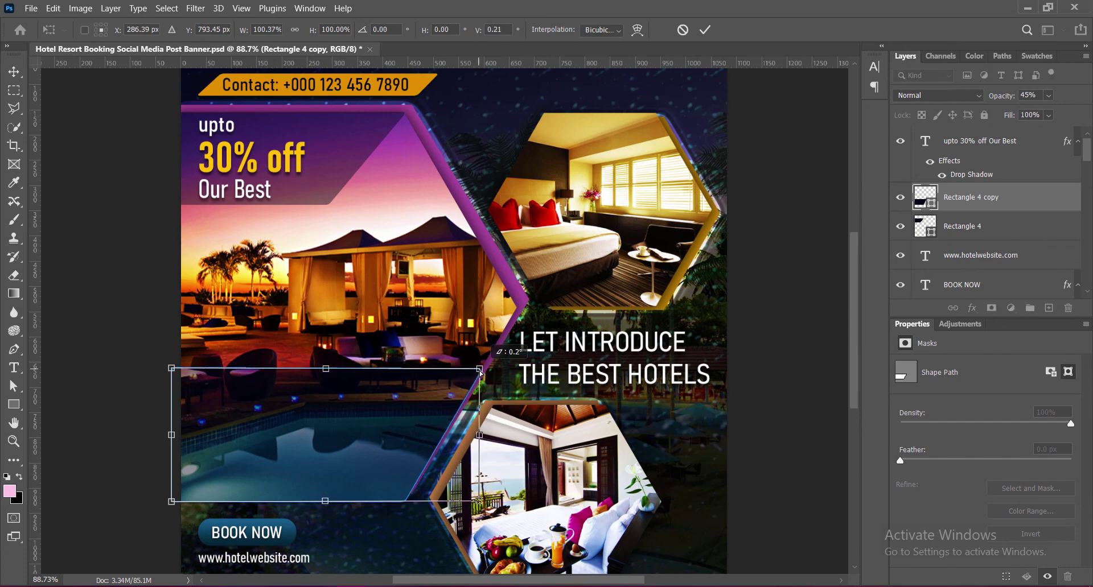
key(Escape)
key(ctrl+t)
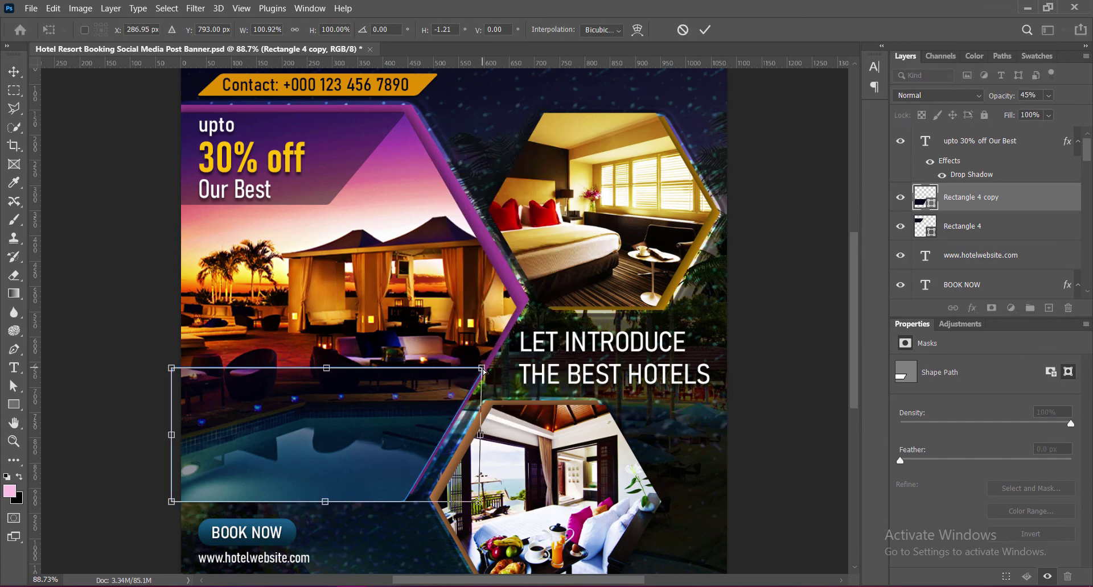
key(Return)
key(ctrl+t)
right_click(390, 442)
key(Escape)
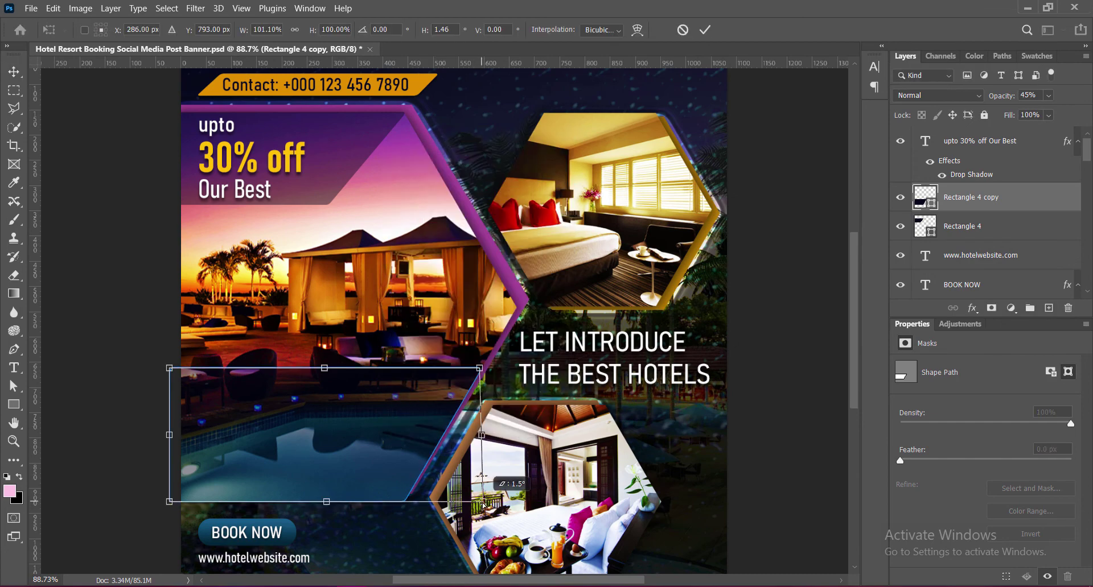
key(Return)
Adjust the rectangle's corner rounding, then return to the Move tool
click(14, 404)
click(531, 26)
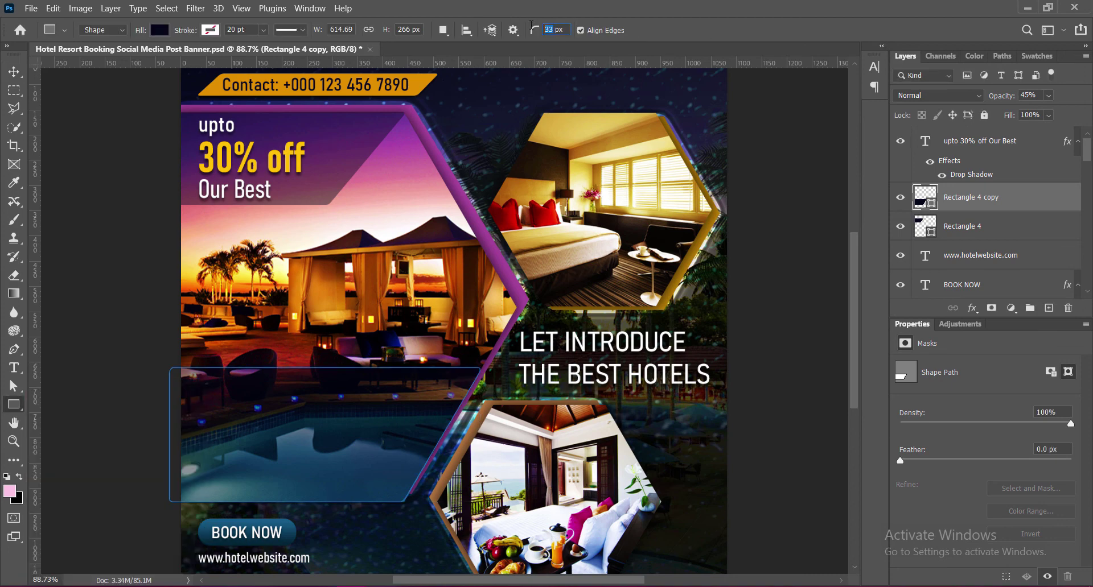
key(v)
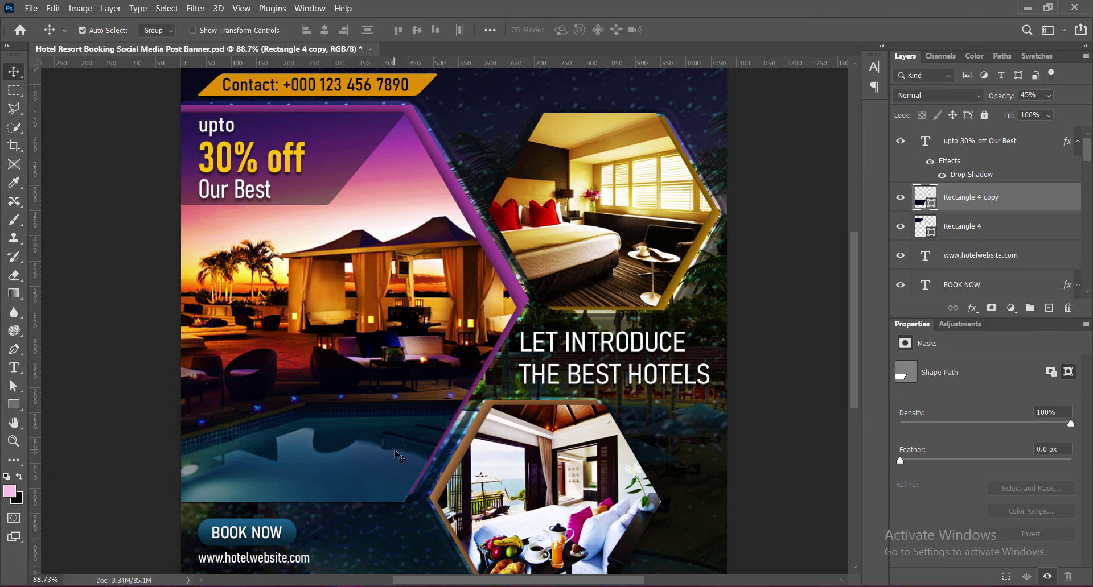
scroll(404, 452, down, 1)
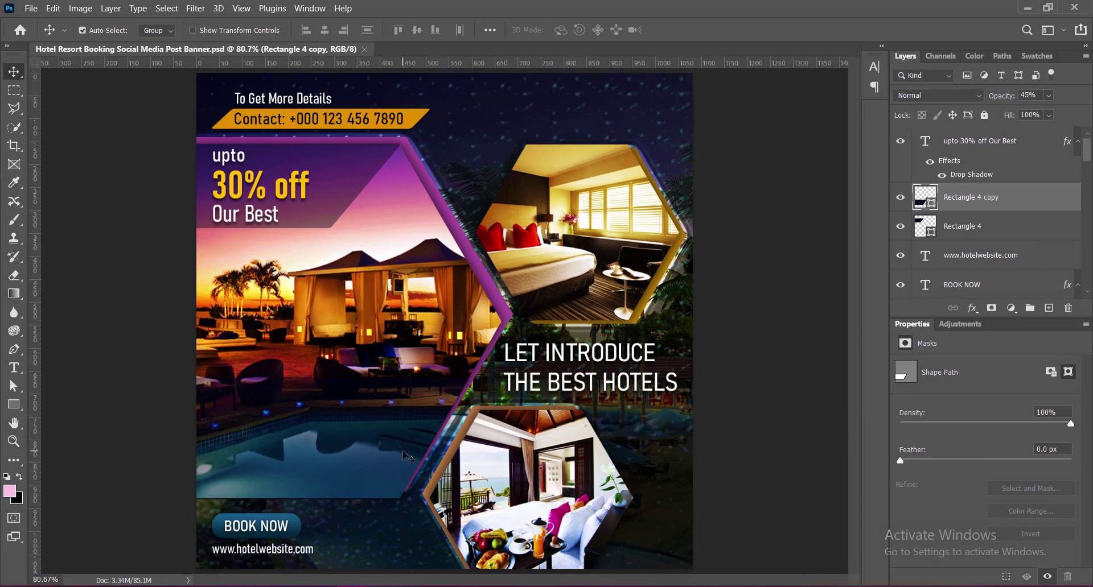
Set the overlay to 60% opacity and type 'INTERNATIONAL LUXURY HOTELS' over the pool
click(1027, 95)
text(60)
key(ctrl+shift+alt+n)
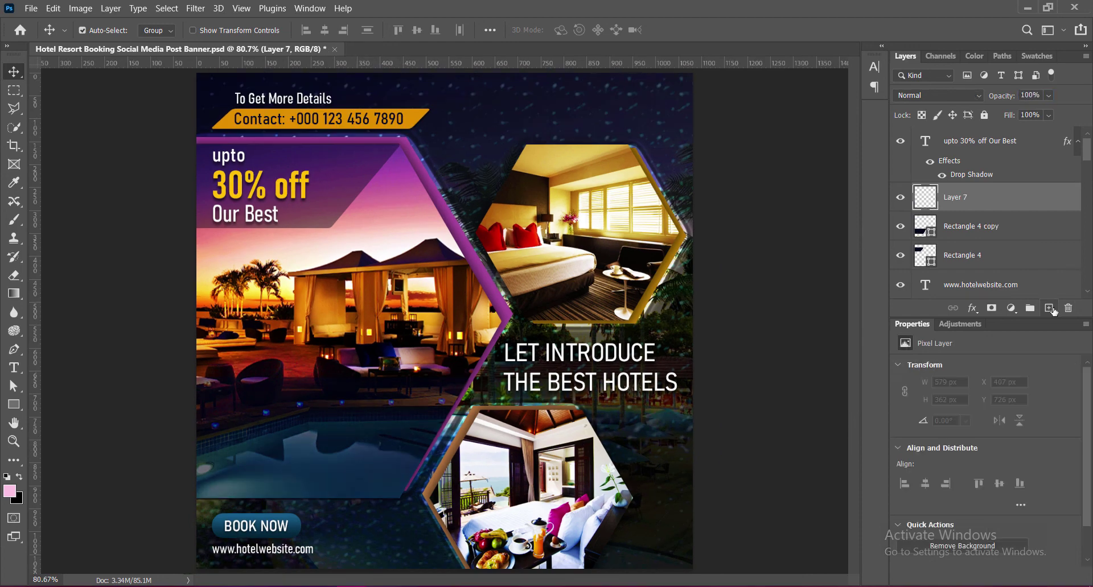
key(t)
click(235, 421)
text(INTERNATIONAL LUXU)
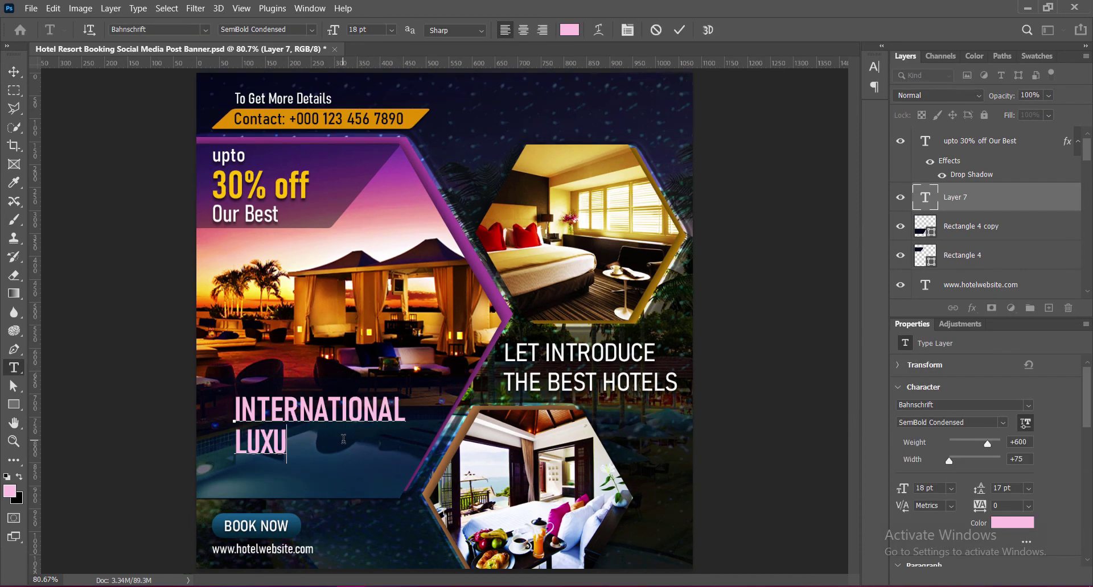
text(RY HOTELS)
Colour the INTERNATIONAL line of the headline yellow
key(ctrl+a)
click(569, 29)
click(261, 185)
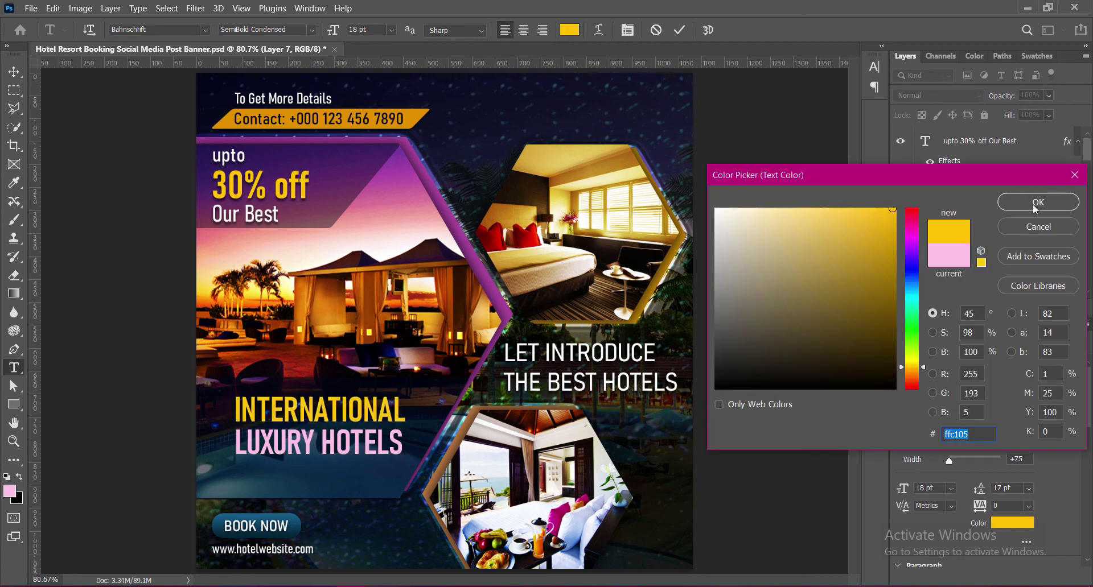
key(Return)
Make LUXURY HOTELS white, Condensed style, 12 pt, with 12 pt line spacing
drag(235, 443, 403, 442)
click(312, 29)
click(260, 123)
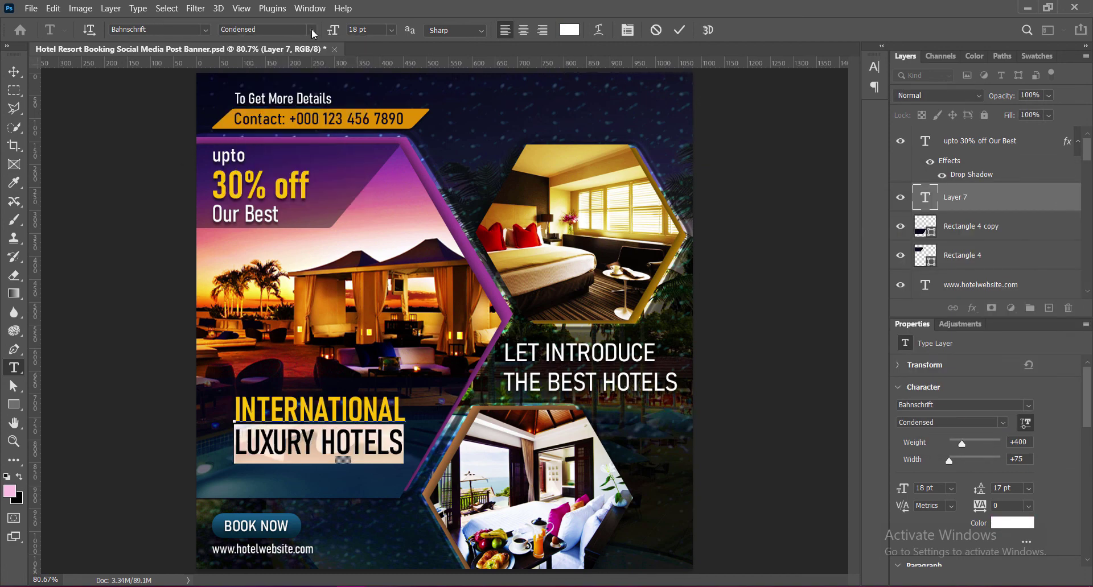
click(312, 30)
click(267, 77)
click(312, 30)
click(251, 111)
click(391, 30)
click(375, 114)
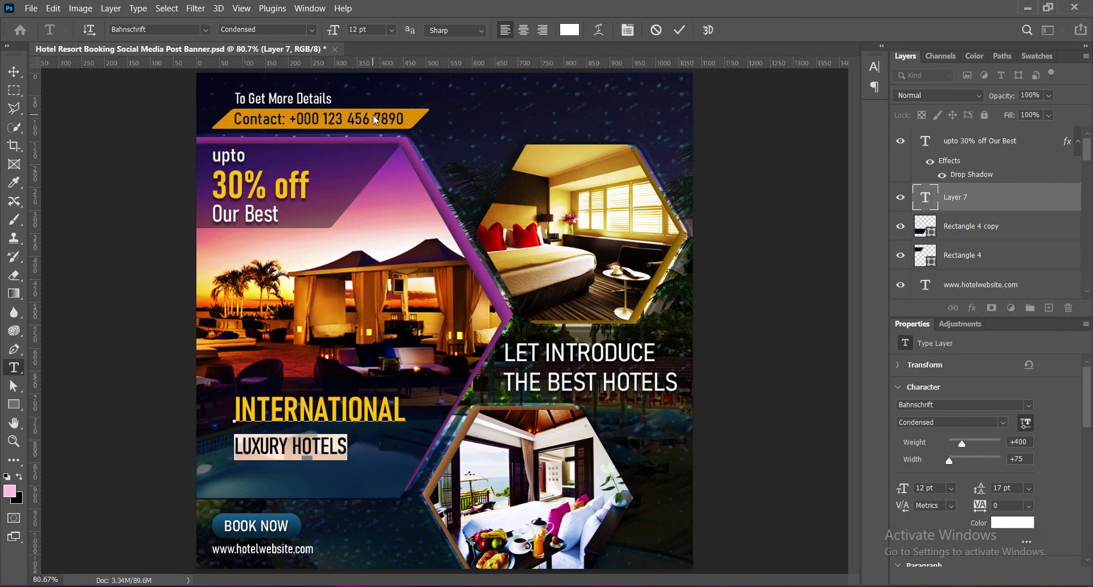
click(874, 67)
click(850, 96)
click(835, 179)
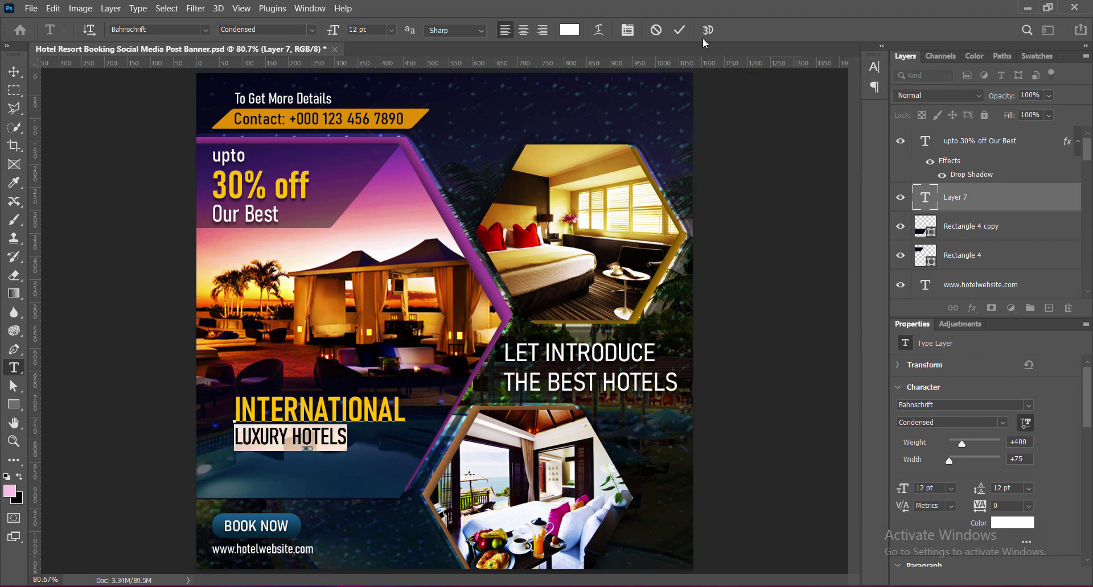
Right-align the headline and move it up and to the right over the pool
key(ctrl+a)
key(ctrl+shift+r)
key(ctrl+Return)
key(v)
mouse_move(228, 430)
mouse_down()
mouse_move(394, 430)
mouse_move(411, 412)
mouse_up()
key(ctrl+t)
key(Escape)
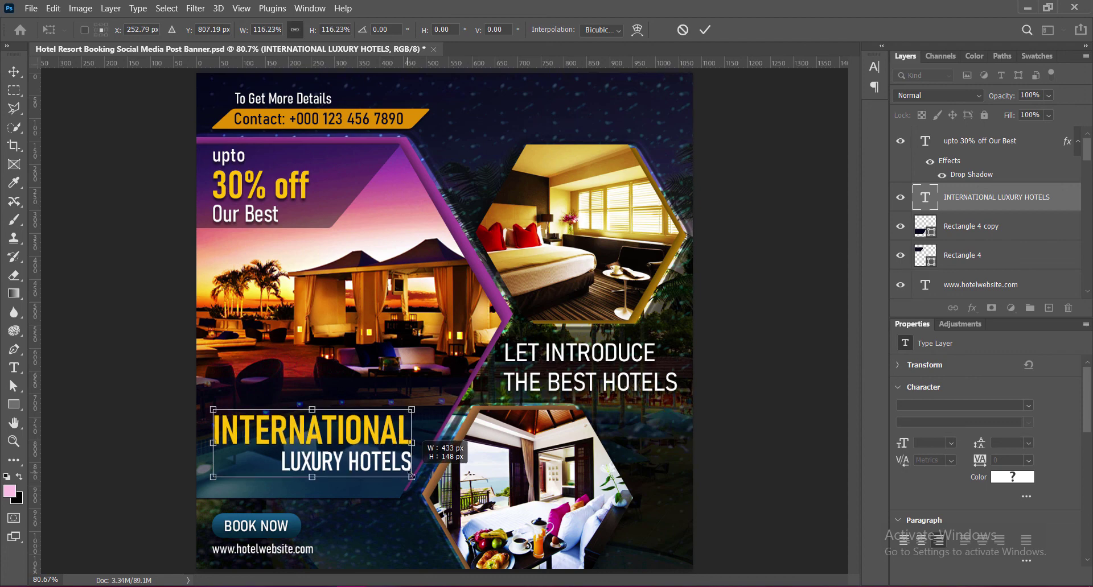
key(shift+Right)
key(shift+Right)
key(shift+Right)
key(shift+Up)
key(shift+Up)
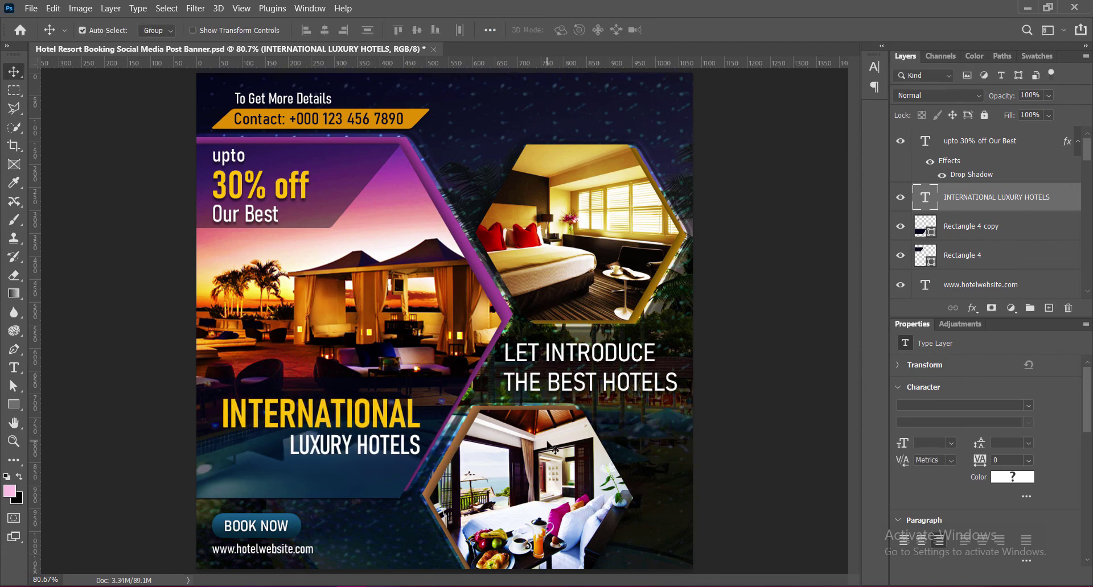
key(shift+Up)
key(shift+Up)
key(shift+Up)
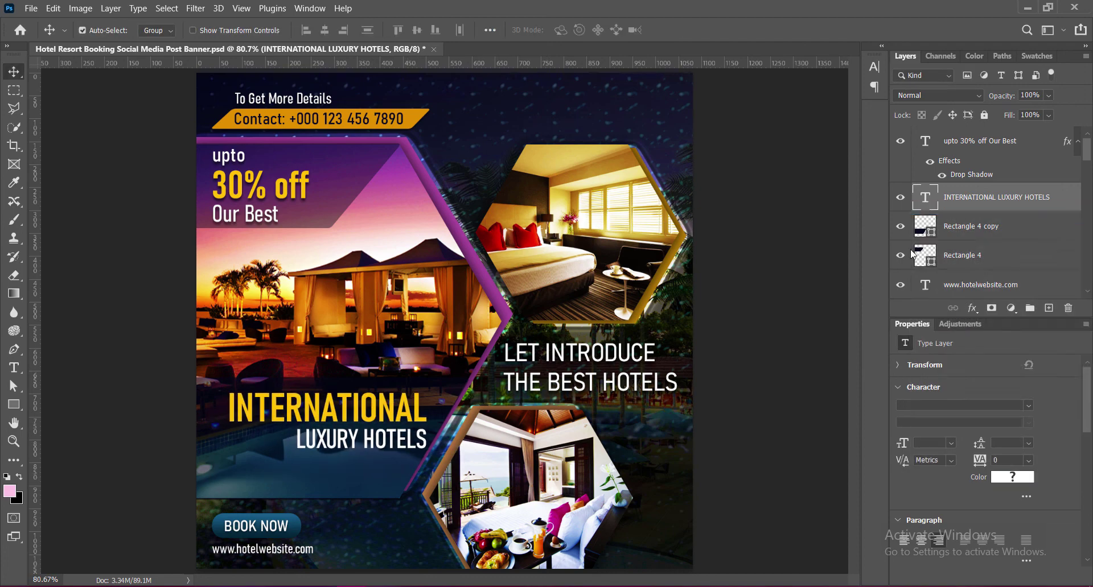
Give the headline a drop shadow, save the banner, and paste in the logo
double_click(1036, 197)
click(1029, 90)
key(ctrl+s)
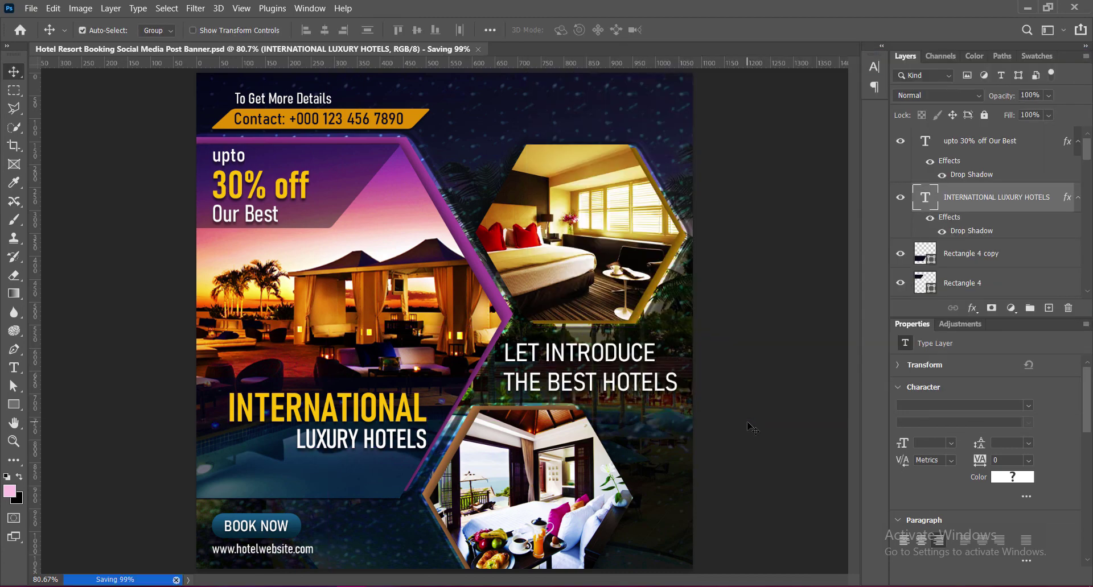
key(ctrl+v)
key(ctrl+t)
Shrink the pasted logo and place it at the banner's top right
drag(751, 427, 652, 92)
drag(653, 137, 655, 107)
key(Return)
key(ctrl+t)
key(Return)
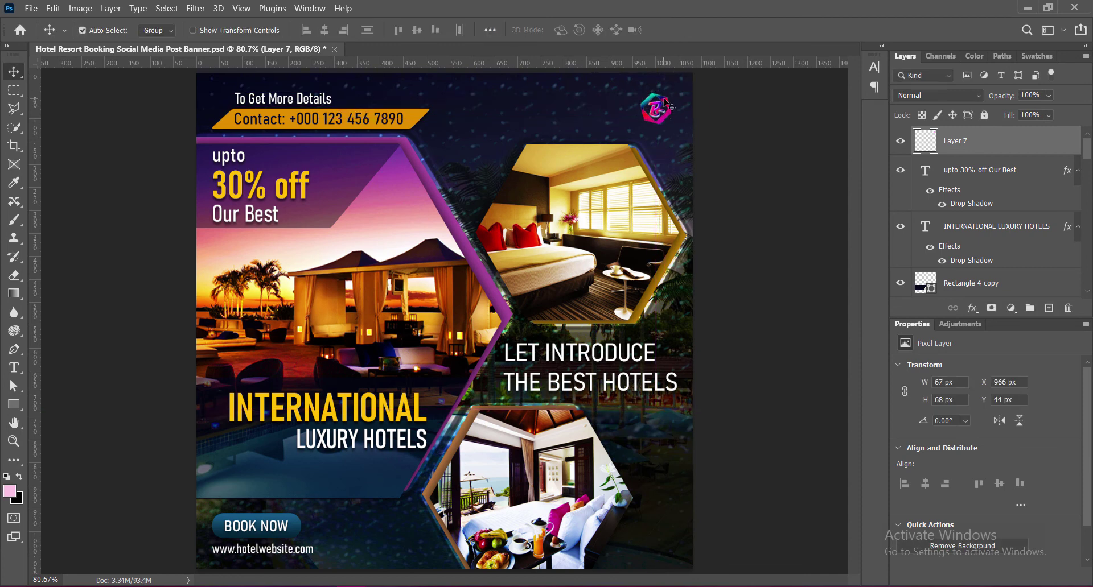
Add white 'Hotels & Resorts' text beneath the logo in Condensed style at 9 pt
key(t)
click(624, 136)
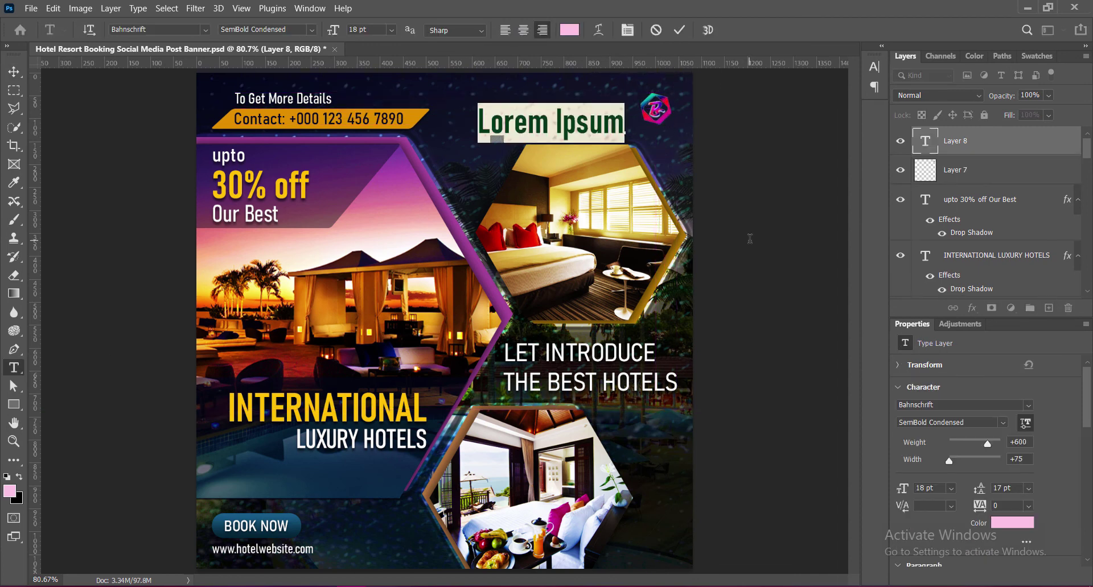
text(Hotels & Resorts)
click(570, 30)
click(716, 209)
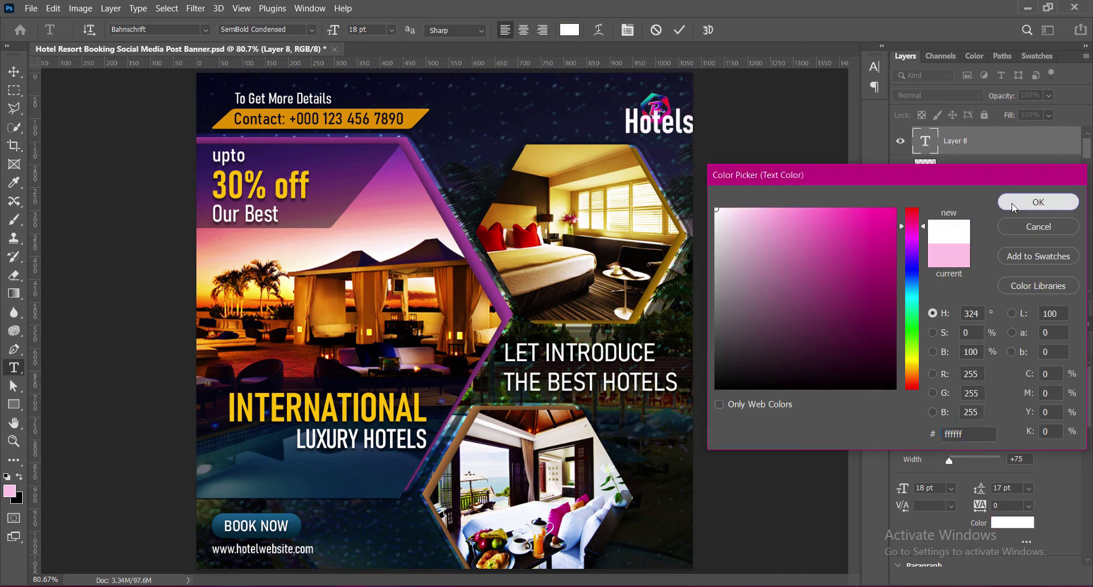
click(1012, 208)
click(268, 30)
click(245, 103)
click(391, 29)
click(360, 61)
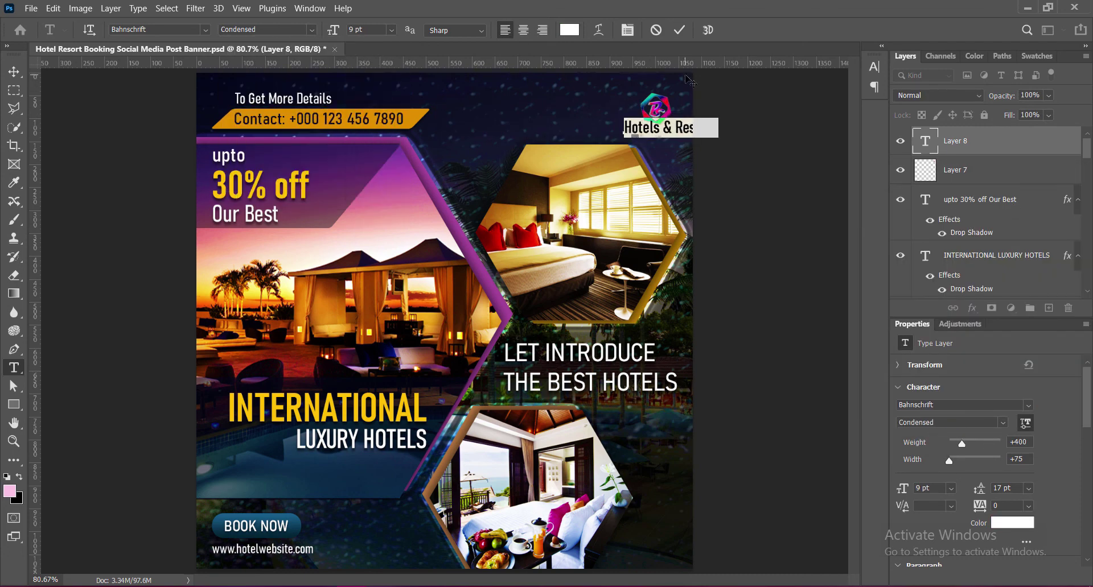
key(ctrl+Return)
Reduce the caption to 6 pt SemiLight Condensed and nudge it down
click(391, 29)
click(360, 54)
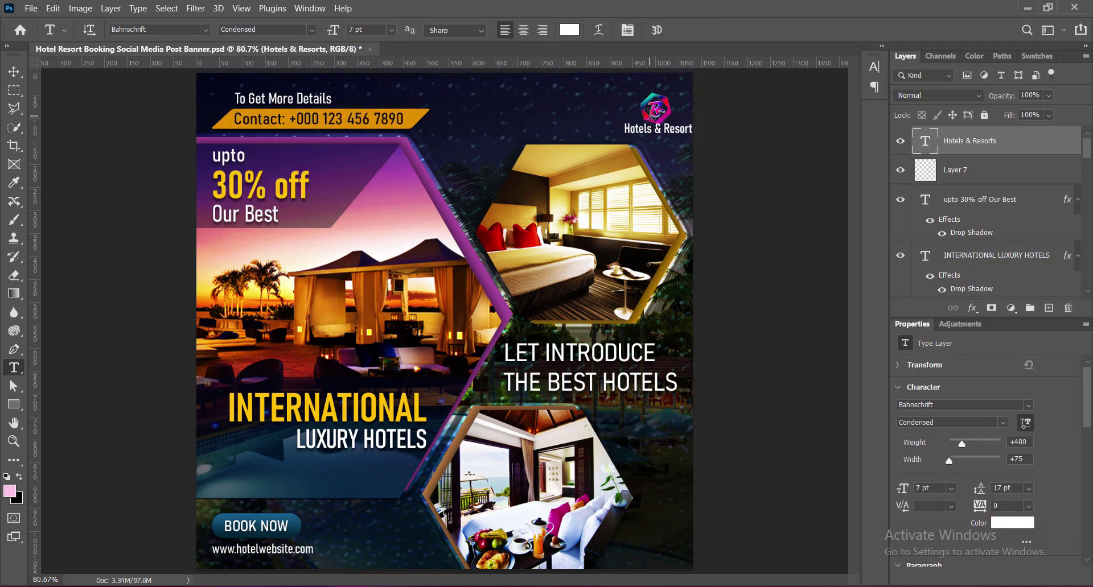
click(268, 29)
click(244, 78)
click(391, 29)
click(359, 49)
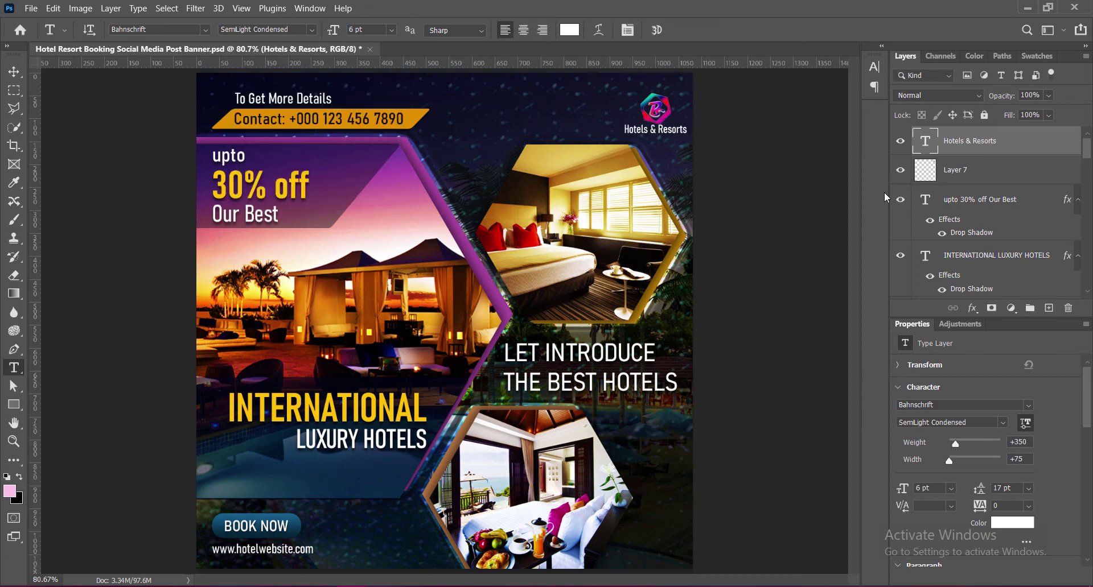
click(13, 72)
key(Down)
key(Down)
key(Down)
key(Down)
Group the logo with its caption and nudge the group slightly left and up
shift+click(666, 111)
key(ctrl+g)
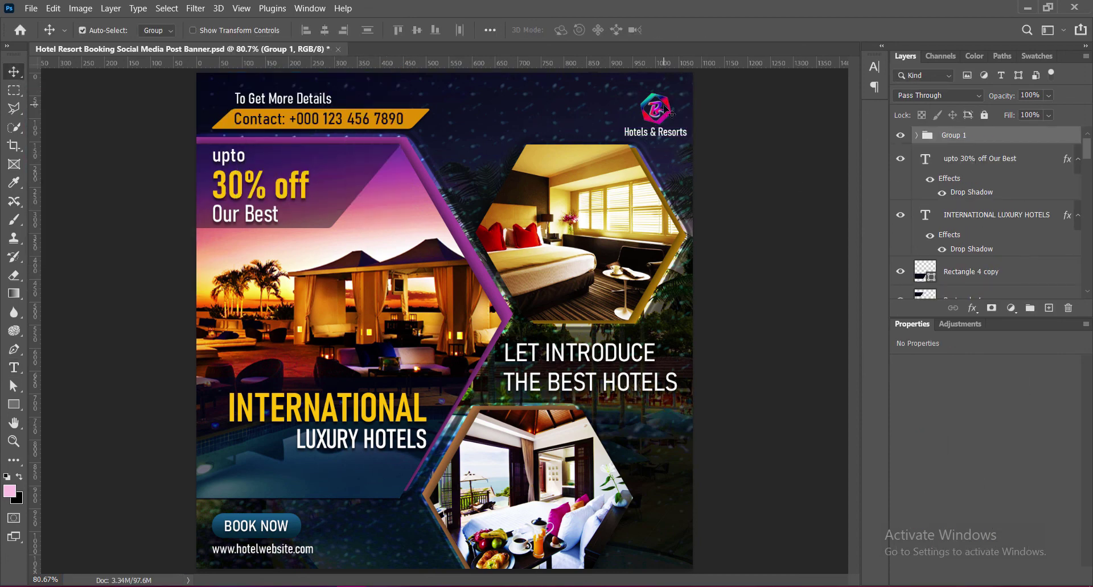
drag(666, 111, 657, 111)
key(Up)
key(Up)
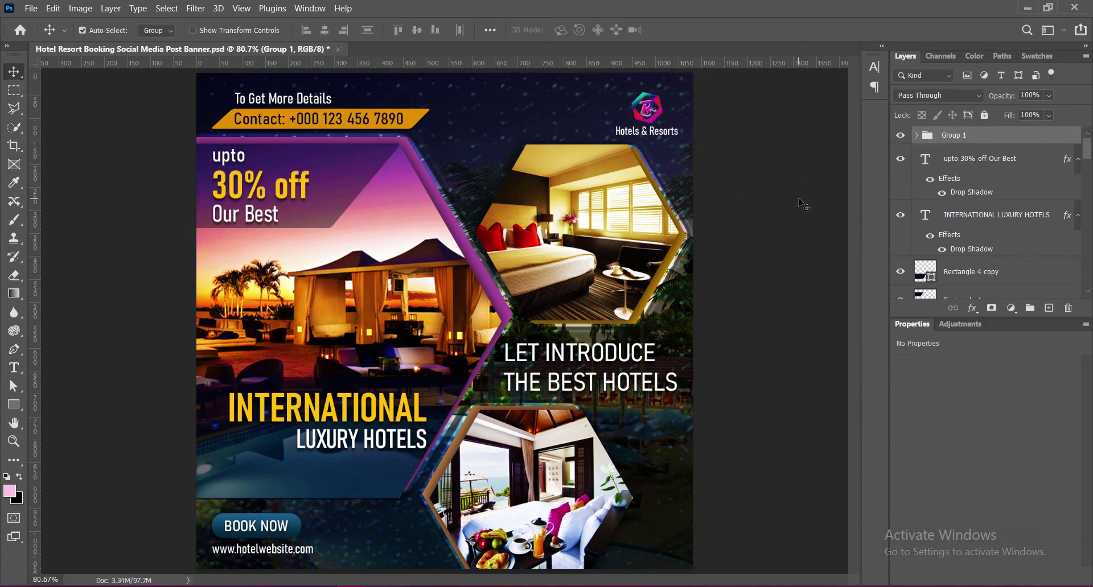
Give the logo group a subtle drop shadow of size 12 px and save the banner
double_click(1002, 135)
drag(630, 43, 752, 150)
click(700, 422)
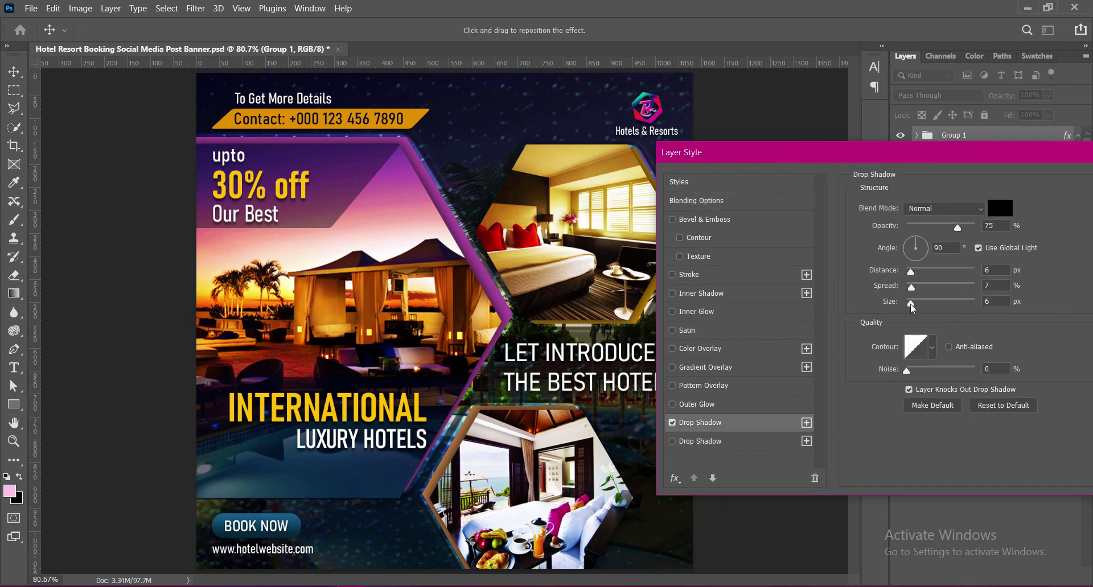
drag(915, 306, 908, 271)
drag(851, 151, 683, 152)
click(988, 188)
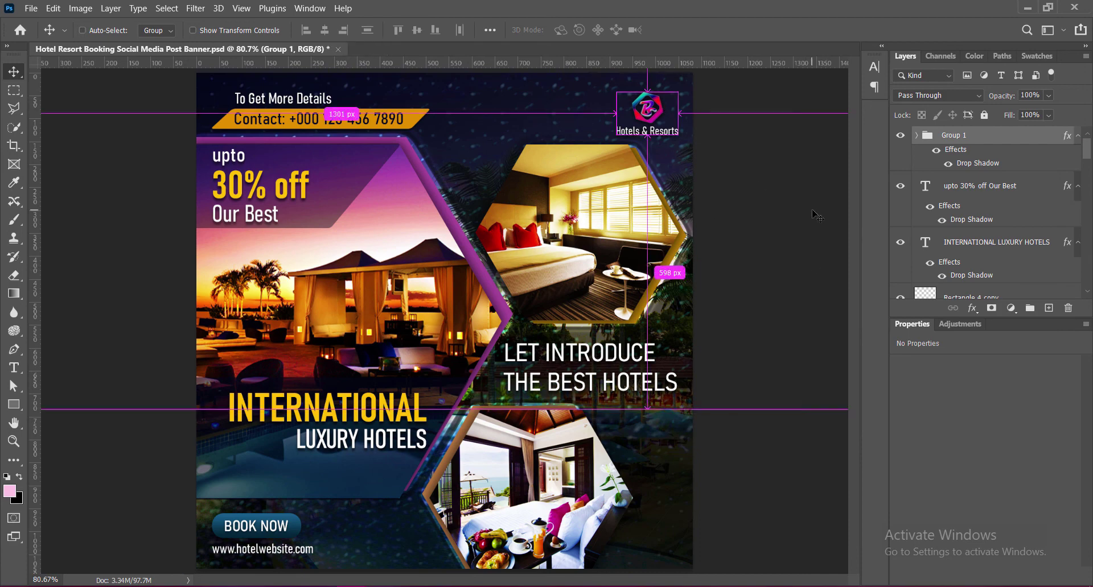
key(ctrl+s)
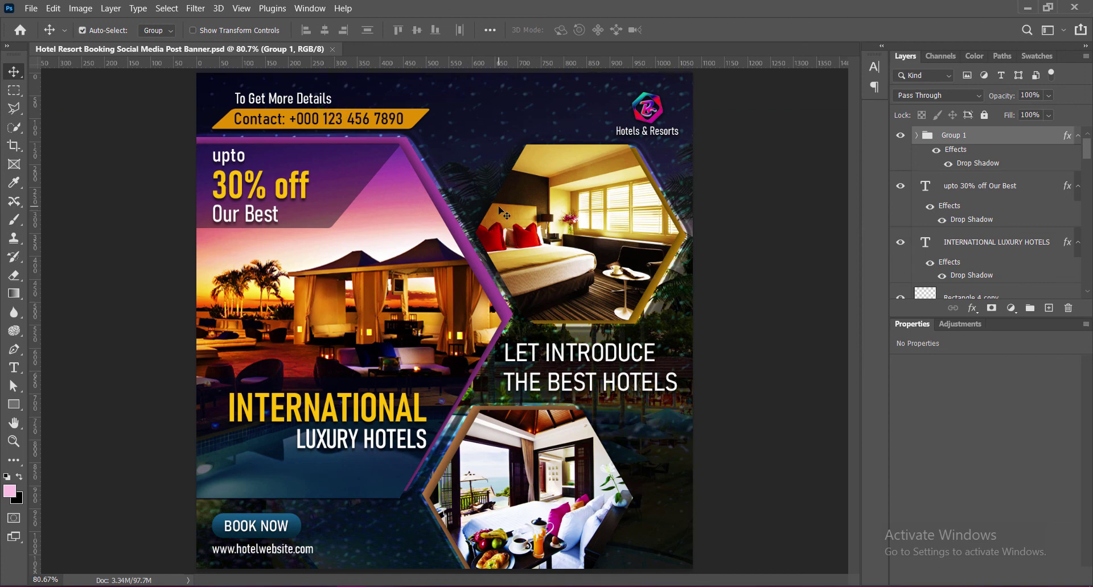
scroll(511, 323, down, 1)
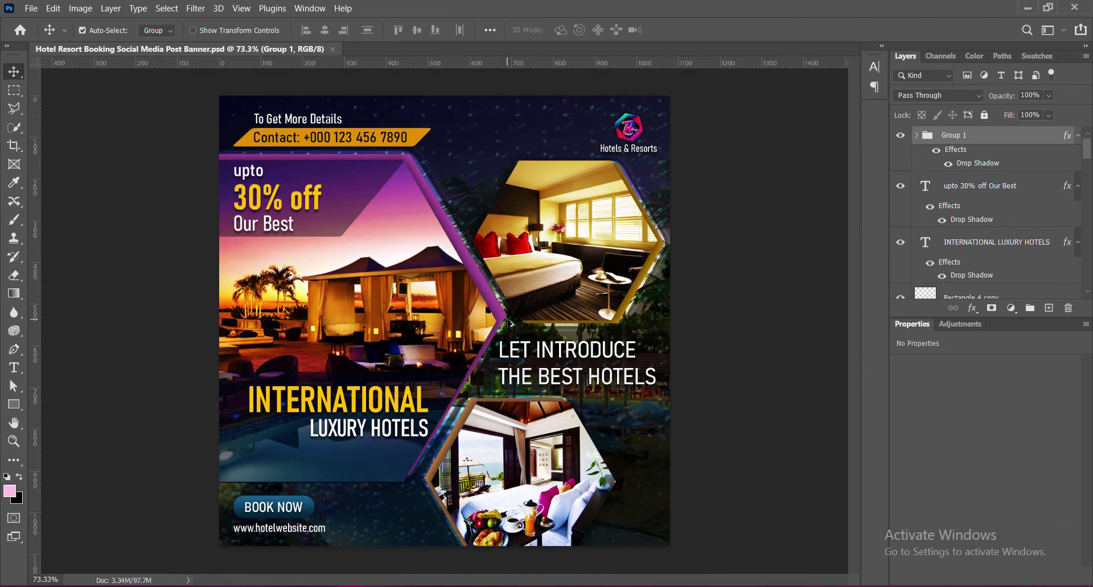
scroll(515, 325, up, 1)
scroll(519, 327, down, 1)
scroll(519, 327, down, 1)
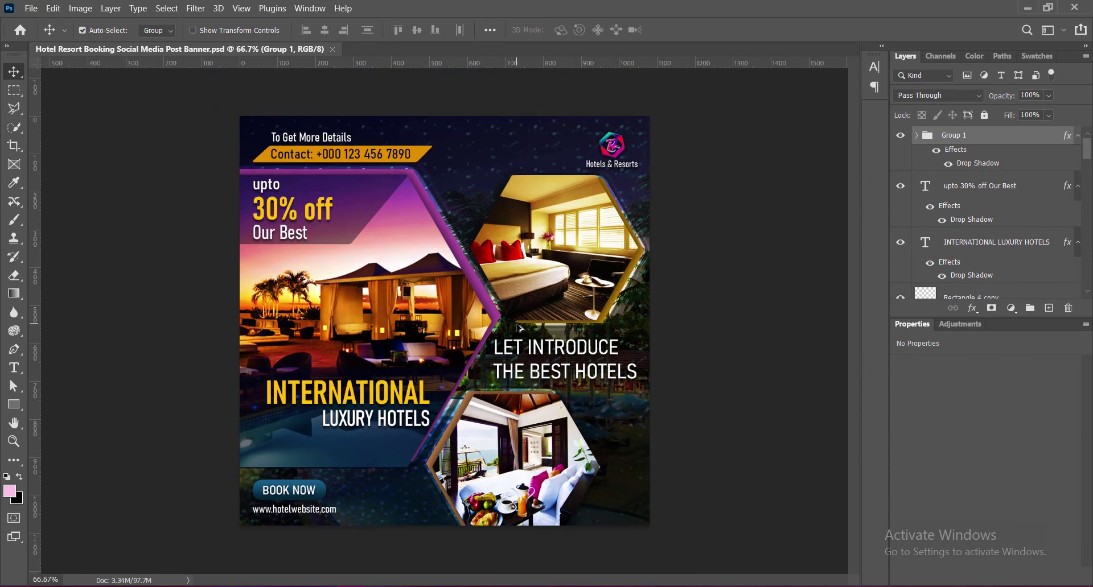
scroll(519, 327, down, 1)
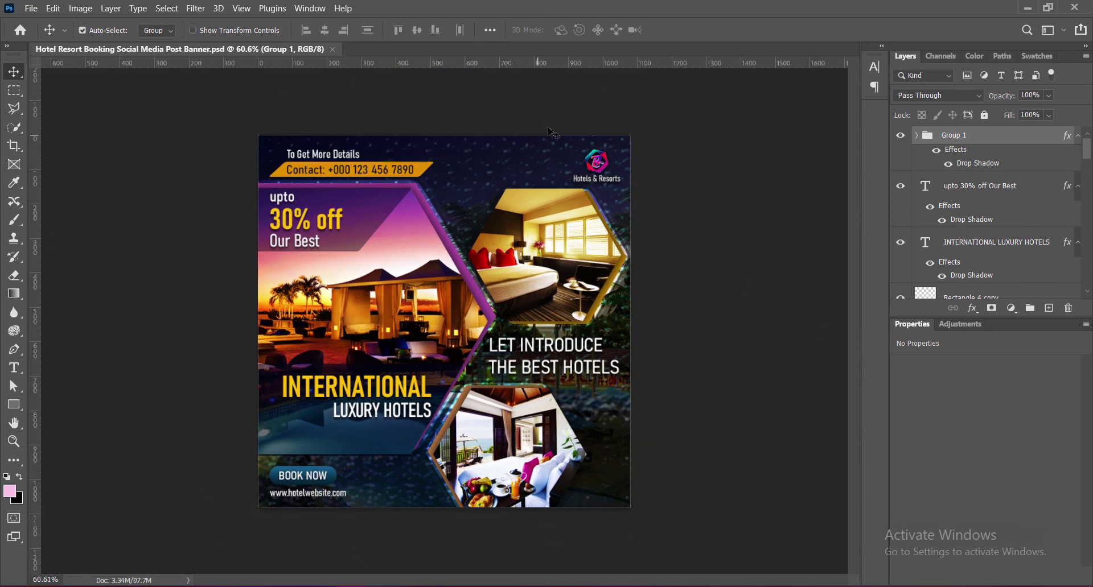
scroll(471, 325, up, 3)
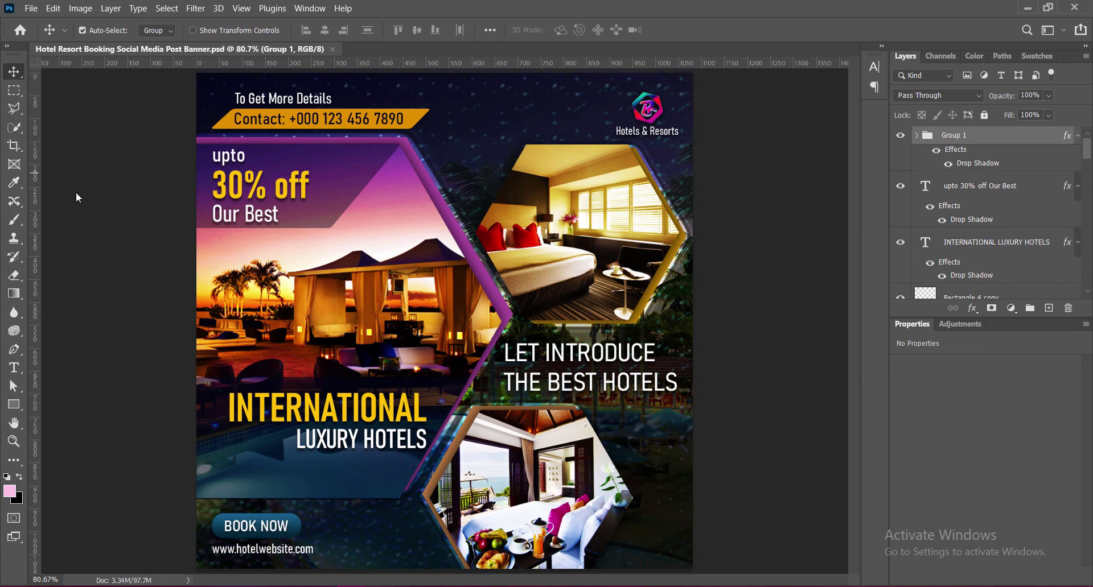
scroll(398, 369, down, 1)
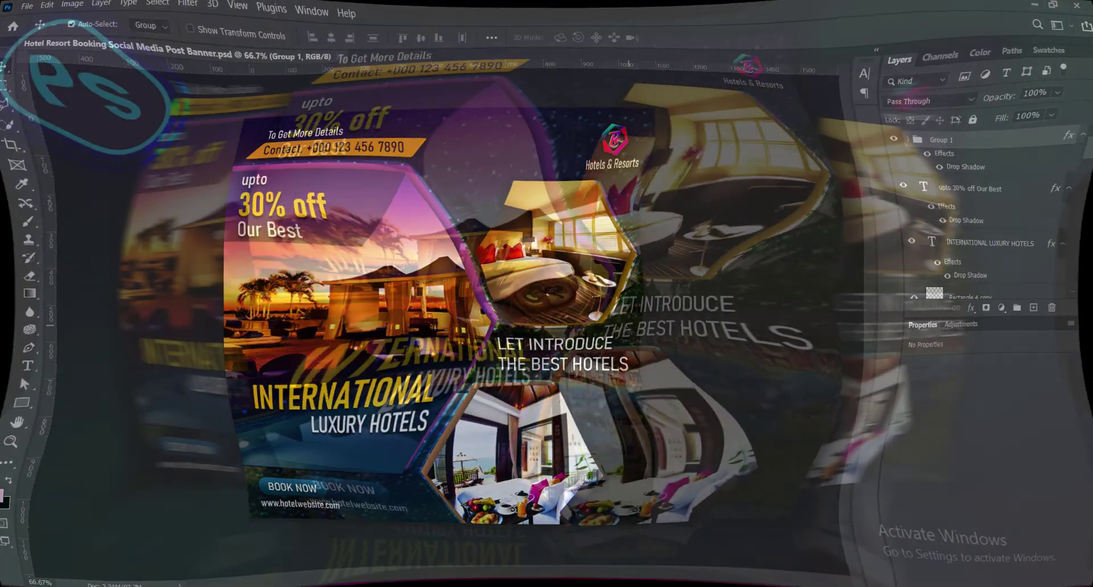